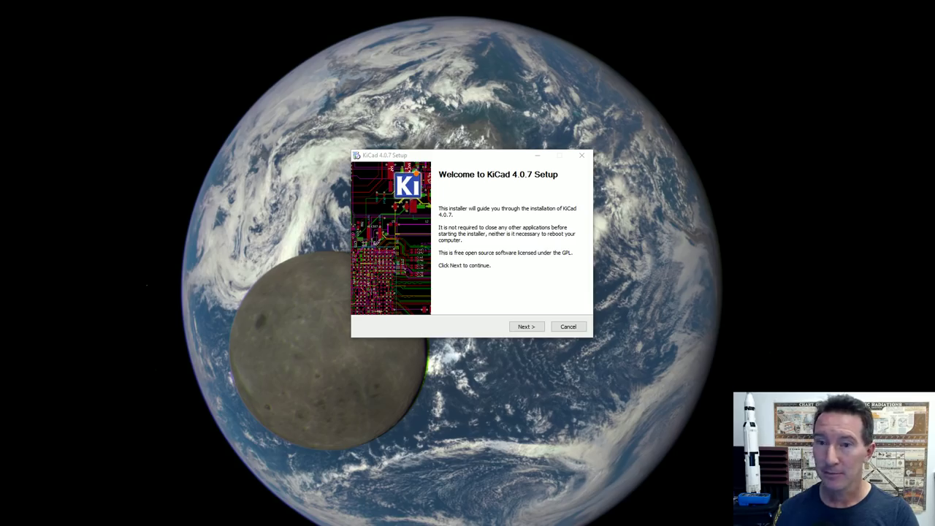
Step: Install KiCad 4.0.7 with the default components into C:\Program Files\KiCad and finish the setup without opening the Wings3D web page
{"action": "left_click_drag", "start_coordinate": [471, 155], "coordinate": [450, 147]}
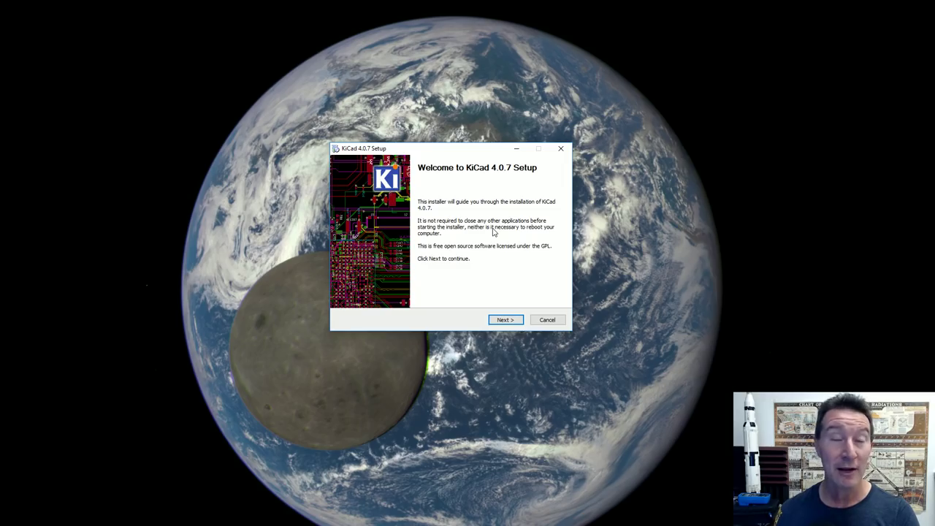
{"action": "left_click", "coordinate": [505, 319]}
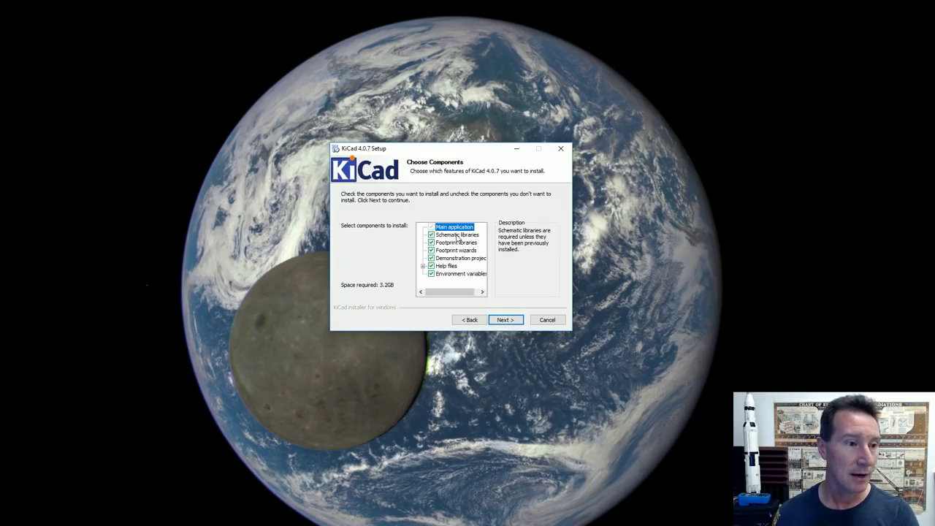
{"action": "left_click", "coordinate": [510, 321]}
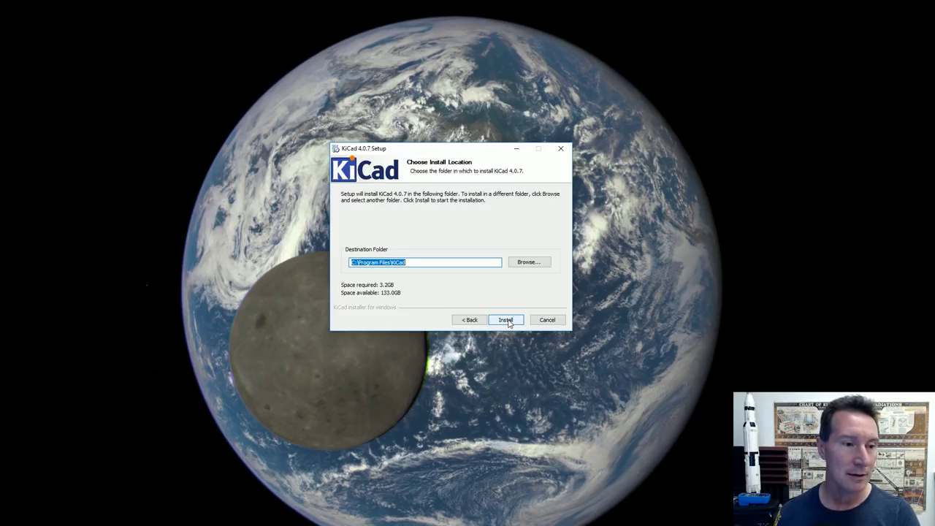
{"action": "left_click", "coordinate": [507, 322]}
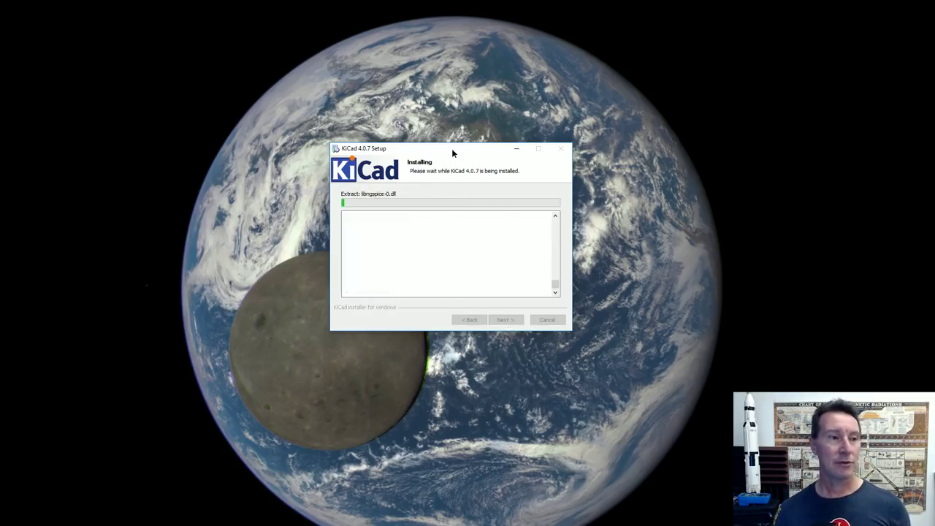
{"action": "mouse_move", "coordinate": [453, 153]}
{"action": "left_mouse_down"}
{"action": "mouse_move", "coordinate": [467, 144]}
{"action": "mouse_move", "coordinate": [448, 151]}
{"action": "left_mouse_up"}
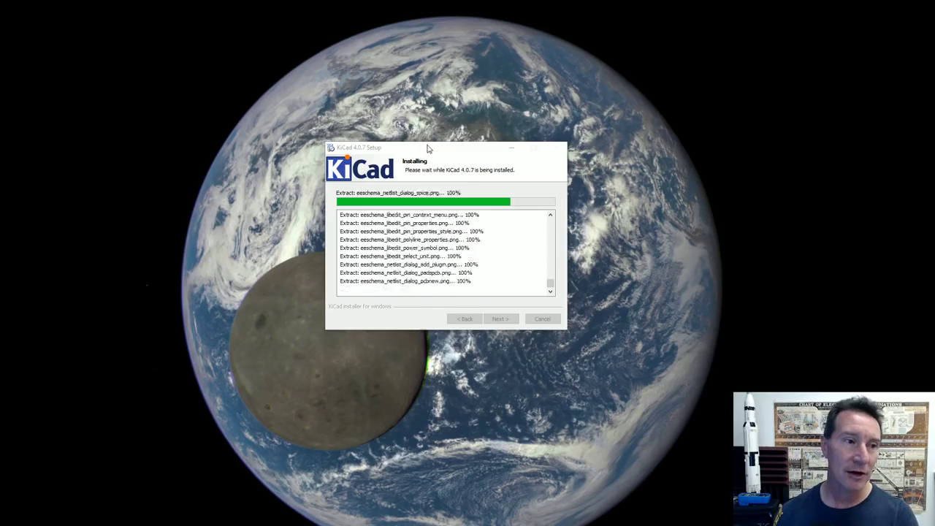
{"action": "left_click_drag", "start_coordinate": [431, 149], "coordinate": [460, 138]}
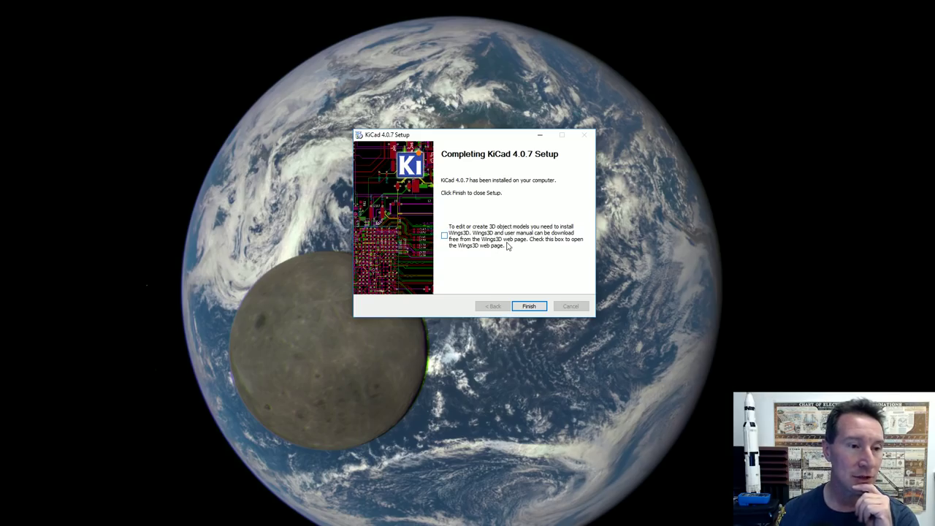
{"action": "left_click", "coordinate": [529, 306]}
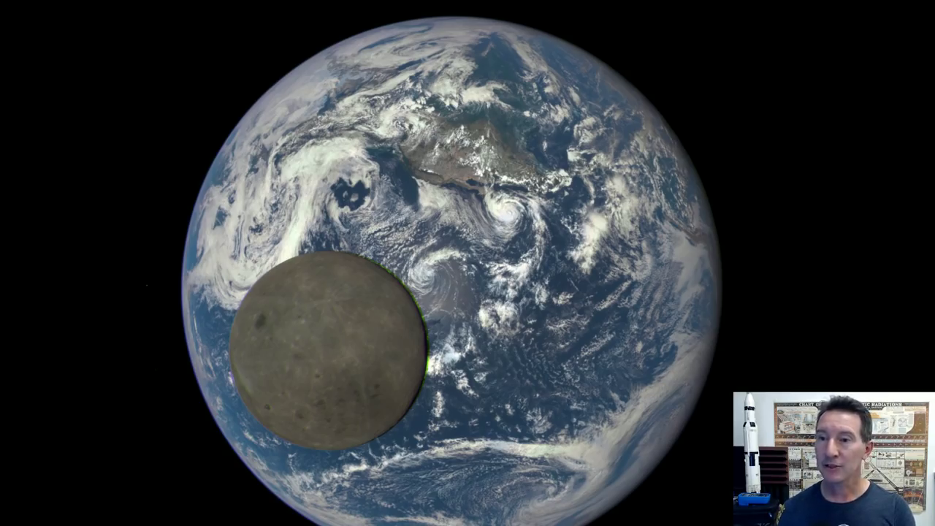
Step: Bring the KiCad project manager window onto this display and maximize it
{"action": "left_click_drag", "start_coordinate": [897, 0], "coordinate": [206, 35]}
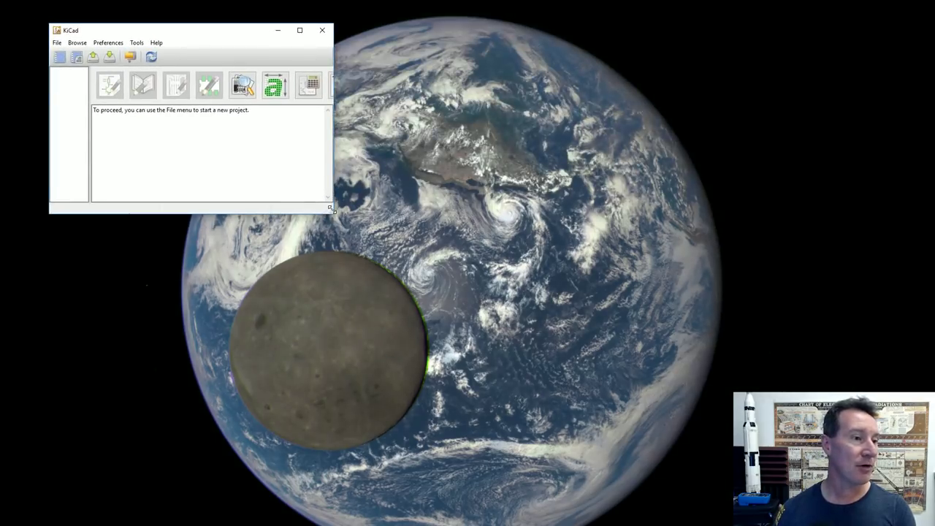
{"action": "left_click_drag", "start_coordinate": [332, 213], "coordinate": [902, 487]}
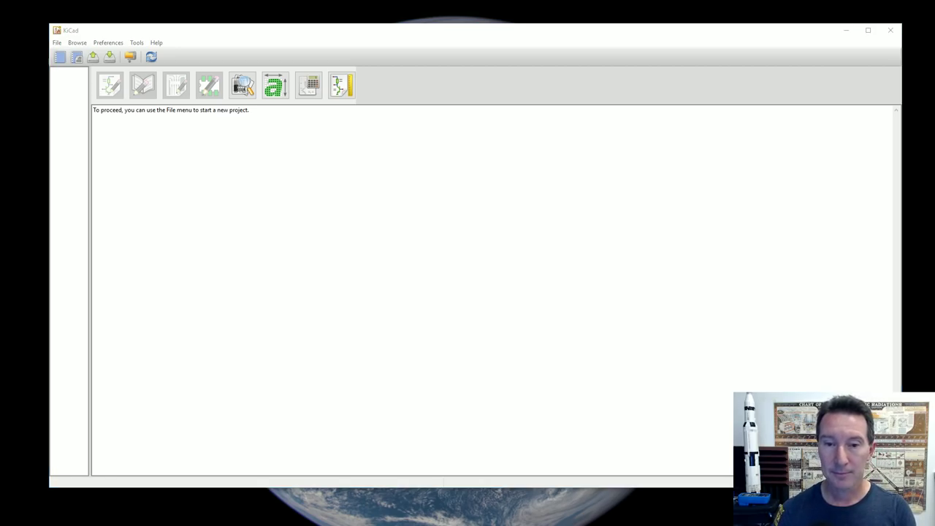
{"action": "left_click", "coordinate": [870, 32]}
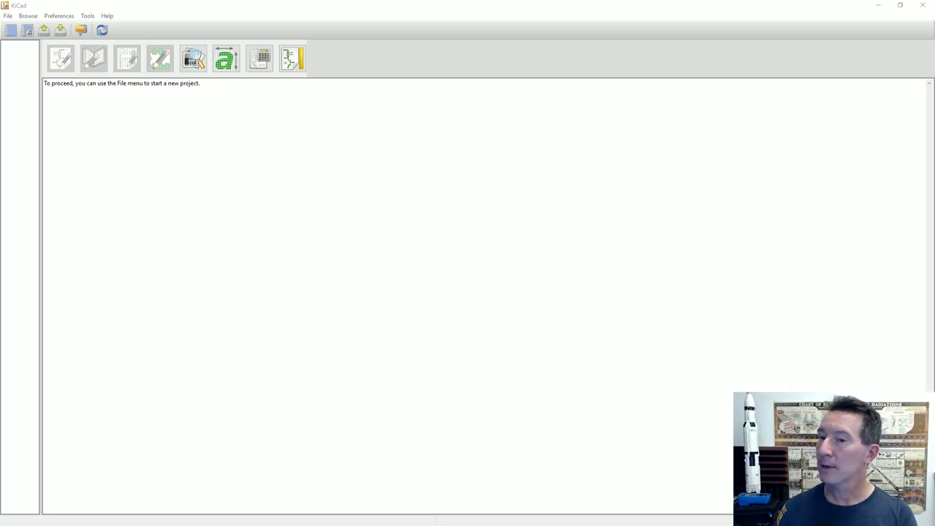
Step: Switch to File Explorer, enlarge its window and look over the contents of the Gigatron folder and its Kicad-4layer subfolder
{"action": "left_click_drag", "start_coordinate": [934, 59], "coordinate": [449, 24]}
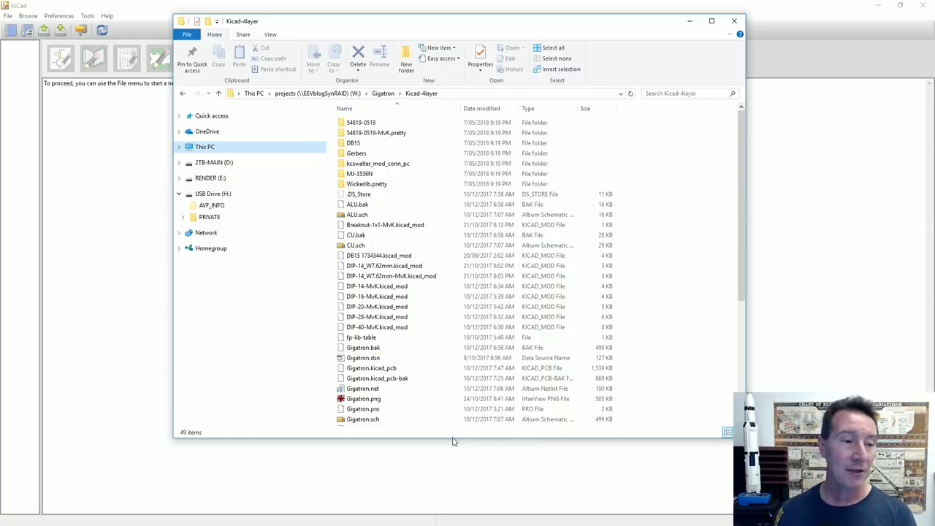
{"action": "left_click_drag", "start_coordinate": [453, 437], "coordinate": [460, 504]}
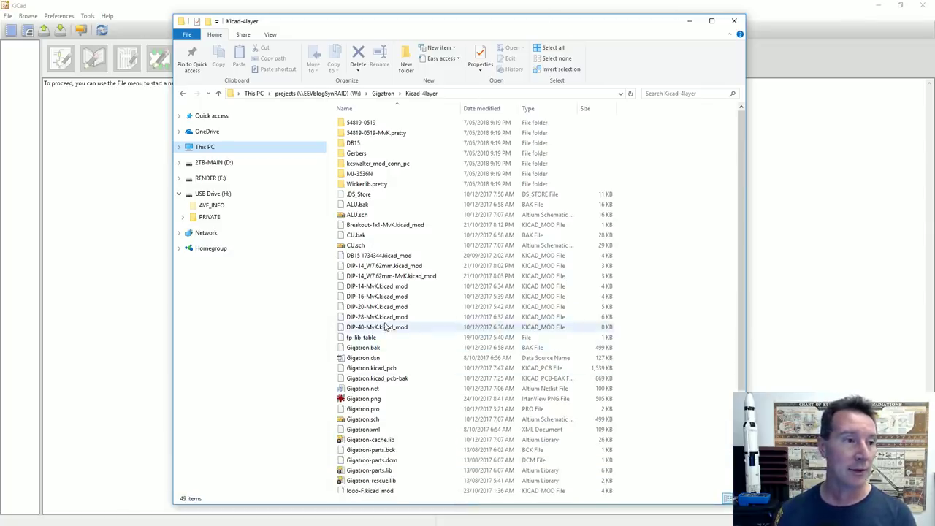
{"action": "left_click", "coordinate": [392, 208]}
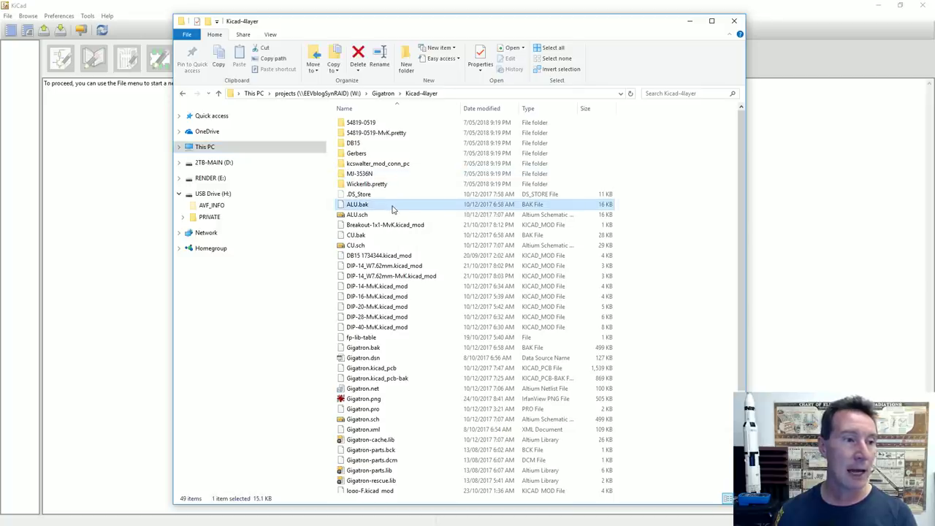
{"action": "scroll", "coordinate": [392, 209], "scroll_direction": "down", "scroll_amount": 4}
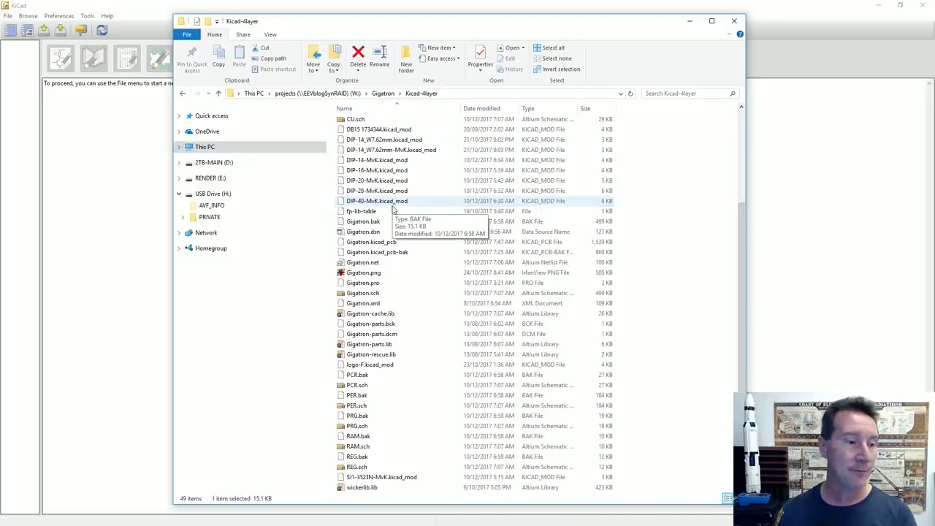
{"action": "scroll", "coordinate": [407, 244], "scroll_direction": "up", "scroll_amount": 4}
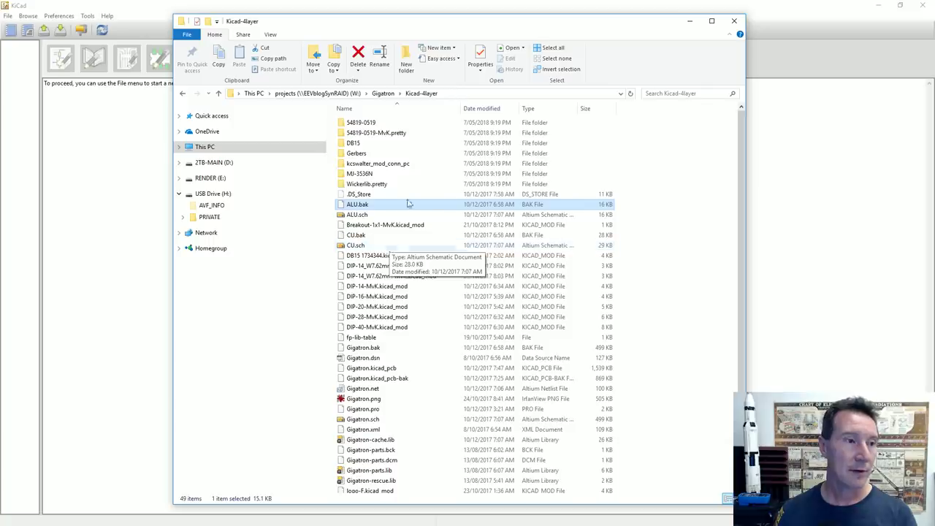
{"action": "left_click", "coordinate": [384, 95]}
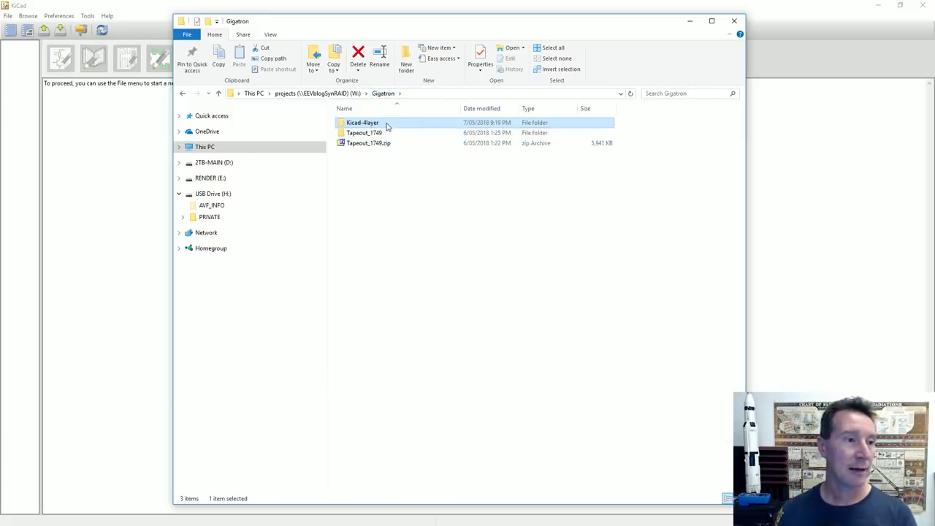
{"action": "double_click", "coordinate": [387, 124]}
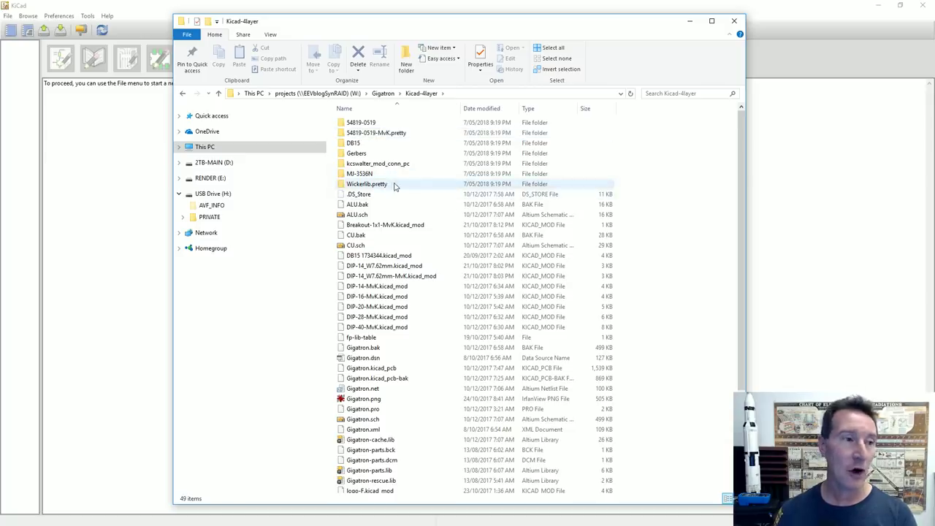
Step: Look inside the DB15 folder for its footprint files and return to the Kicad-4layer folder
{"action": "left_click", "coordinate": [356, 152]}
{"action": "left_click", "coordinate": [369, 144]}
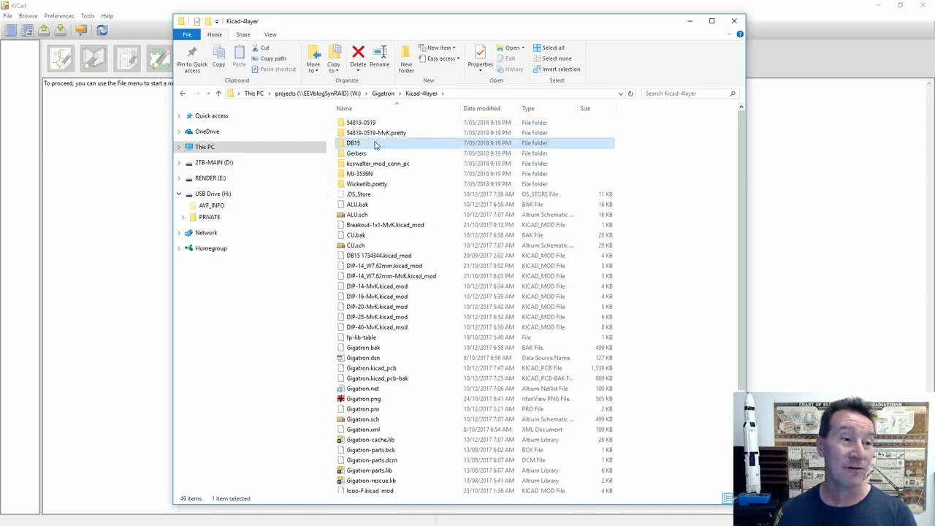
{"action": "double_click", "coordinate": [374, 142]}
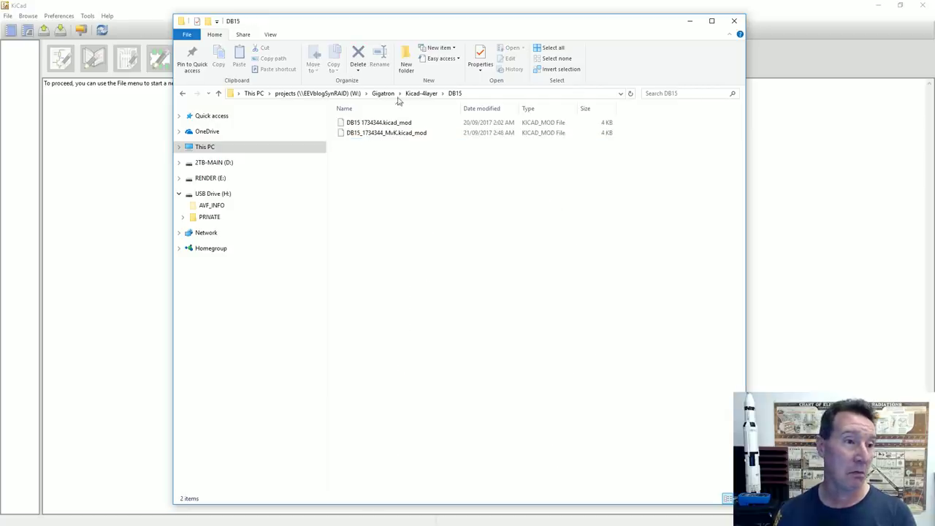
{"action": "left_click", "coordinate": [421, 93]}
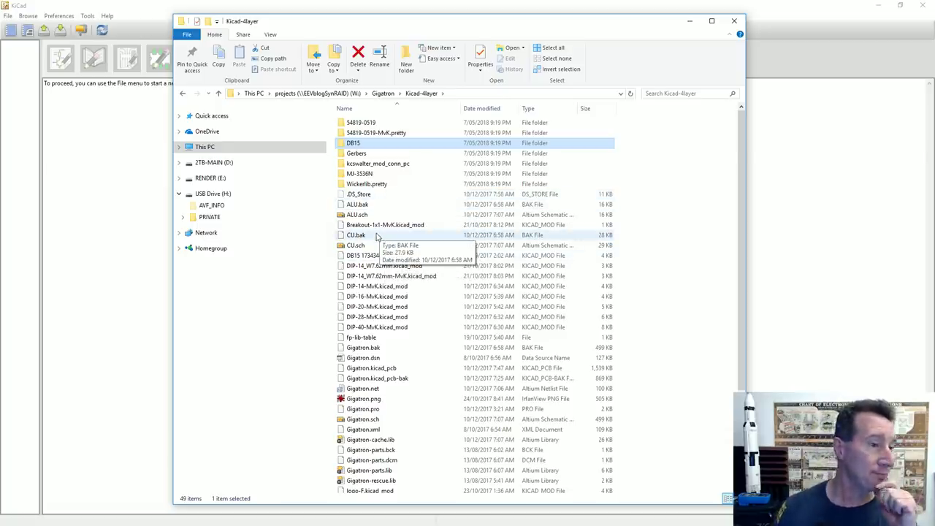
Step: Examine the schematic, PCB, backup, design and library files in the Kicad-4layer folder
{"action": "left_click", "coordinate": [374, 246]}
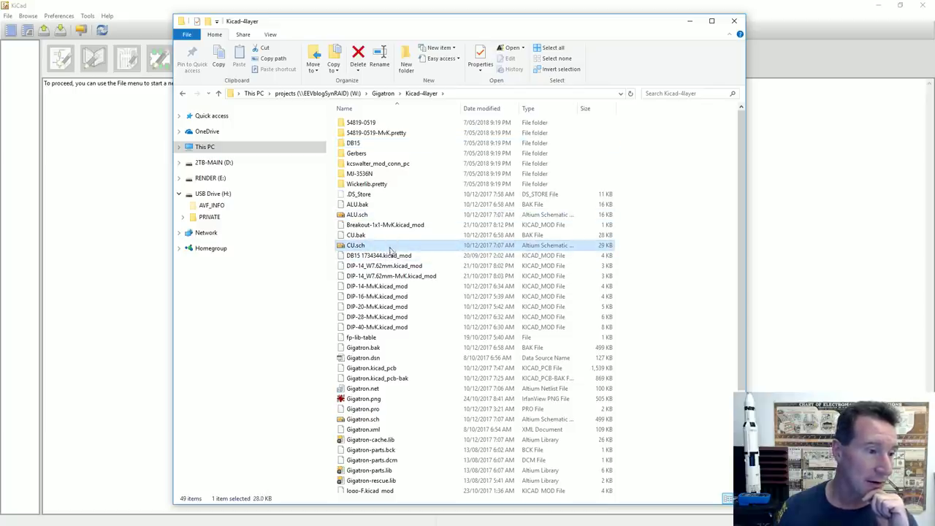
{"action": "left_click", "coordinate": [401, 369]}
{"action": "scroll", "coordinate": [400, 373], "scroll_direction": "down", "scroll_amount": 3}
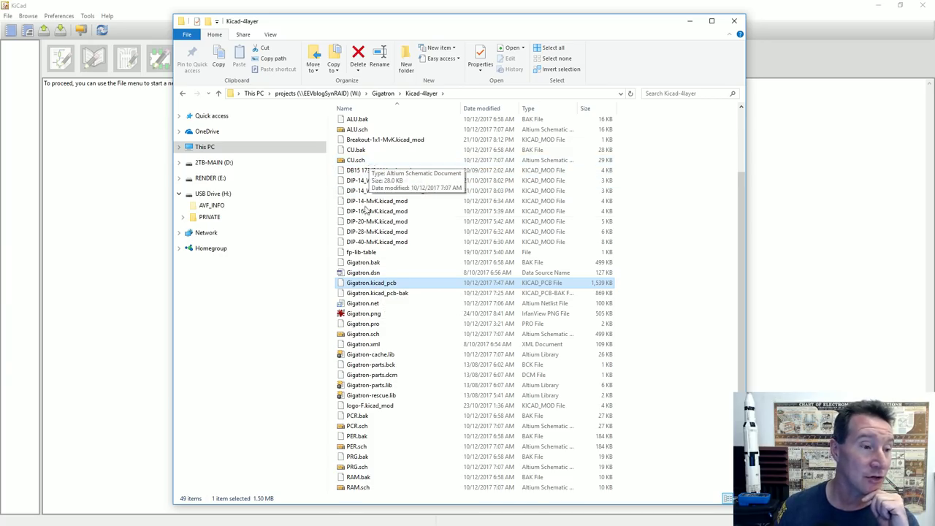
{"action": "left_click", "coordinate": [376, 274]}
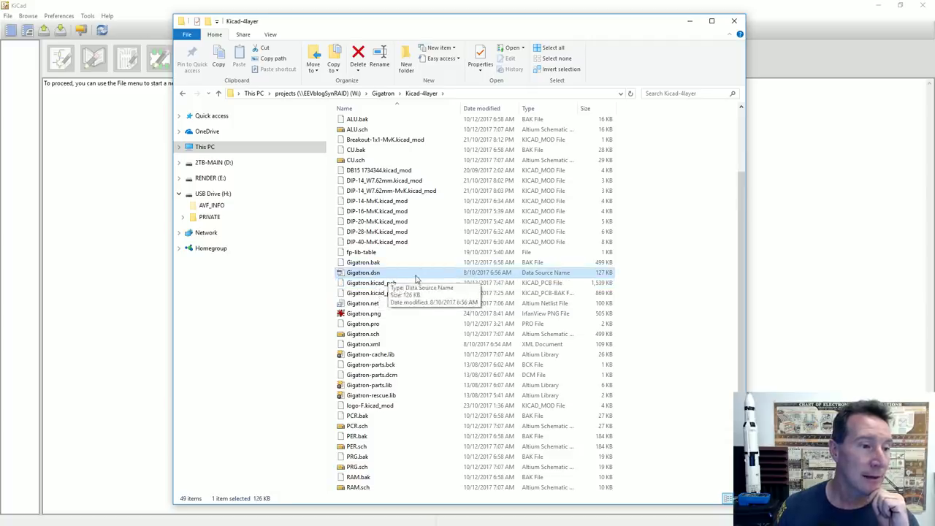
{"action": "left_click", "coordinate": [405, 283]}
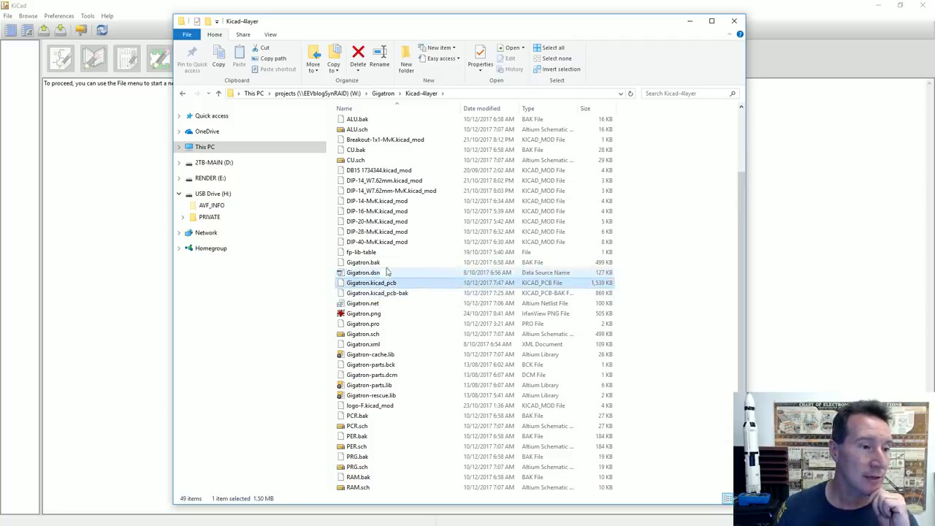
{"action": "left_click_drag", "start_coordinate": [393, 263], "coordinate": [397, 344]}
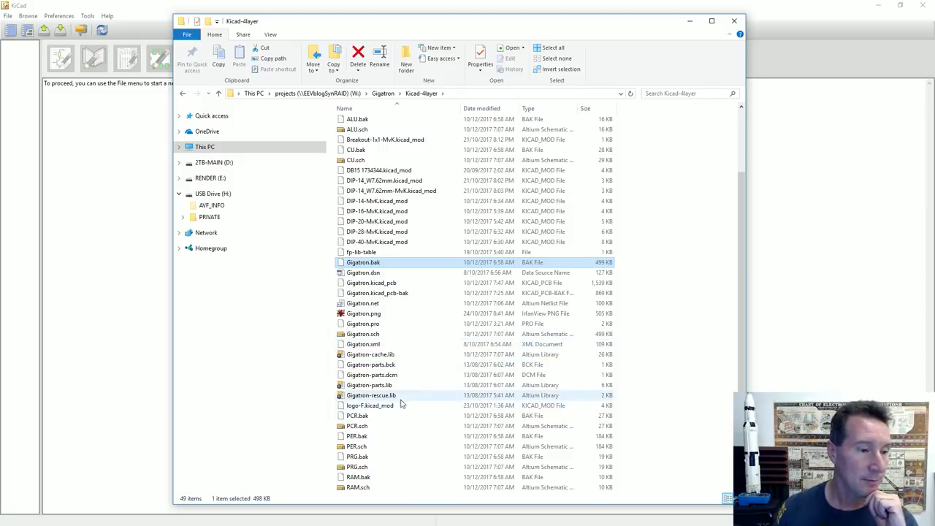
{"action": "scroll", "coordinate": [405, 400], "scroll_direction": "down", "scroll_amount": 2}
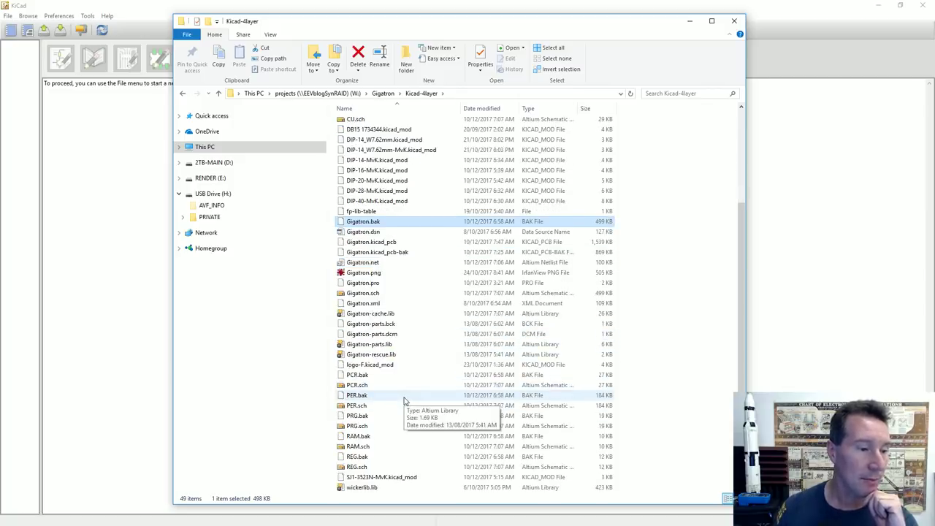
{"action": "scroll", "coordinate": [406, 400], "scroll_direction": "up", "scroll_amount": 1}
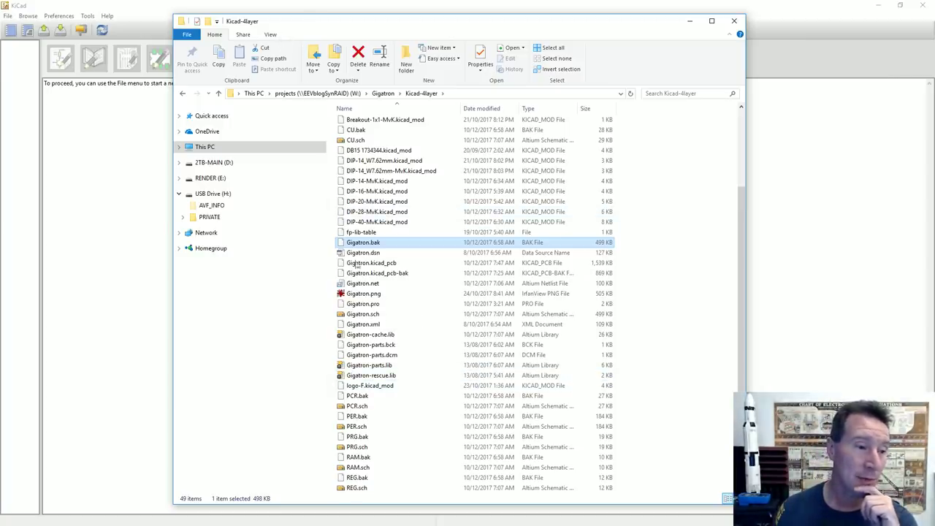
{"action": "left_click", "coordinate": [399, 368]}
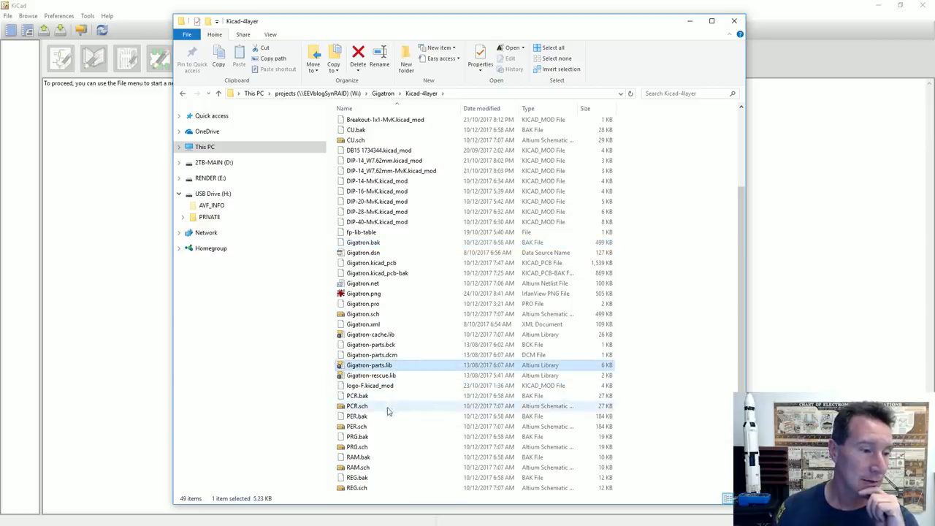
{"action": "left_click", "coordinate": [387, 245]}
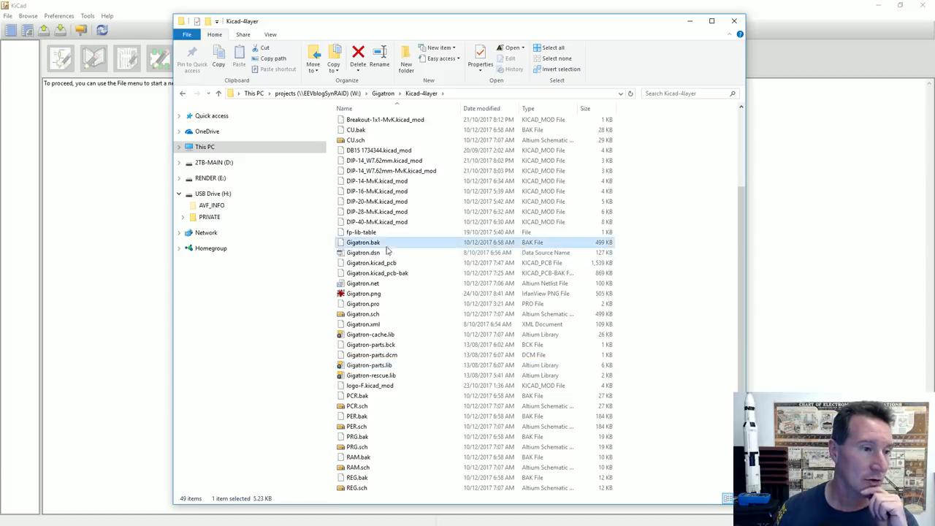
{"action": "left_click", "coordinate": [388, 254]}
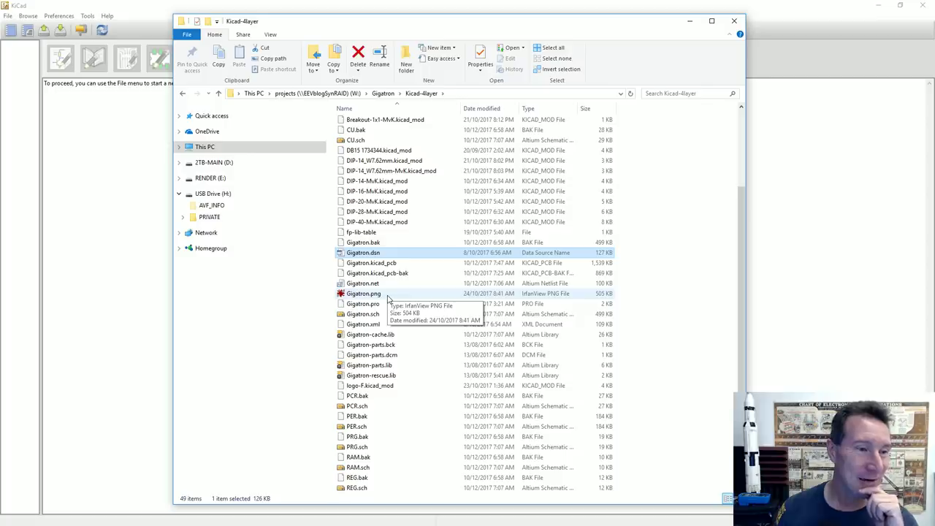
Step: View the board render in Gigatron.png, close it and select Gigatron.dsn back in the project folder
{"action": "double_click", "coordinate": [387, 295]}
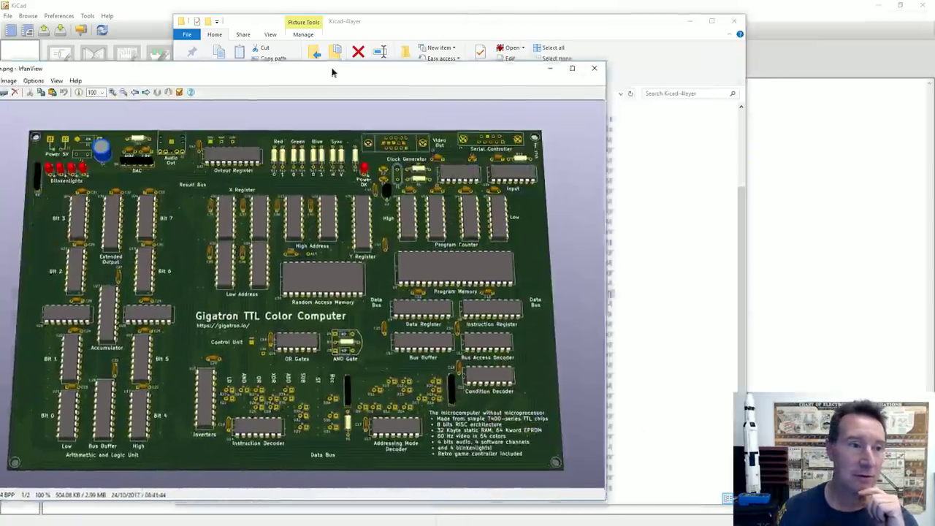
{"action": "left_click_drag", "start_coordinate": [383, 76], "coordinate": [427, 32]}
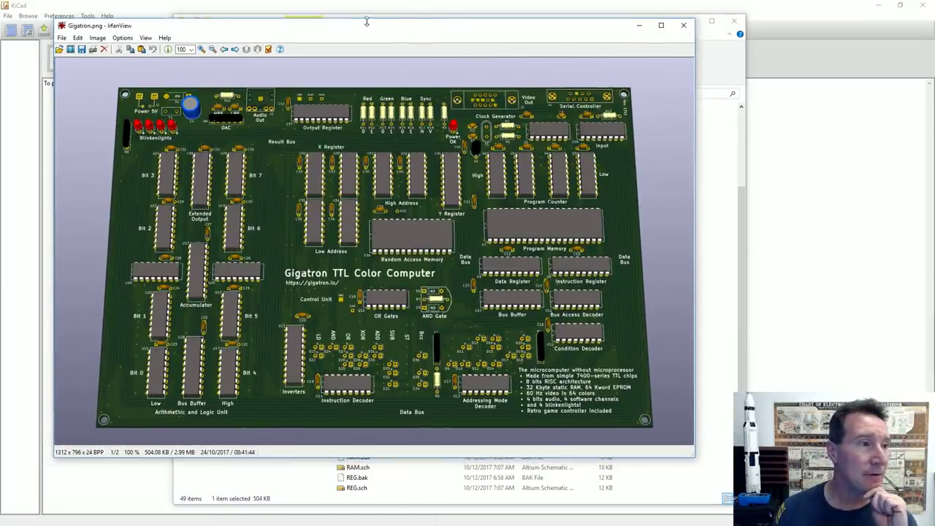
{"action": "left_click_drag", "start_coordinate": [361, 28], "coordinate": [934, 29]}
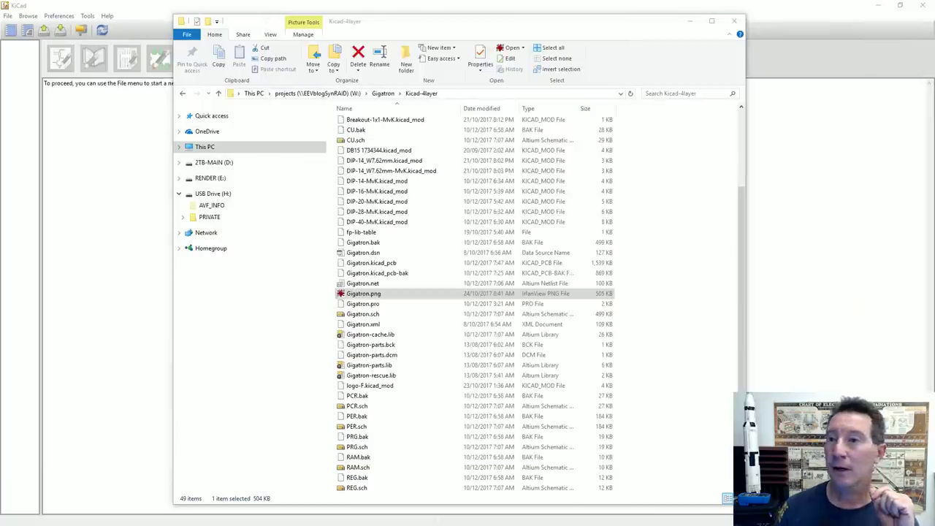
{"action": "key", "text": "Escape"}
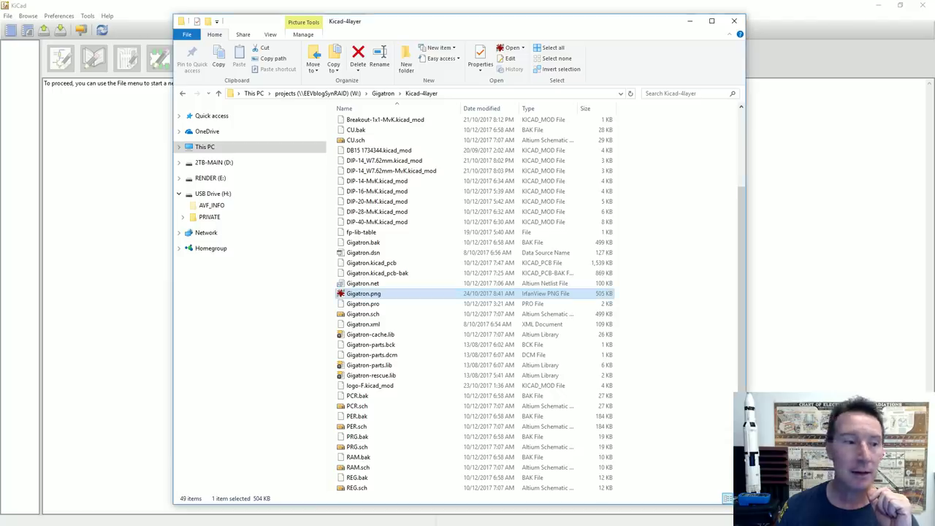
{"action": "left_click", "coordinate": [389, 252]}
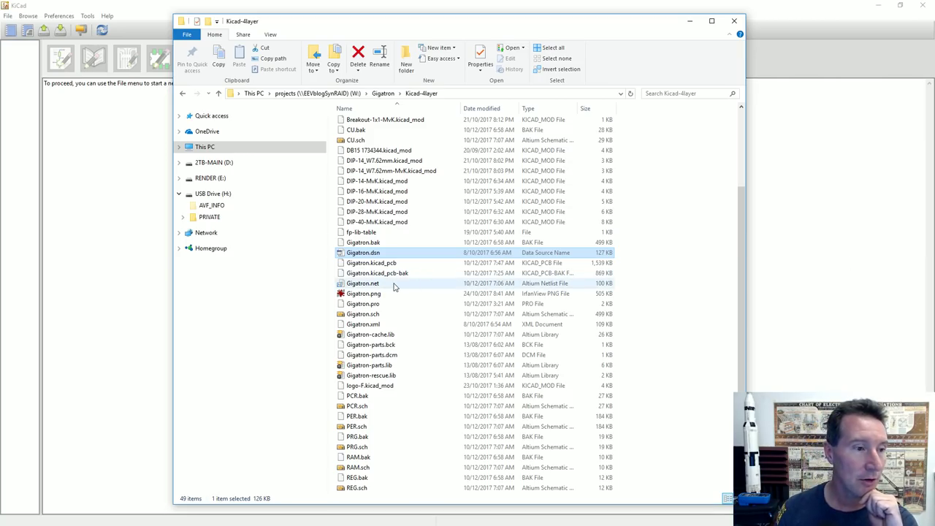
Step: Select the Gigatron.pro project file in the Kicad-4layer folder and move the File Explorer window off the KiCad toolbar
{"action": "left_click", "coordinate": [380, 305]}
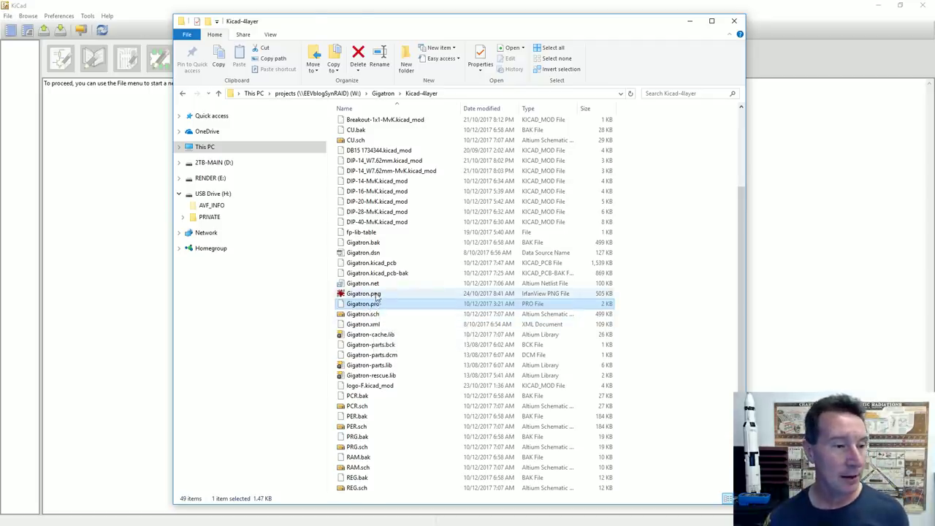
{"action": "left_click", "coordinate": [379, 294]}
{"action": "left_click", "coordinate": [380, 305]}
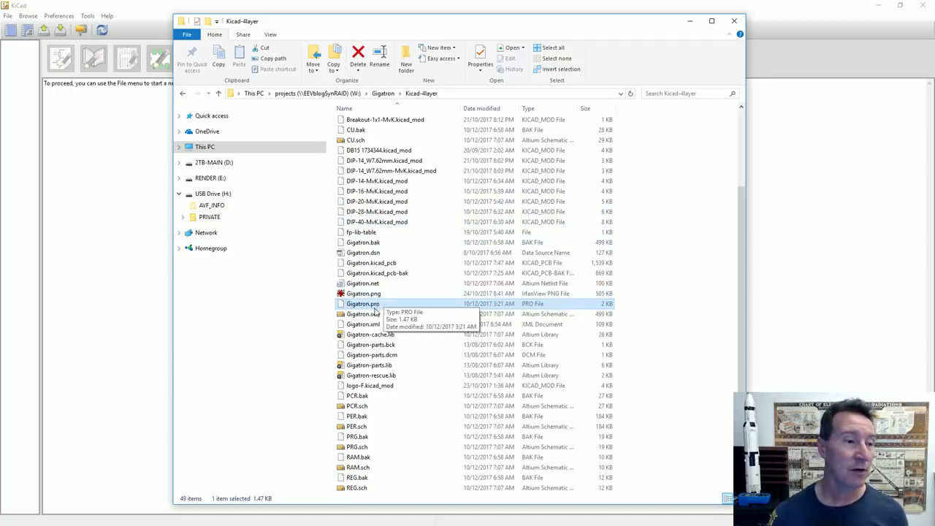
{"action": "left_click_drag", "start_coordinate": [409, 26], "coordinate": [598, 29]}
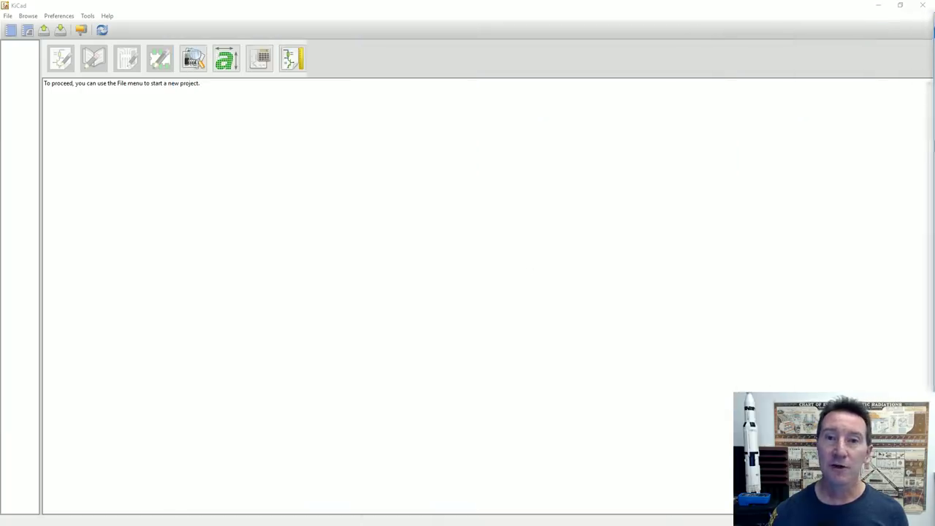
{"action": "left_click_drag", "start_coordinate": [499, 10], "coordinate": [542, 17]}
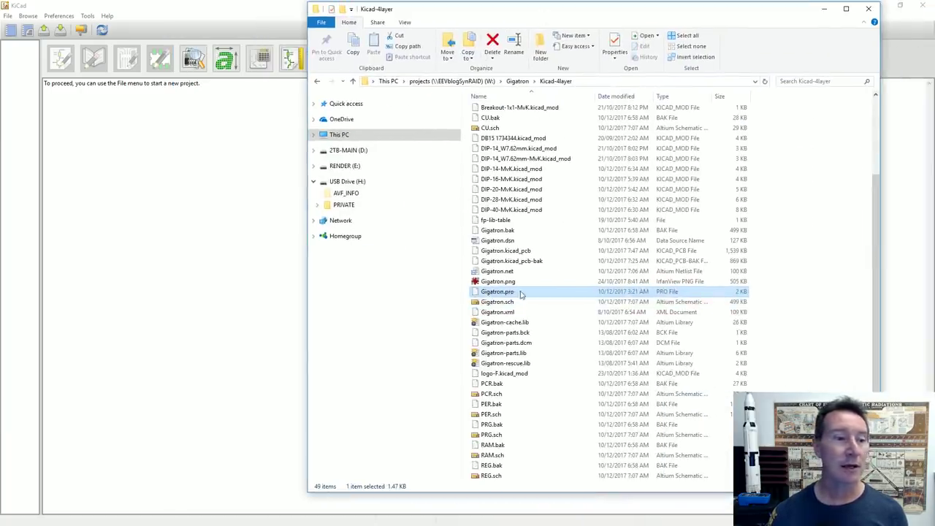
{"action": "mouse_move", "coordinate": [521, 294]}
{"action": "left_mouse_down"}
{"action": "mouse_move", "coordinate": [137, 223]}
{"action": "mouse_move", "coordinate": [142, 216]}
{"action": "mouse_move", "coordinate": [20, 141]}
{"action": "mouse_move", "coordinate": [46, 13]}
{"action": "mouse_move", "coordinate": [22, 124]}
{"action": "mouse_move", "coordinate": [405, 186]}
{"action": "mouse_move", "coordinate": [475, 274]}
{"action": "mouse_move", "coordinate": [524, 292]}
{"action": "left_mouse_up"}
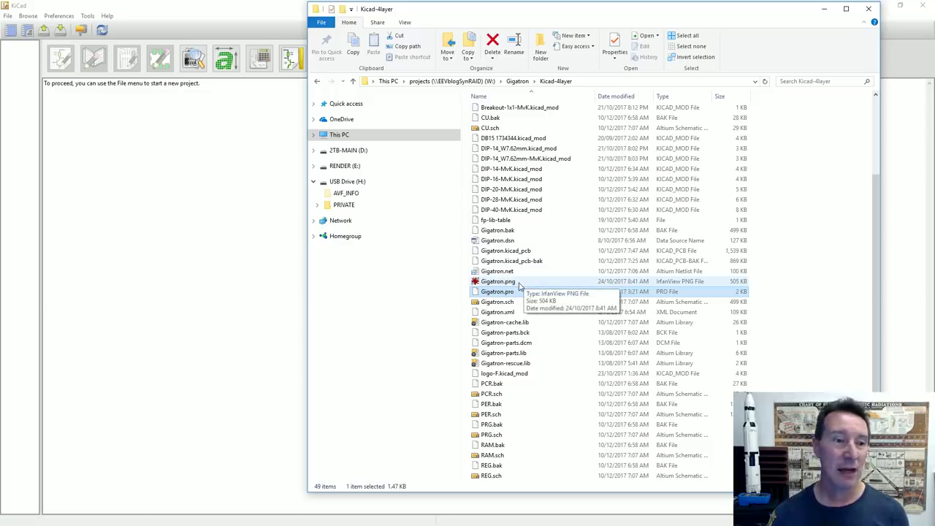
Step: Copy the Kicad-4layer folder path and use it to browse to W:\Gigatron\Kicad-4layer when opening an existing project in KiCad
{"action": "left_click", "coordinate": [600, 82]}
{"action": "key", "text": "ctrl+c"}
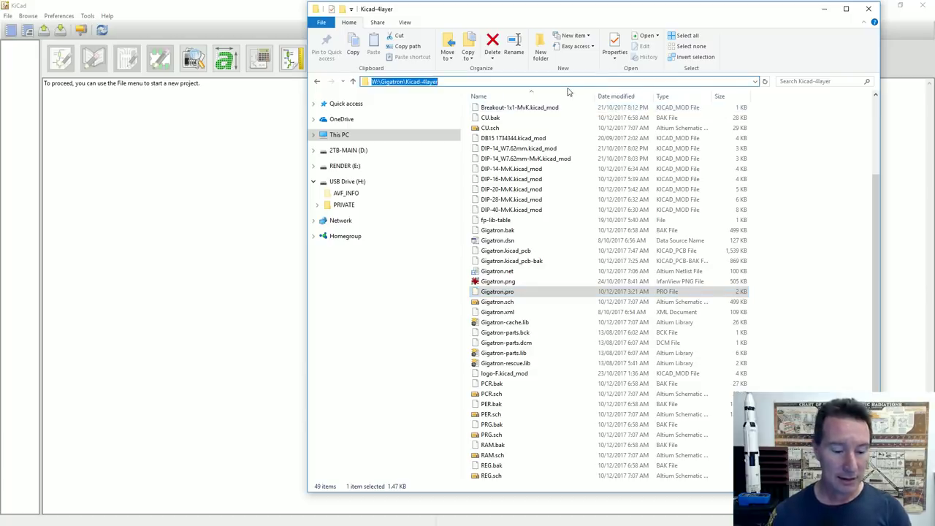
{"action": "left_click", "coordinate": [8, 16]}
{"action": "left_click", "coordinate": [38, 29]}
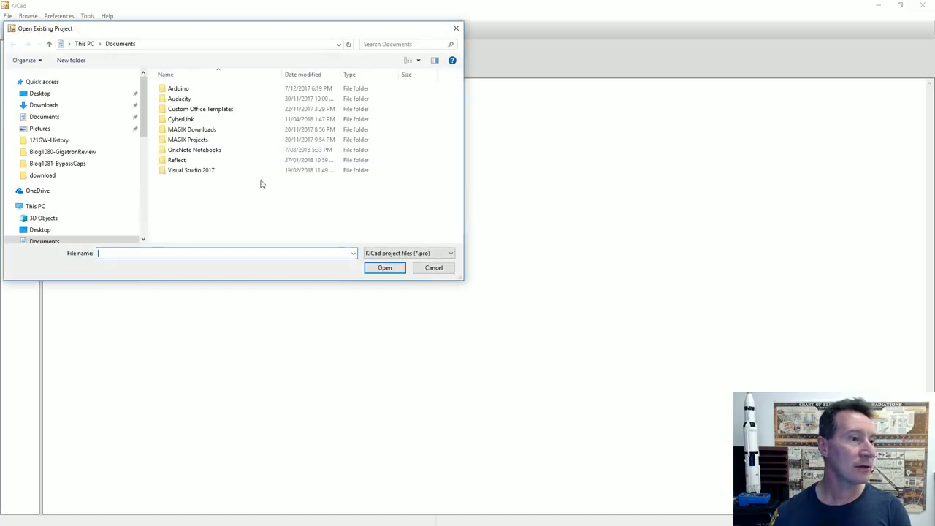
{"action": "key", "text": "ctrl+v"}
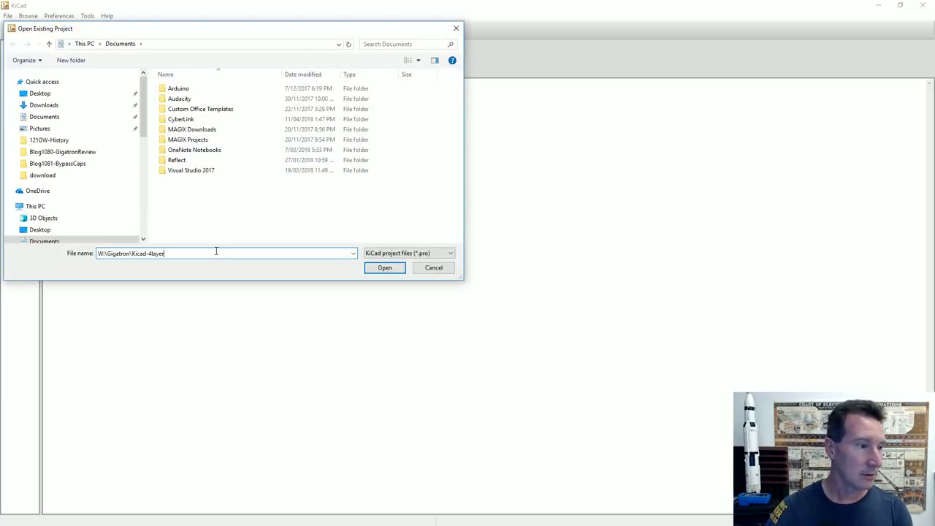
{"action": "left_click", "coordinate": [199, 46]}
{"action": "key", "text": "ctrl+v"}
{"action": "key", "text": "Return"}
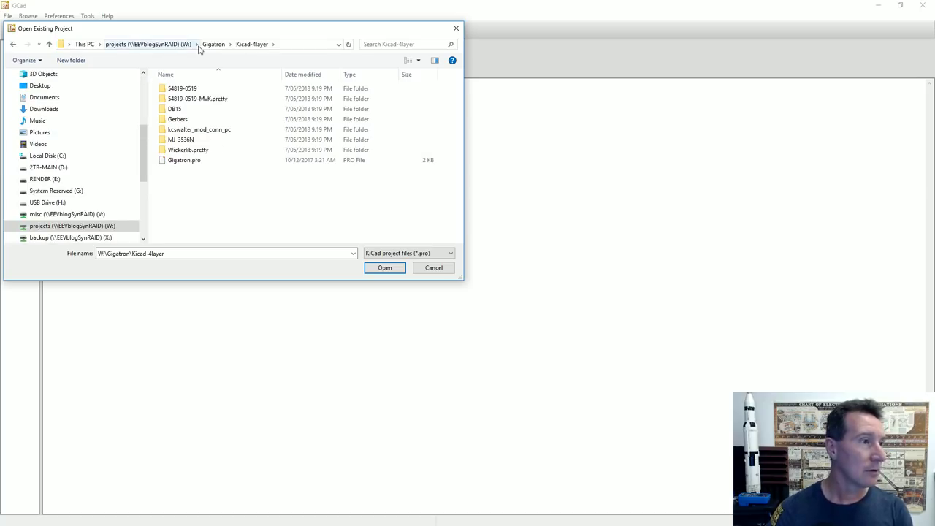
Step: Check the available project file types and open the Gigatron.pro project
{"action": "left_click", "coordinate": [201, 162]}
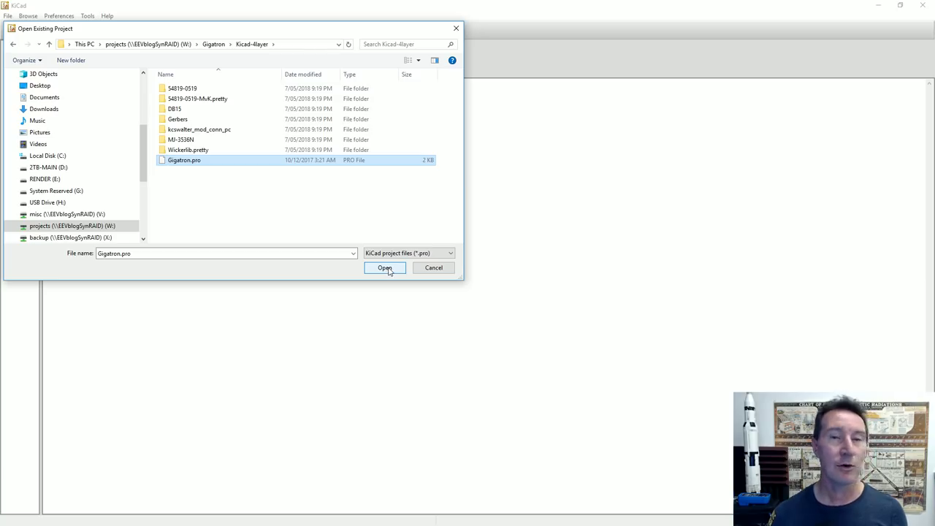
{"action": "left_click", "coordinate": [406, 256]}
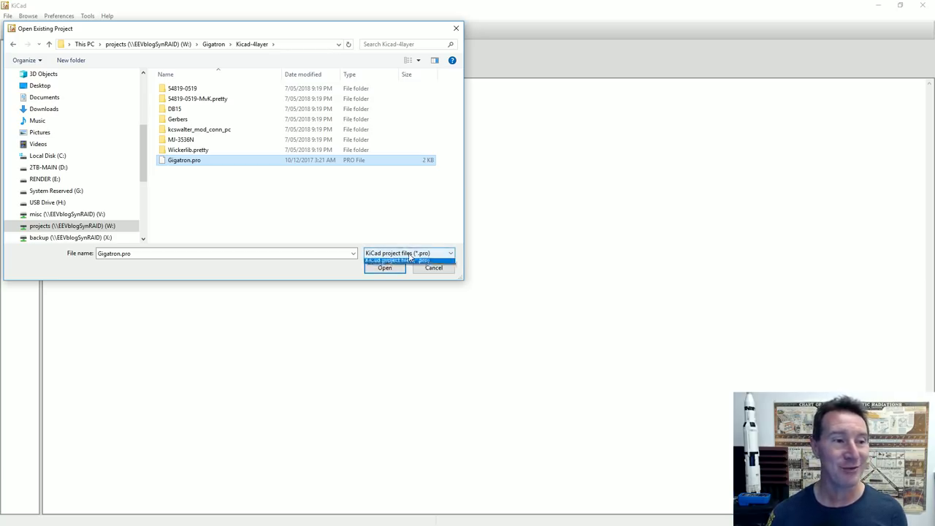
{"action": "left_click", "coordinate": [410, 254]}
{"action": "left_click", "coordinate": [387, 269]}
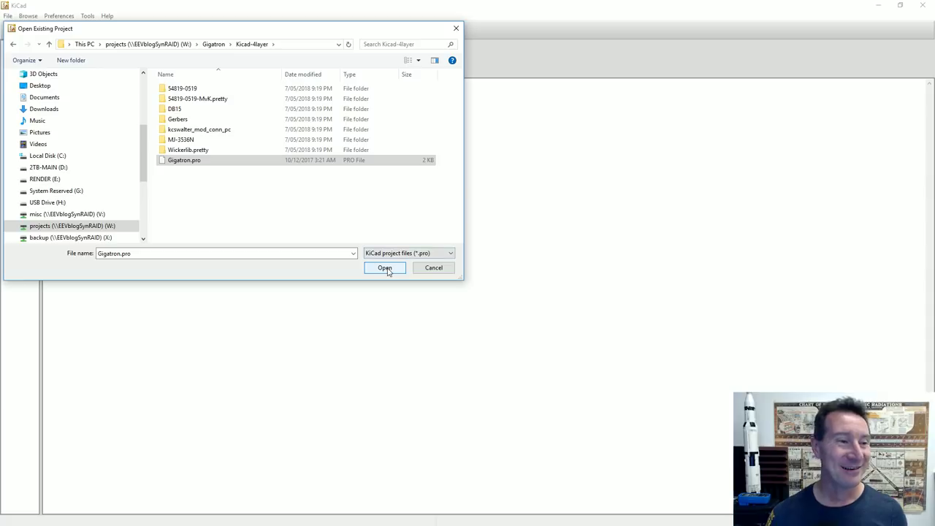
{"action": "left_click", "coordinate": [385, 268]}
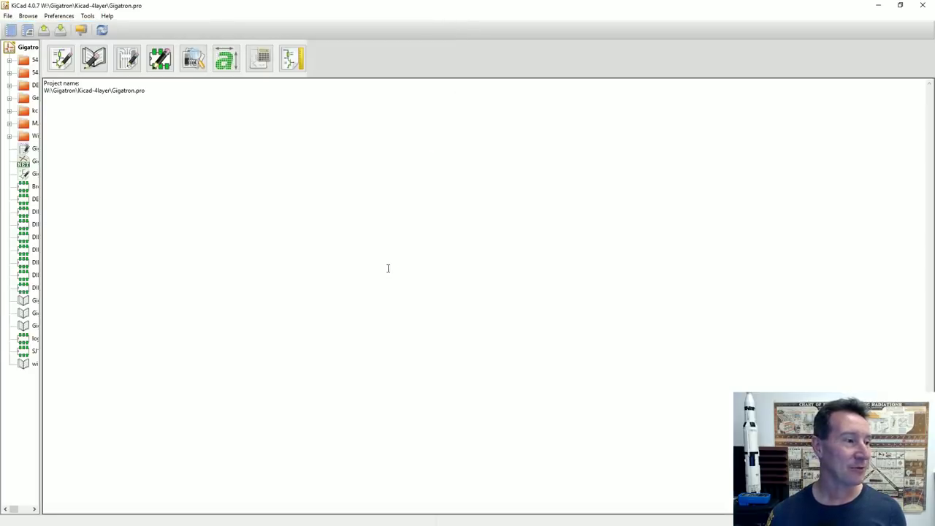
Step: Widen the project tree to show full file names, open the Gigatron.sch schematic and maximize its editor window
{"action": "left_click_drag", "start_coordinate": [42, 223], "coordinate": [134, 209]}
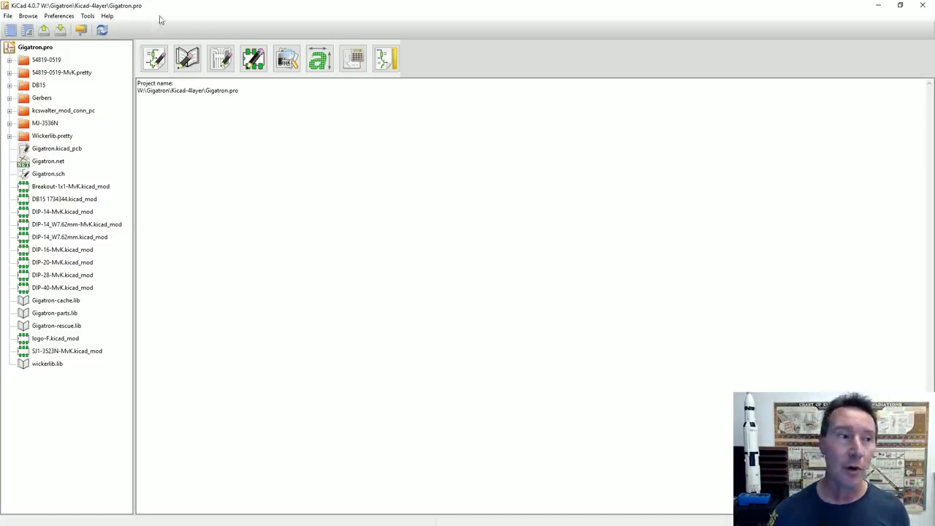
{"action": "left_click", "coordinate": [64, 166]}
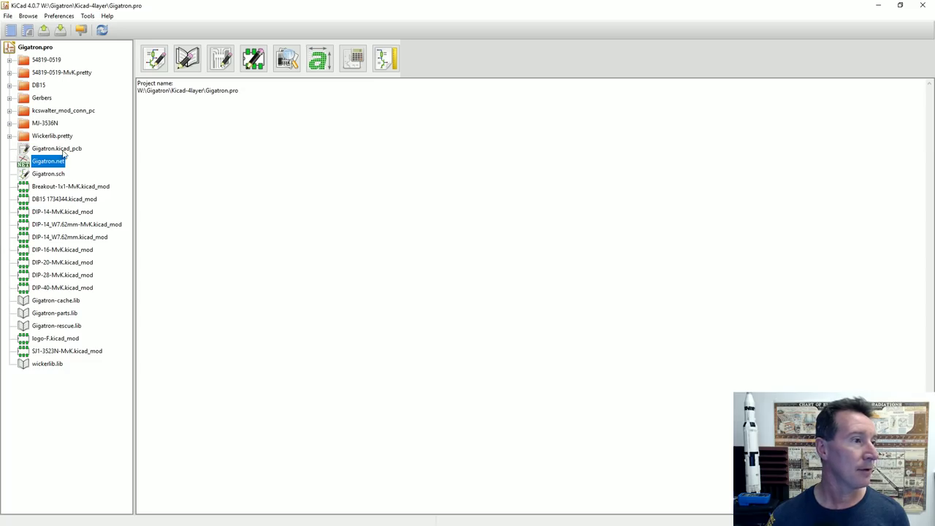
{"action": "left_click", "coordinate": [60, 150]}
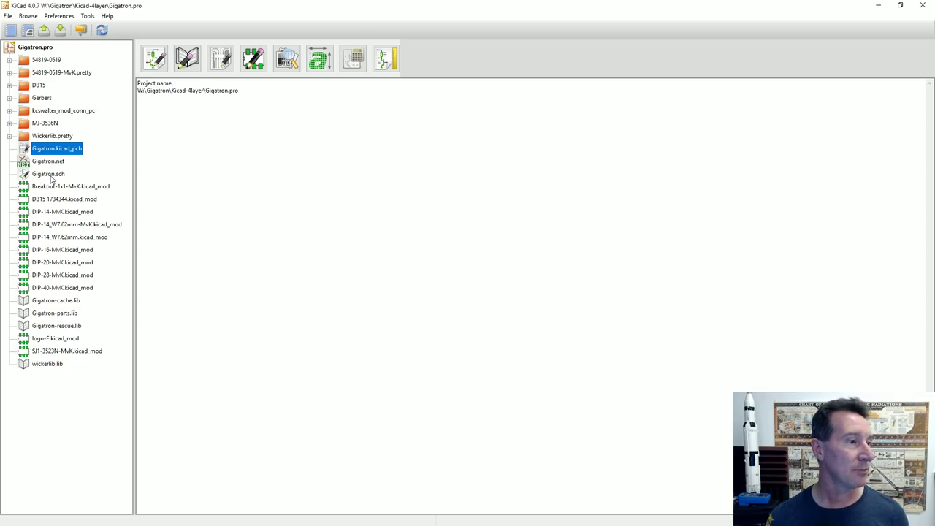
{"action": "left_click", "coordinate": [48, 174]}
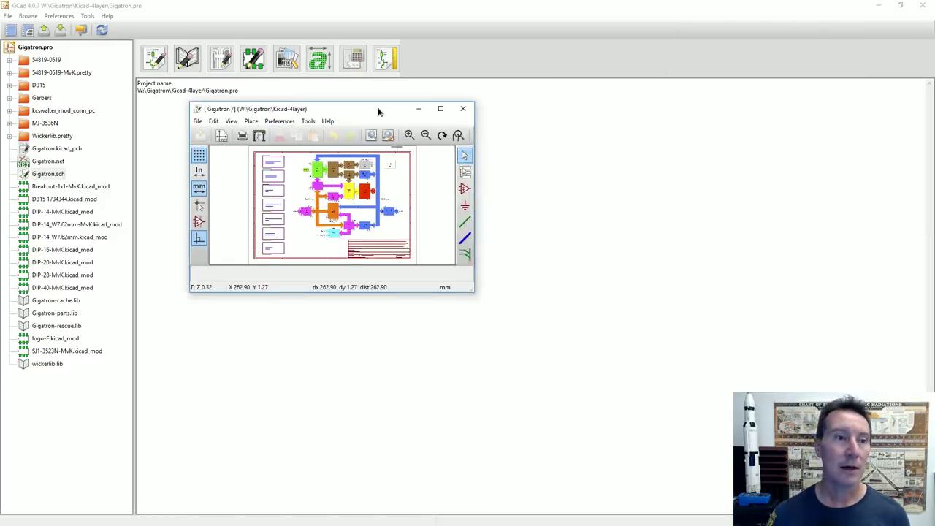
{"action": "left_click", "coordinate": [465, 97]}
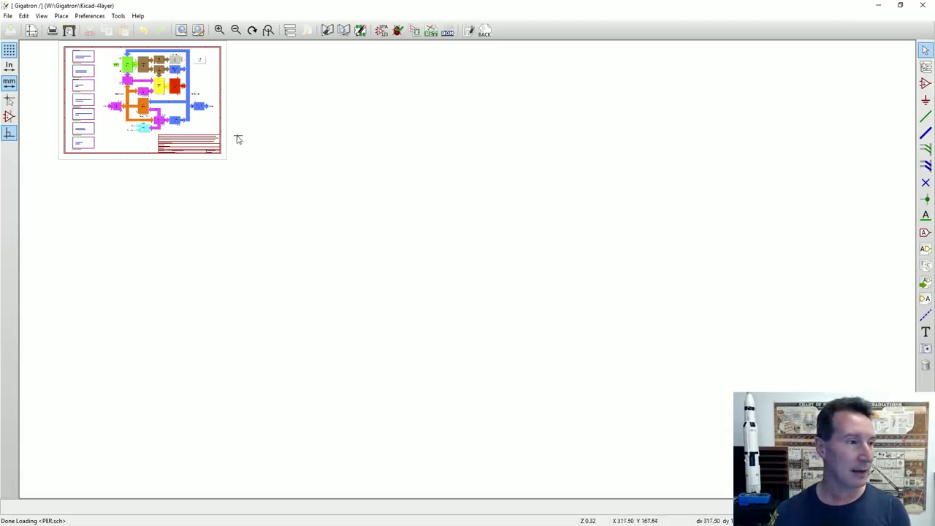
Step: Examine the block diagram, sheet boxes and title block notes on the Gigatron root schematic
{"action": "scroll", "coordinate": [219, 140], "scroll_direction": "up", "scroll_amount": 5}
{"action": "scroll", "coordinate": [464, 269], "scroll_direction": "down", "scroll_amount": 6}
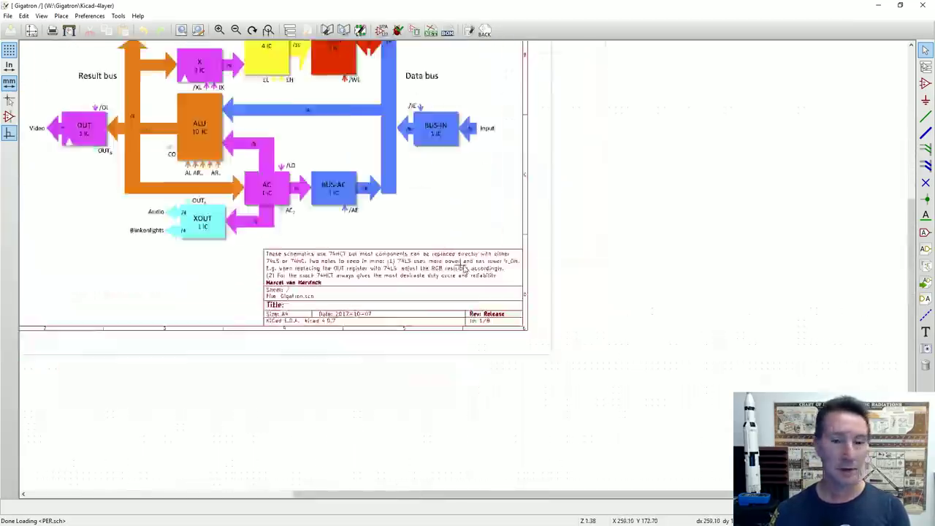
{"action": "scroll", "coordinate": [441, 282], "scroll_direction": "up", "scroll_amount": 4}
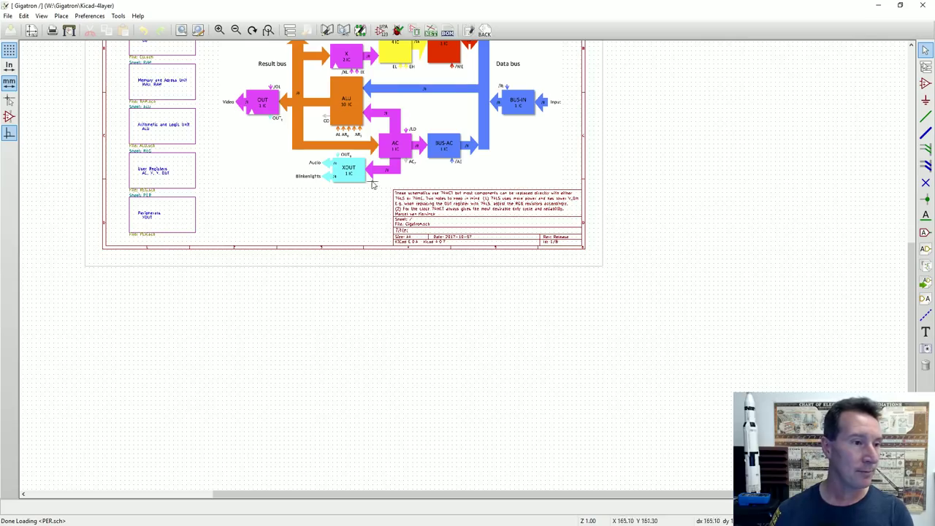
{"action": "right_click", "coordinate": [326, 235]}
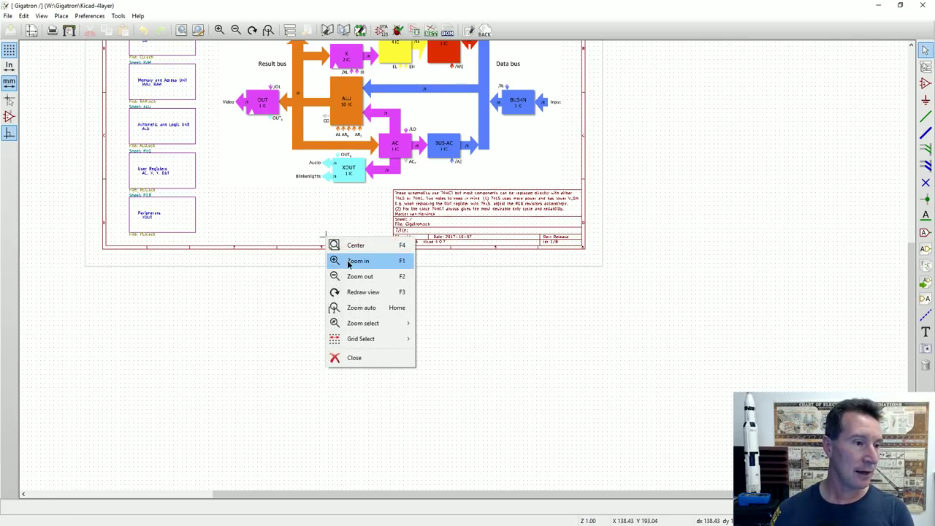
{"action": "left_click", "coordinate": [321, 236]}
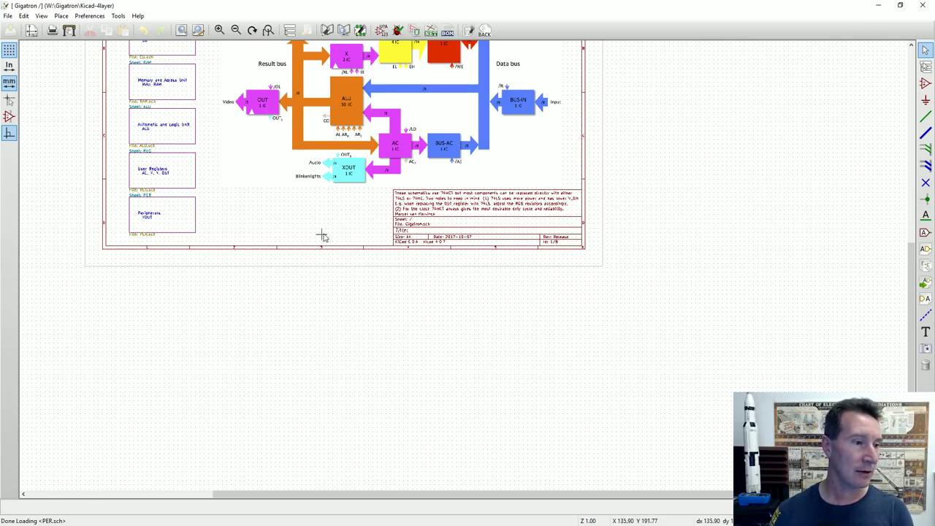
{"action": "key", "text": "F1"}
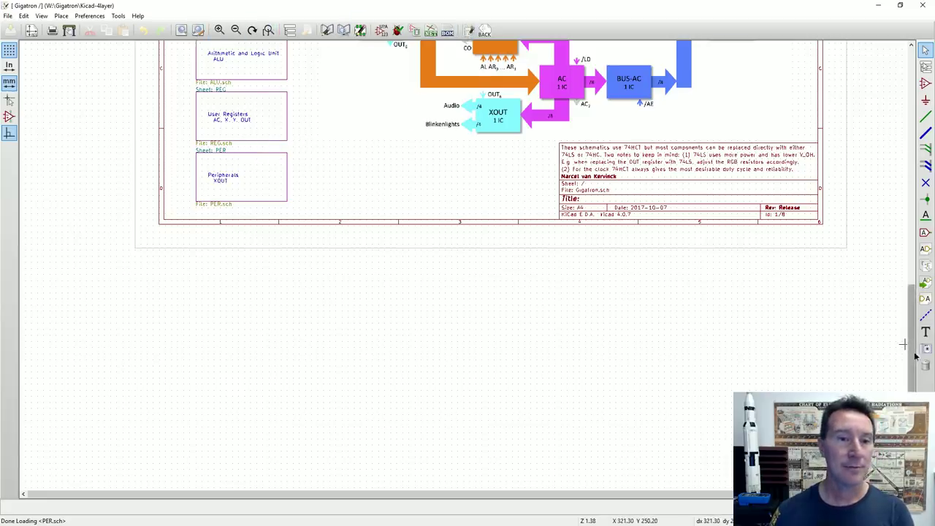
{"action": "left_click_drag", "start_coordinate": [912, 352], "coordinate": [913, 253]}
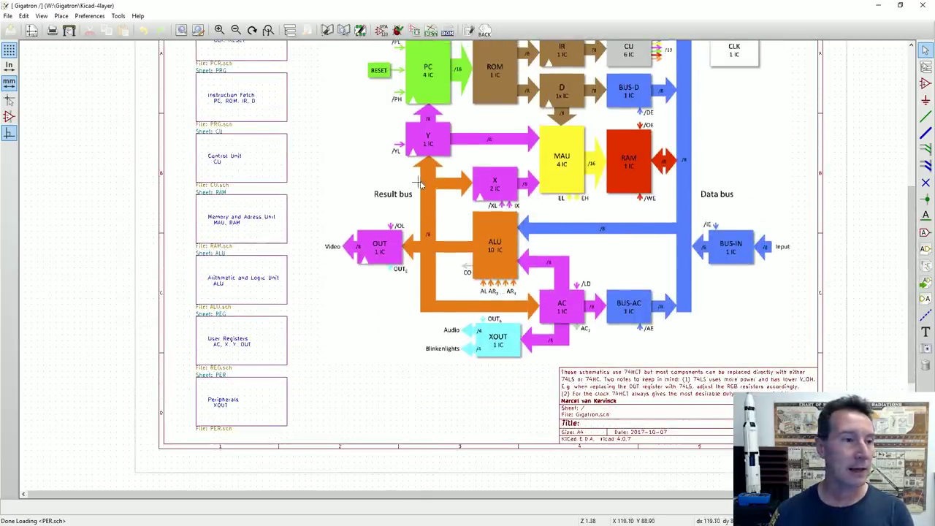
Step: Check which context commands are offered for the block diagram image and for the empty area beside it
{"action": "right_click", "coordinate": [356, 178]}
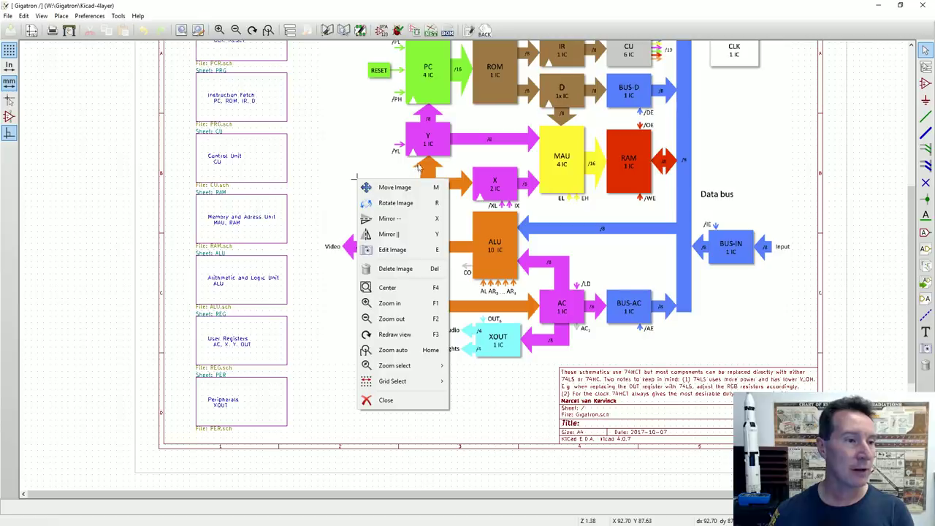
{"action": "left_click", "coordinate": [339, 165]}
{"action": "right_click", "coordinate": [321, 189]}
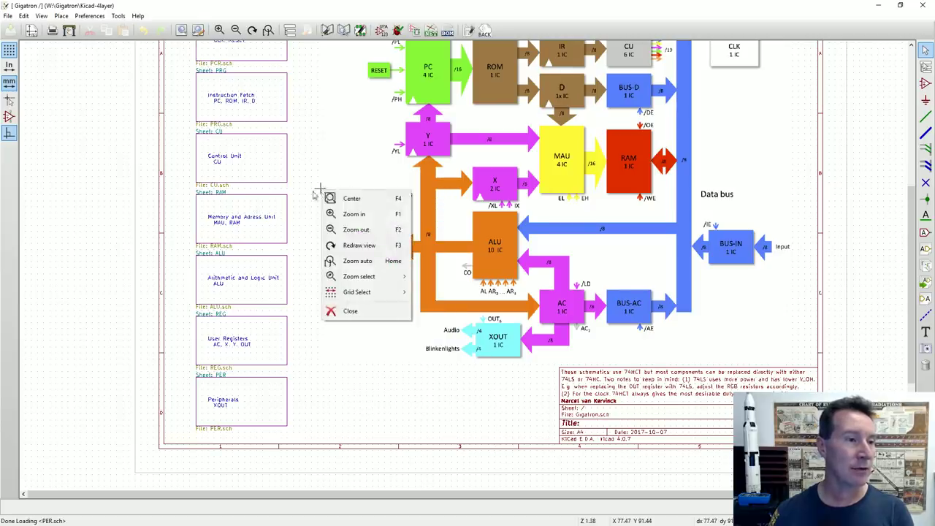
{"action": "key", "text": "Escape"}
{"action": "right_click", "coordinate": [310, 193]}
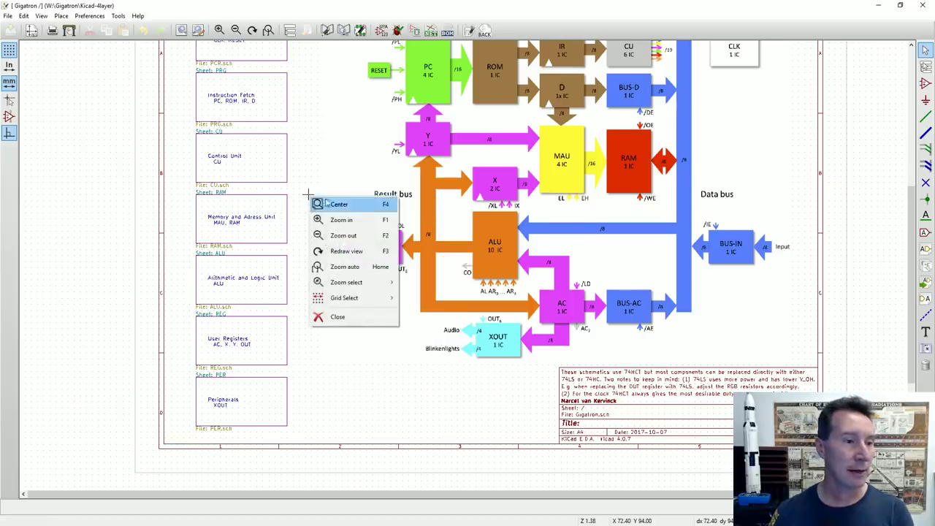
{"action": "key", "text": "Escape"}
{"action": "right_click", "coordinate": [363, 165]}
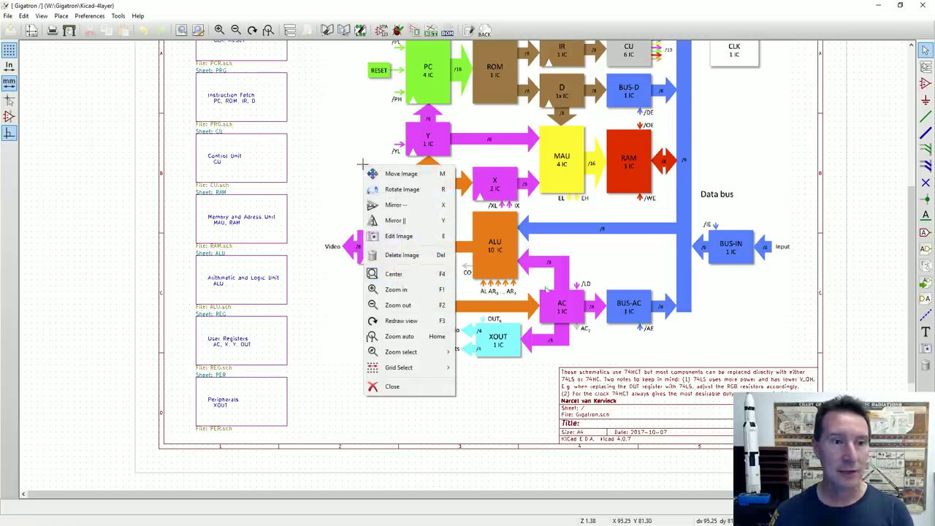
{"action": "key", "text": "Escape"}
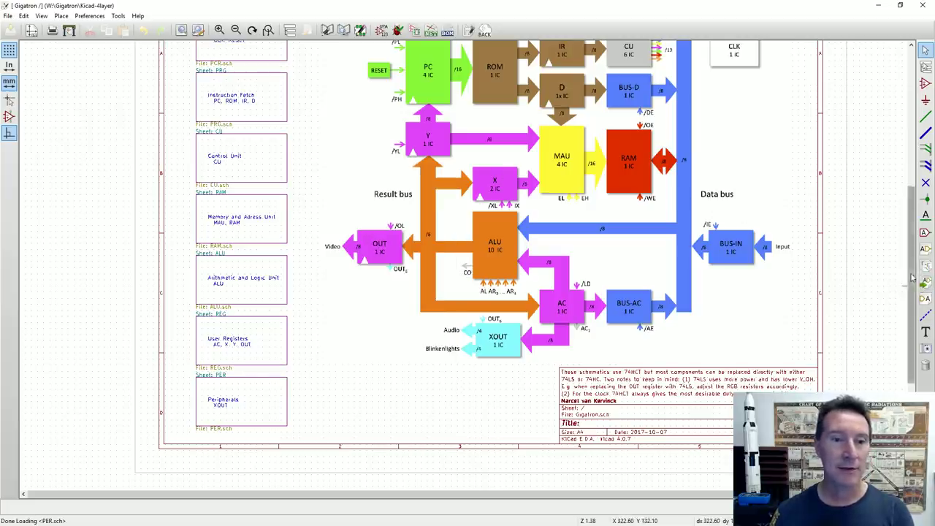
Step: Pick the hierarchical sheet PCR in the Power, Clock and Reset box and view the whole root schematic
{"action": "left_click_drag", "start_coordinate": [913, 279], "coordinate": [913, 218]}
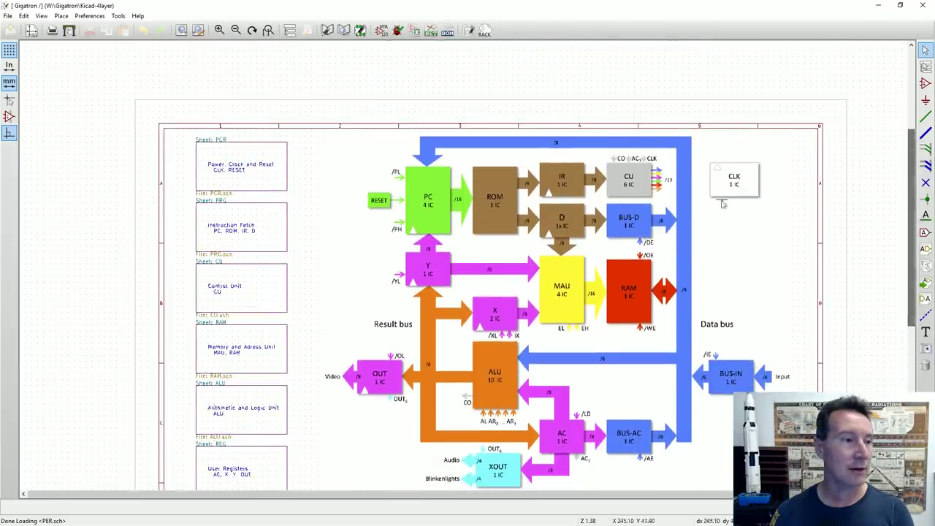
{"action": "left_click", "coordinate": [233, 173]}
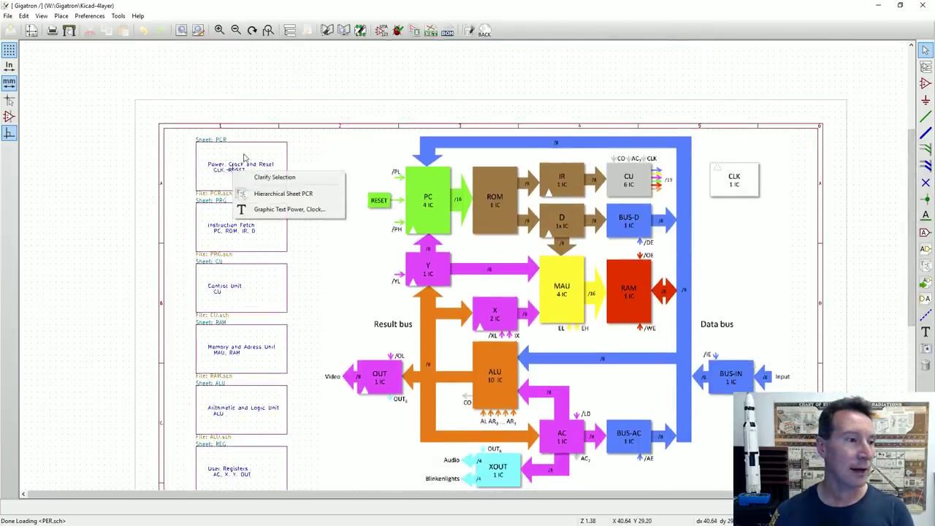
{"action": "left_click", "coordinate": [296, 194]}
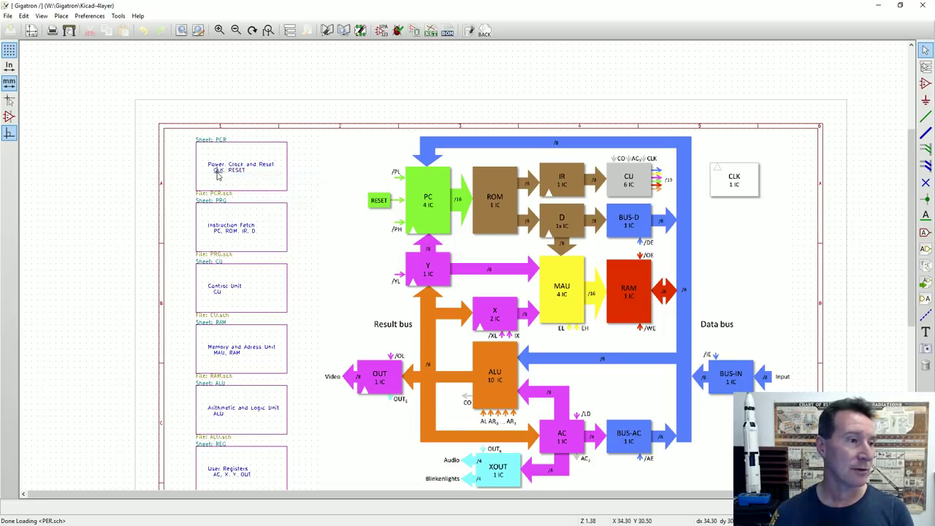
{"action": "left_click", "coordinate": [232, 163]}
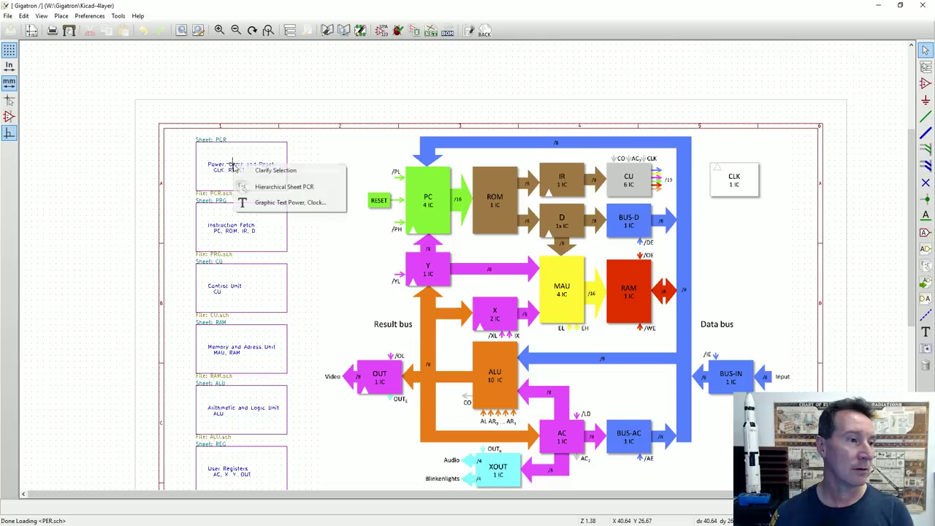
{"action": "left_click", "coordinate": [290, 188]}
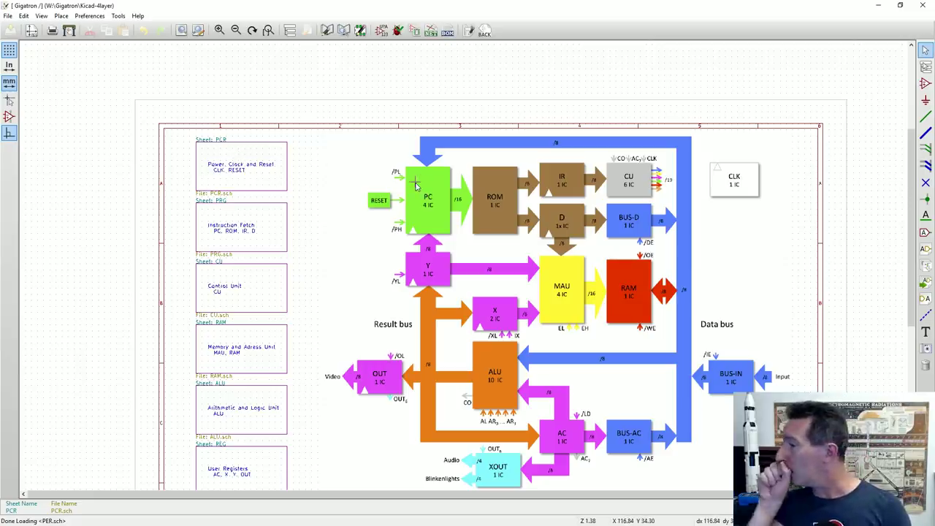
{"action": "scroll", "coordinate": [408, 205], "scroll_direction": "down", "scroll_amount": 3}
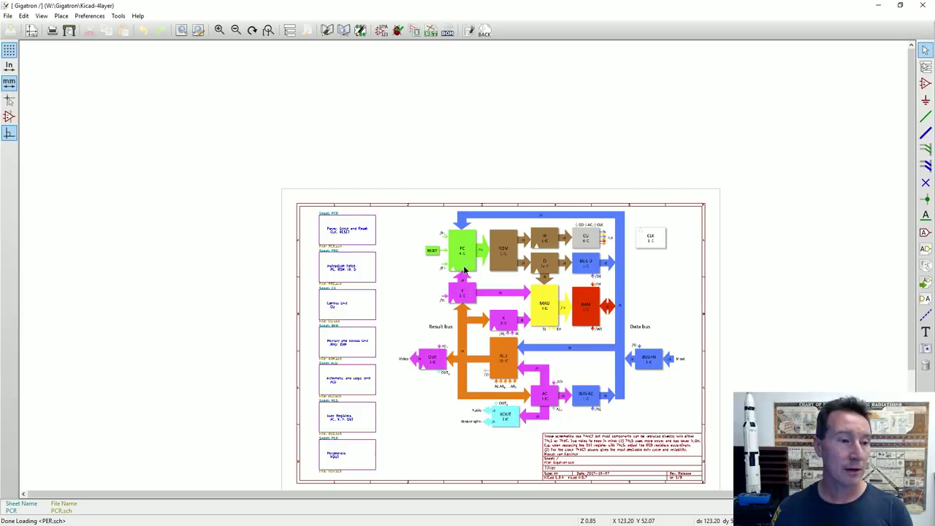
Step: Examine the block diagram and its buses on the root schematic, from the program counter to the ALU and output blocks
{"action": "scroll", "coordinate": [465, 268], "scroll_direction": "up", "scroll_amount": 2}
{"action": "middle_click_drag", "start_coordinate": [288, 154], "coordinate": [376, 179]}
{"action": "scroll", "coordinate": [377, 181], "scroll_direction": "up", "scroll_amount": 3}
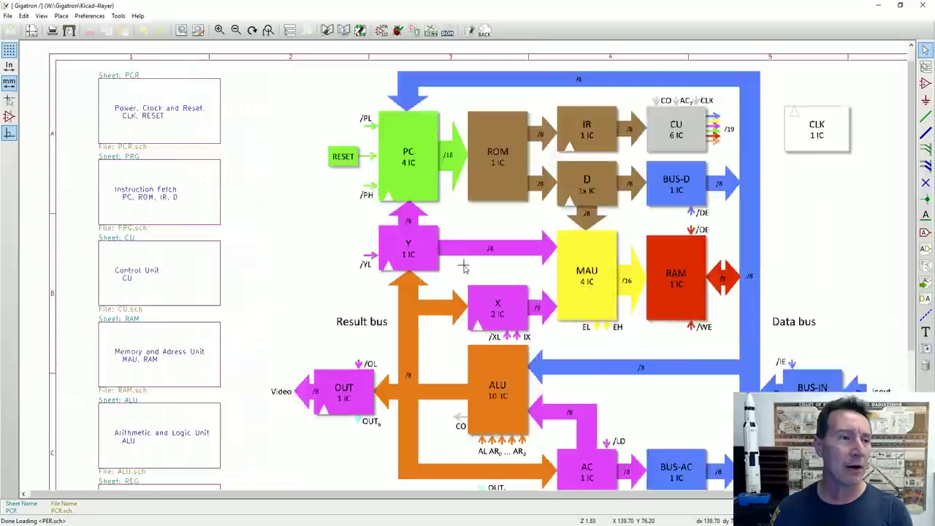
{"action": "scroll", "coordinate": [463, 266], "scroll_direction": "down", "scroll_amount": 1}
{"action": "scroll", "coordinate": [508, 295], "scroll_direction": "down", "scroll_amount": 4}
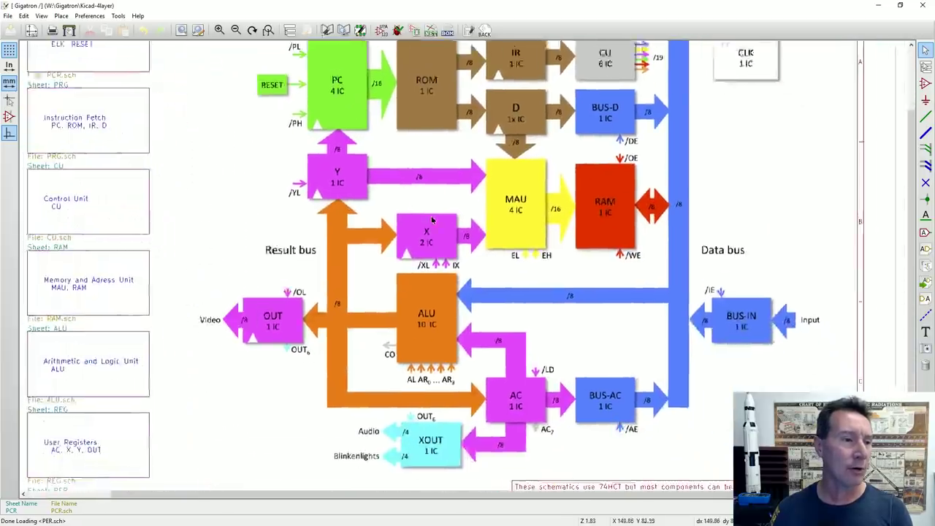
{"action": "scroll", "coordinate": [463, 269], "scroll_direction": "up", "scroll_amount": 2}
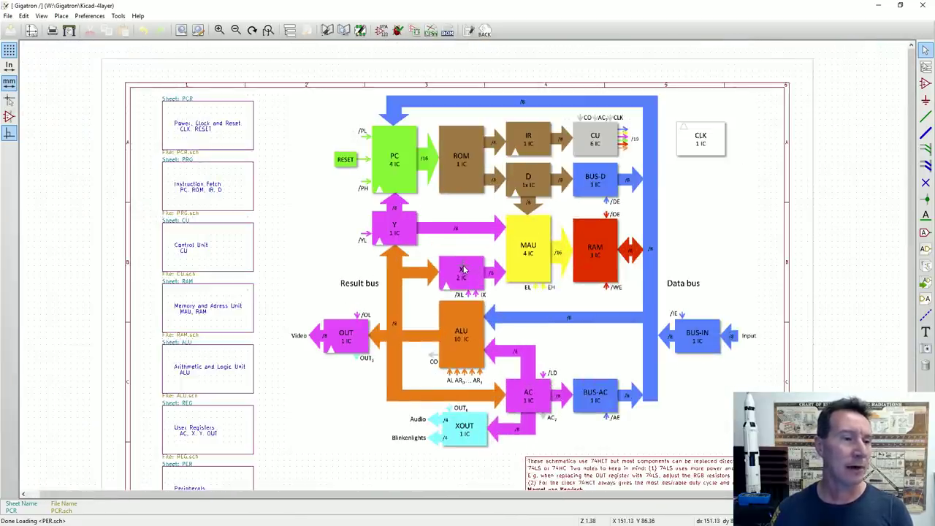
{"action": "scroll", "coordinate": [463, 263], "scroll_direction": "up", "scroll_amount": 2}
{"action": "middle_click_drag", "start_coordinate": [463, 257], "coordinate": [462, 280]}
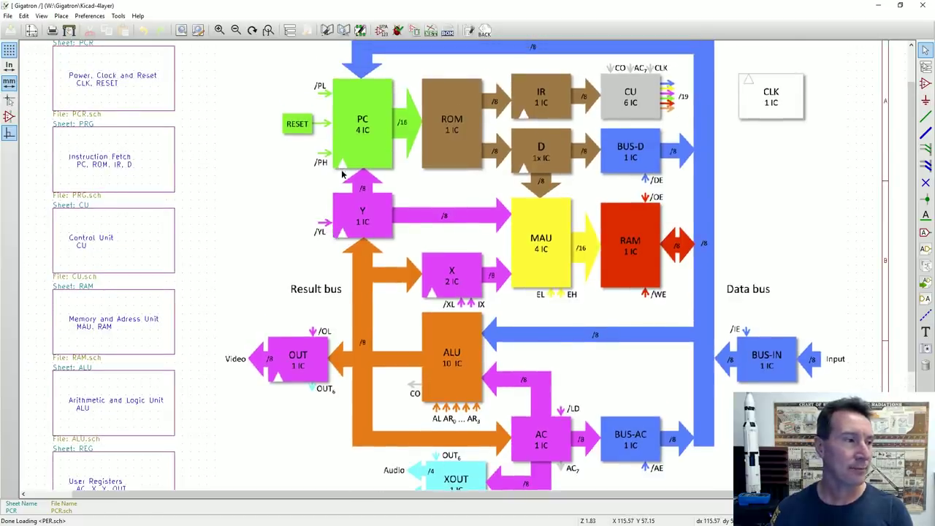
{"action": "middle_click_drag", "start_coordinate": [371, 211], "coordinate": [423, 262]}
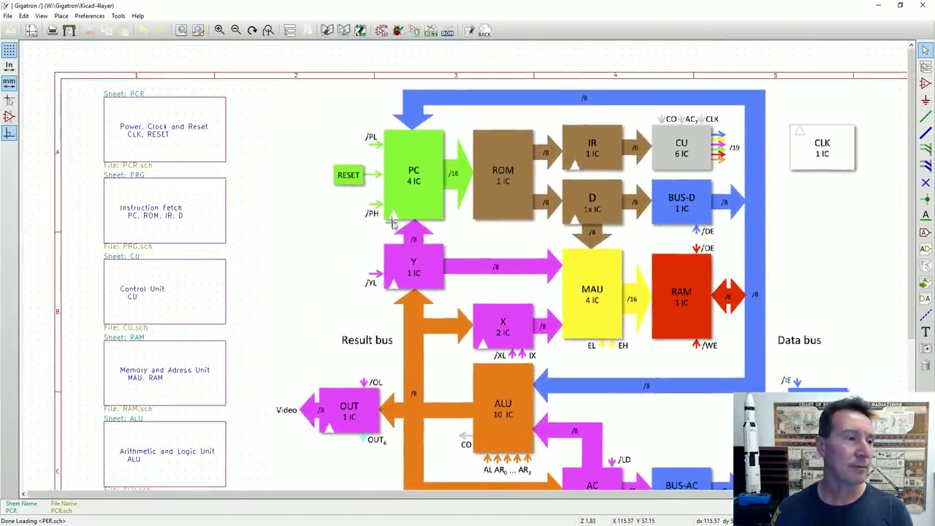
{"action": "left_click", "coordinate": [162, 142]}
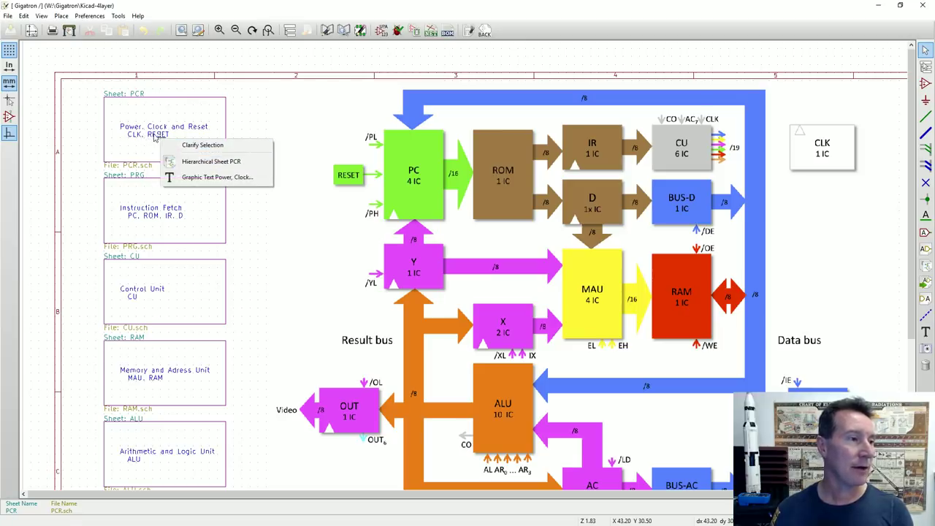
{"action": "key", "text": "Escape"}
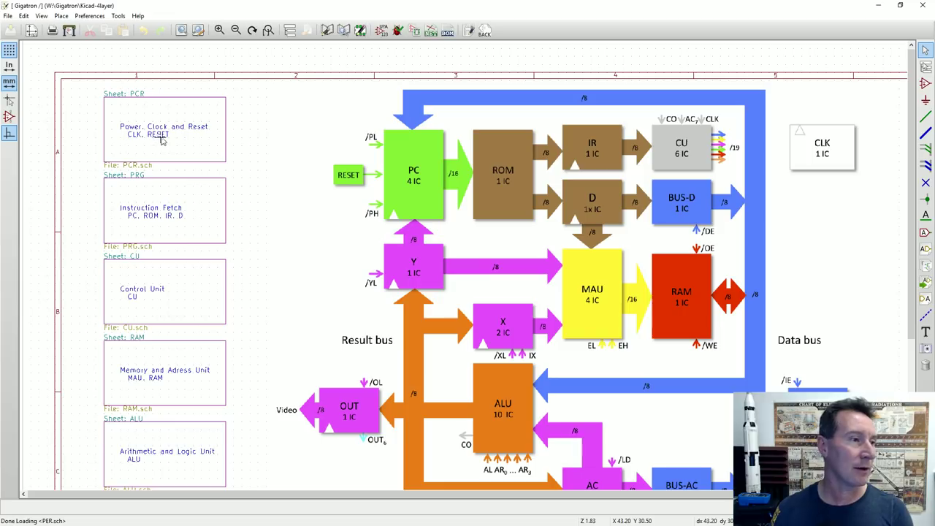
{"action": "left_click", "coordinate": [164, 135]}
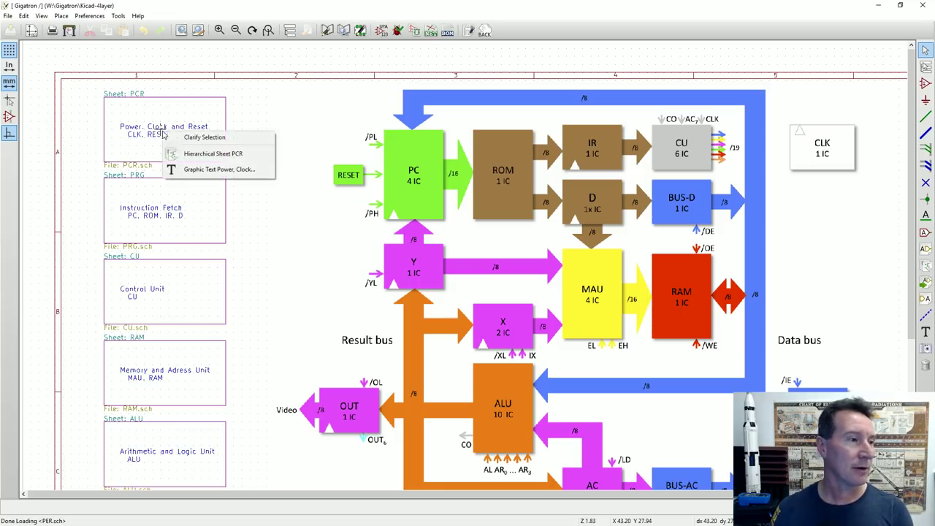
{"action": "key", "text": "Escape"}
Step: Pick the hierarchical sheet PCR in the Power, Clock and Reset box and enter that sheet
{"action": "left_click", "coordinate": [164, 135]}
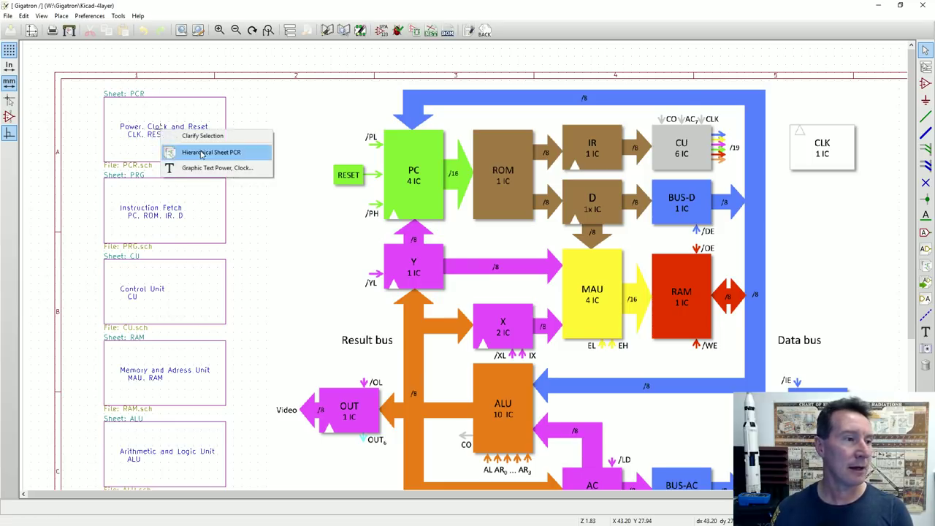
{"action": "key", "text": "Return"}
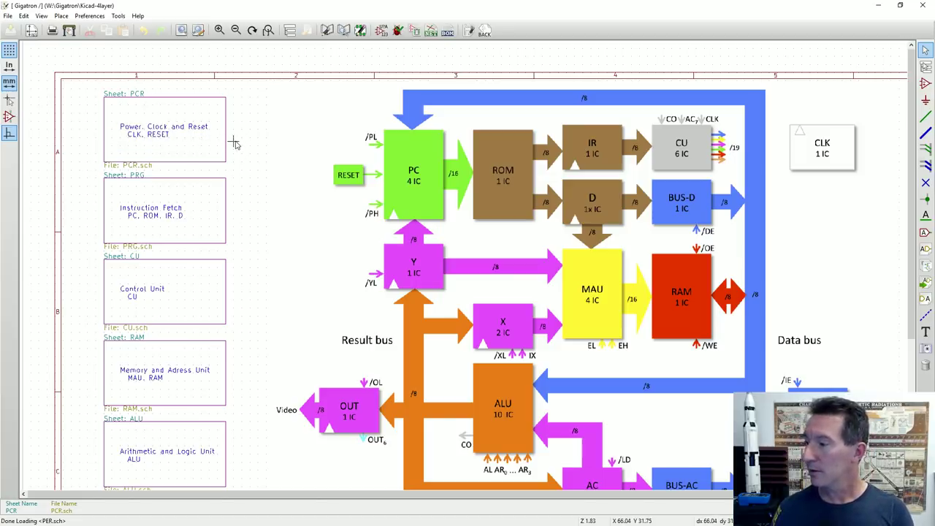
{"action": "double_click", "coordinate": [166, 131]}
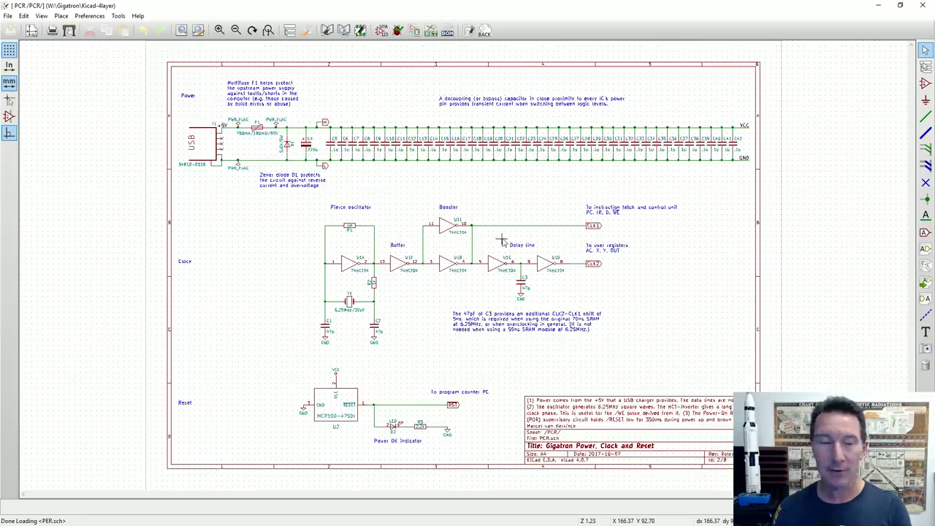
Step: Examine the clock circuit on the PCR sheet, from the Pierce oscillator through buffer, booster and delay line to CLK1 and CLK2
{"action": "scroll", "coordinate": [464, 241], "scroll_direction": "up", "scroll_amount": 2}
{"action": "scroll", "coordinate": [464, 269], "scroll_direction": "up", "scroll_amount": 3}
{"action": "scroll", "coordinate": [472, 263], "scroll_direction": "down", "scroll_amount": 5}
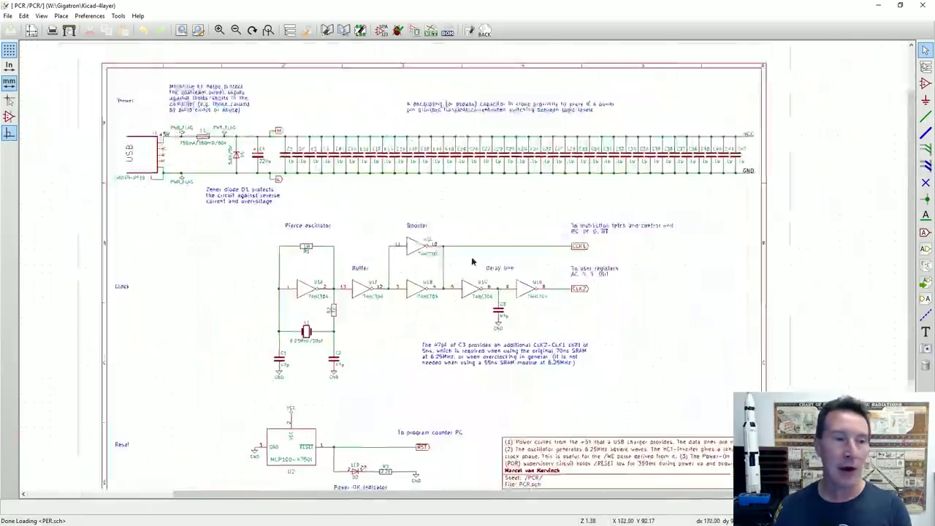
{"action": "scroll", "coordinate": [511, 278], "scroll_direction": "up", "scroll_amount": 1}
{"action": "scroll", "coordinate": [534, 285], "scroll_direction": "up", "scroll_amount": 1}
{"action": "scroll", "coordinate": [533, 285], "scroll_direction": "up", "scroll_amount": 3}
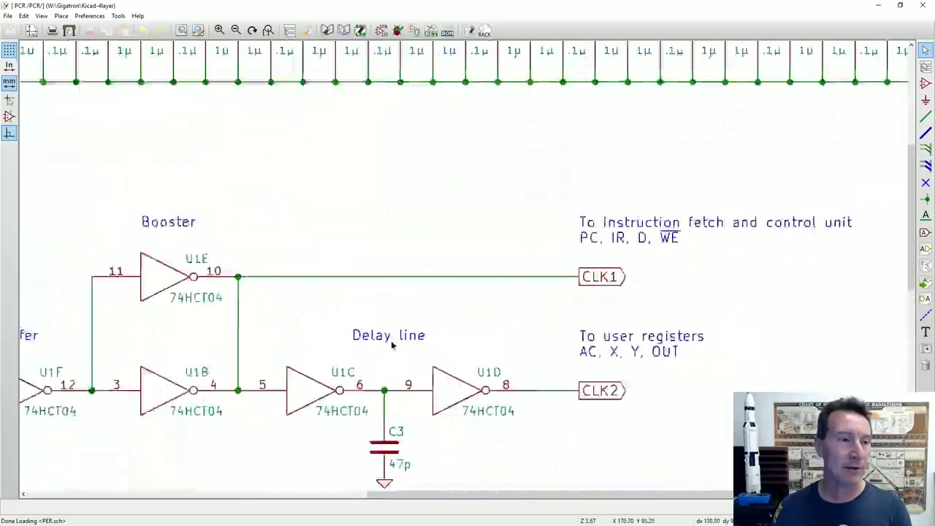
{"action": "scroll", "coordinate": [492, 313], "scroll_direction": "down", "scroll_amount": 3}
{"action": "scroll", "coordinate": [492, 313], "scroll_direction": "up", "scroll_amount": 3}
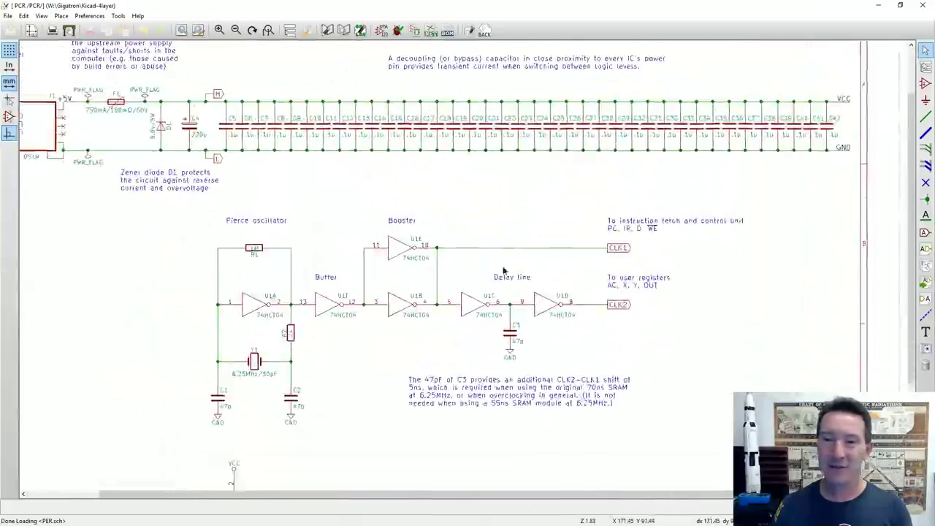
{"action": "middle_click_drag", "start_coordinate": [488, 255], "coordinate": [541, 217]}
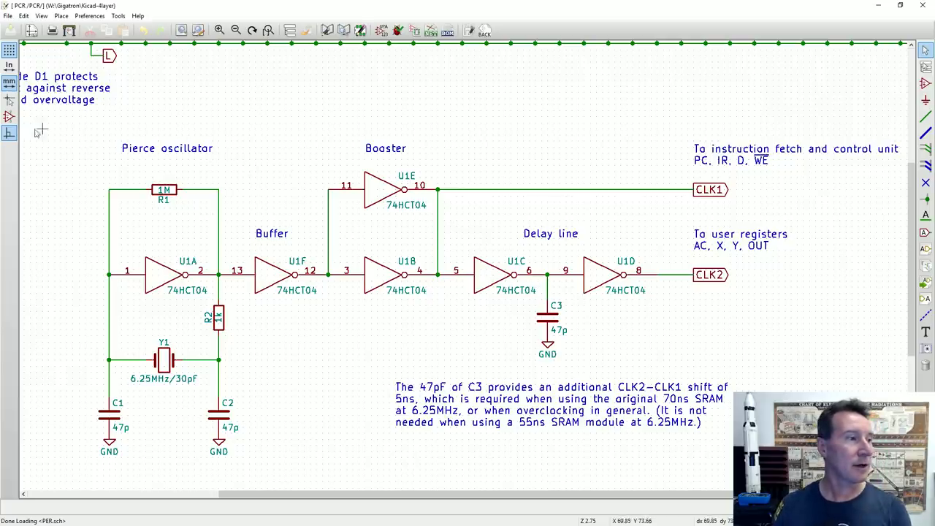
{"action": "scroll", "coordinate": [146, 167], "scroll_direction": "right", "scroll_amount": 3, "text": "ctrl"}
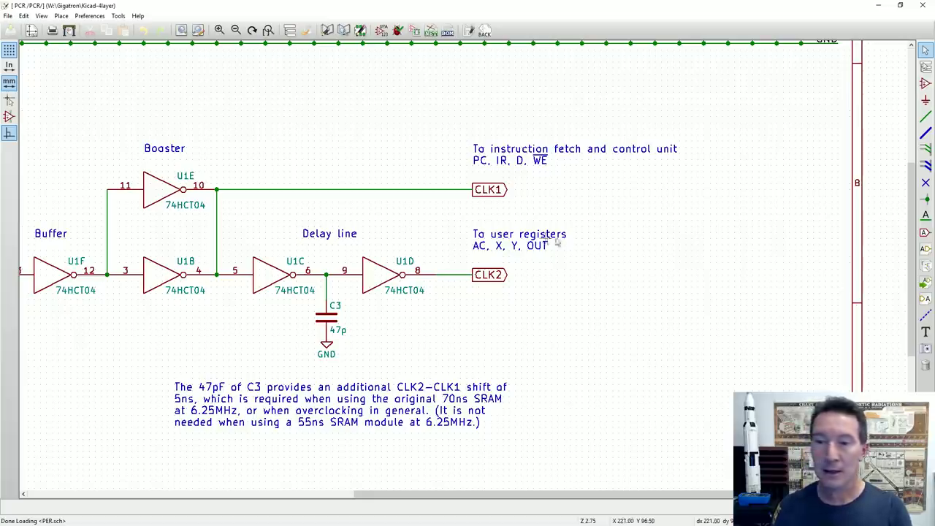
{"action": "right_click", "coordinate": [319, 166]}
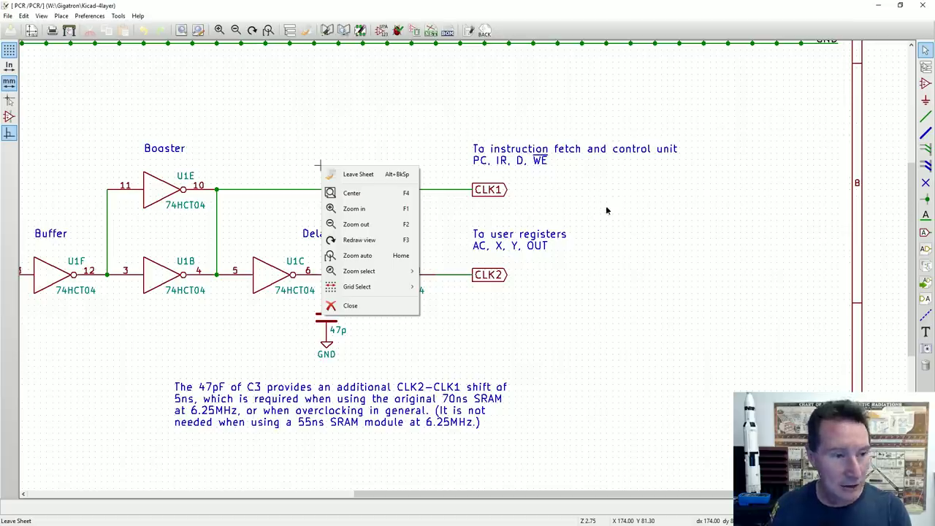
{"action": "left_click", "coordinate": [319, 165]}
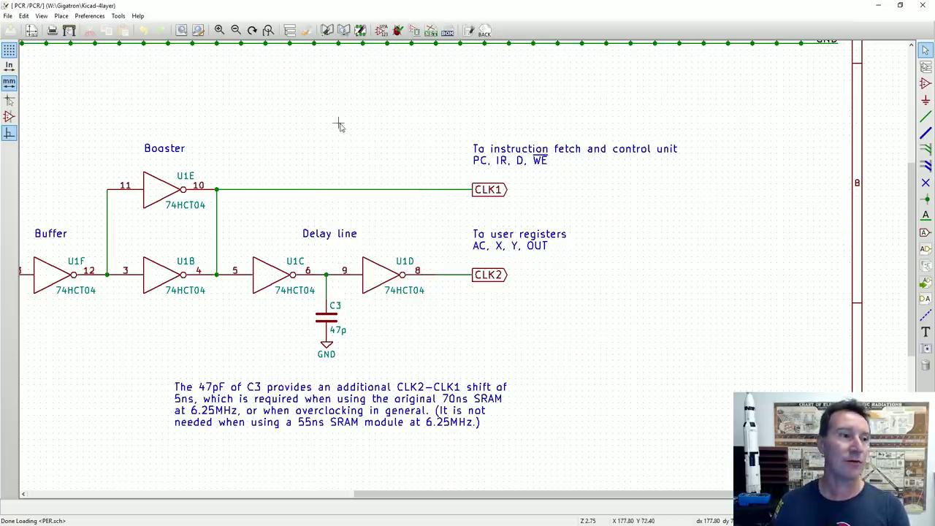
Step: Examine the power section of the PCR sheet, including the USB input, fuse F1, Zener diode D1 and decoupling capacitors
{"action": "middle_click_drag", "start_coordinate": [378, 265], "coordinate": [651, 496]}
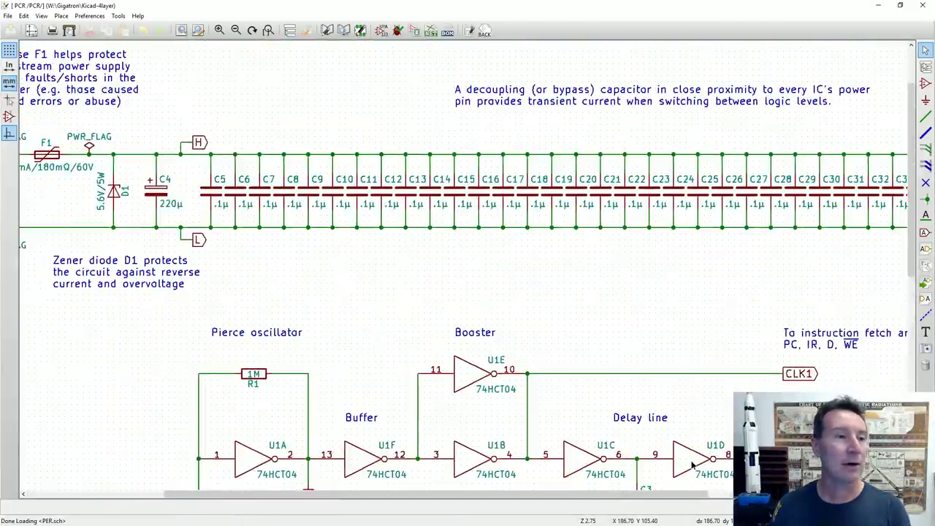
{"action": "middle_click_drag", "start_coordinate": [693, 464], "coordinate": [877, 455]}
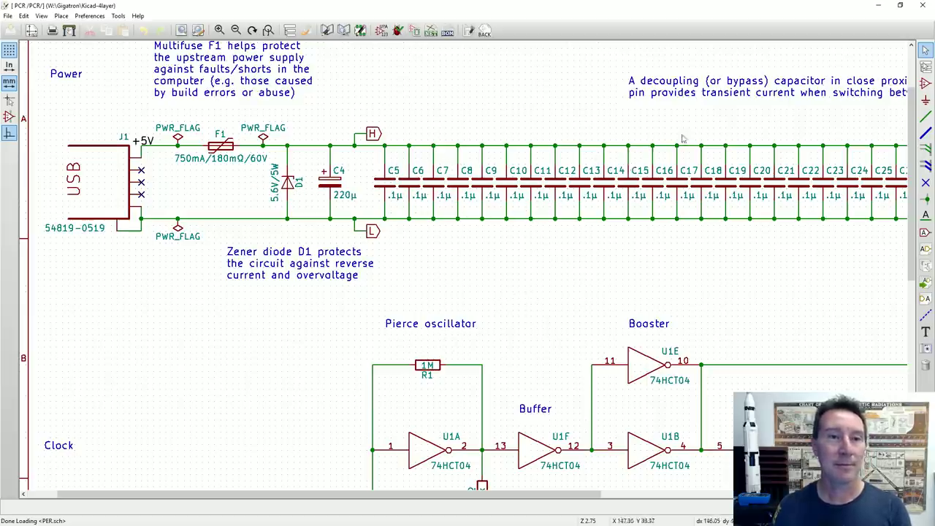
{"action": "scroll", "coordinate": [689, 138], "scroll_direction": "up", "scroll_amount": 1}
{"action": "scroll", "coordinate": [463, 267], "scroll_direction": "right", "scroll_amount": 3}
{"action": "scroll", "coordinate": [359, 236], "scroll_direction": "left", "scroll_amount": 2}
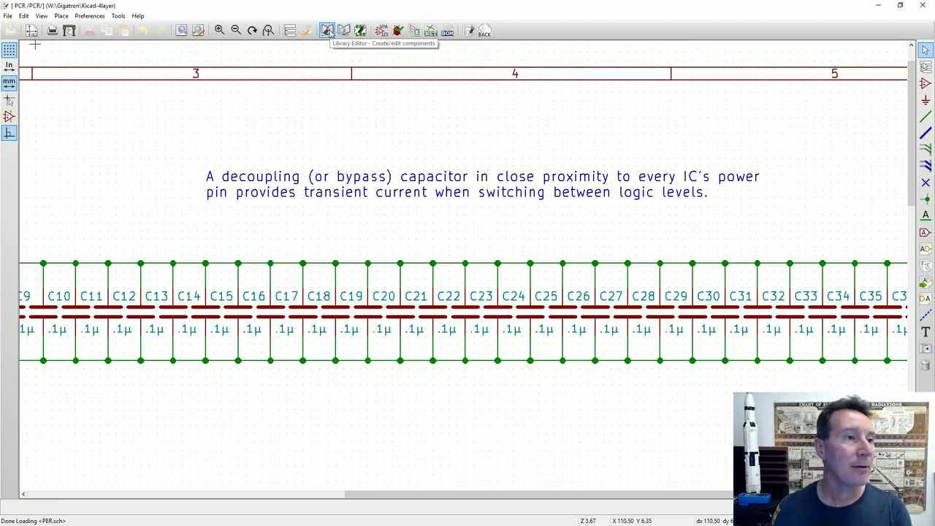
Step: Go to the Instruction Fetch sheet PRG through the schematic hierarchy navigator
{"action": "left_click", "coordinate": [289, 33]}
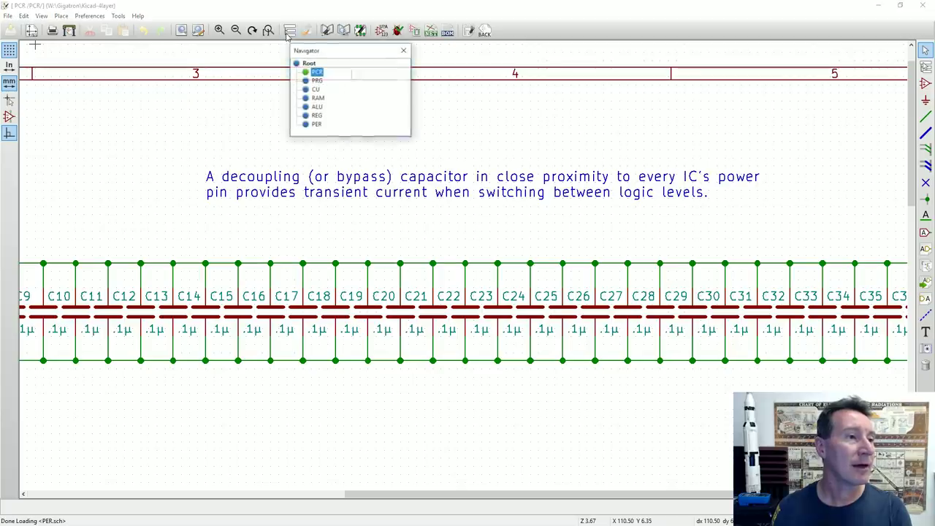
{"action": "double_click", "coordinate": [317, 80]}
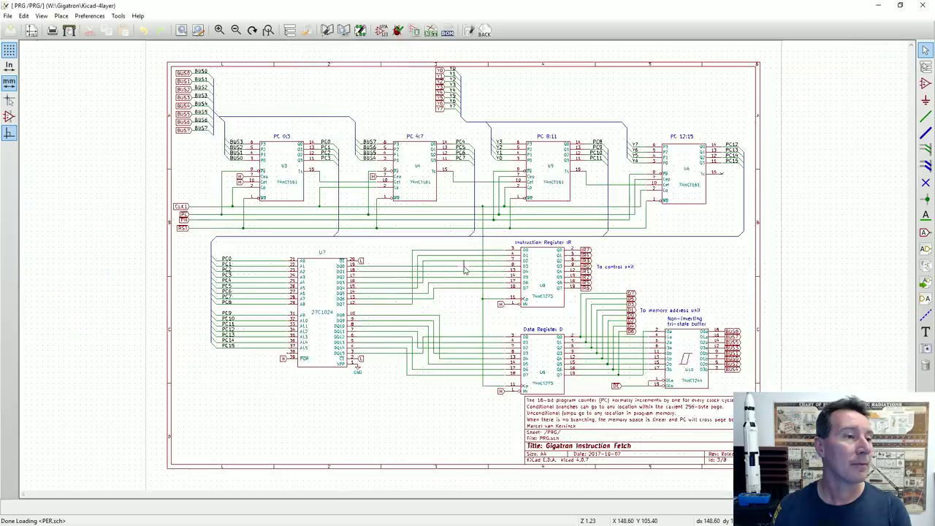
Step: Open the Control Unit sheet CU from the hierarchy navigator and inspect its mode decoder U13 and diode matrix
{"action": "left_click", "coordinate": [289, 33]}
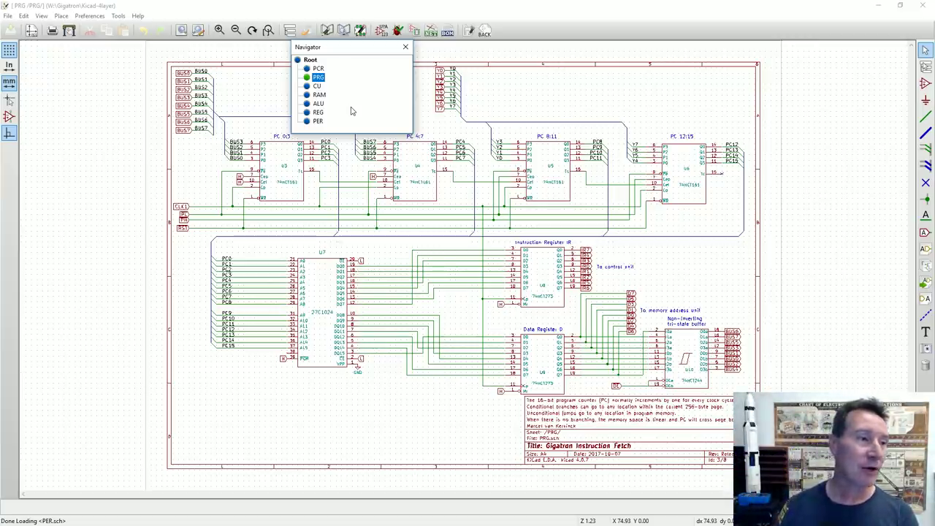
{"action": "left_click", "coordinate": [317, 86]}
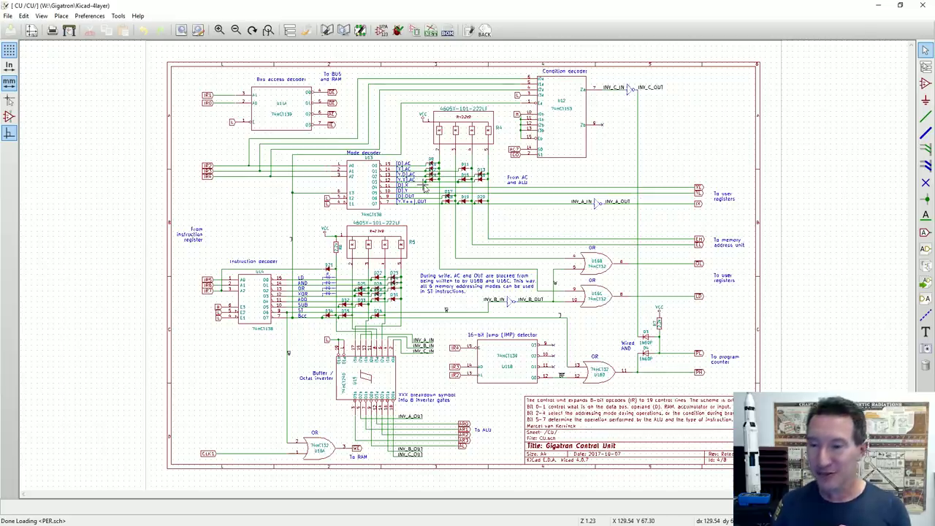
{"action": "scroll", "coordinate": [424, 187], "scroll_direction": "up", "scroll_amount": 5}
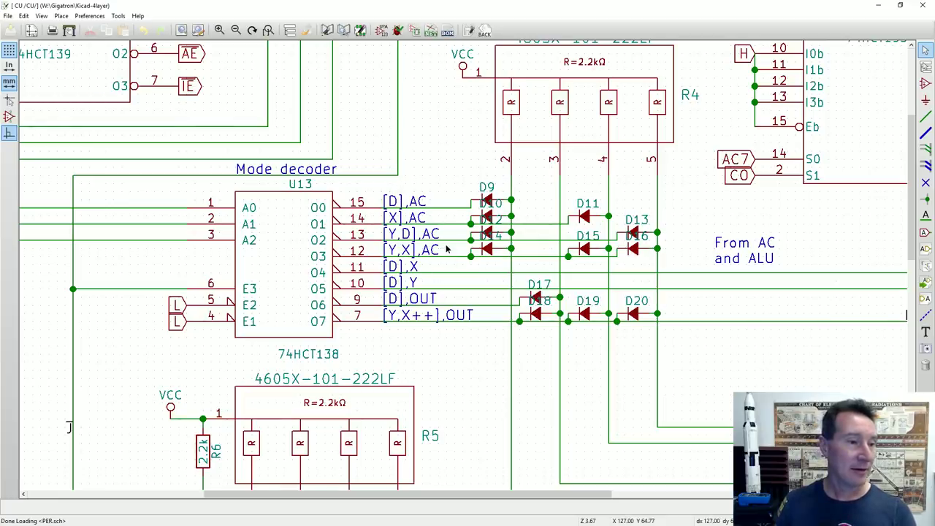
{"action": "scroll", "coordinate": [447, 249], "scroll_direction": "down", "scroll_amount": 3}
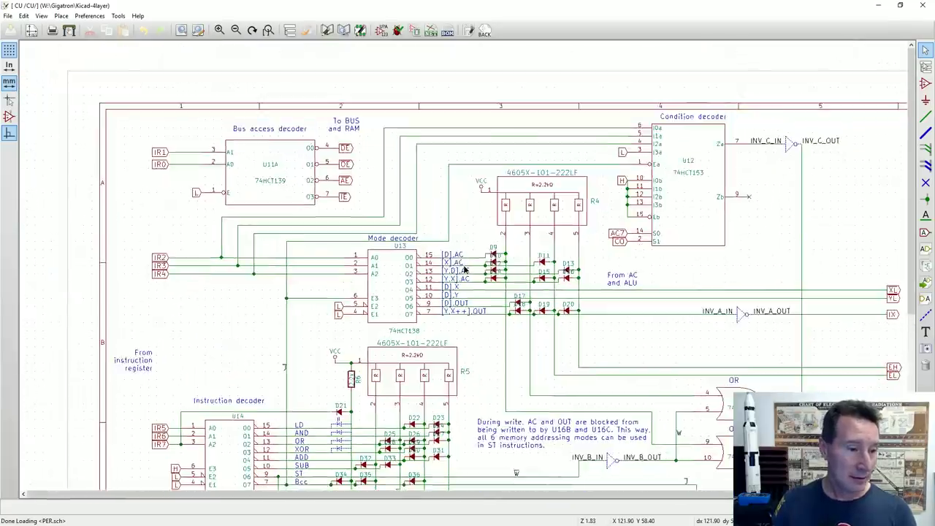
{"action": "scroll", "coordinate": [467, 260], "scroll_direction": "down", "scroll_amount": 2}
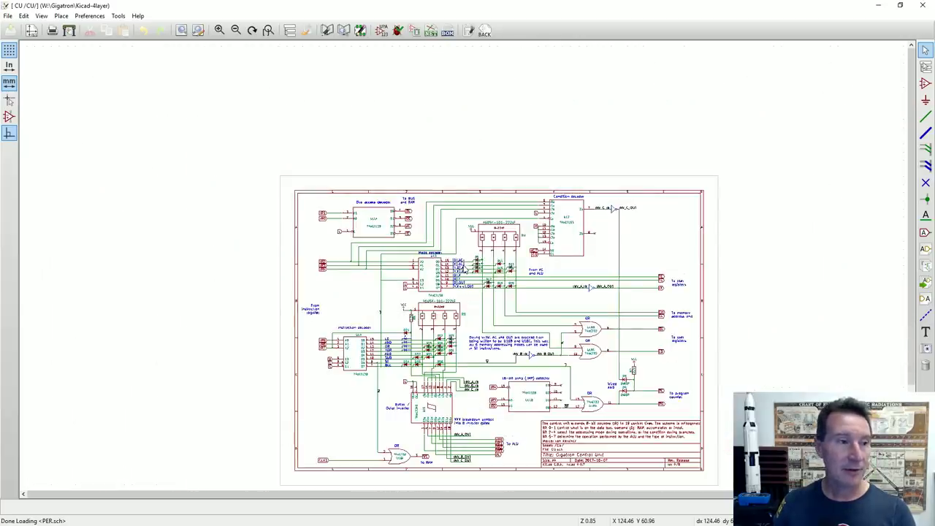
{"action": "scroll", "coordinate": [471, 252], "scroll_direction": "up", "scroll_amount": 1}
Step: Switch to the Memory and Address Unit sheet RAM using the hierarchy navigator
{"action": "left_click", "coordinate": [361, 31]}
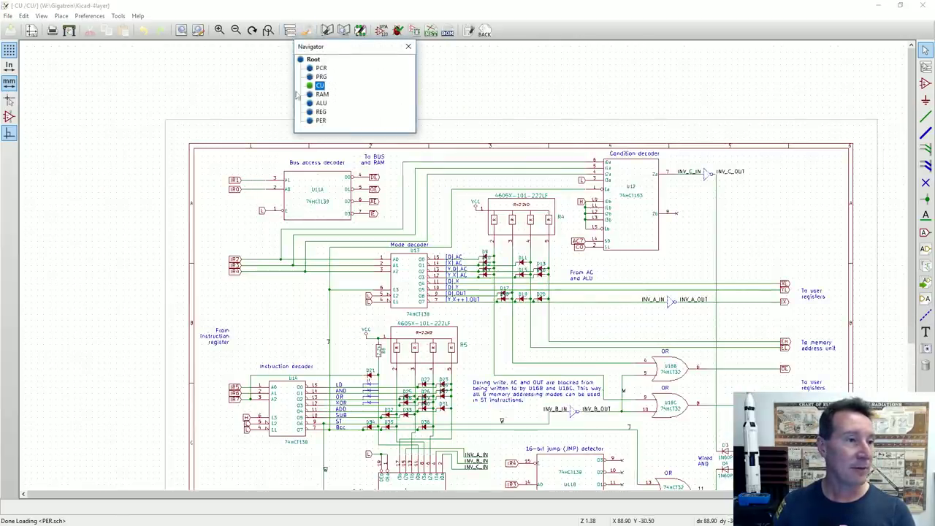
{"action": "left_click", "coordinate": [322, 95]}
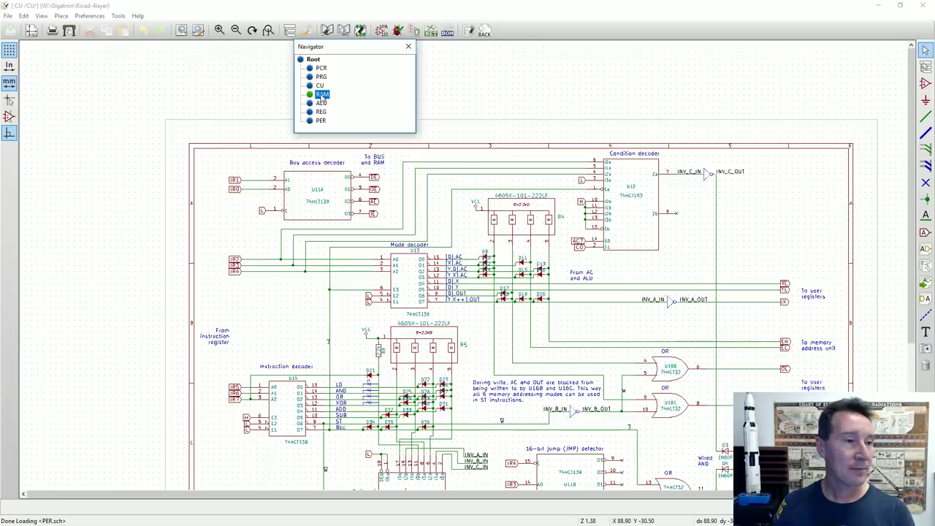
{"action": "double_click", "coordinate": [321, 95]}
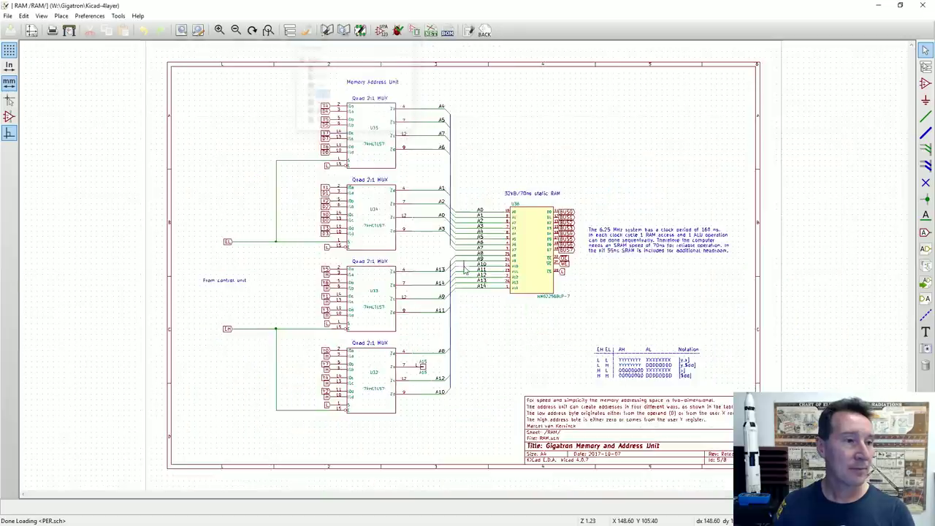
Step: Bring up the Arithmetic and Logic Unit sheet ALU from the hierarchy navigator
{"action": "left_click", "coordinate": [290, 32]}
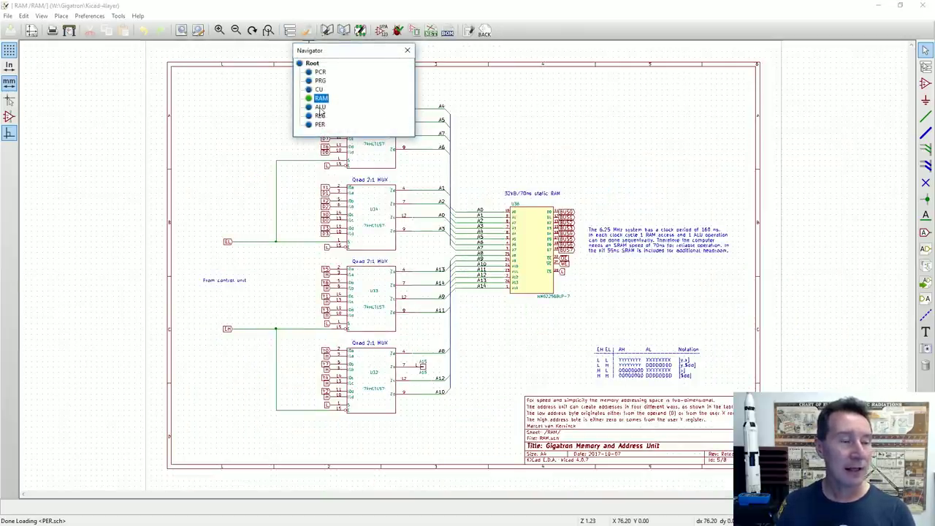
{"action": "left_click", "coordinate": [321, 107]}
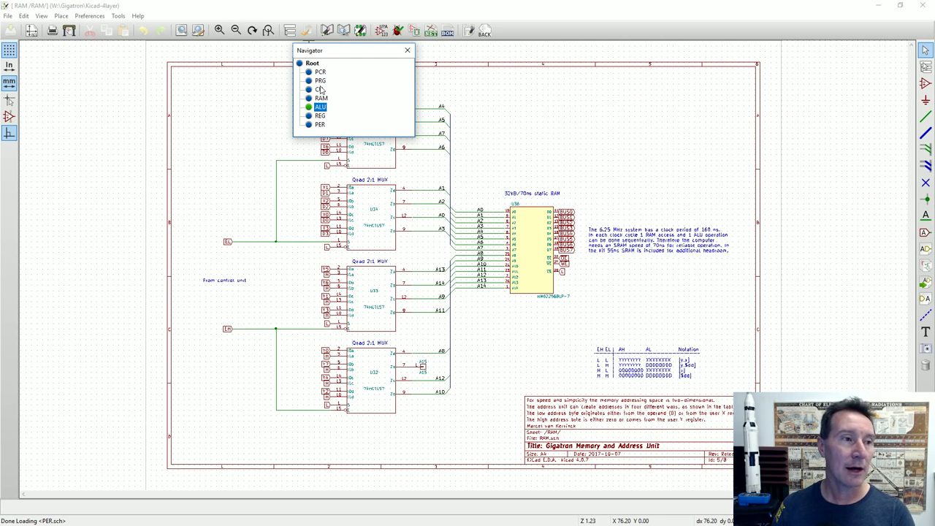
{"action": "left_click", "coordinate": [320, 81]}
{"action": "left_click", "coordinate": [320, 107]}
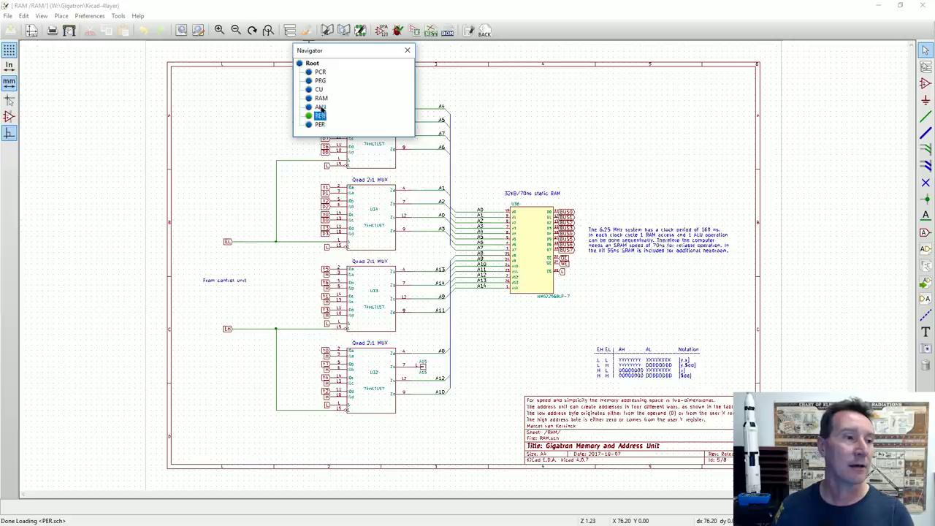
{"action": "double_click", "coordinate": [320, 108]}
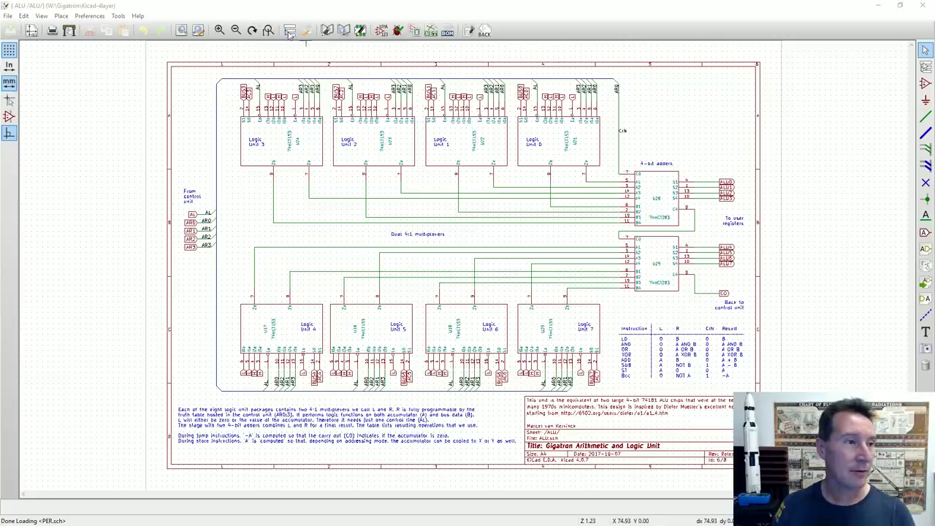
Step: View the Instruction Fetch sheet PRG and the Peripherals sheet PER using the hierarchy navigator
{"action": "left_click", "coordinate": [290, 32]}
{"action": "left_click", "coordinate": [316, 80]}
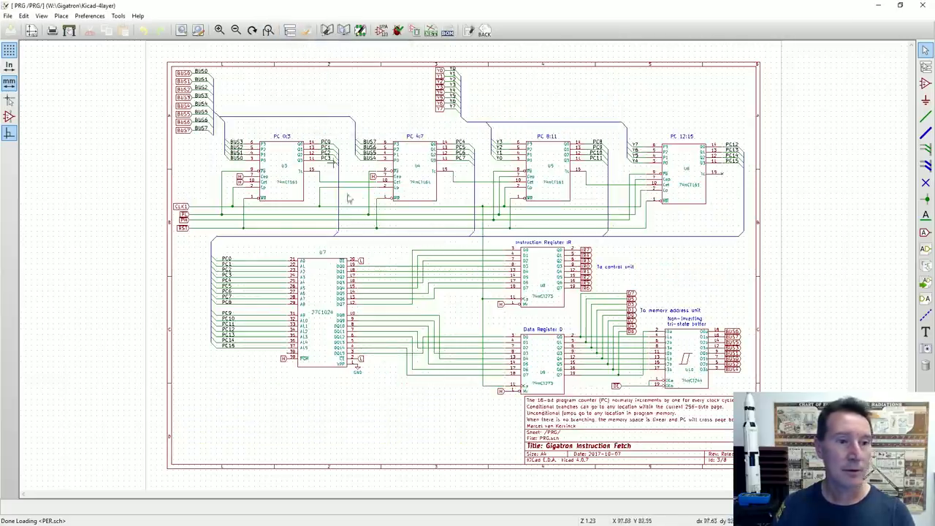
{"action": "left_click", "coordinate": [290, 32]}
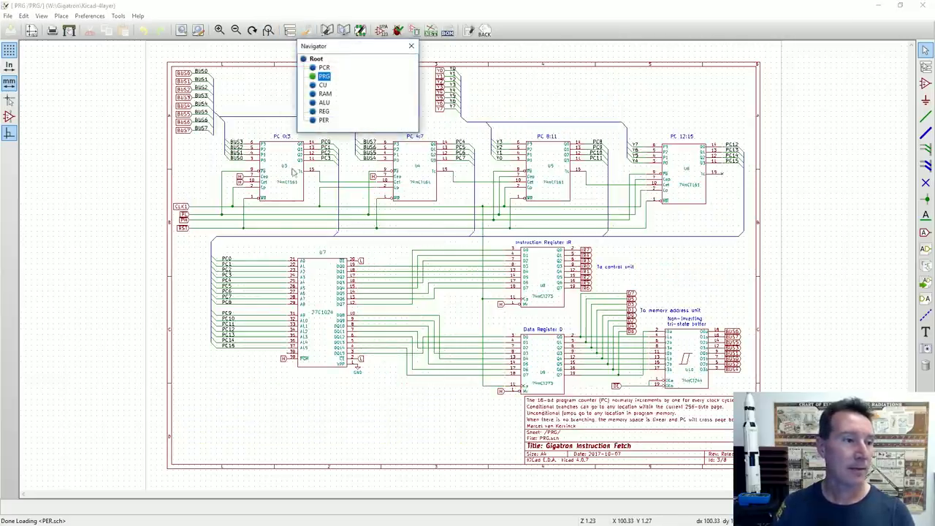
{"action": "left_click", "coordinate": [323, 119]}
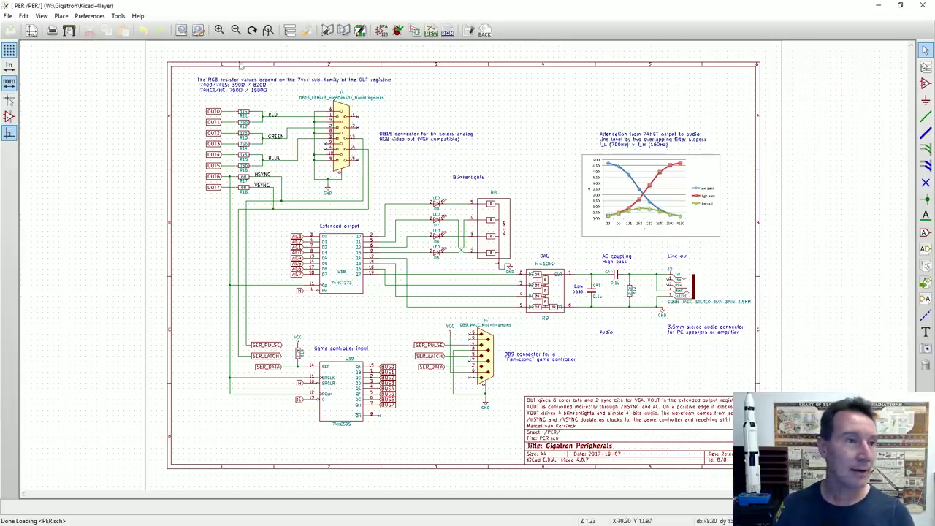
{"action": "left_click", "coordinate": [8, 15]}
{"action": "left_click", "coordinate": [173, 12]}
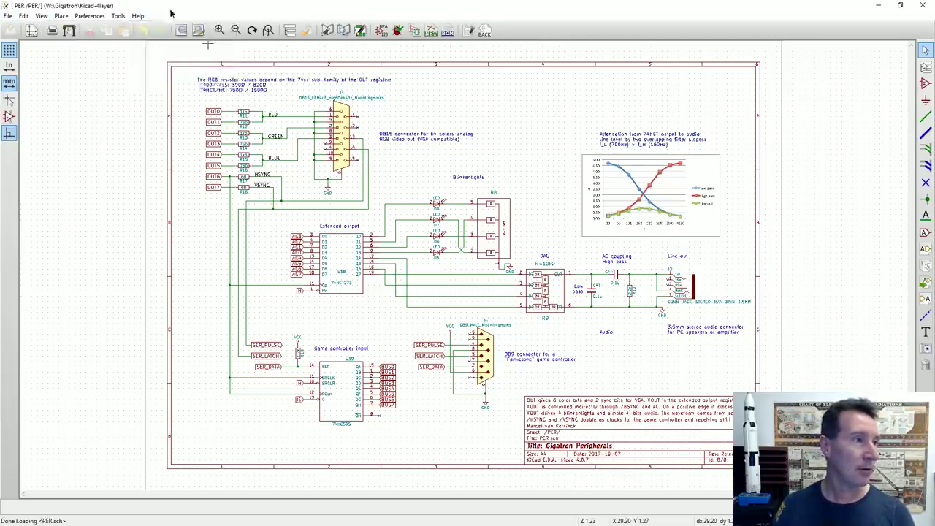
{"action": "left_click_drag", "start_coordinate": [174, 7], "coordinate": [934, 86]}
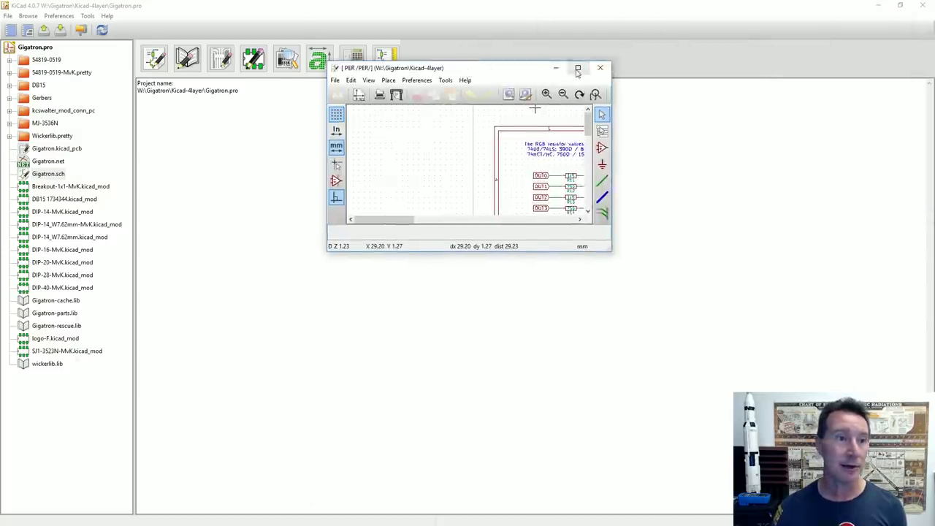
{"action": "left_click", "coordinate": [577, 69]}
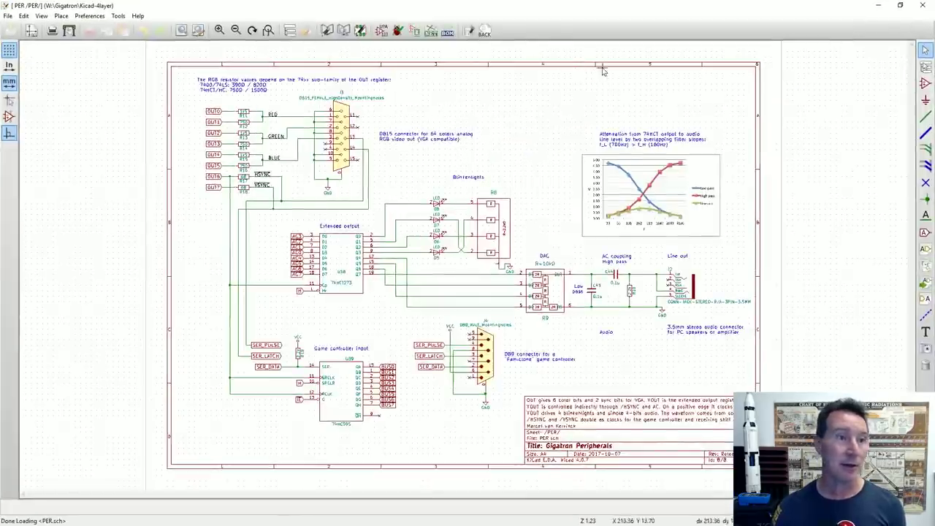
Step: Revisit the root block diagram sheet and return to the Peripherals sheet PER through the hierarchy navigator
{"action": "left_click", "coordinate": [290, 31]}
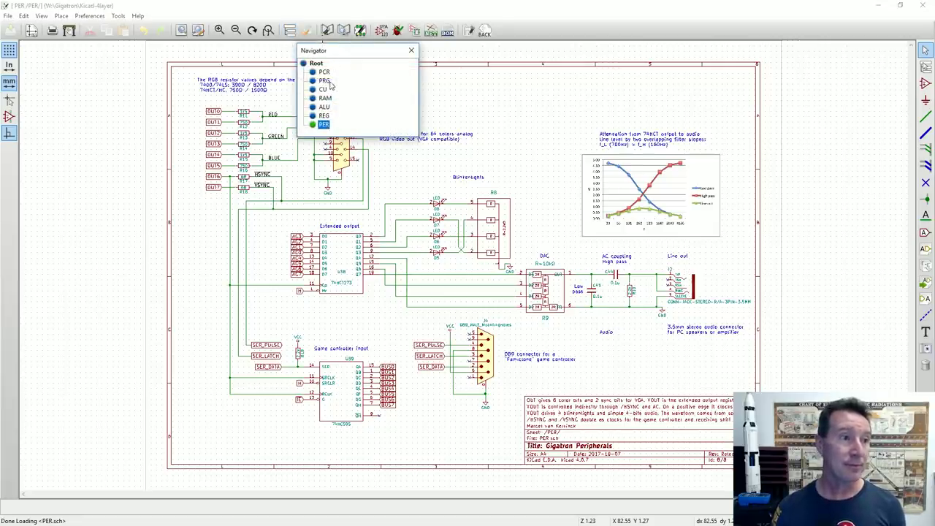
{"action": "left_click", "coordinate": [315, 63]}
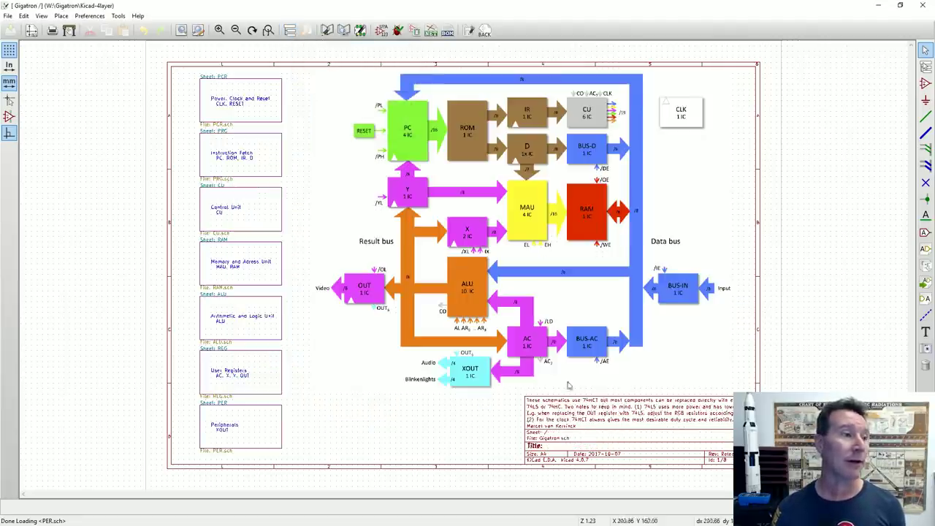
{"action": "left_click", "coordinate": [290, 32]}
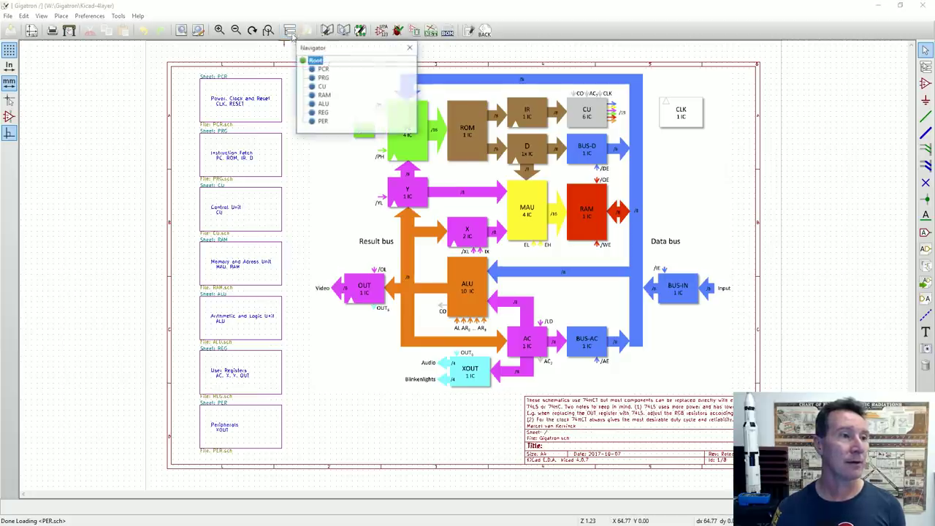
{"action": "left_click", "coordinate": [322, 122]}
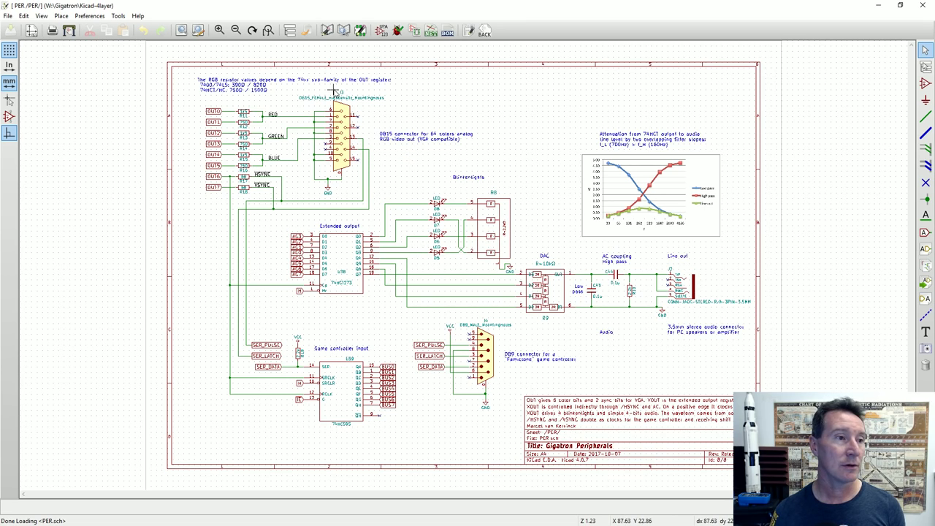
Step: Dismiss the hierarchy navigator and switch from the schematic editor to the KiCad project manager
{"action": "left_click", "coordinate": [289, 32]}
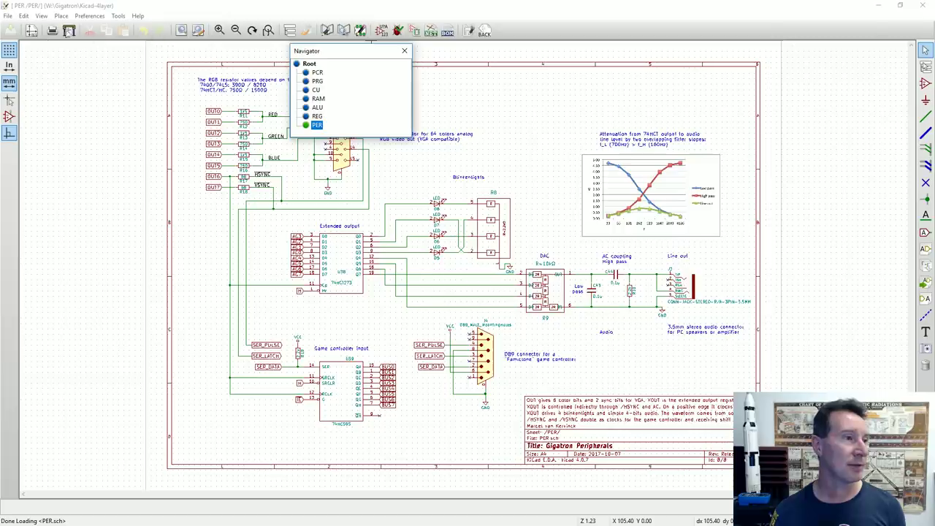
{"action": "left_click", "coordinate": [404, 50]}
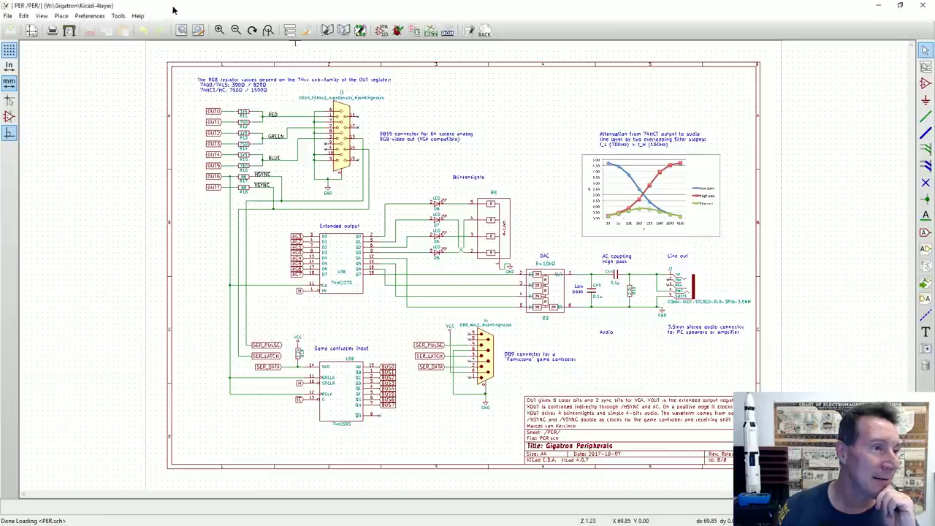
{"action": "key", "text": "alt+Tab"}
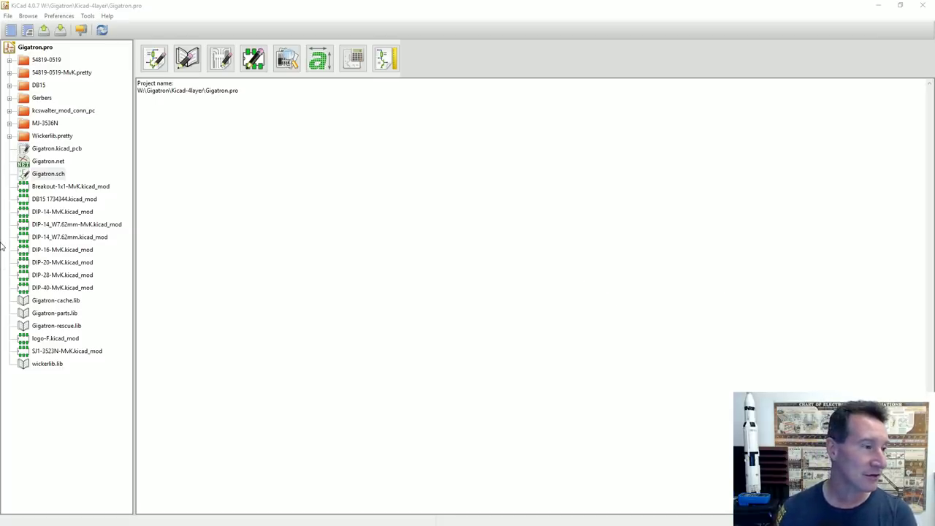
{"action": "left_click", "coordinate": [48, 163]}
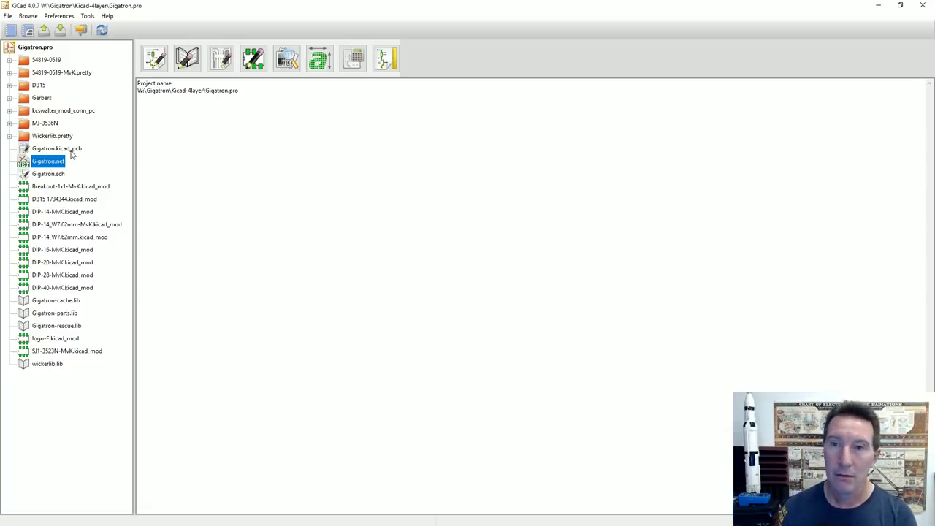
{"action": "right_click", "coordinate": [45, 164]}
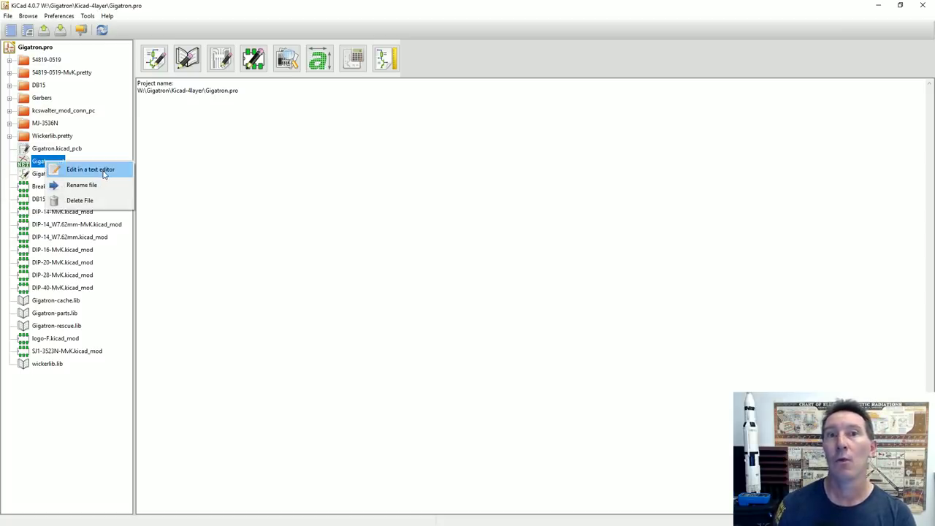
{"action": "left_click", "coordinate": [103, 171]}
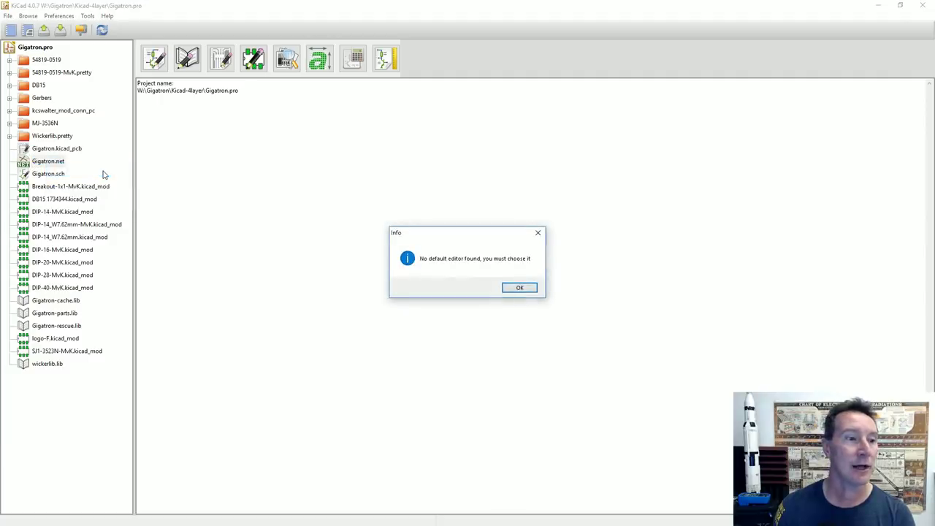
{"action": "left_click", "coordinate": [520, 288]}
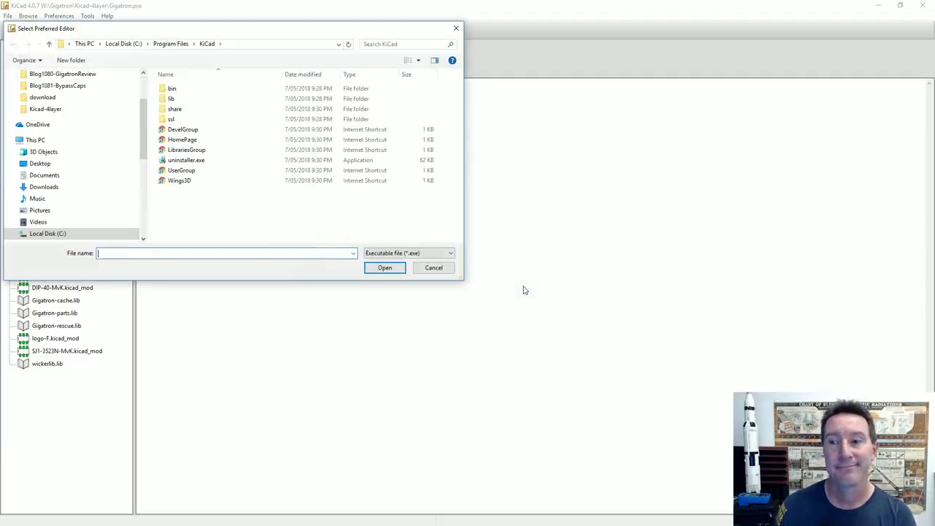
{"action": "left_click", "coordinate": [434, 268]}
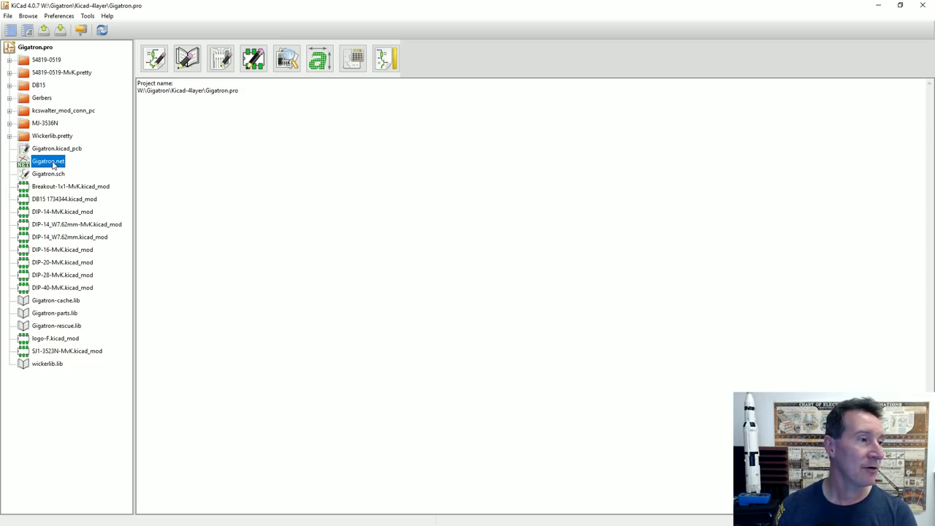
Step: Request editing of the netlist file Gigatron.net in a text editor and proceed to the preferred editor selection
{"action": "right_click", "coordinate": [53, 165]}
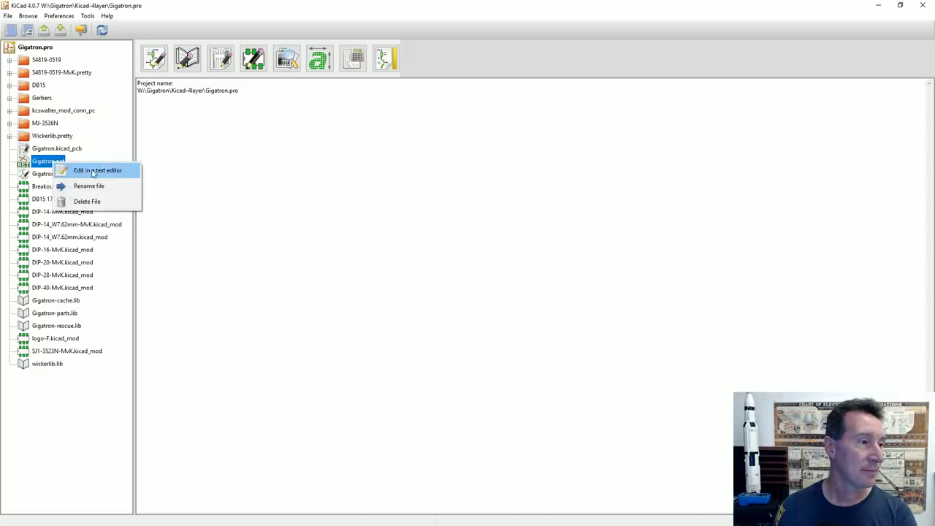
{"action": "left_click", "coordinate": [91, 171]}
{"action": "left_click", "coordinate": [519, 288]}
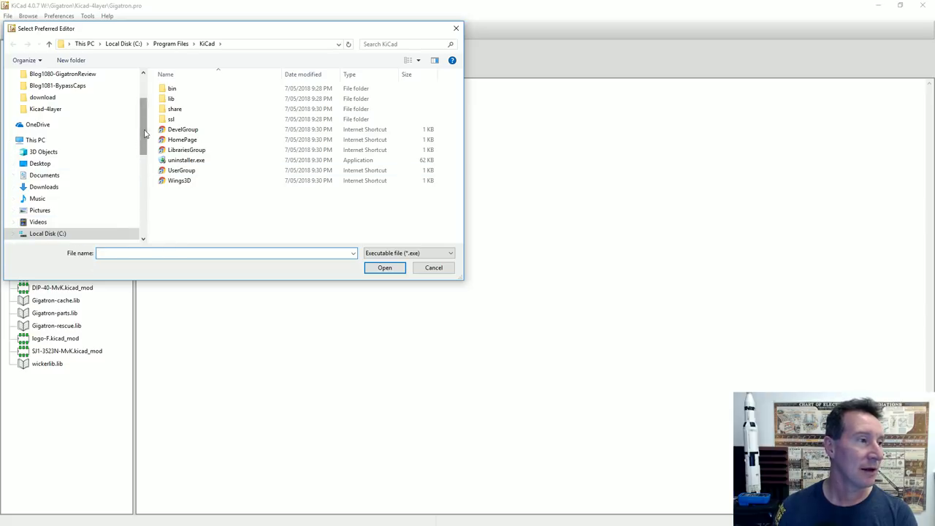
Step: Choose notepad++.exe from C:\Program Files\Notepad++ as the preferred editor so Gigatron.net opens in it
{"action": "mouse_move", "coordinate": [144, 134]}
{"action": "left_mouse_down"}
{"action": "mouse_move", "coordinate": [146, 146]}
{"action": "mouse_move", "coordinate": [150, 130]}
{"action": "left_mouse_up"}
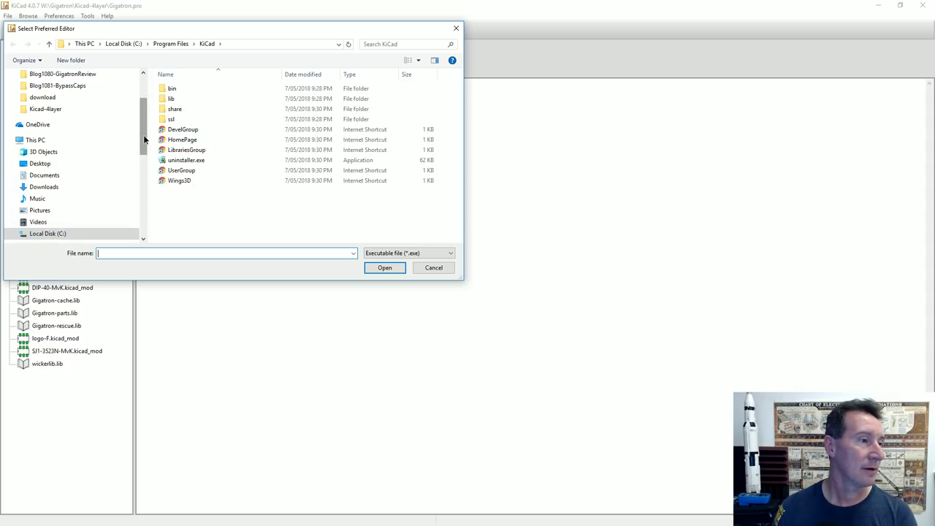
{"action": "left_click_drag", "start_coordinate": [144, 140], "coordinate": [145, 146]}
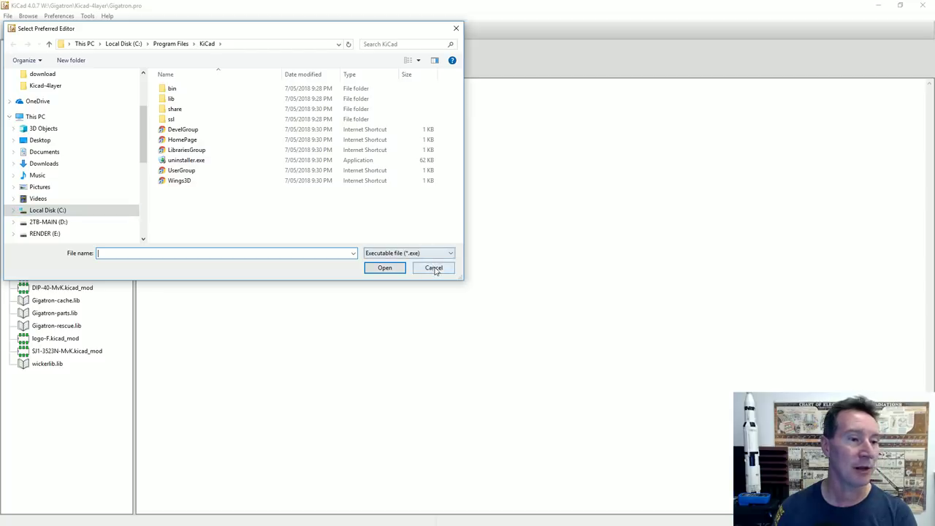
{"action": "left_click", "coordinate": [24, 211]}
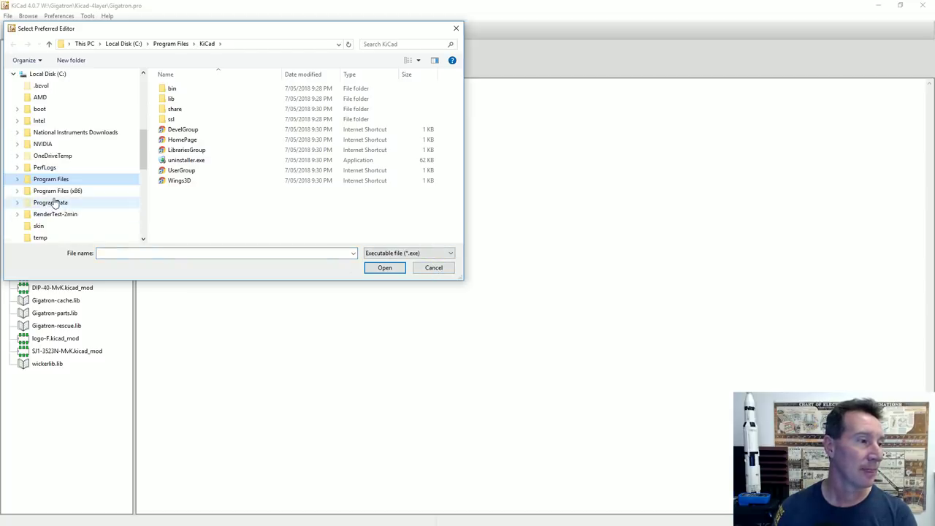
{"action": "left_click", "coordinate": [19, 183]}
{"action": "scroll", "coordinate": [51, 181], "scroll_direction": "down", "scroll_amount": 2}
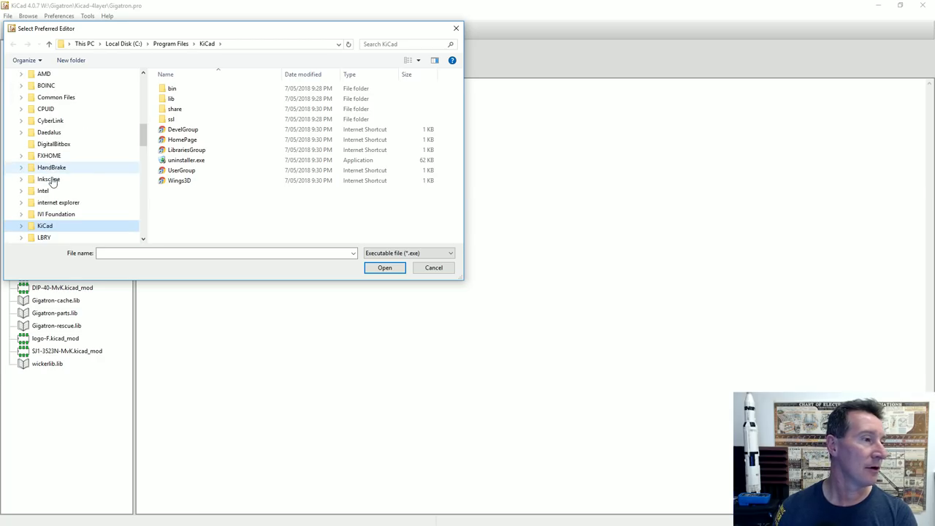
{"action": "scroll", "coordinate": [48, 219], "scroll_direction": "down", "scroll_amount": 3}
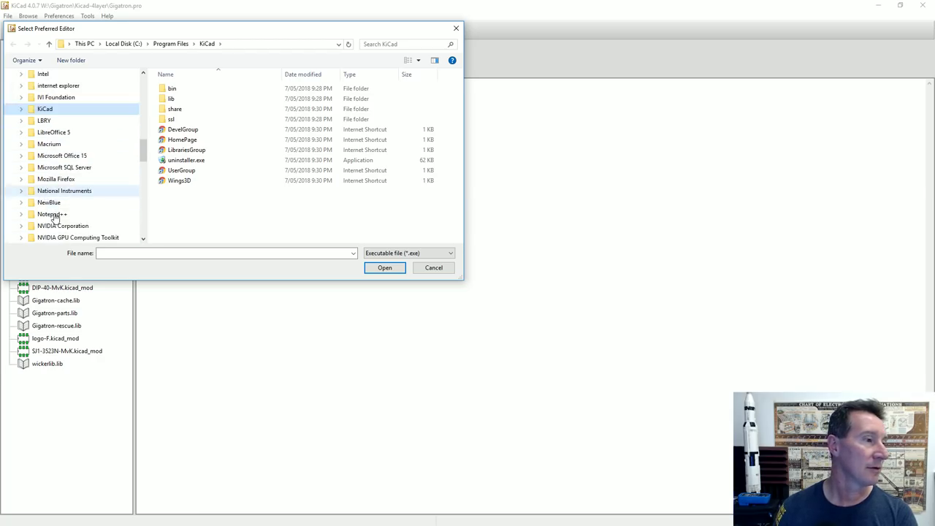
{"action": "left_click", "coordinate": [55, 214]}
{"action": "left_click", "coordinate": [189, 120]}
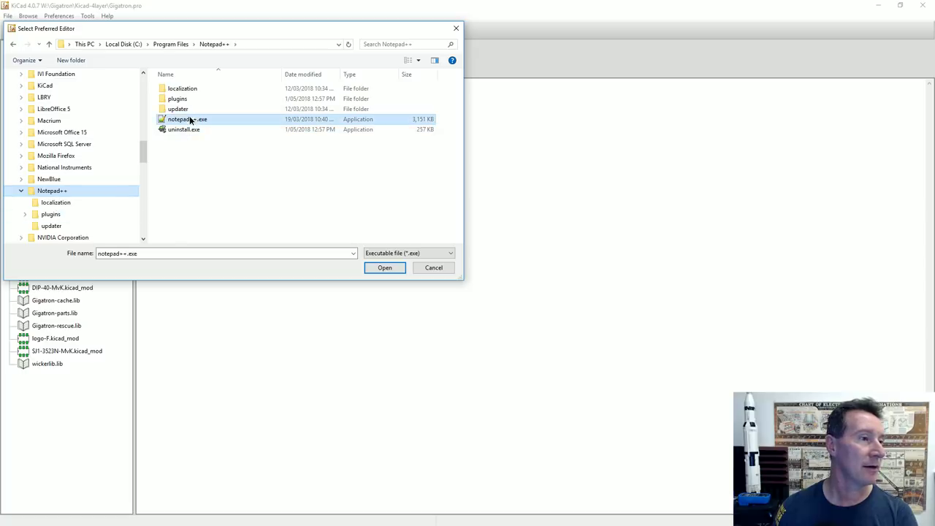
{"action": "left_click", "coordinate": [385, 268]}
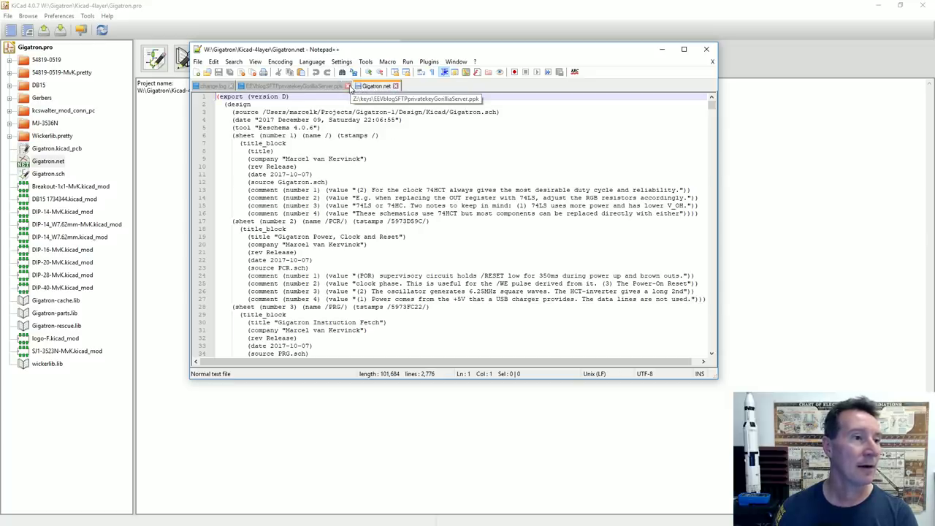
Step: Close the other two documents in Notepad++ and highlight the schematic source path in the Gigatron.net header
{"action": "left_click", "coordinate": [348, 86]}
{"action": "left_click", "coordinate": [230, 86]}
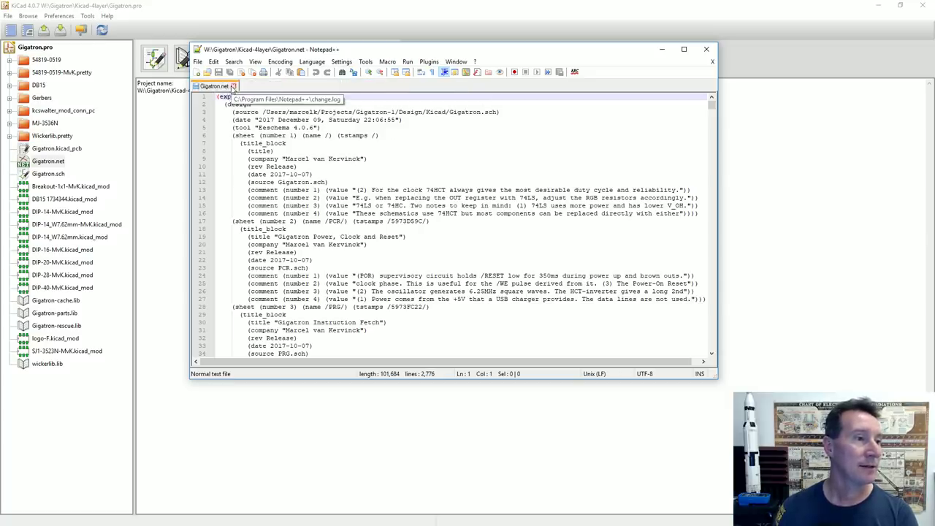
{"action": "left_click", "coordinate": [303, 159]}
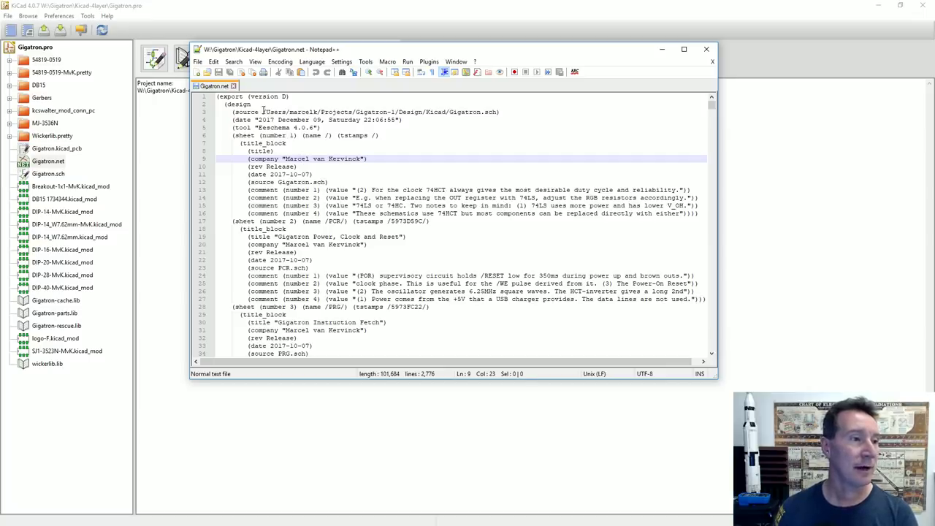
{"action": "left_click_drag", "start_coordinate": [261, 111], "coordinate": [501, 113]}
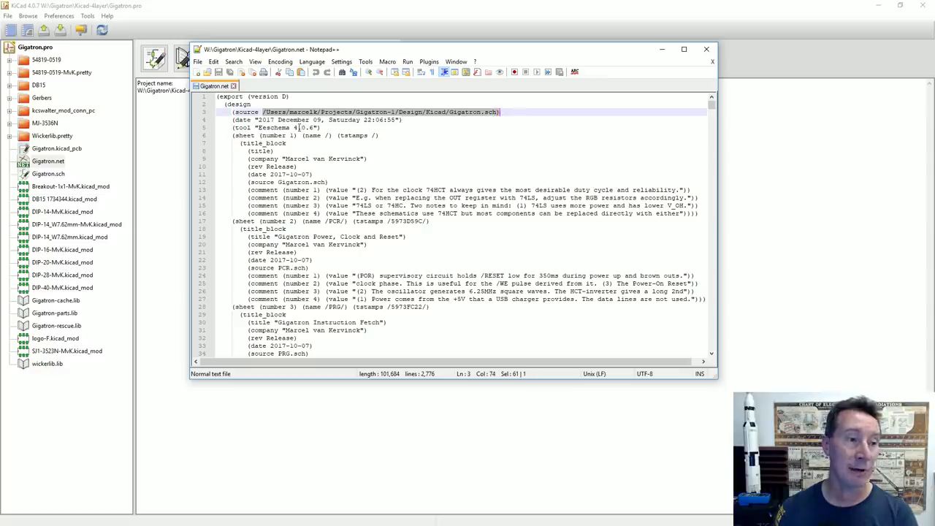
Step: Examine the sheet and component entries in the Gigatron.net netlist, and close Notepad++
{"action": "scroll", "coordinate": [285, 220], "scroll_direction": "down", "scroll_amount": 7}
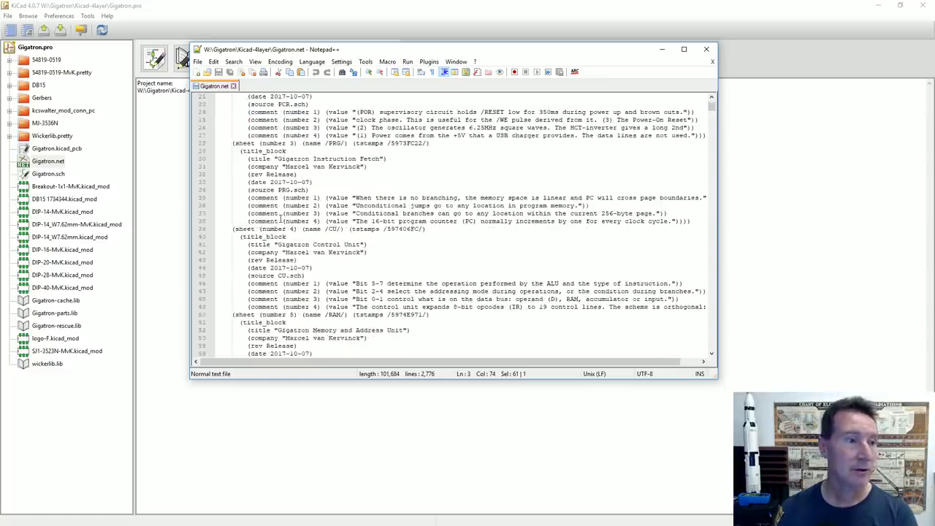
{"action": "scroll", "coordinate": [281, 218], "scroll_direction": "down", "scroll_amount": 20}
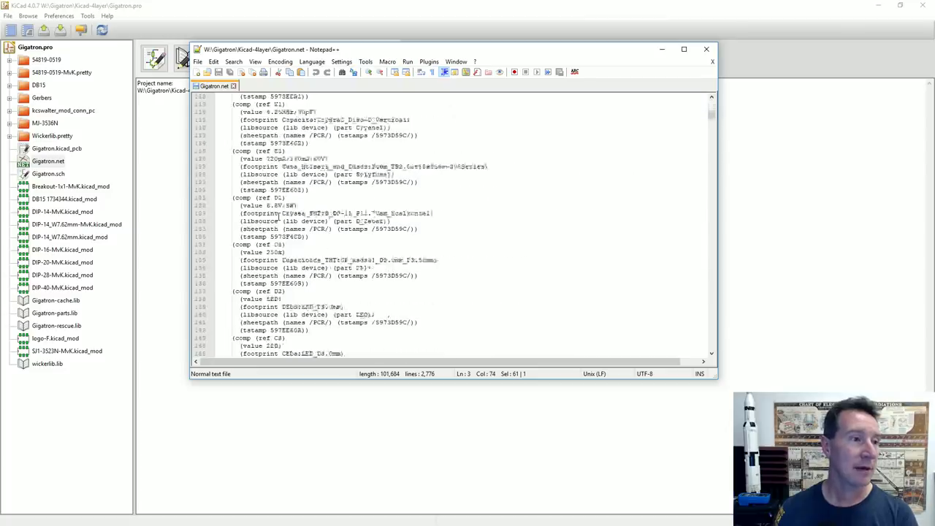
{"action": "scroll", "coordinate": [281, 213], "scroll_direction": "down", "scroll_amount": 20}
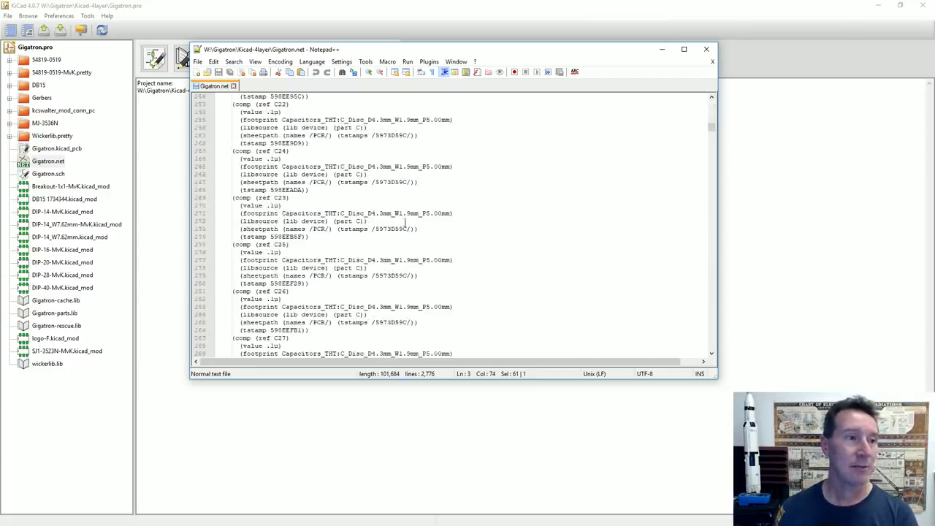
{"action": "scroll", "coordinate": [403, 212], "scroll_direction": "down", "scroll_amount": 7}
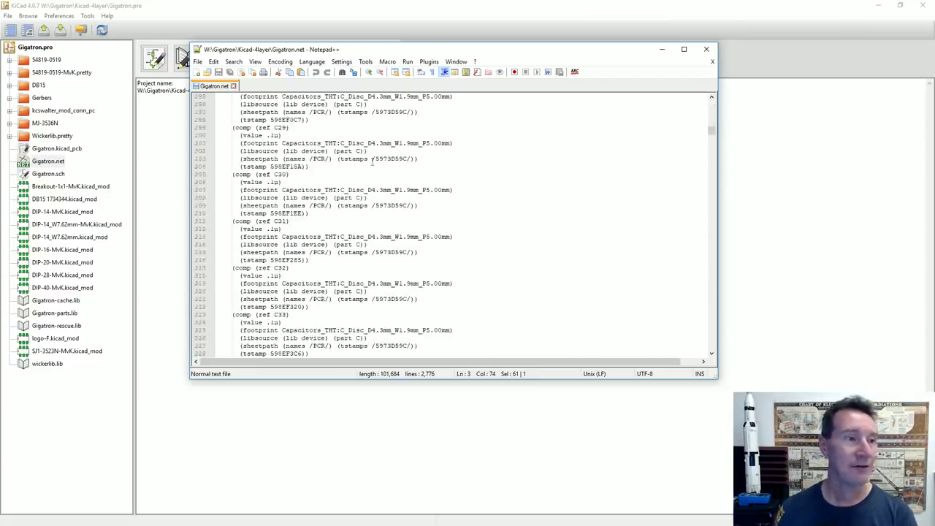
{"action": "left_click", "coordinate": [708, 50]}
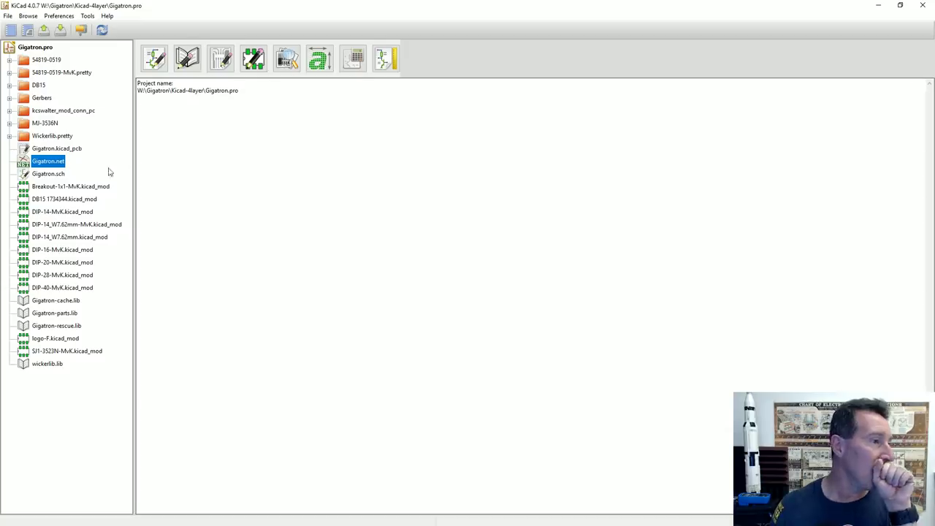
Step: Open the schematic file Gigatron.sch from the project files in the text editor
{"action": "left_click", "coordinate": [58, 175]}
{"action": "right_click", "coordinate": [58, 175]}
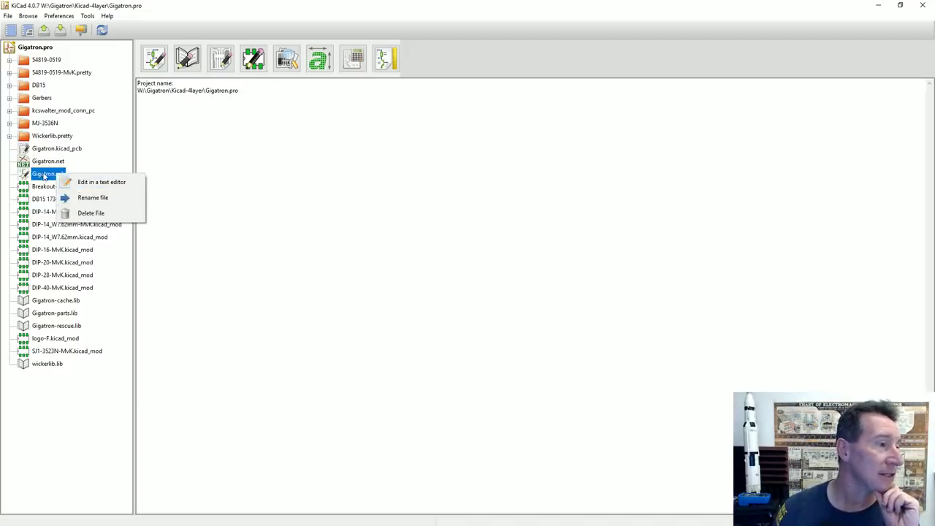
{"action": "right_click", "coordinate": [45, 175]}
{"action": "left_click", "coordinate": [85, 183]}
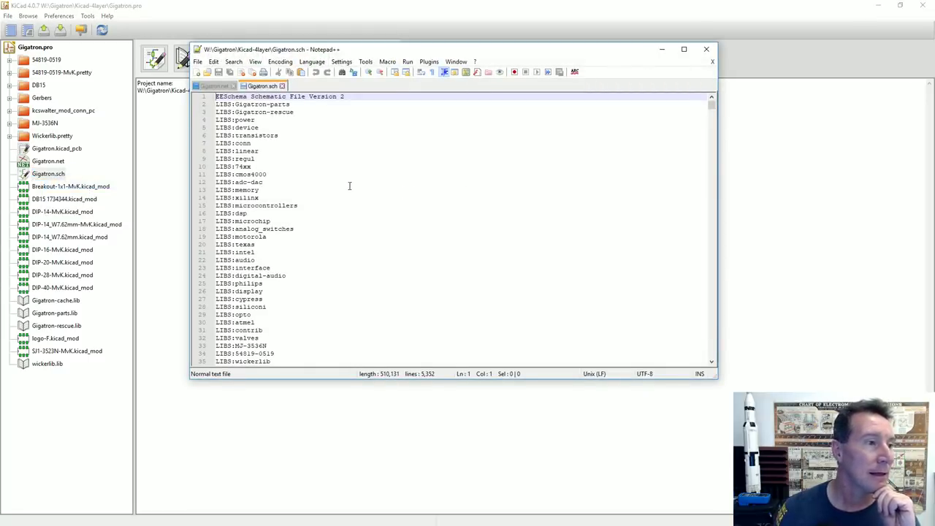
Step: Examine the library list, title block comments, sheet entries and embedded bitmap data in Gigatron.sch
{"action": "scroll", "coordinate": [349, 186], "scroll_direction": "down", "scroll_amount": 13}
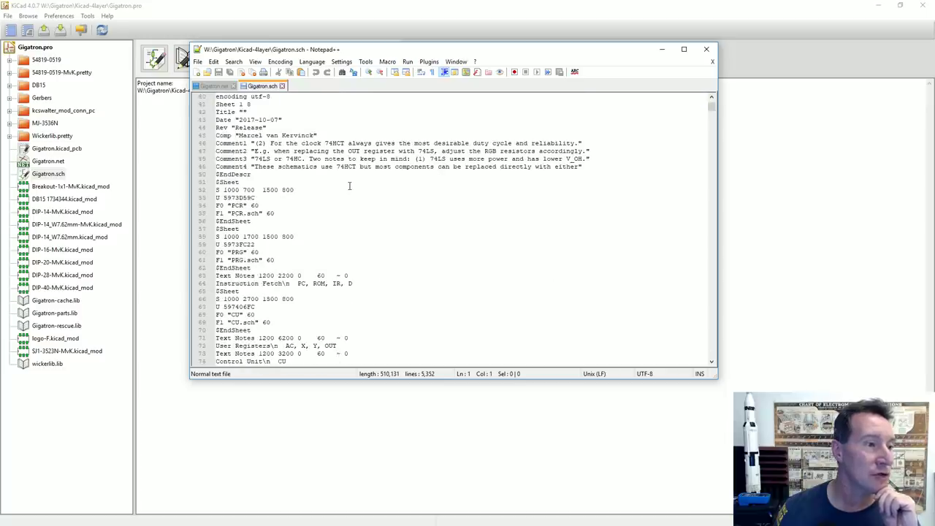
{"action": "scroll", "coordinate": [349, 185], "scroll_direction": "up", "scroll_amount": 1}
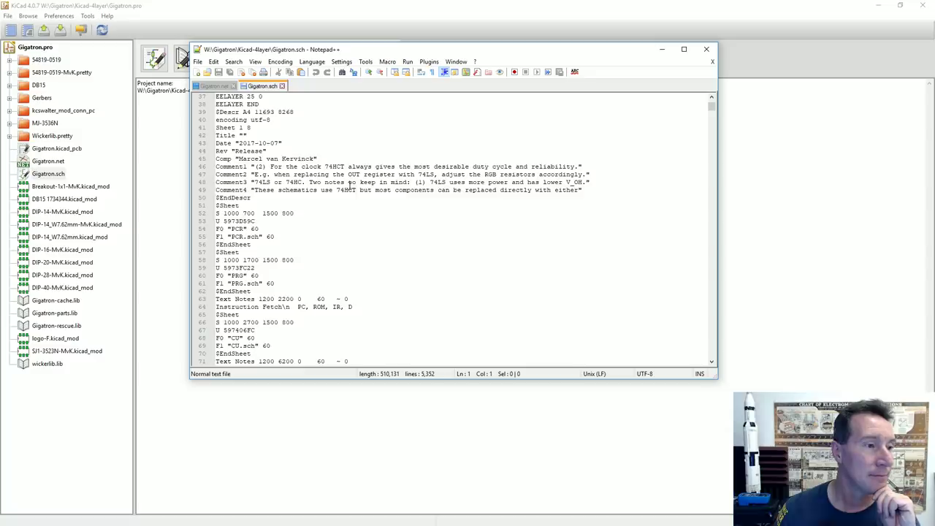
{"action": "scroll", "coordinate": [349, 186], "scroll_direction": "down", "scroll_amount": 15}
{"action": "key", "text": "Page_Down"}
{"action": "key", "text": "Page_Down"}
{"action": "key", "text": "Page_Down"}
{"action": "key", "text": "Page_Down"}
{"action": "key", "text": "Page_Down"}
{"action": "key", "text": "Page_Down"}
{"action": "key", "text": "Page_Down"}
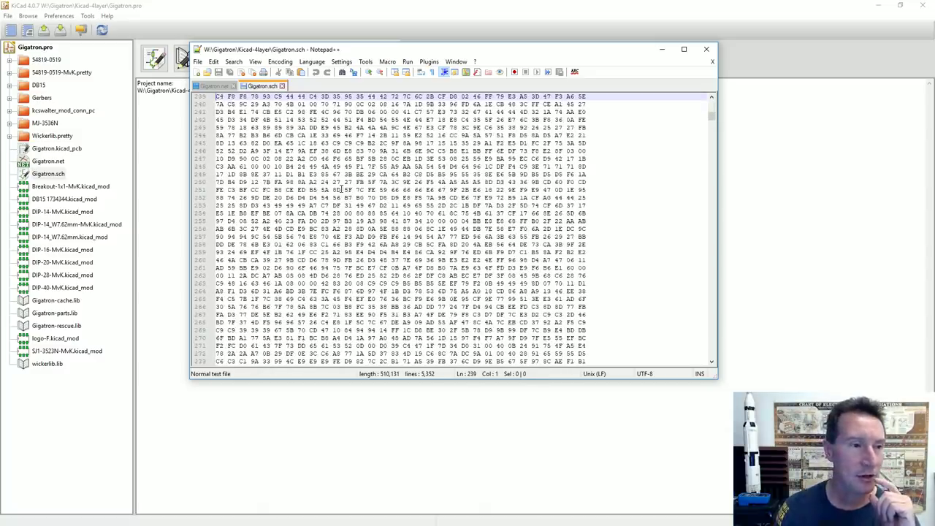
{"action": "key", "text": "Page_Up"}
{"action": "key", "text": "Page_Up"}
{"action": "key", "text": "Page_Up"}
{"action": "key", "text": "Page_Up"}
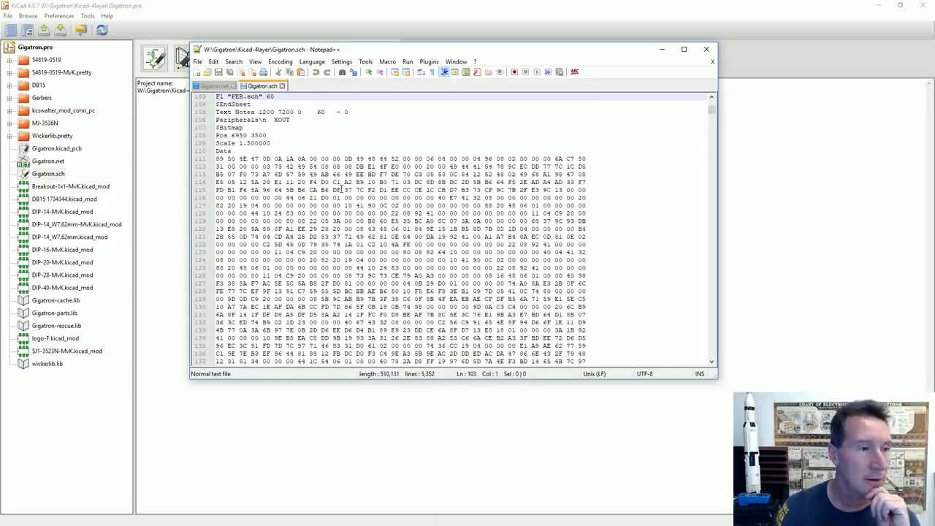
{"action": "key", "text": "Page_Down"}
{"action": "key", "text": "Page_Up"}
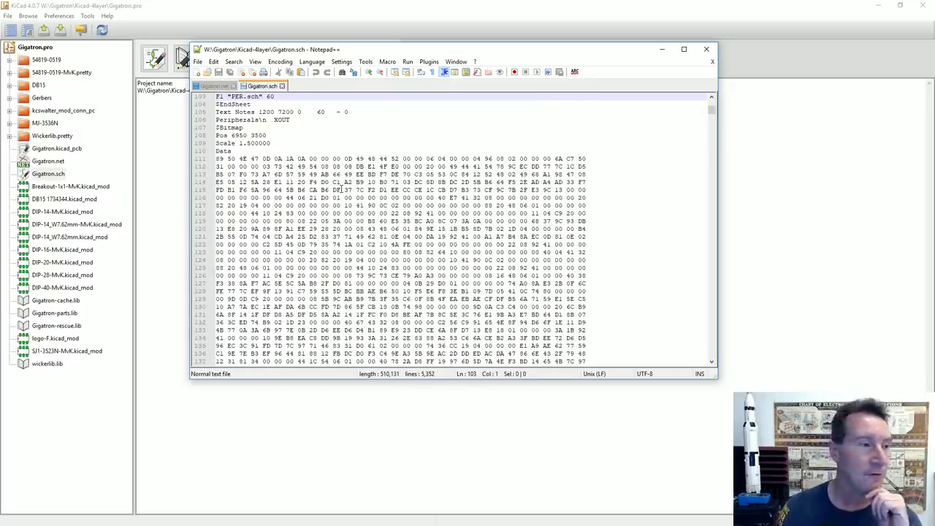
{"action": "scroll", "coordinate": [336, 189], "scroll_direction": "up", "scroll_amount": 3}
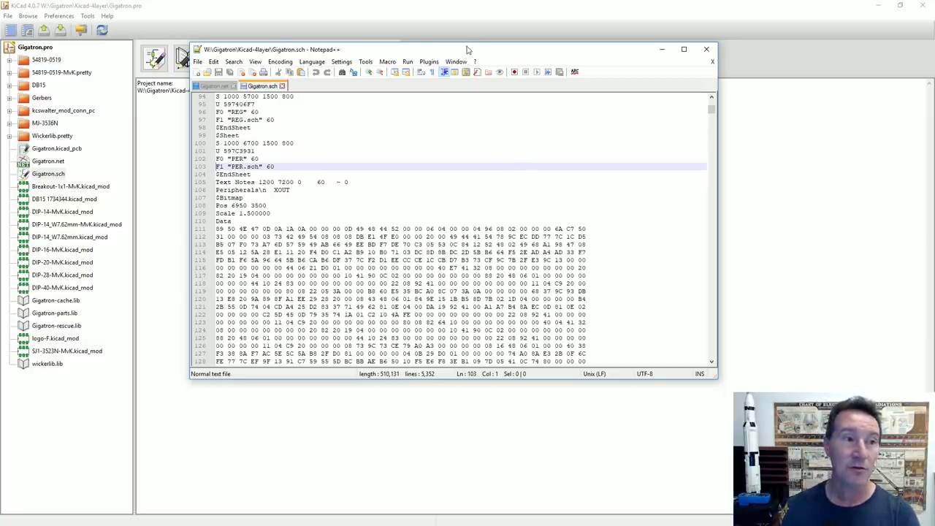
Step: Review the sheet entries and text notes just before the bitmap data in Gigatron.sch, and close Notepad++
{"action": "mouse_move", "coordinate": [467, 46]}
{"action": "left_mouse_down"}
{"action": "mouse_move", "coordinate": [478, 46]}
{"action": "mouse_move", "coordinate": [455, 54]}
{"action": "left_mouse_up"}
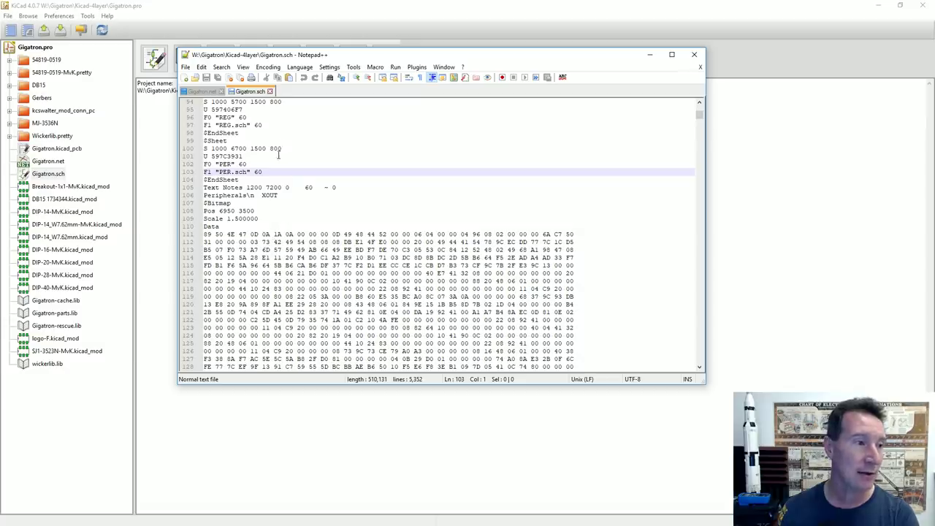
{"action": "scroll", "coordinate": [285, 157], "scroll_direction": "down", "scroll_amount": 4}
{"action": "scroll", "coordinate": [290, 162], "scroll_direction": "up", "scroll_amount": 6}
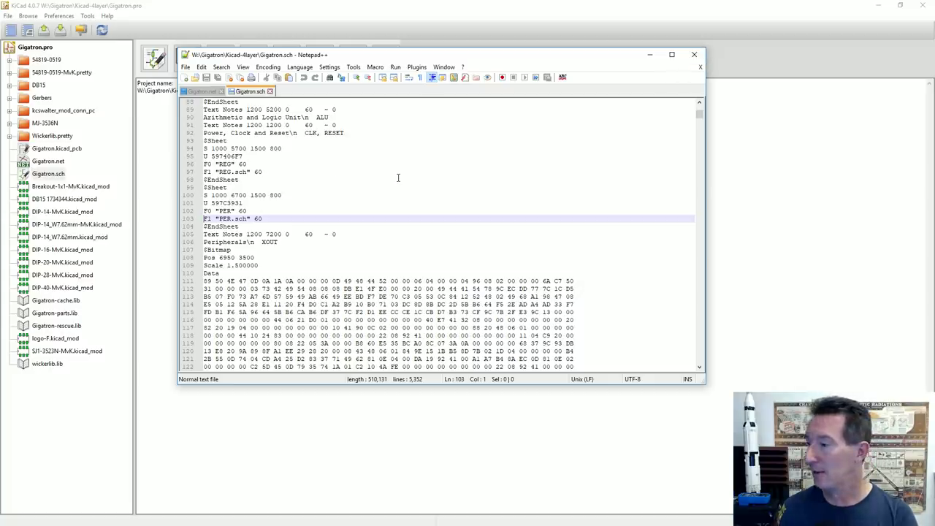
{"action": "scroll", "coordinate": [399, 177], "scroll_direction": "down", "scroll_amount": 1}
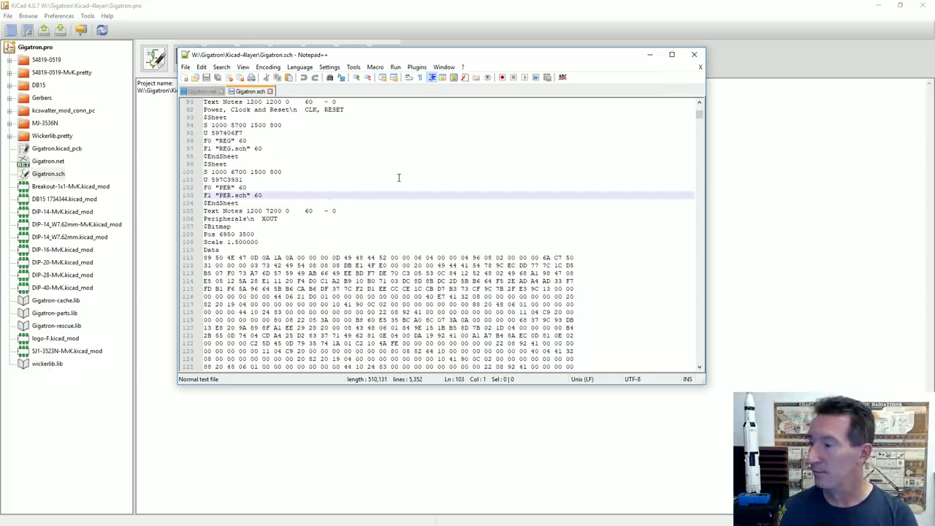
{"action": "scroll", "coordinate": [399, 178], "scroll_direction": "down", "scroll_amount": 4}
{"action": "scroll", "coordinate": [399, 178], "scroll_direction": "up", "scroll_amount": 9}
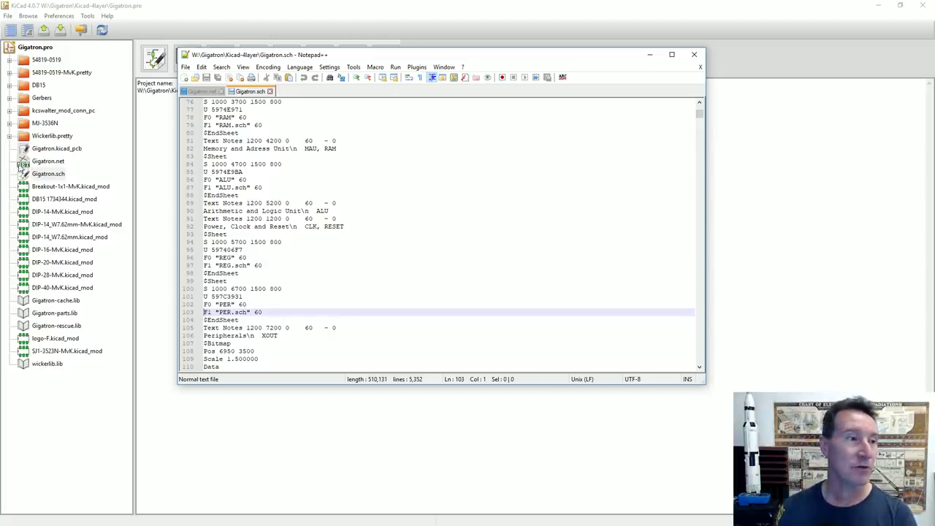
{"action": "left_click", "coordinate": [695, 57]}
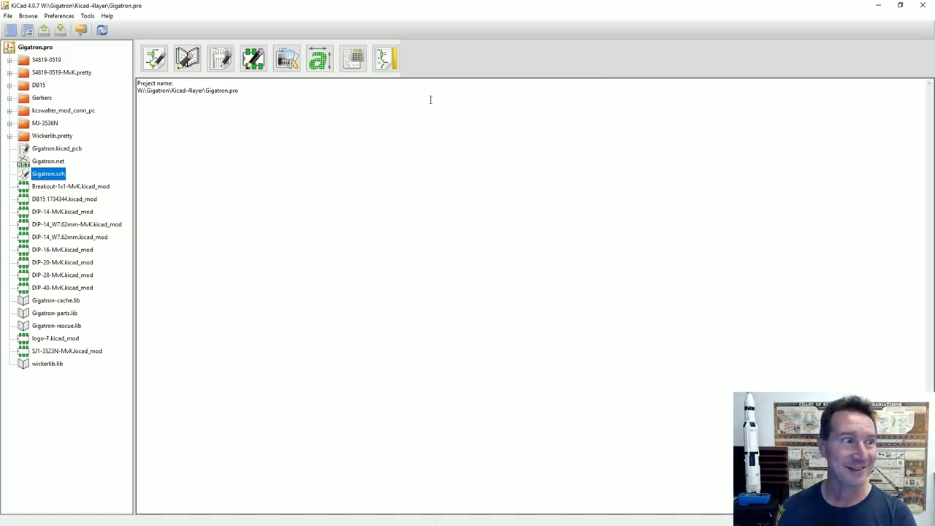
Step: Open the board file Gigatron.kicad_pcb from the project files in the text editor
{"action": "left_click", "coordinate": [50, 164]}
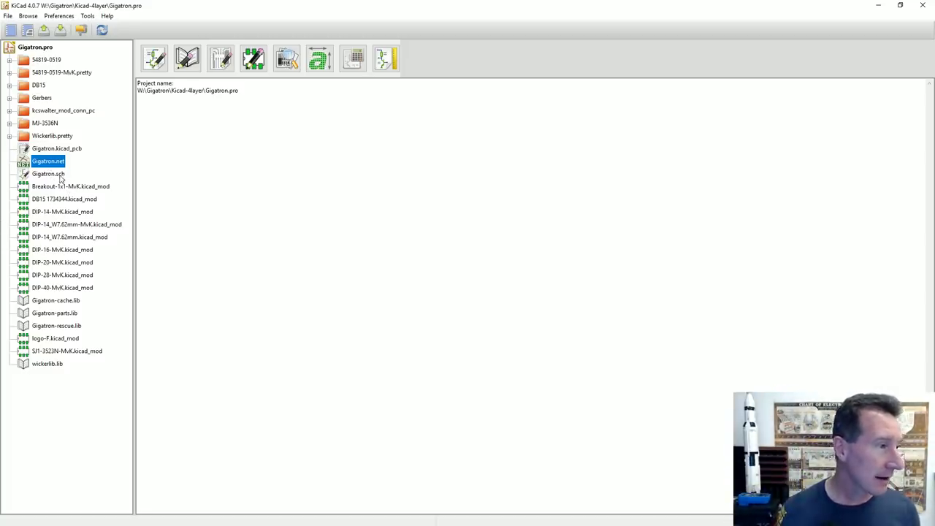
{"action": "left_click", "coordinate": [57, 151]}
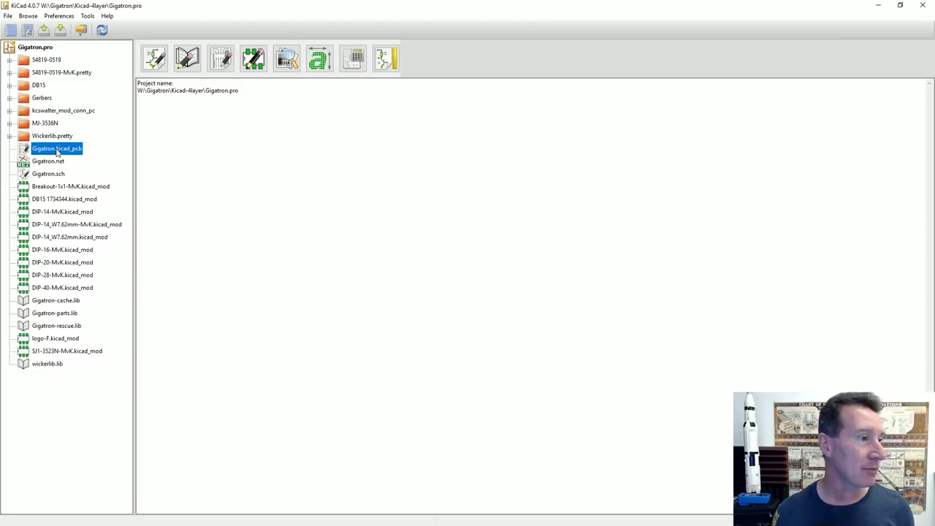
{"action": "right_click", "coordinate": [55, 152]}
{"action": "left_click", "coordinate": [105, 160]}
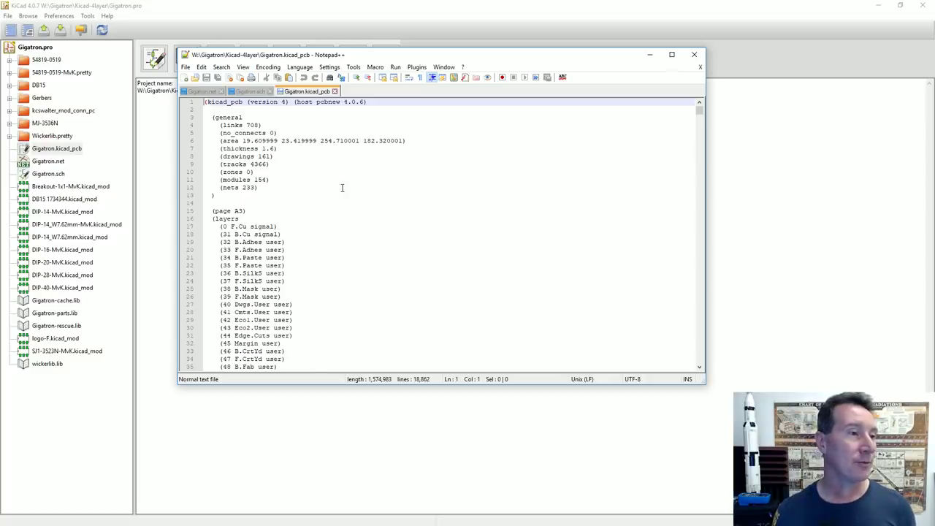
Step: Examine the layer, trace and via setup, plot parameter and net entries near the beginning of Gigatron.kicad_pcb
{"action": "scroll", "coordinate": [341, 188], "scroll_direction": "down", "scroll_amount": 20}
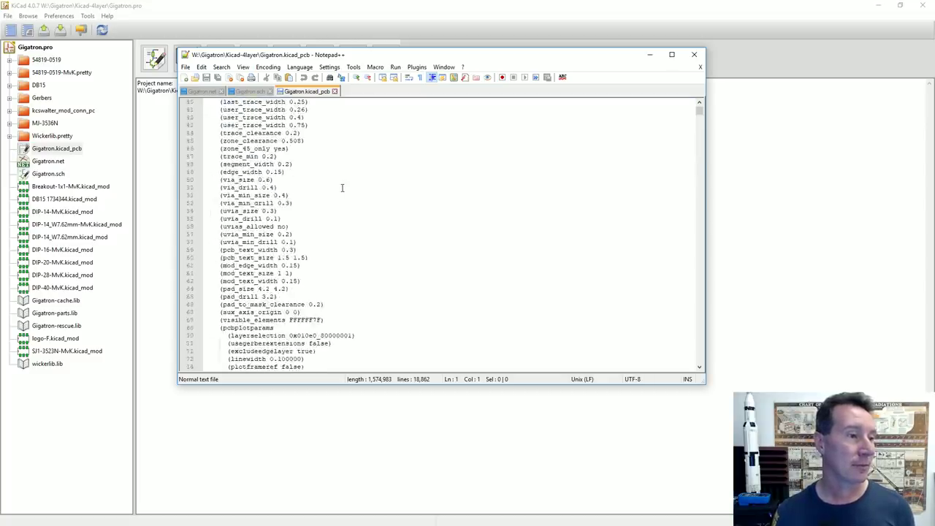
{"action": "key", "text": "Page_Down"}
{"action": "key", "text": "Page_Down"}
{"action": "key", "text": "Page_Down"}
{"action": "key", "text": "Page_Down"}
{"action": "key", "text": "Page_Down"}
{"action": "key", "text": "Page_Down"}
{"action": "key", "text": "Page_Down"}
{"action": "key", "text": "Page_Down"}
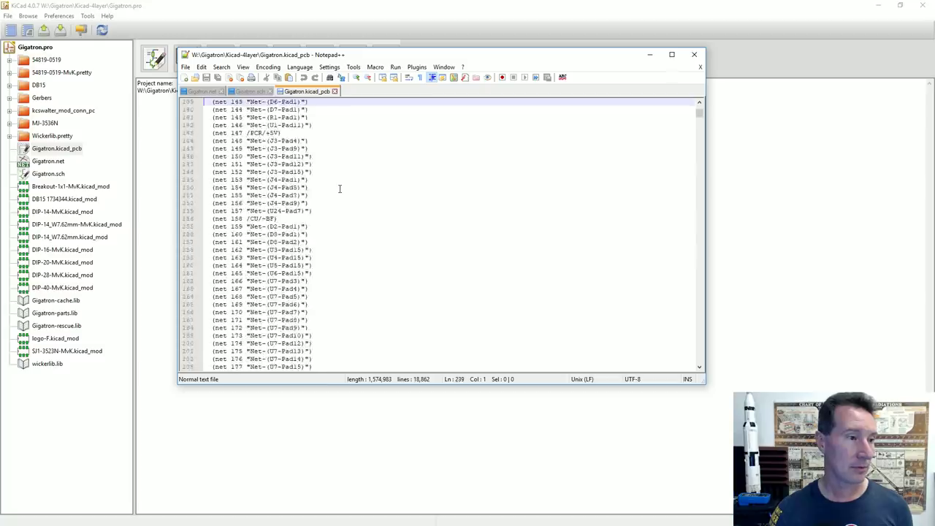
Step: Look through the footprint module definitions and the zone entries at the end of Gigatron.kicad_pcb, and close Notepad++
{"action": "key", "text": "Page_Down"}
{"action": "key", "text": "Page_Down"}
{"action": "key", "text": "Page_Down"}
{"action": "key", "text": "Page_Down"}
{"action": "key", "text": "Page_Down"}
{"action": "key", "text": "Page_Down"}
{"action": "key", "text": "Page_Down"}
{"action": "key", "text": "Page_Down"}
{"action": "key", "text": "Page_Down"}
{"action": "key", "text": "Page_Down"}
{"action": "key", "text": "Page_Down"}
{"action": "key", "text": "Page_Down"}
{"action": "key", "text": "Page_Down"}
{"action": "key", "text": "Page_Down"}
{"action": "key", "text": "Page_Down"}
{"action": "key", "text": "Page_Down"}
{"action": "key", "text": "Page_Down"}
{"action": "key", "text": "Page_Down"}
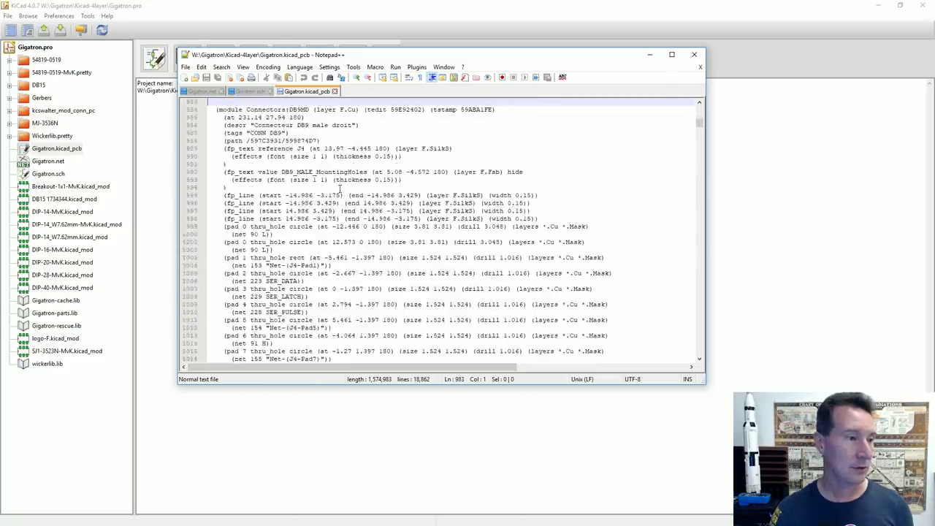
{"action": "key", "text": "Page_Down"}
{"action": "key", "text": "Page_Down"}
{"action": "key", "text": "Page_Down"}
{"action": "key", "text": "Page_Down"}
{"action": "key", "text": "Page_Down"}
{"action": "key", "text": "Page_Down"}
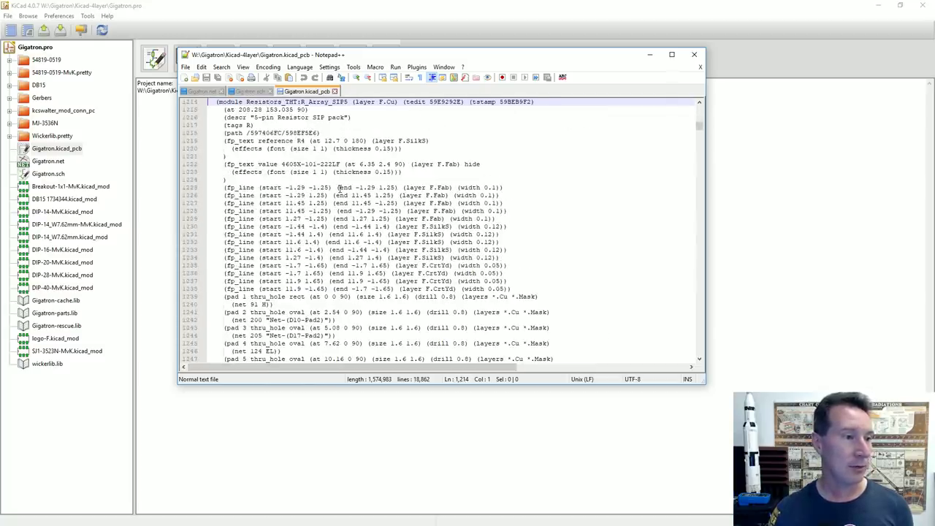
{"action": "key", "text": "Page_Down"}
{"action": "key", "text": "Page_Down"}
{"action": "key", "text": "Page_Down"}
{"action": "key", "text": "Page_Down"}
{"action": "key", "text": "Page_Down"}
{"action": "key", "text": "Page_Down"}
{"action": "key", "text": "Page_Down"}
{"action": "key", "text": "Page_Down"}
{"action": "key", "text": "Page_Down"}
{"action": "key", "text": "Page_Down"}
{"action": "key", "text": "Page_Down"}
{"action": "key", "text": "Page_Down"}
{"action": "key", "text": "Page_Down"}
{"action": "key", "text": "Page_Down"}
{"action": "key", "text": "Page_Down"}
{"action": "key", "text": "Page_Down"}
{"action": "key", "text": "Page_Down"}
{"action": "key", "text": "Page_Down"}
{"action": "key", "text": "Page_Down"}
{"action": "key", "text": "Page_Down"}
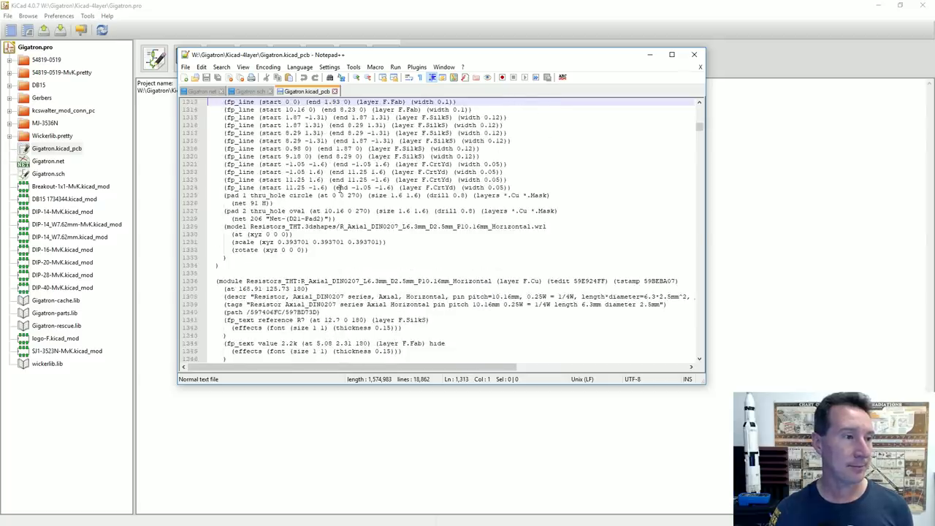
{"action": "key", "text": "Page_Down"}
{"action": "key", "text": "Page_Down"}
{"action": "key", "text": "Page_Down"}
{"action": "key", "text": "Page_Down"}
{"action": "key", "text": "Page_Down"}
{"action": "key", "text": "Page_Down"}
{"action": "key", "text": "Page_Down"}
{"action": "key", "text": "Page_Down"}
{"action": "key", "text": "Page_Down"}
{"action": "key", "text": "Page_Down"}
{"action": "key", "text": "Page_Down"}
{"action": "key", "text": "Page_Down"}
{"action": "key", "text": "Page_Down"}
{"action": "key", "text": "Page_Down"}
{"action": "key", "text": "Page_Down"}
{"action": "key", "text": "Page_Down"}
{"action": "key", "text": "Page_Down"}
{"action": "key", "text": "Page_Down"}
{"action": "key", "text": "Page_Down"}
{"action": "key", "text": "Page_Down"}
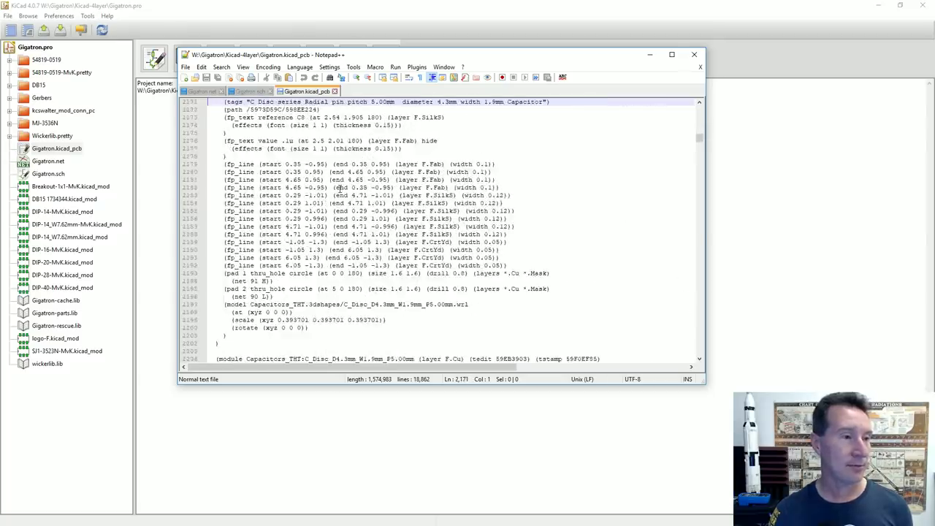
{"action": "key", "text": "Page_Down"}
{"action": "key", "text": "Page_Down"}
{"action": "key", "text": "Page_Down"}
{"action": "key", "text": "Page_Down"}
{"action": "key", "text": "Page_Down"}
{"action": "key", "text": "Page_Down"}
{"action": "key", "text": "Page_Down"}
{"action": "key", "text": "Page_Down"}
{"action": "key", "text": "Page_Down"}
{"action": "key", "text": "Page_Down"}
{"action": "key", "text": "Page_Down"}
{"action": "key", "text": "Page_Down"}
{"action": "key", "text": "Page_Down"}
{"action": "key", "text": "Page_Down"}
{"action": "key", "text": "Page_Down"}
{"action": "key", "text": "Page_Down"}
{"action": "key", "text": "Page_Down"}
{"action": "key", "text": "Page_Down"}
{"action": "key", "text": "Page_Down"}
{"action": "key", "text": "Page_Down"}
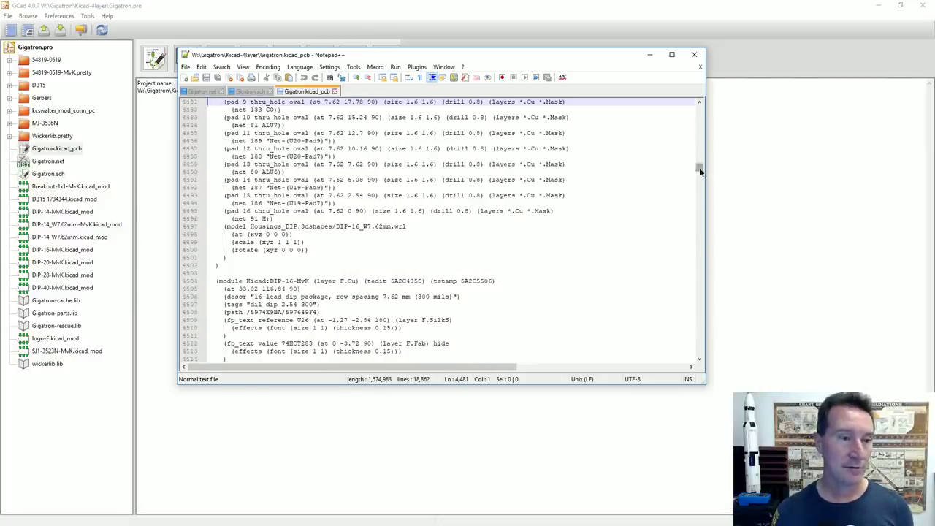
{"action": "left_click_drag", "start_coordinate": [701, 167], "coordinate": [734, 365]}
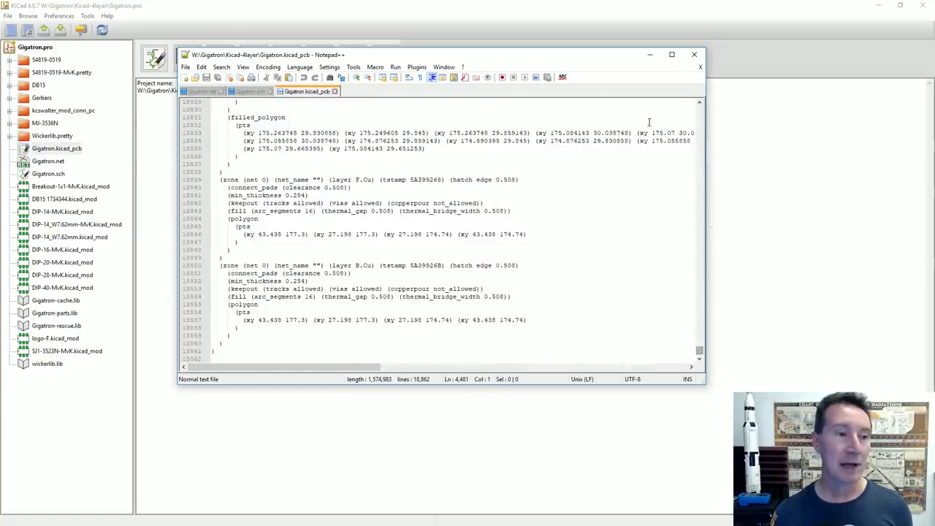
{"action": "left_click", "coordinate": [695, 55]}
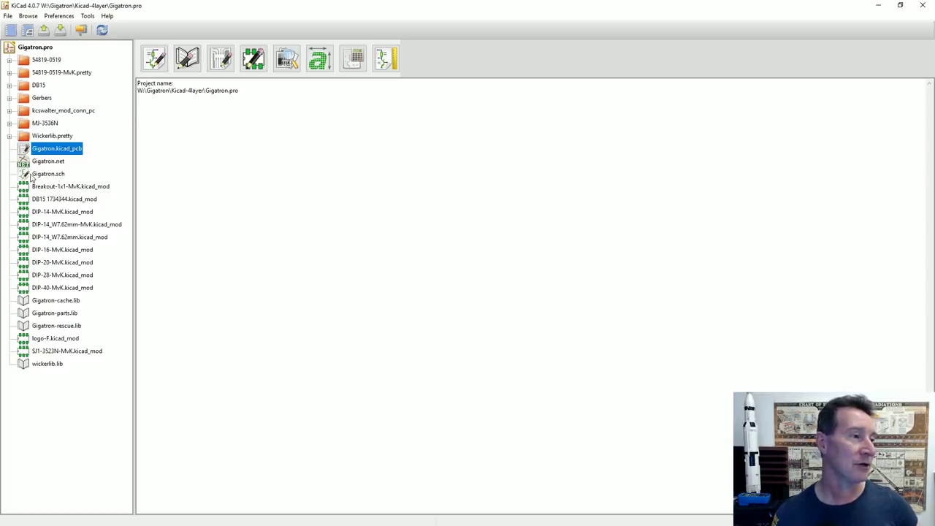
Step: Open Gigatron.kicad_pcb in Pcbnew, acknowledge the footprint library table notice, and maximize the board editor window
{"action": "double_click", "coordinate": [62, 151]}
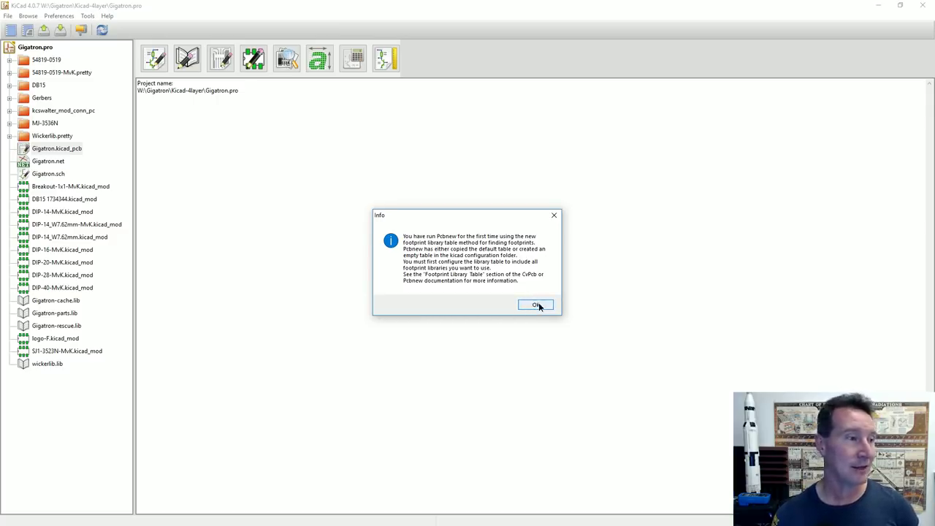
{"action": "left_click", "coordinate": [537, 306]}
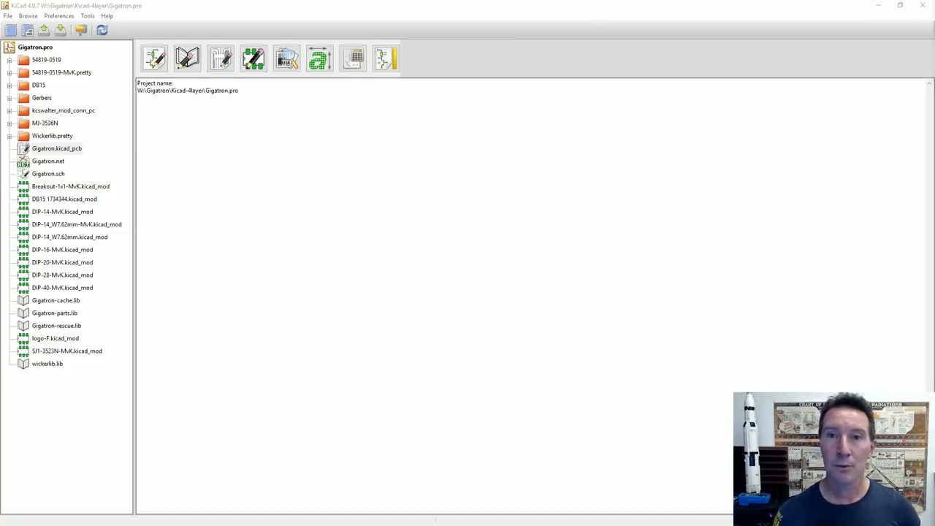
{"action": "left_click_drag", "start_coordinate": [344, 94], "coordinate": [382, 100]}
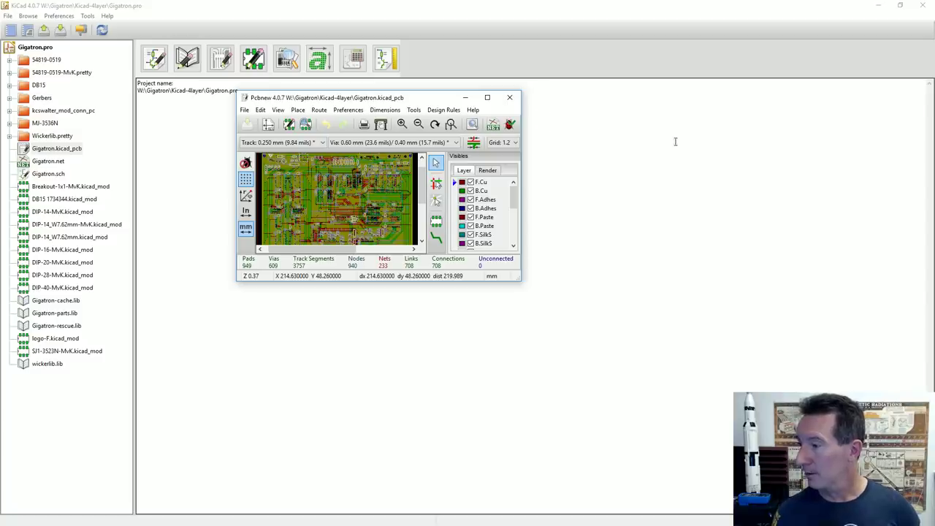
{"action": "left_click", "coordinate": [487, 97]}
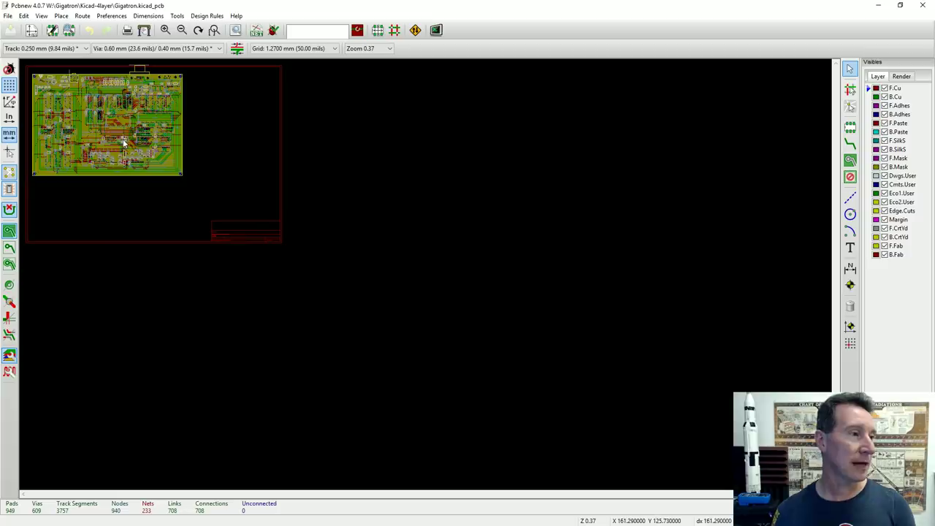
Step: Examine the whole Gigatron board layout and its component and track detail around the AND gate
{"action": "scroll", "coordinate": [123, 139], "scroll_direction": "up", "scroll_amount": 1}
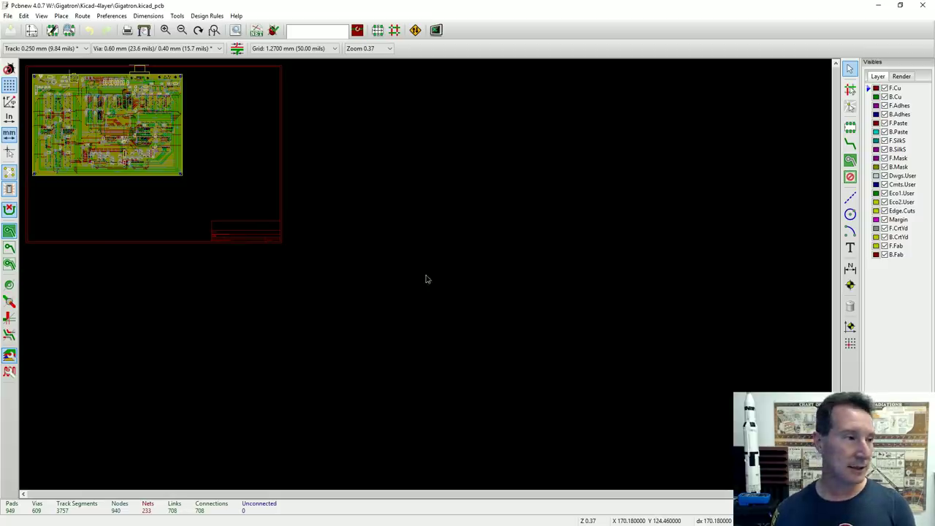
{"action": "scroll", "coordinate": [427, 278], "scroll_direction": "up", "scroll_amount": 1}
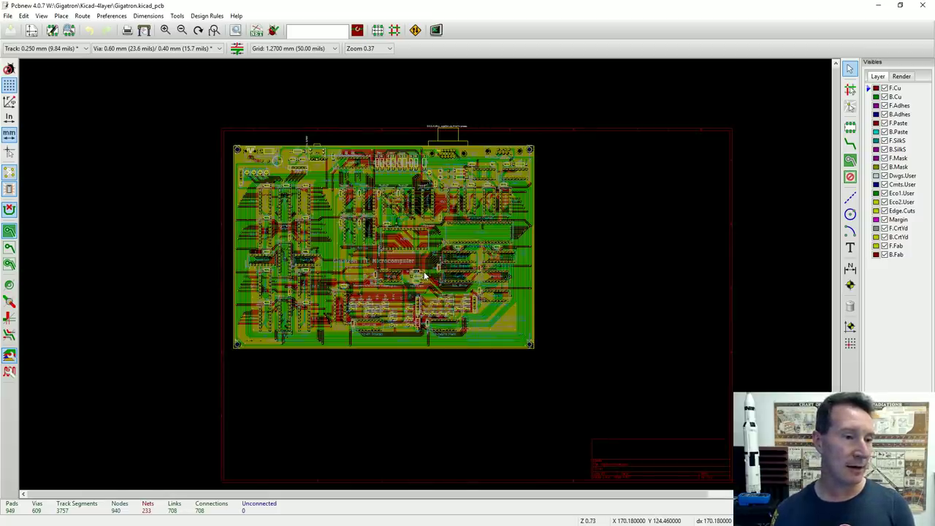
{"action": "scroll", "coordinate": [427, 278], "scroll_direction": "up", "scroll_amount": 1}
{"action": "scroll", "coordinate": [427, 277], "scroll_direction": "up", "scroll_amount": 4}
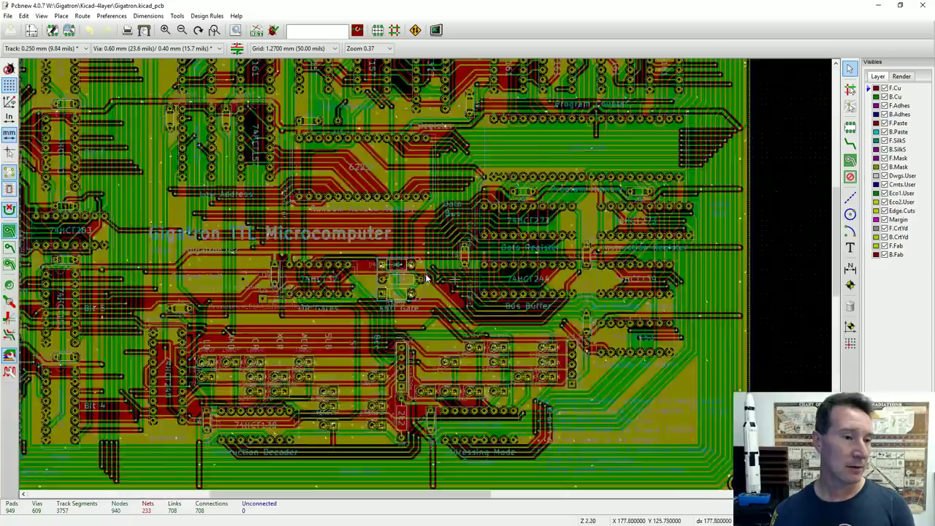
{"action": "scroll", "coordinate": [427, 278], "scroll_direction": "down", "scroll_amount": 3}
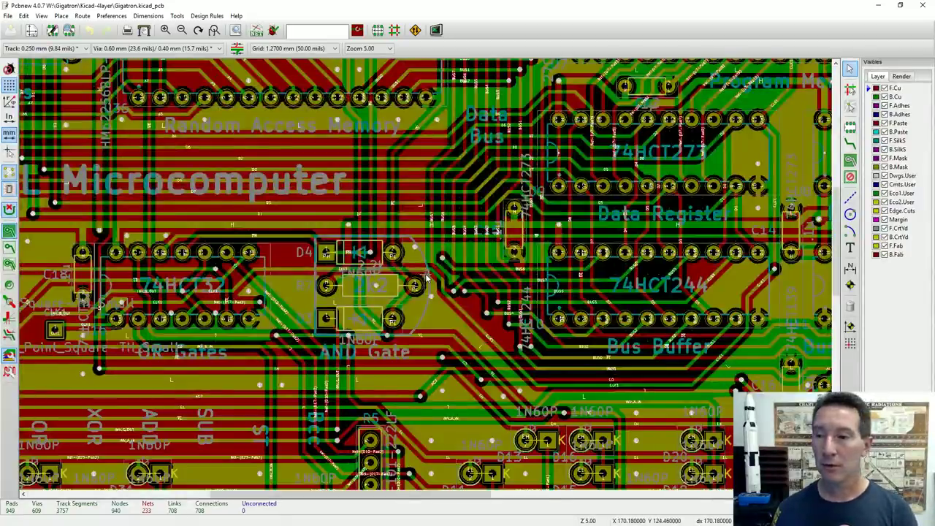
{"action": "scroll", "coordinate": [427, 278], "scroll_direction": "down", "scroll_amount": 2}
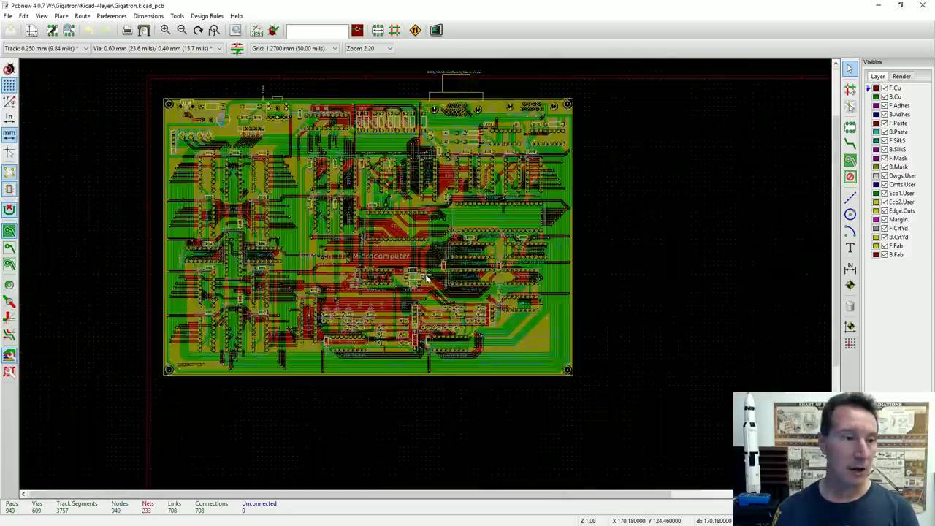
{"action": "scroll", "coordinate": [427, 278], "scroll_direction": "up", "scroll_amount": 2}
{"action": "scroll", "coordinate": [428, 278], "scroll_direction": "up", "scroll_amount": 4}
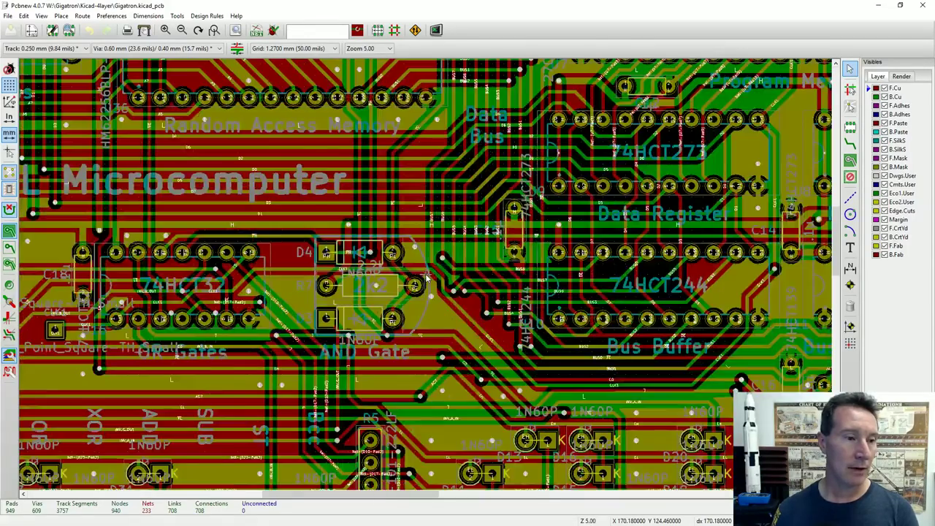
Step: Examine the AND gate's diodes and resistor and the BUS6 via beside them at several magnifications
{"action": "scroll", "coordinate": [425, 274], "scroll_direction": "down", "scroll_amount": 1}
{"action": "scroll", "coordinate": [426, 274], "scroll_direction": "up", "scroll_amount": 3}
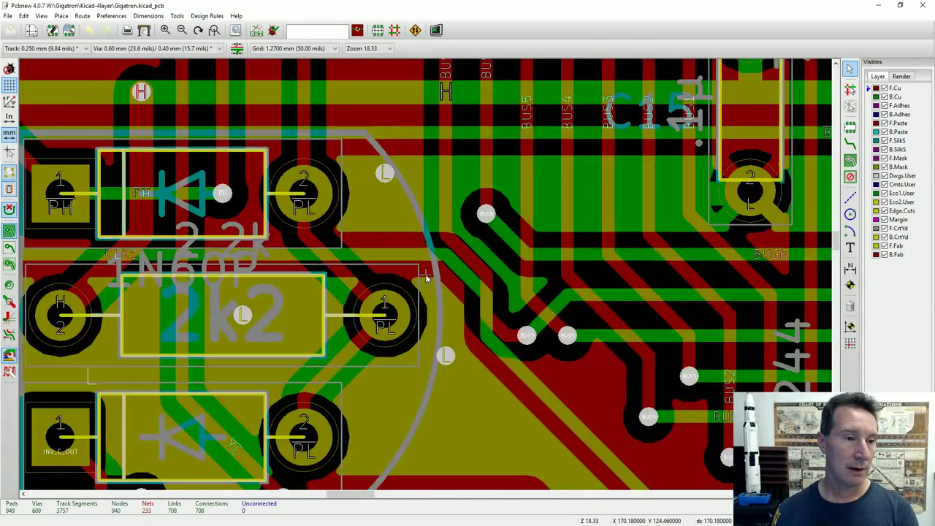
{"action": "scroll", "coordinate": [425, 274], "scroll_direction": "down", "scroll_amount": 1}
{"action": "scroll", "coordinate": [425, 274], "scroll_direction": "down", "scroll_amount": 2}
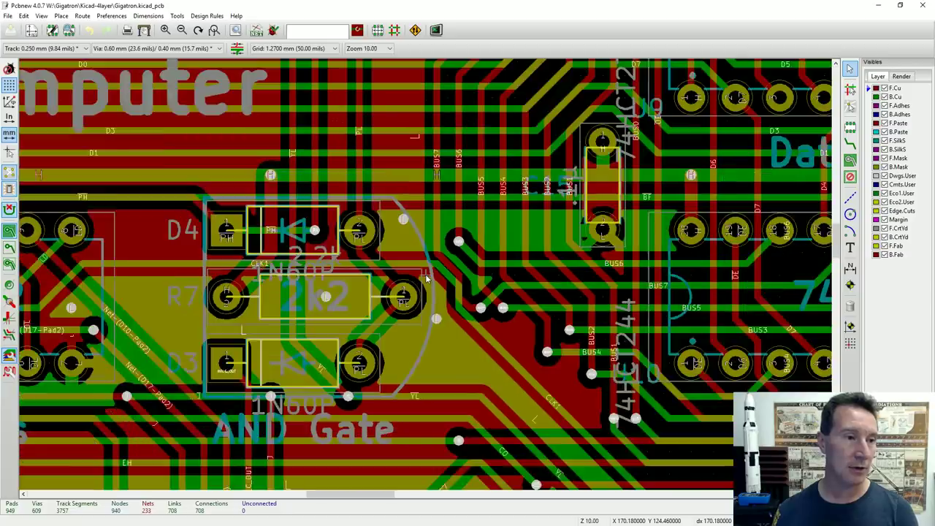
{"action": "scroll", "coordinate": [426, 274], "scroll_direction": "down", "scroll_amount": 2}
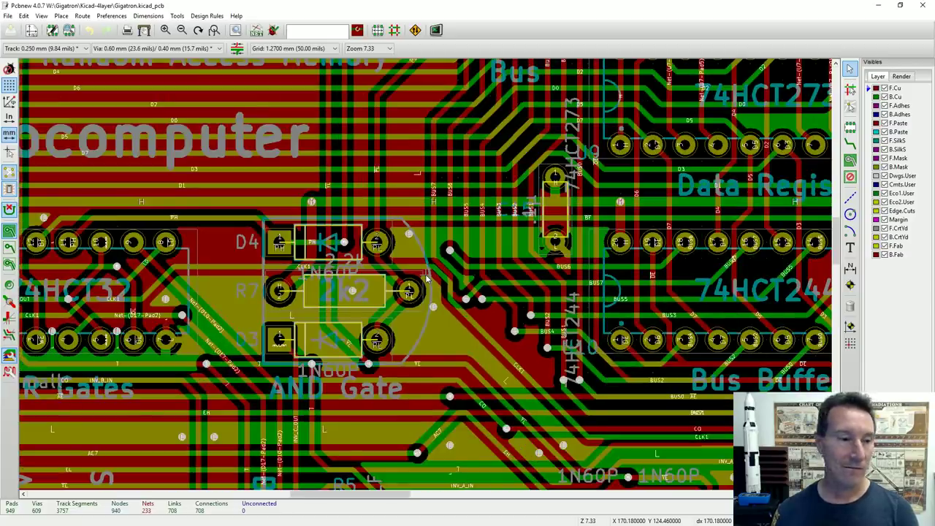
{"action": "scroll", "coordinate": [427, 277], "scroll_direction": "up", "scroll_amount": 3}
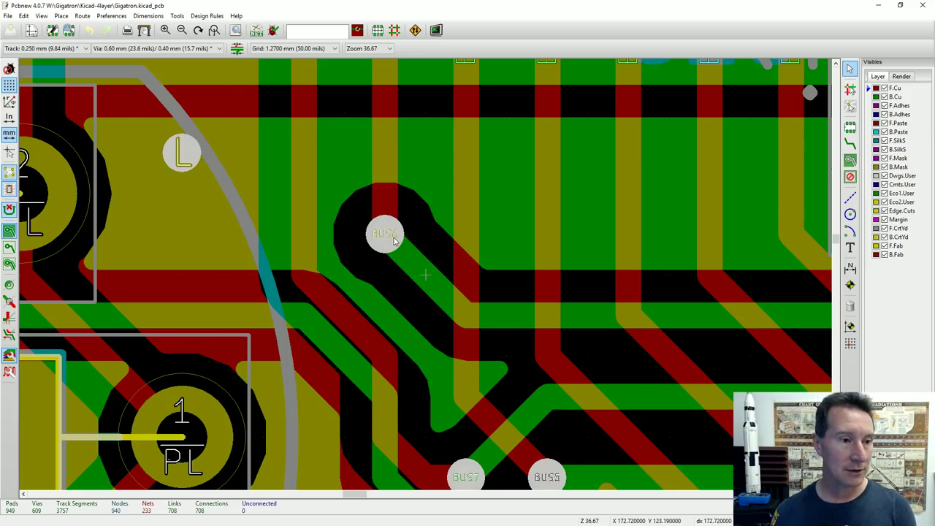
Step: Follow the BUS5, BUS6 and BUS7 tracks from their vias to the 74HCT244 bus buffer
{"action": "scroll", "coordinate": [393, 242], "scroll_direction": "right", "scroll_amount": 2, "text": "ctrl"}
{"action": "scroll", "coordinate": [394, 244], "scroll_direction": "right", "scroll_amount": 2, "text": "ctrl"}
{"action": "scroll", "coordinate": [395, 244], "scroll_direction": "down", "scroll_amount": 1}
{"action": "scroll", "coordinate": [439, 271], "scroll_direction": "right", "scroll_amount": 4, "text": "ctrl"}
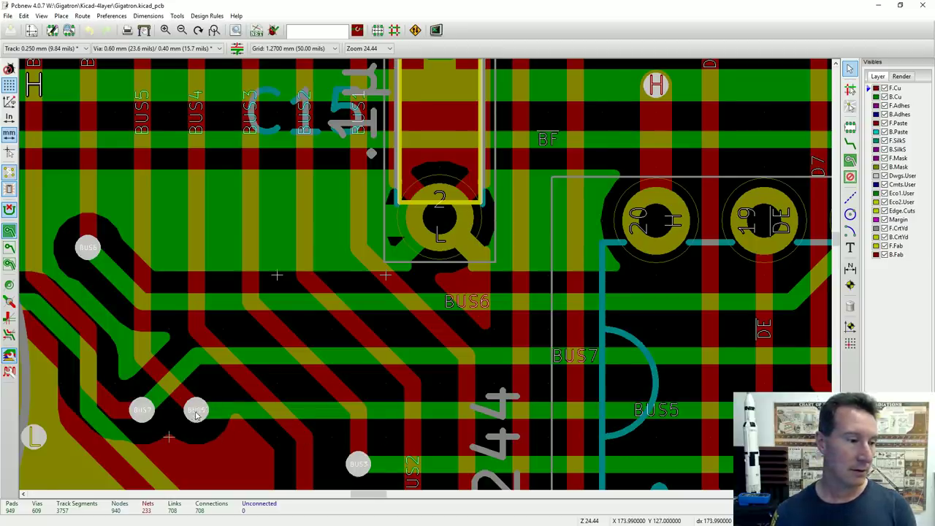
{"action": "scroll", "coordinate": [196, 417], "scroll_direction": "right", "scroll_amount": 2, "text": "ctrl"}
{"action": "scroll", "coordinate": [195, 416], "scroll_direction": "right", "scroll_amount": 2, "text": "ctrl"}
{"action": "scroll", "coordinate": [427, 279], "scroll_direction": "down", "scroll_amount": 2}
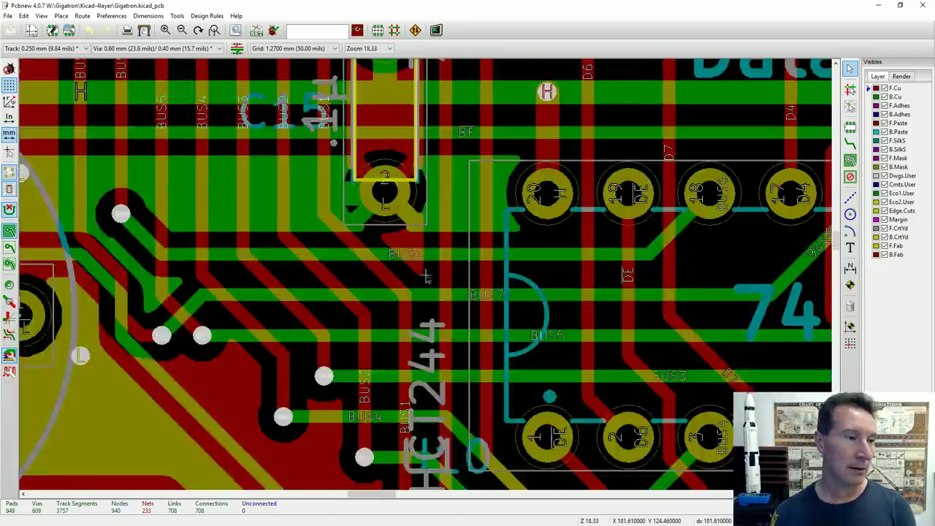
{"action": "scroll", "coordinate": [687, 252], "scroll_direction": "down", "scroll_amount": 5}
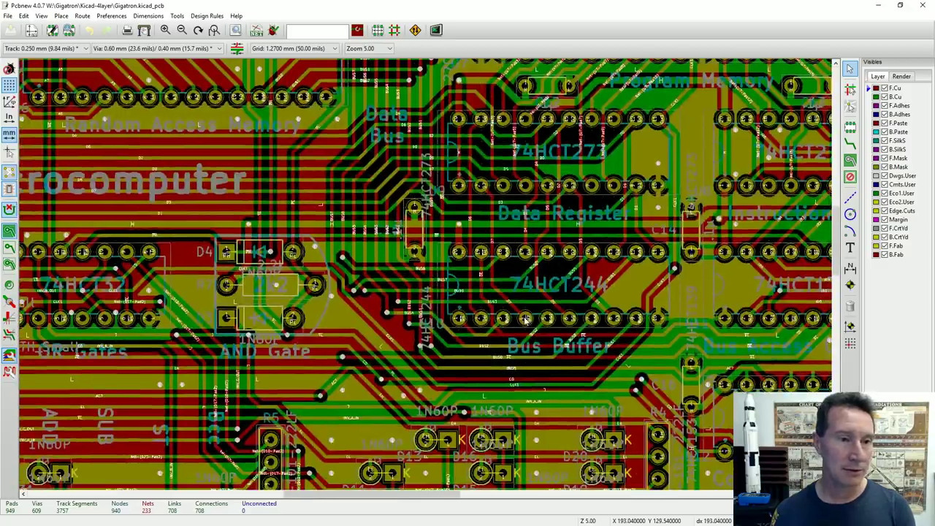
Step: Examine the data bus routing and the staggered BUS2, BUS3 and BUS4 vias between the AND gate and the 74HCT244
{"action": "scroll", "coordinate": [416, 219], "scroll_direction": "up", "scroll_amount": 2}
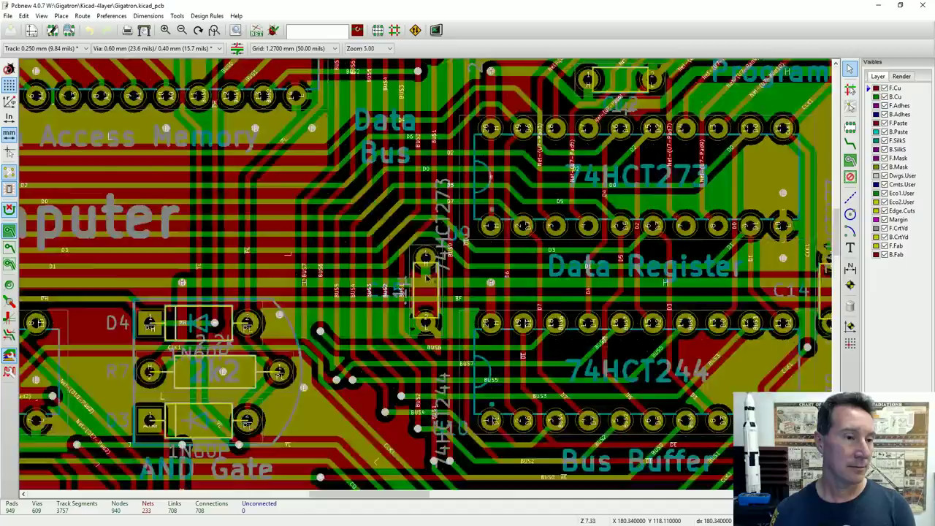
{"action": "middle_click_drag", "start_coordinate": [424, 278], "coordinate": [327, 204]}
{"action": "middle_click_drag", "start_coordinate": [462, 239], "coordinate": [479, 259]}
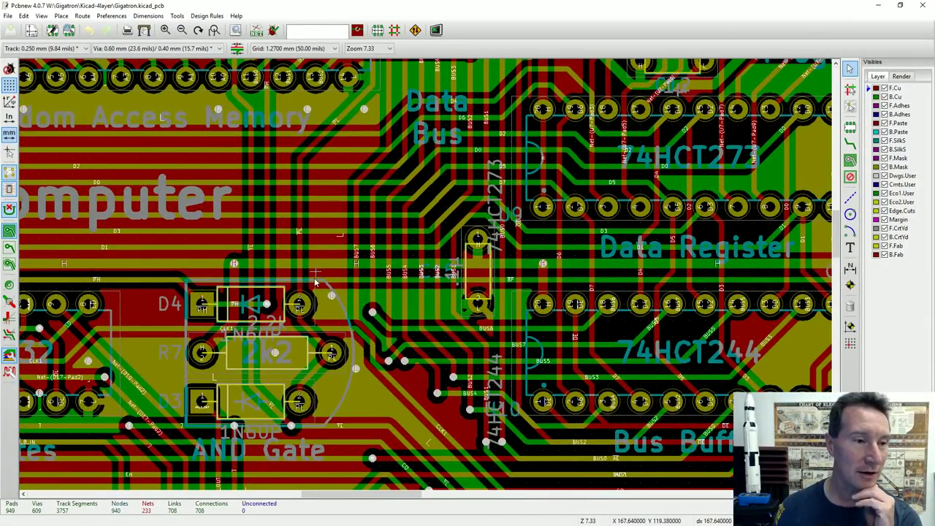
{"action": "middle_click_drag", "start_coordinate": [531, 261], "coordinate": [505, 162]}
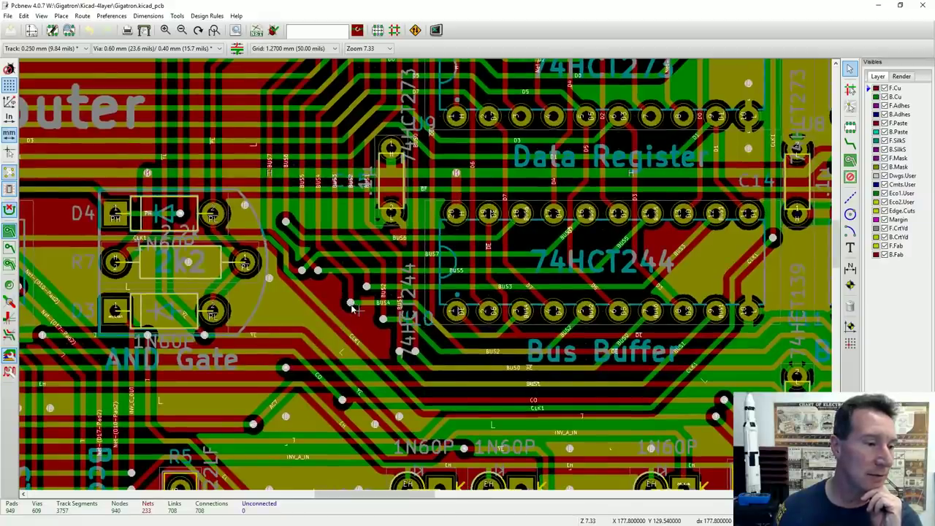
{"action": "scroll", "coordinate": [352, 308], "scroll_direction": "up", "scroll_amount": 7}
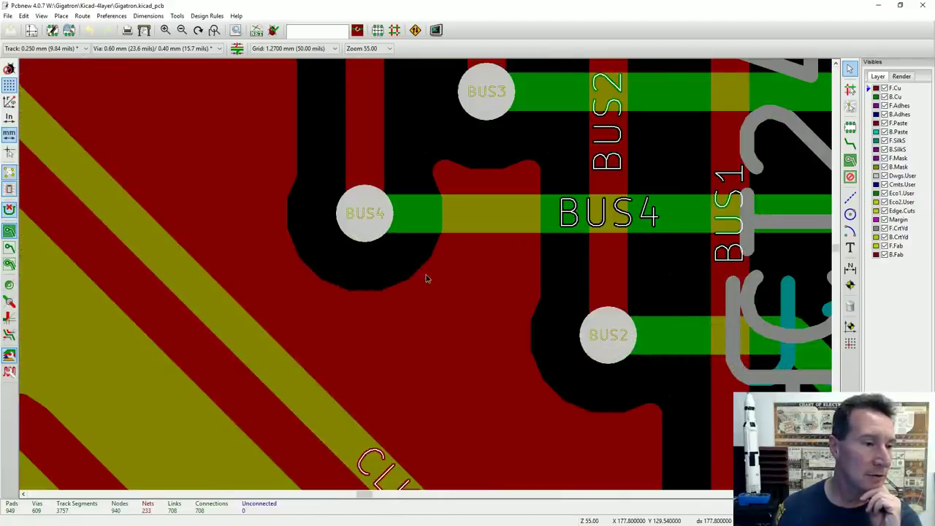
{"action": "scroll", "coordinate": [426, 277], "scroll_direction": "down", "scroll_amount": 2}
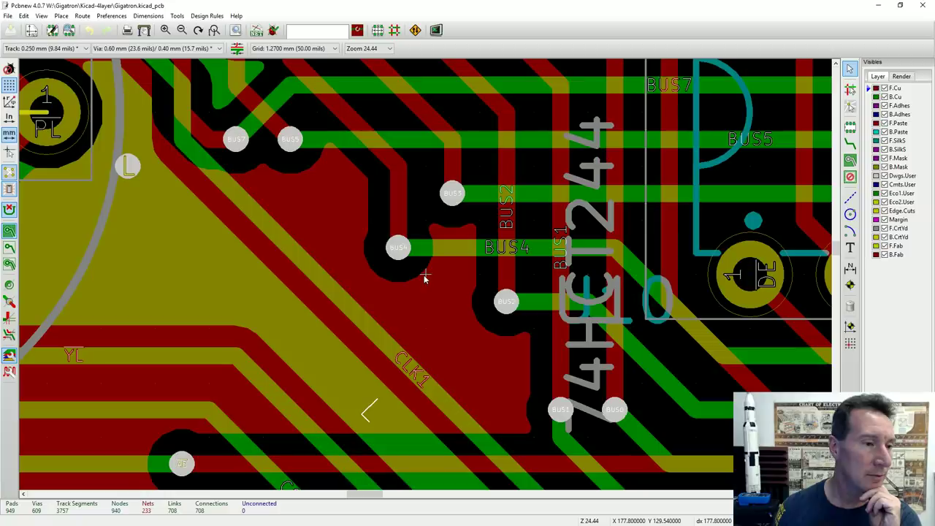
{"action": "scroll", "coordinate": [424, 278], "scroll_direction": "up", "scroll_amount": 1}
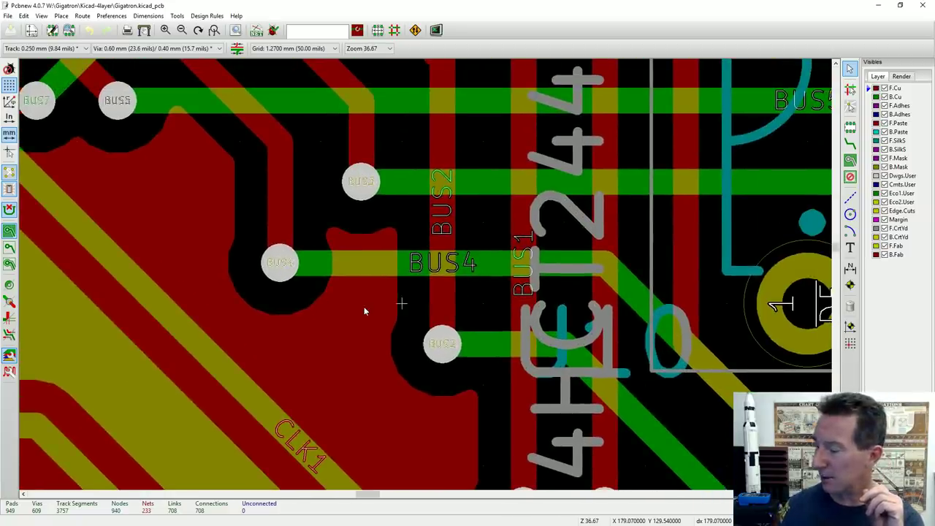
{"action": "scroll", "coordinate": [335, 285], "scroll_direction": "down", "scroll_amount": 2}
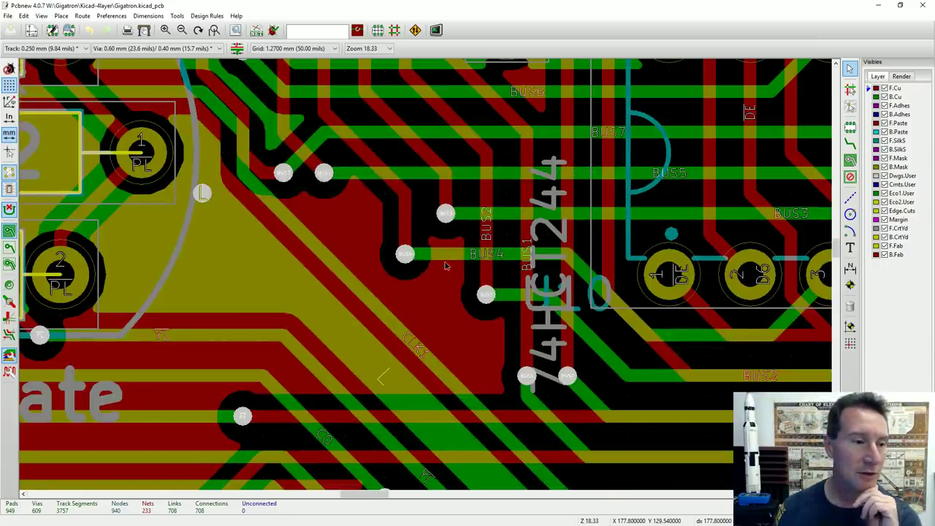
{"action": "scroll", "coordinate": [445, 266], "scroll_direction": "up", "scroll_amount": 1}
{"action": "scroll", "coordinate": [555, 303], "scroll_direction": "down", "scroll_amount": 1}
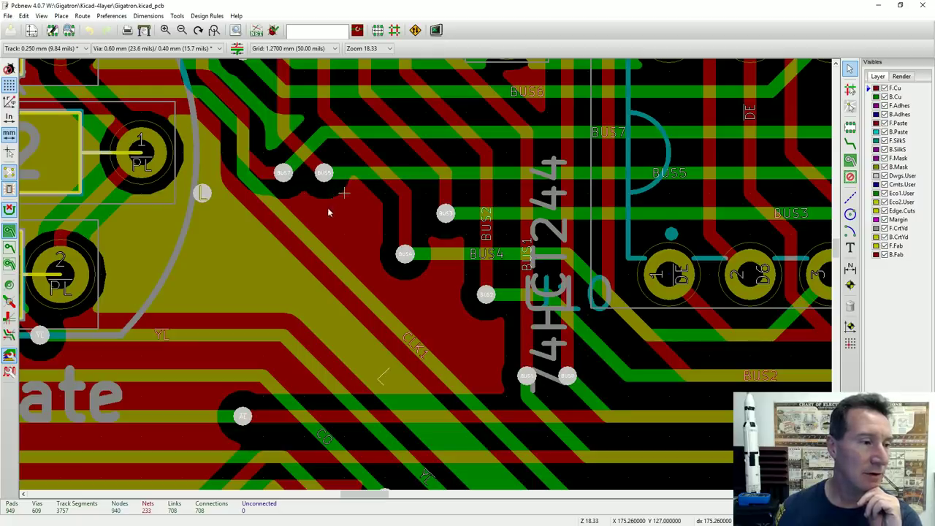
Step: Select the 0.600 mm BUS3 via on layers F.Cu/B.Cu near the 74HCT244 to inspect its properties
{"action": "left_click", "coordinate": [448, 217]}
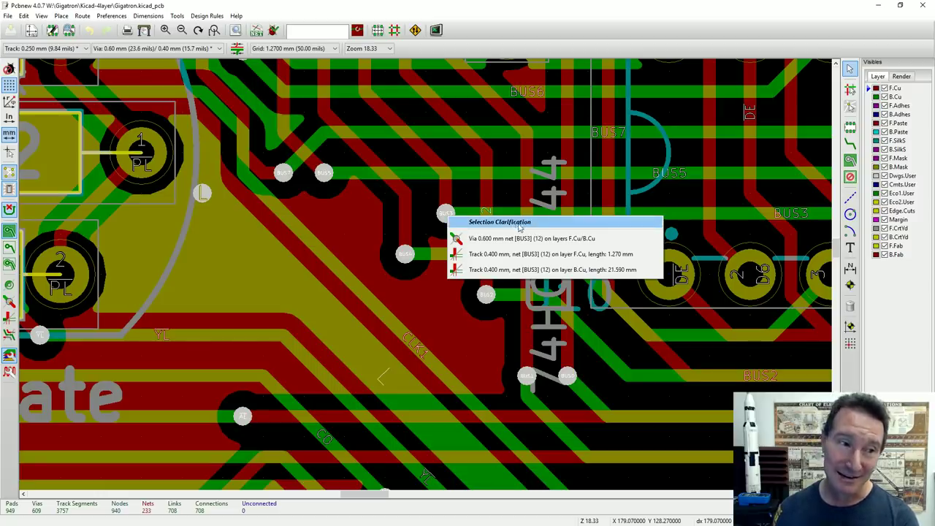
{"action": "left_click", "coordinate": [445, 219]}
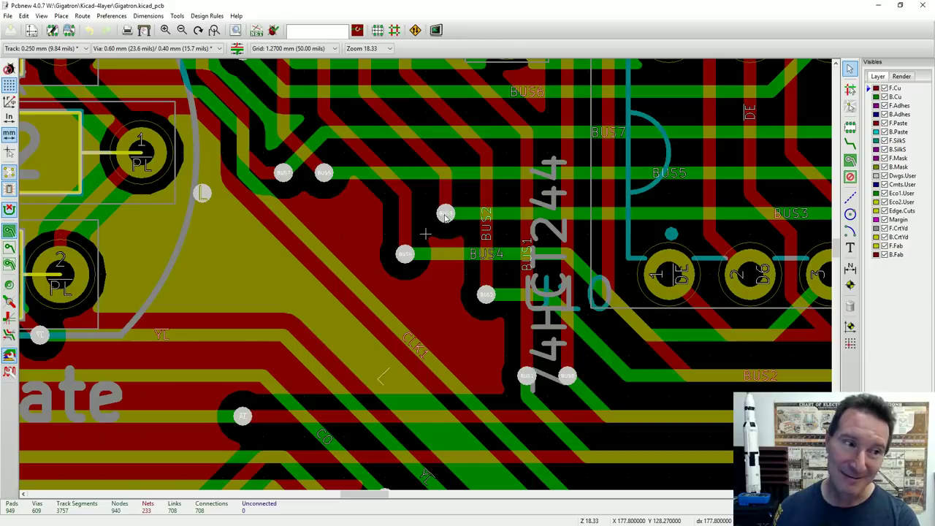
{"action": "left_click", "coordinate": [445, 217]}
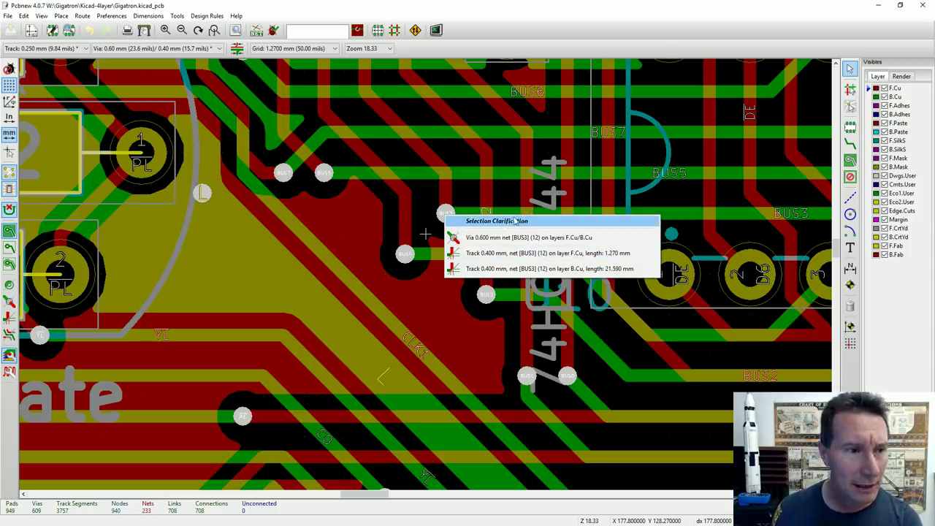
{"action": "left_click", "coordinate": [422, 236]}
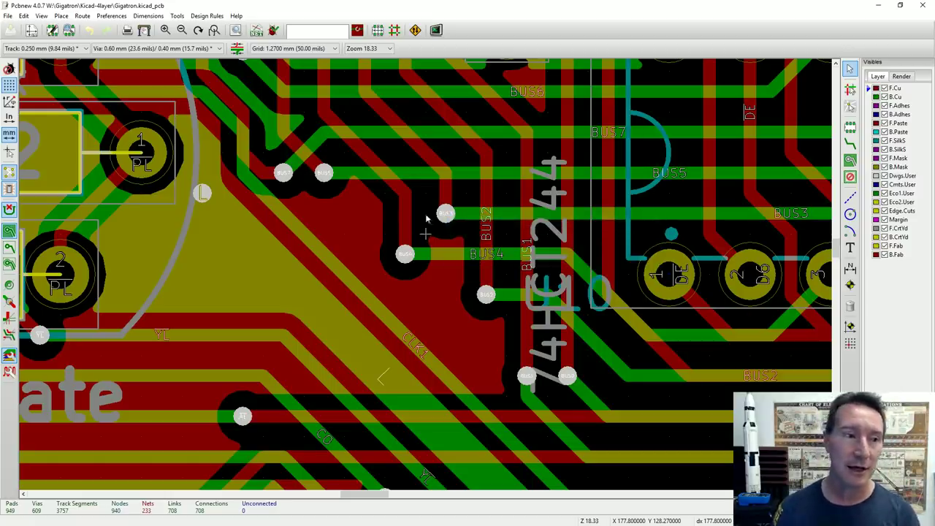
{"action": "left_click", "coordinate": [446, 215]}
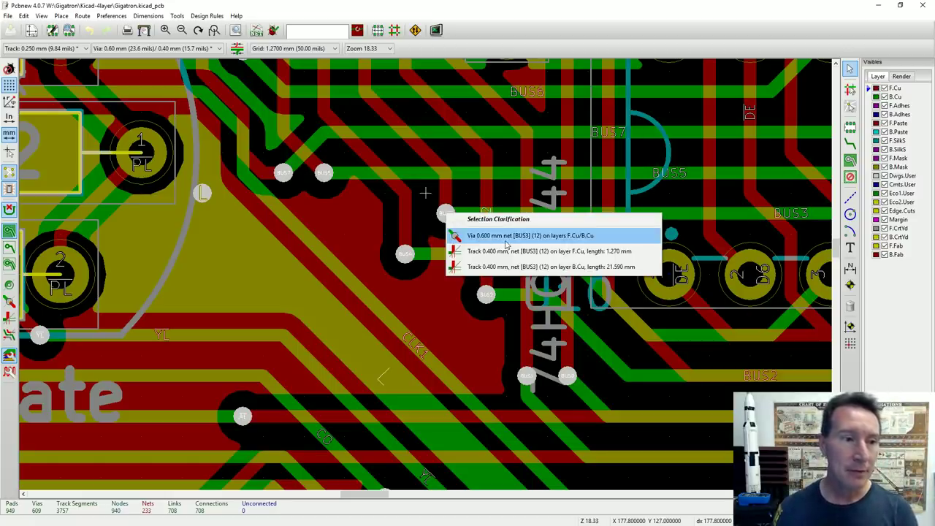
{"action": "left_click", "coordinate": [452, 236]}
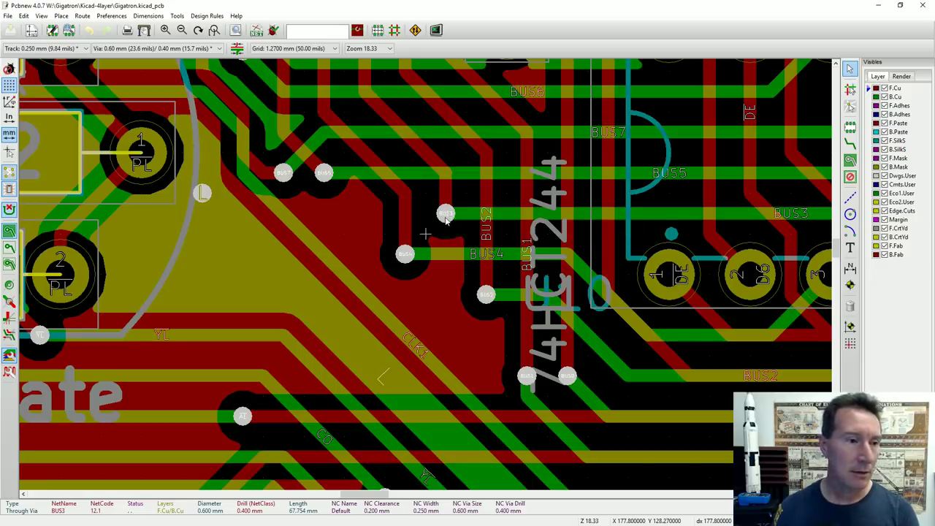
{"action": "left_click", "coordinate": [447, 218]}
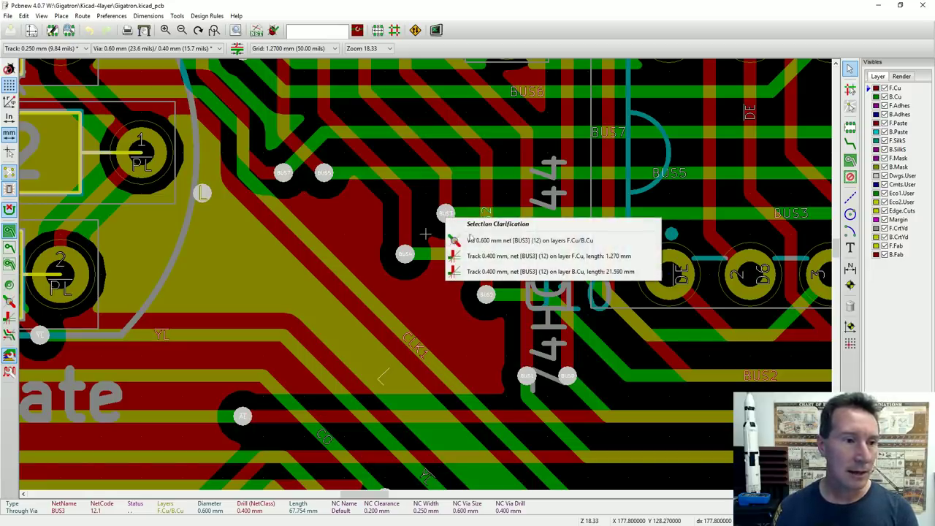
{"action": "left_click", "coordinate": [526, 243]}
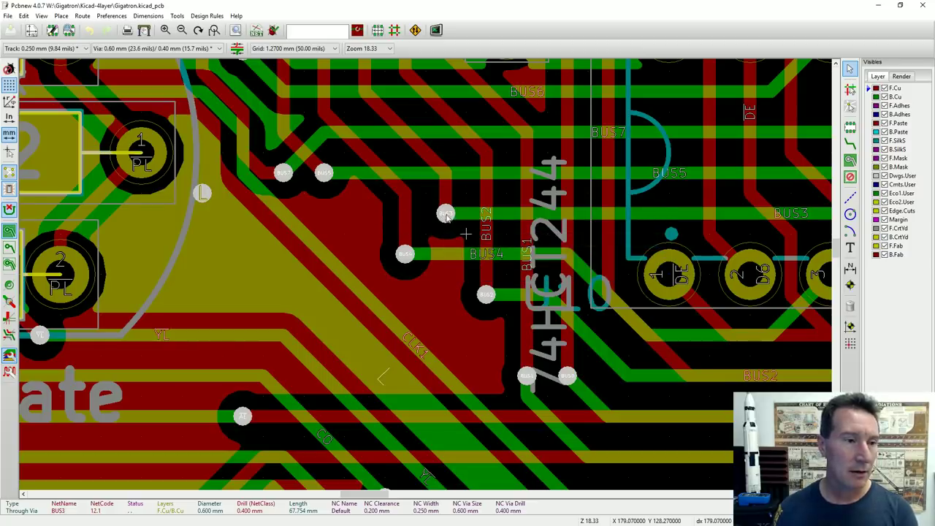
Step: Inspect the properties of the BUS3 tracks on F.Cu and B.Cu at the via, and of the BUS5 track on B.Cu
{"action": "left_click", "coordinate": [446, 218]}
{"action": "left_click", "coordinate": [465, 253]}
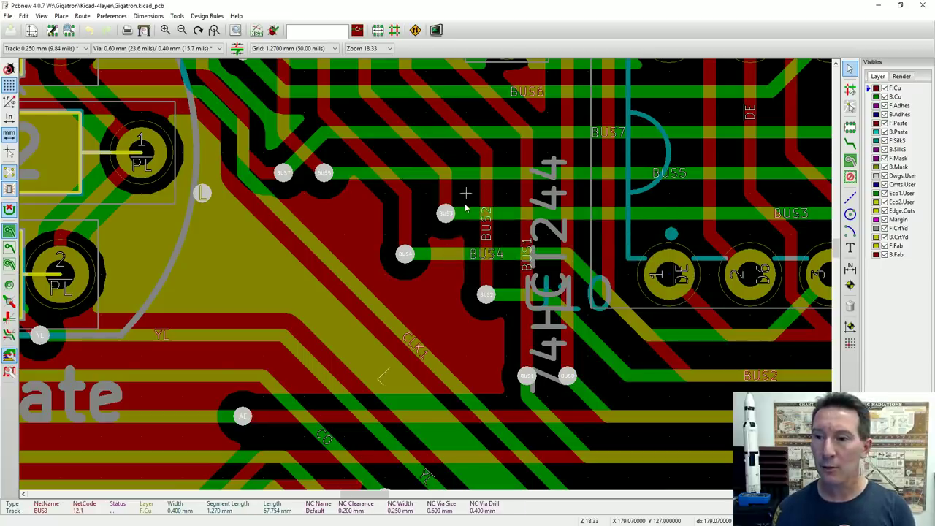
{"action": "left_click", "coordinate": [471, 216]}
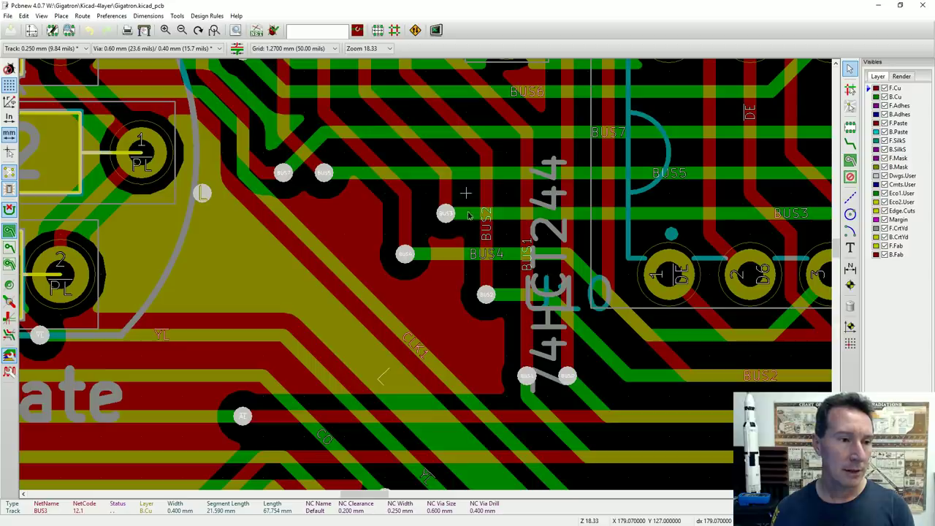
{"action": "left_click", "coordinate": [410, 180]}
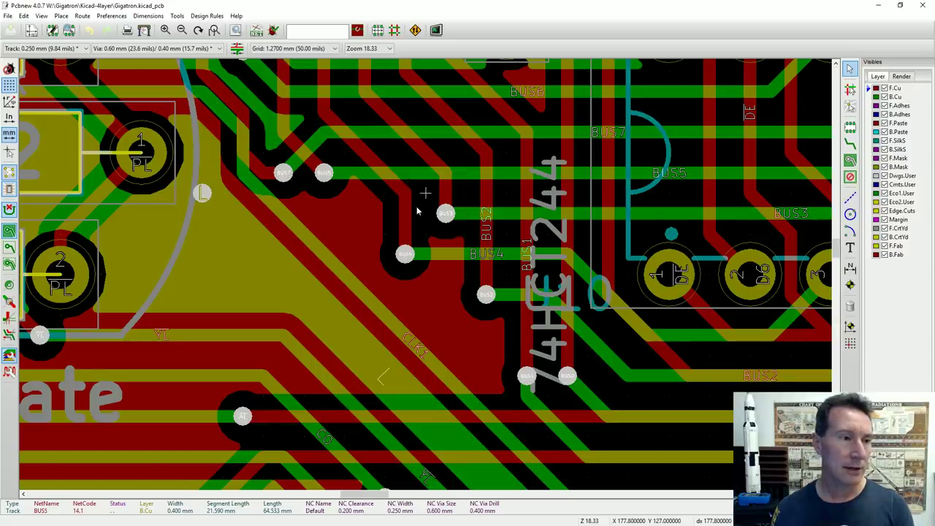
Step: Select the BUS3 track on B.Cu beneath the 74HCT244 bus buffer and change its width to 0.250 mm
{"action": "scroll", "coordinate": [420, 204], "scroll_direction": "right", "scroll_amount": 5}
{"action": "scroll", "coordinate": [368, 229], "scroll_direction": "down", "scroll_amount": 3}
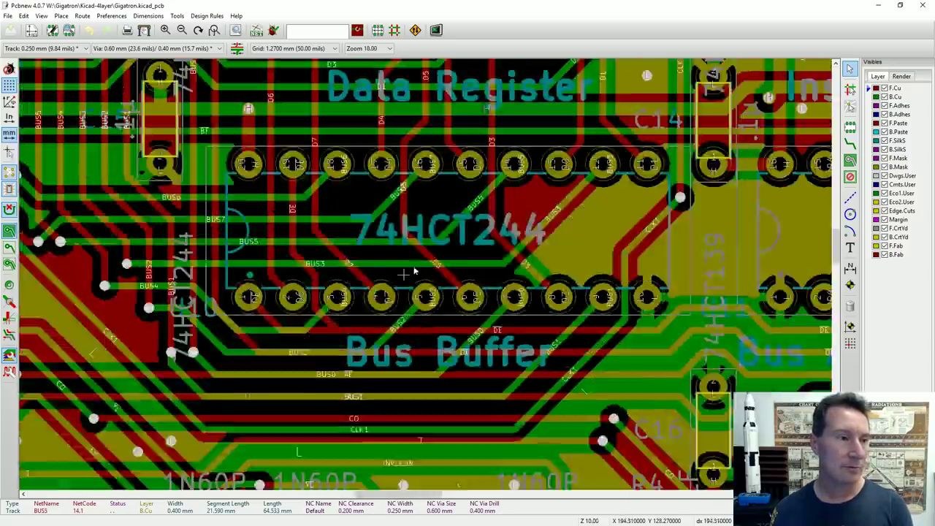
{"action": "left_click", "coordinate": [398, 266]}
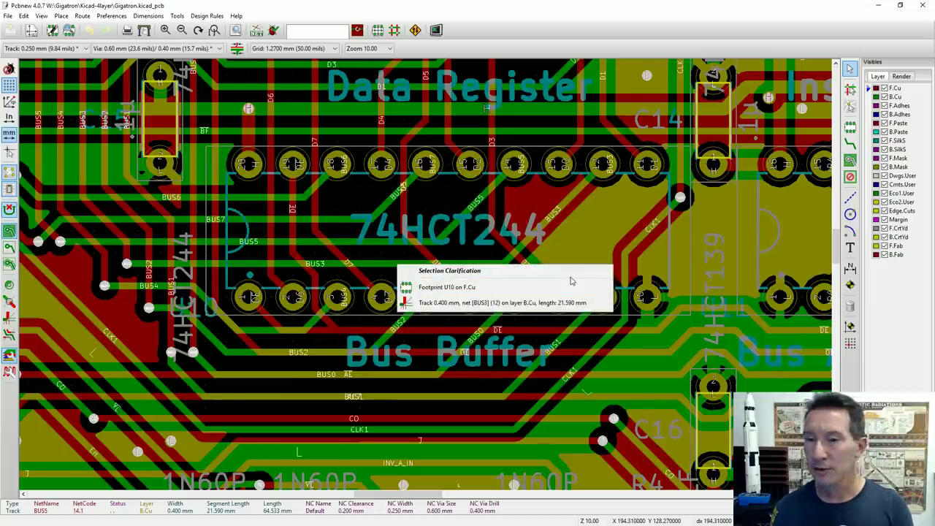
{"action": "left_click", "coordinate": [387, 265]}
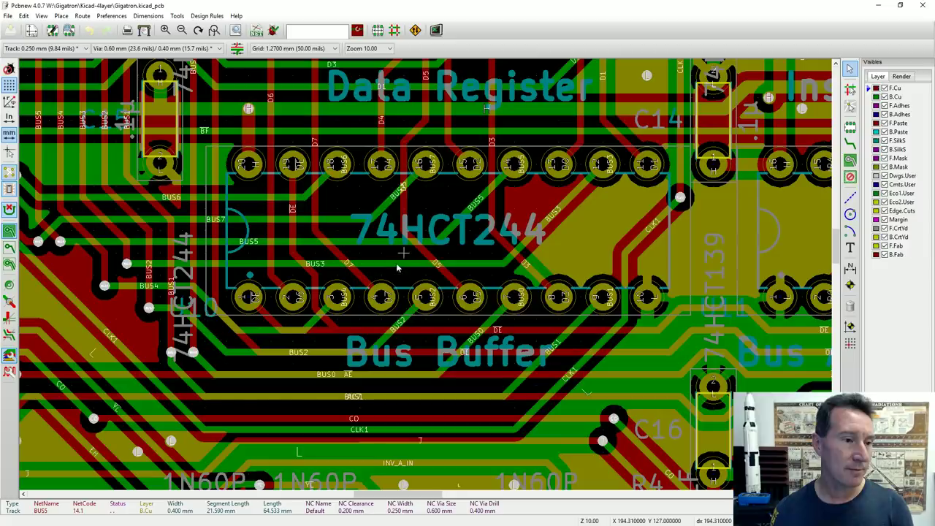
{"action": "left_click", "coordinate": [400, 268]}
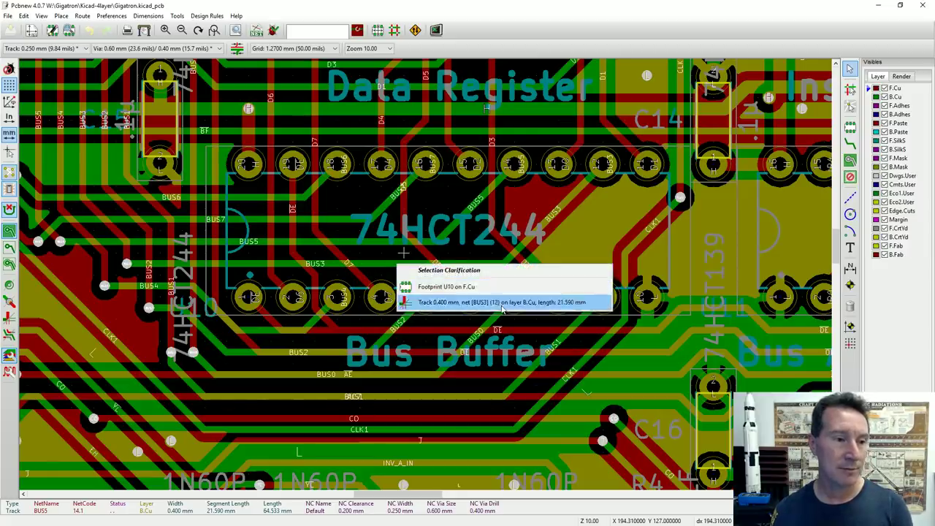
{"action": "left_click", "coordinate": [424, 302]}
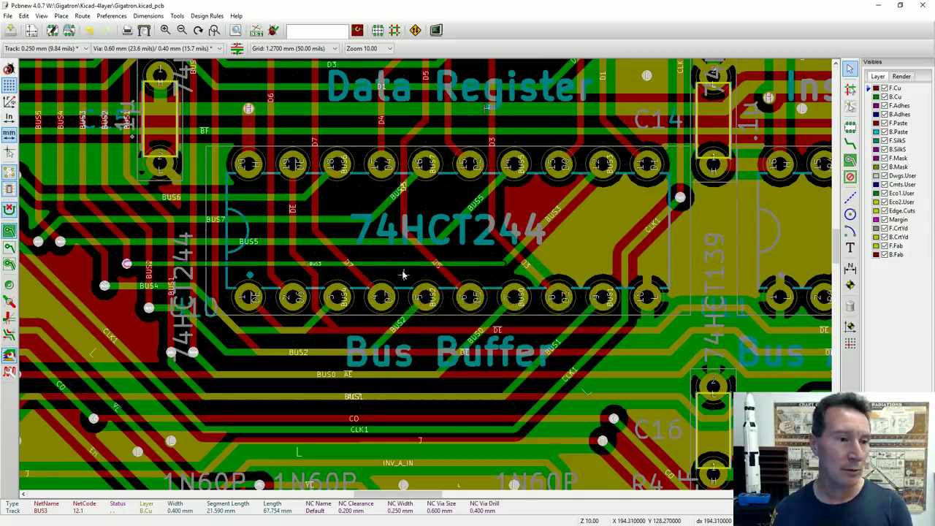
Step: Inspect the modified BUS3 track up close where it passes the row of pads 3 to 7 on the 74HCT244
{"action": "scroll", "coordinate": [401, 270], "scroll_direction": "up", "scroll_amount": 3}
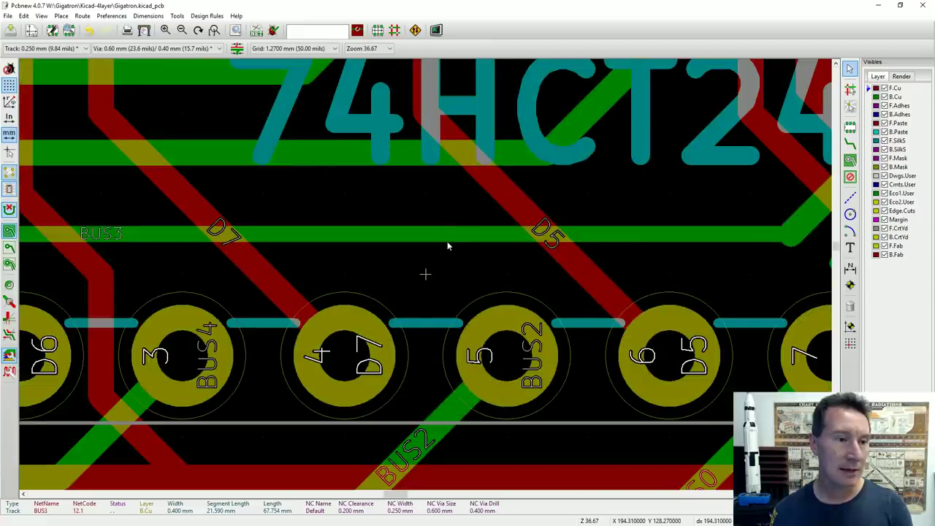
{"action": "scroll", "coordinate": [426, 238], "scroll_direction": "right", "scroll_amount": 1, "text": "ctrl"}
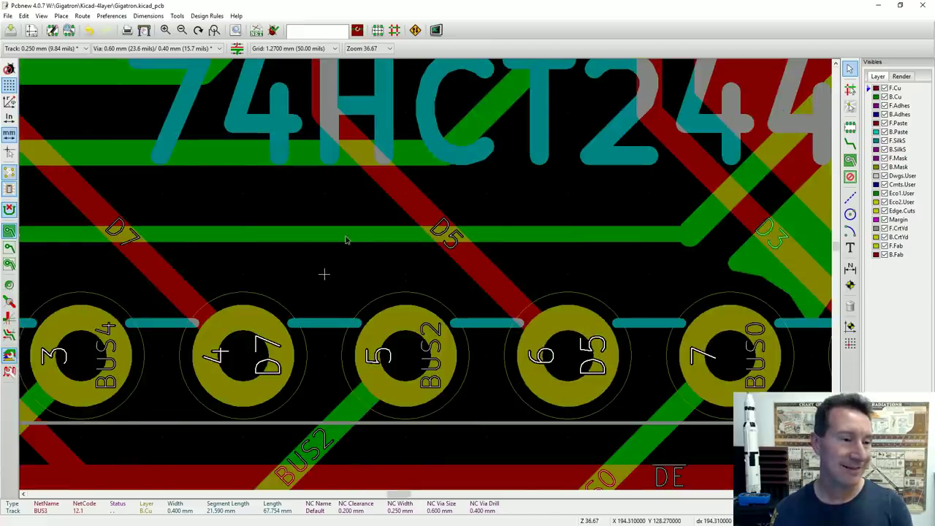
{"action": "scroll", "coordinate": [346, 239], "scroll_direction": "down", "scroll_amount": 2, "text": "shift"}
{"action": "scroll", "coordinate": [345, 240], "scroll_direction": "up", "scroll_amount": 2, "text": "shift"}
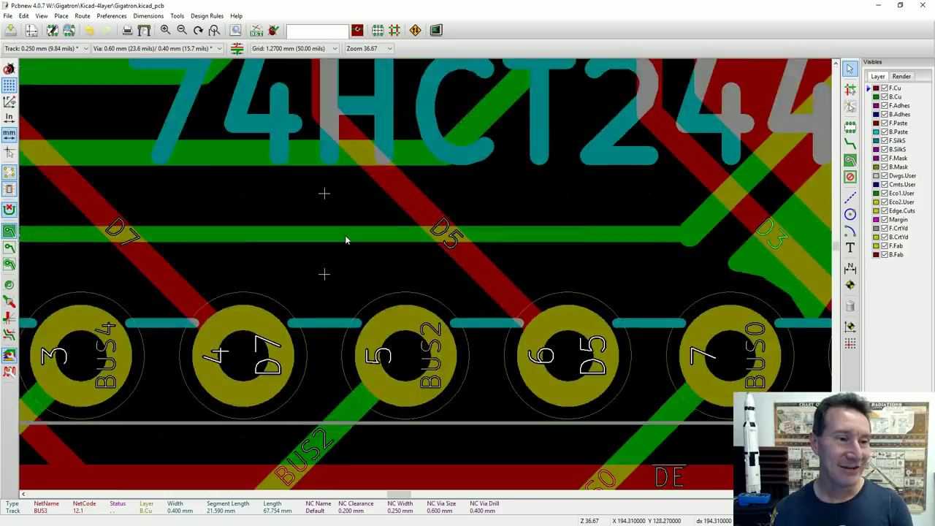
{"action": "scroll", "coordinate": [345, 240], "scroll_direction": "down", "scroll_amount": 2, "text": "shift"}
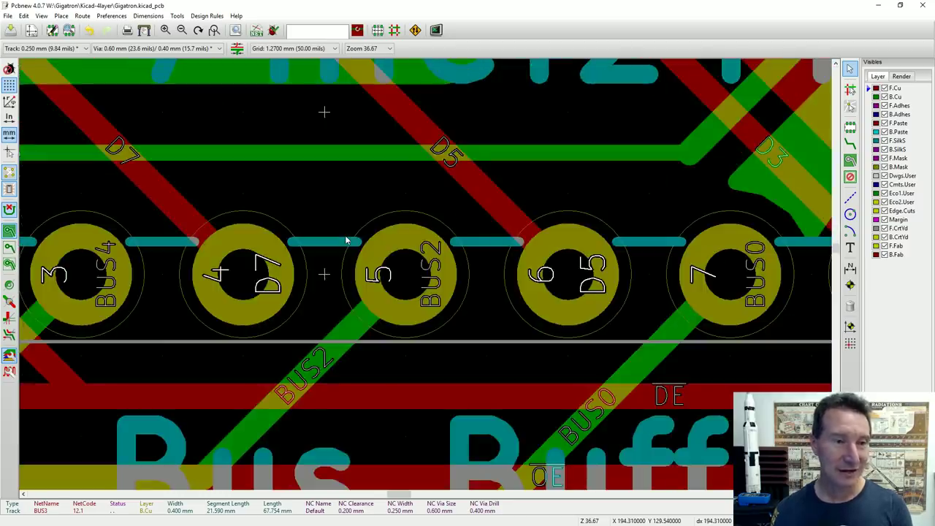
Step: Undo the last width change of the BUS3 track on B.Cu beneath the 74HCT244
{"action": "key", "text": "ctrl+z"}
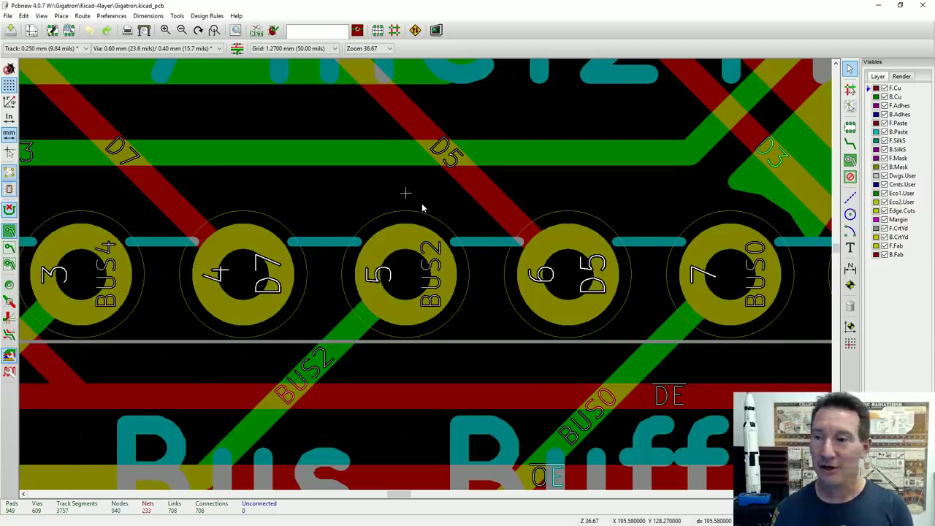
{"action": "scroll", "coordinate": [423, 206], "scroll_direction": "right", "scroll_amount": 1, "text": "ctrl"}
{"action": "scroll", "coordinate": [424, 241], "scroll_direction": "down", "scroll_amount": 4}
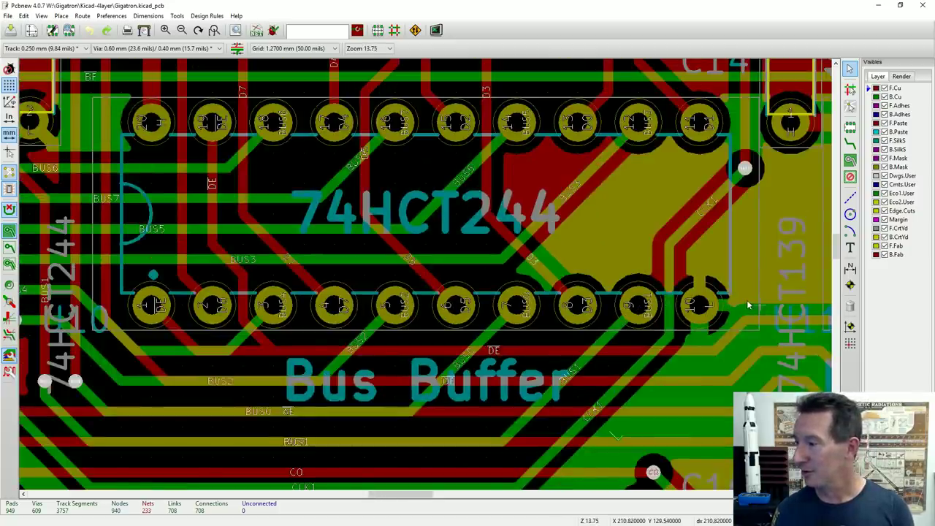
Step: Switch the board display to the OpenGL canvas and inspect the properties of the 74HCT244 footprint U10
{"action": "left_click", "coordinate": [368, 264]}
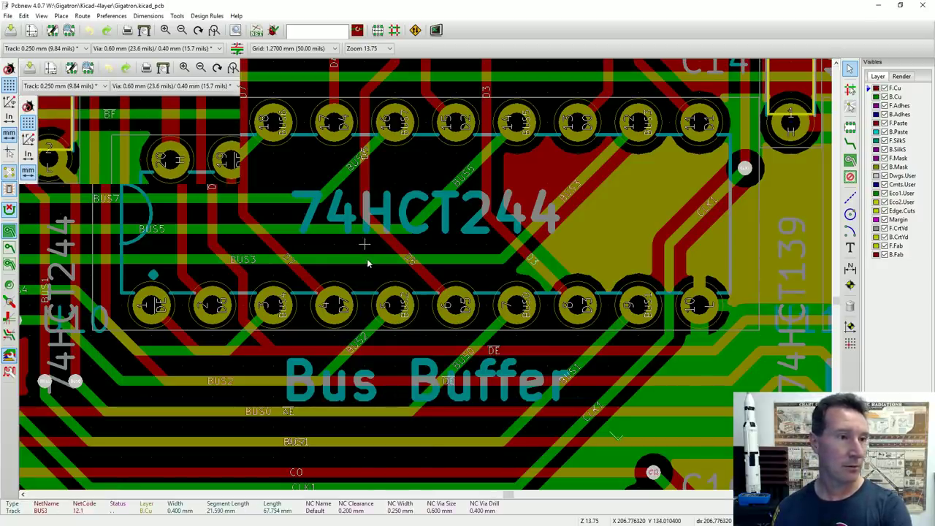
{"action": "key", "text": "F11"}
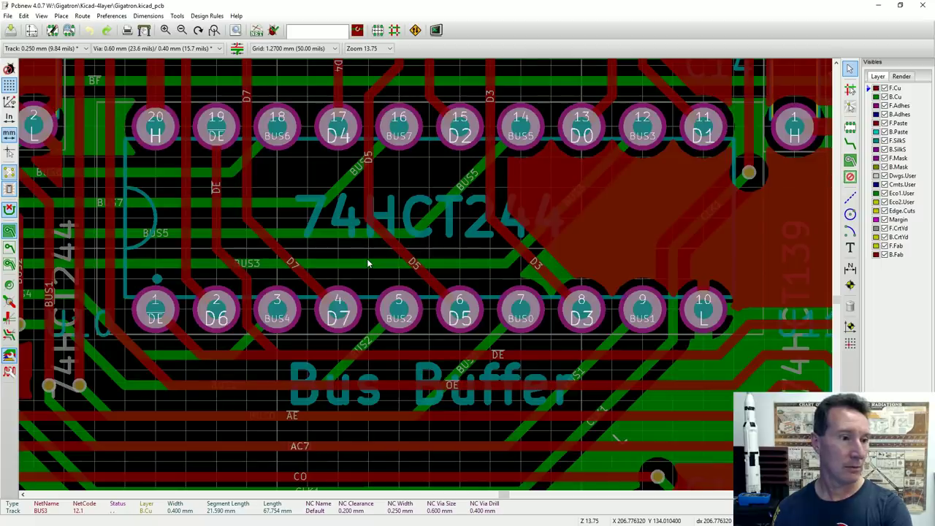
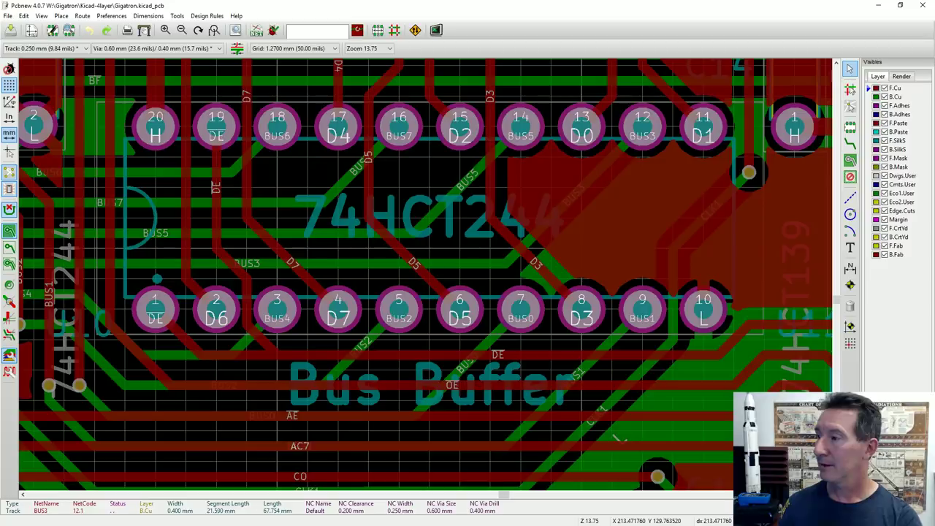
{"action": "left_click", "coordinate": [370, 284]}
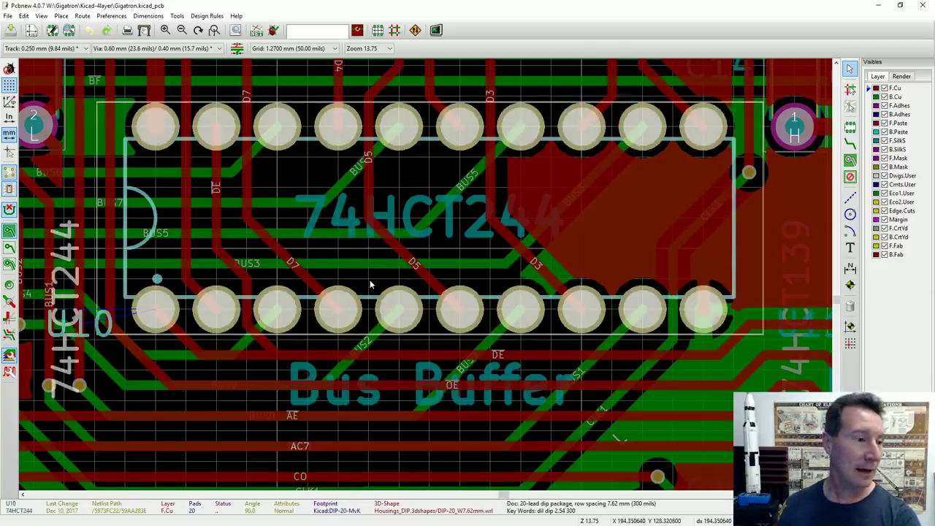
{"action": "key", "text": "Escape"}
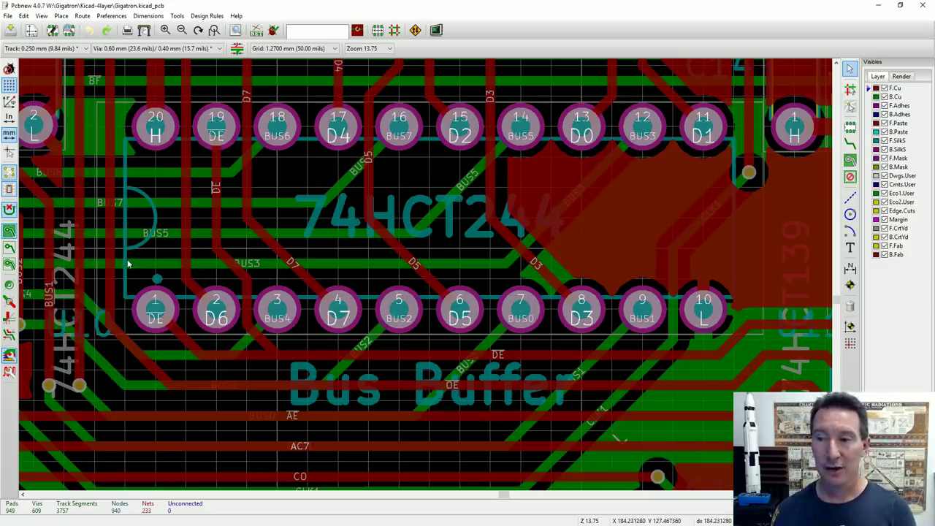
Step: Inspect the properties of U10's pads 4 and 5, the ~BF track on B.Cu and the ~DE track on F.Cu
{"action": "left_click", "coordinate": [345, 300]}
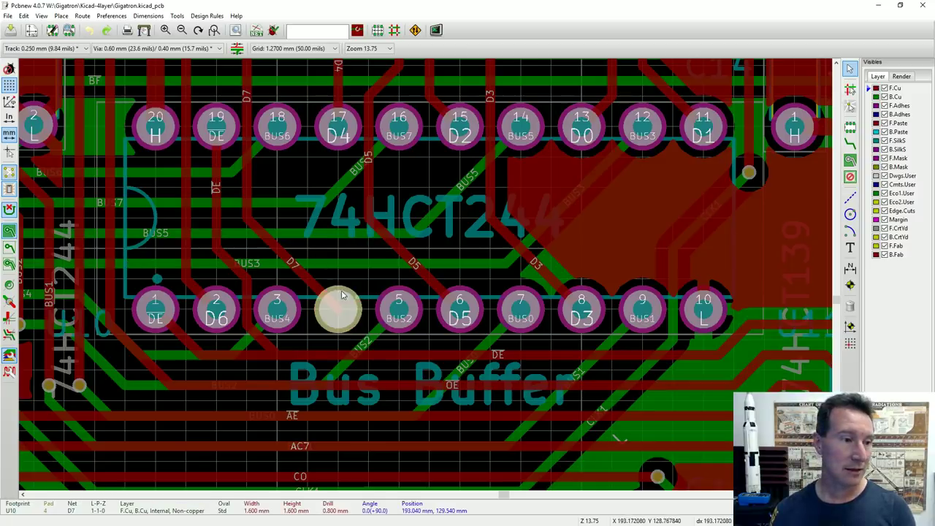
{"action": "left_click", "coordinate": [398, 307]}
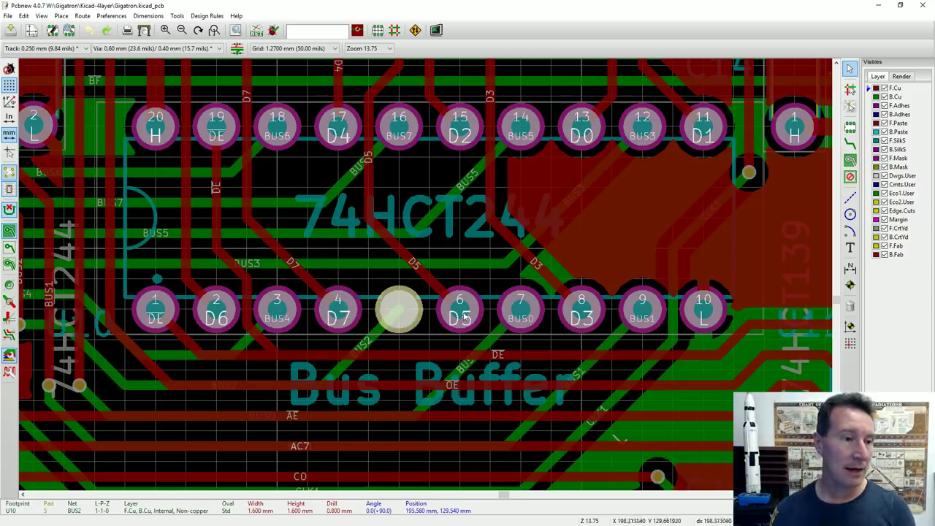
{"action": "left_click", "coordinate": [427, 289]}
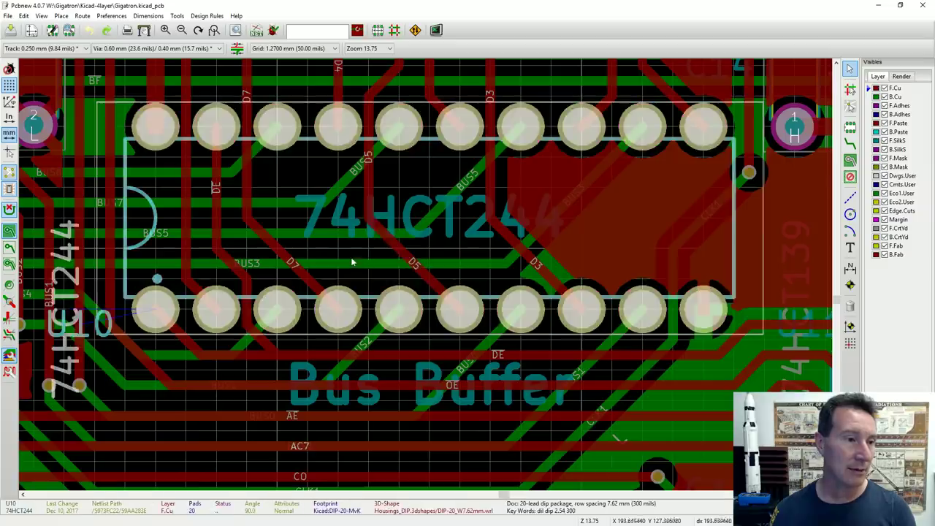
{"action": "left_click", "coordinate": [347, 268]}
{"action": "left_click", "coordinate": [347, 269]}
{"action": "left_click", "coordinate": [298, 85]}
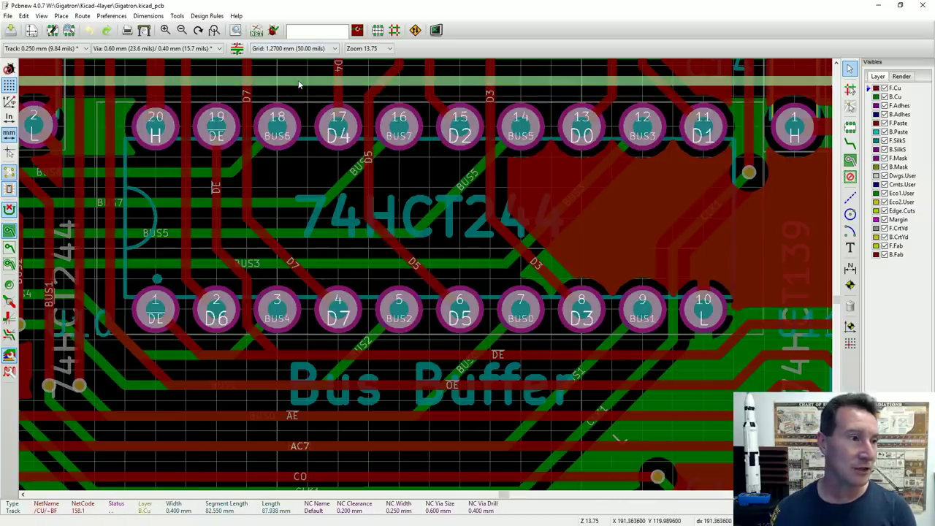
{"action": "left_click", "coordinate": [393, 358]}
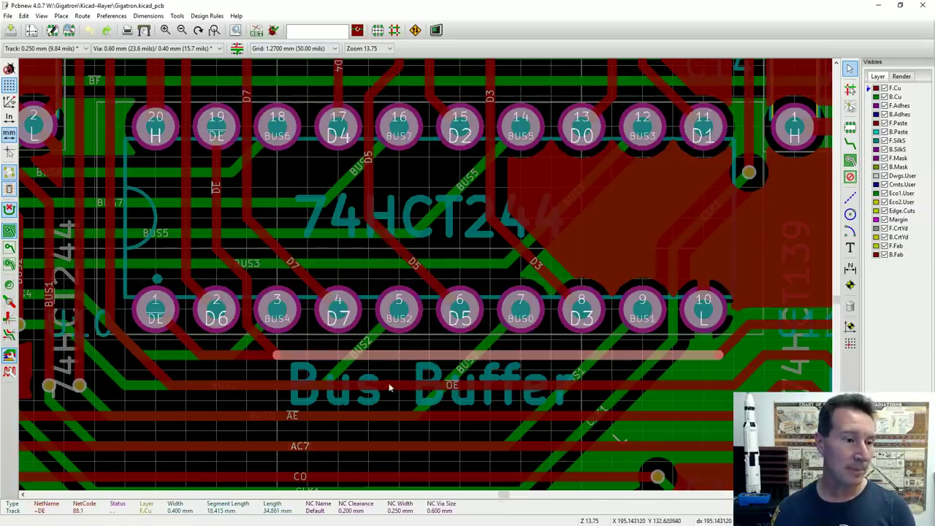
{"action": "left_click", "coordinate": [451, 399]}
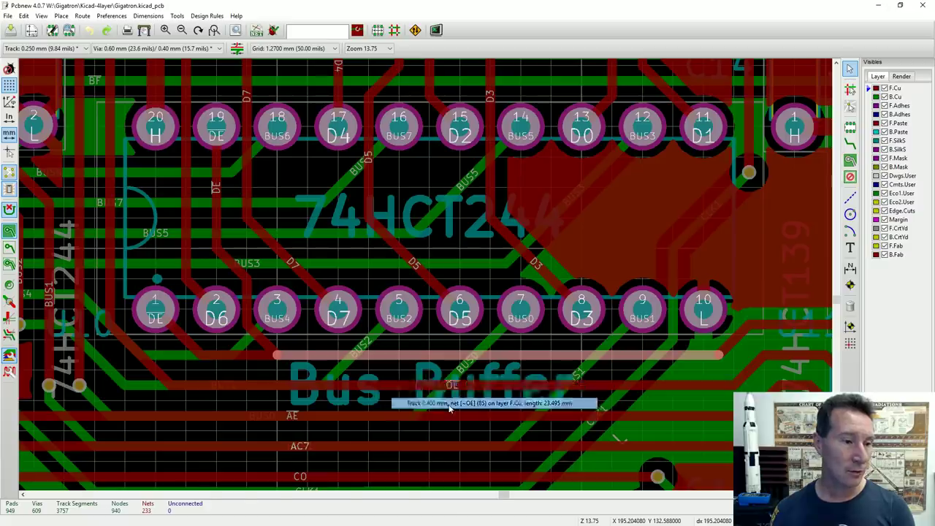
Step: Select the BUS0 via near the 74HCT244 and examine up close how its F.Cu and B.Cu tracks join
{"action": "left_click", "coordinate": [83, 387]}
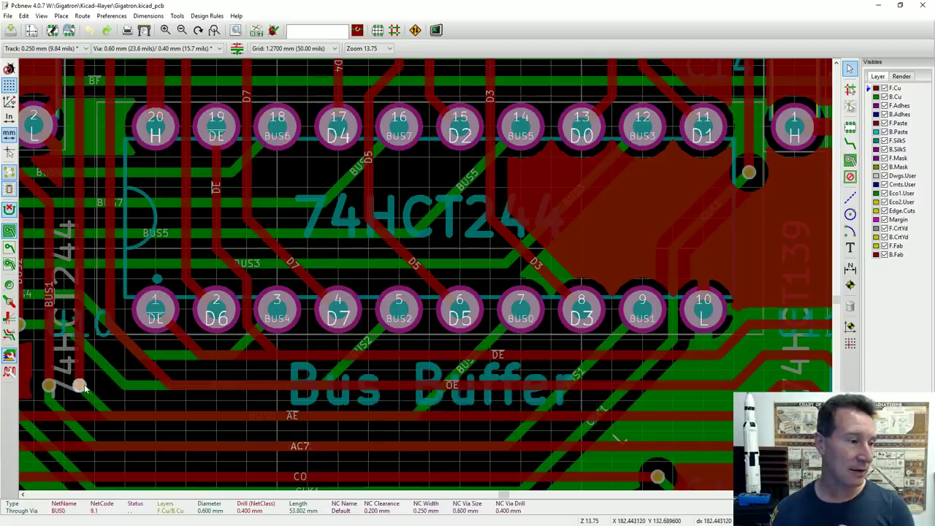
{"action": "scroll", "coordinate": [92, 392], "scroll_direction": "up", "scroll_amount": 4}
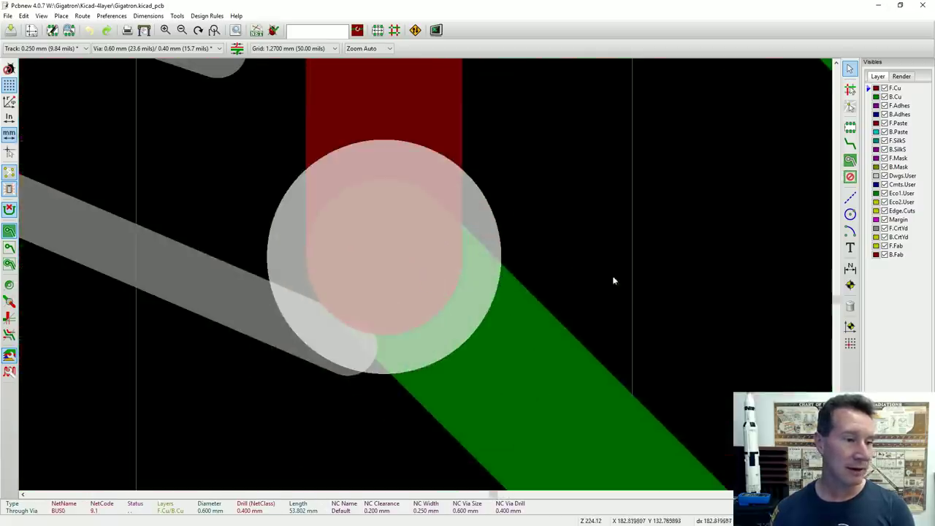
{"action": "scroll", "coordinate": [437, 228], "scroll_direction": "down", "scroll_amount": 2}
{"action": "scroll", "coordinate": [431, 285], "scroll_direction": "down", "scroll_amount": 5}
{"action": "scroll", "coordinate": [431, 285], "scroll_direction": "up", "scroll_amount": 6}
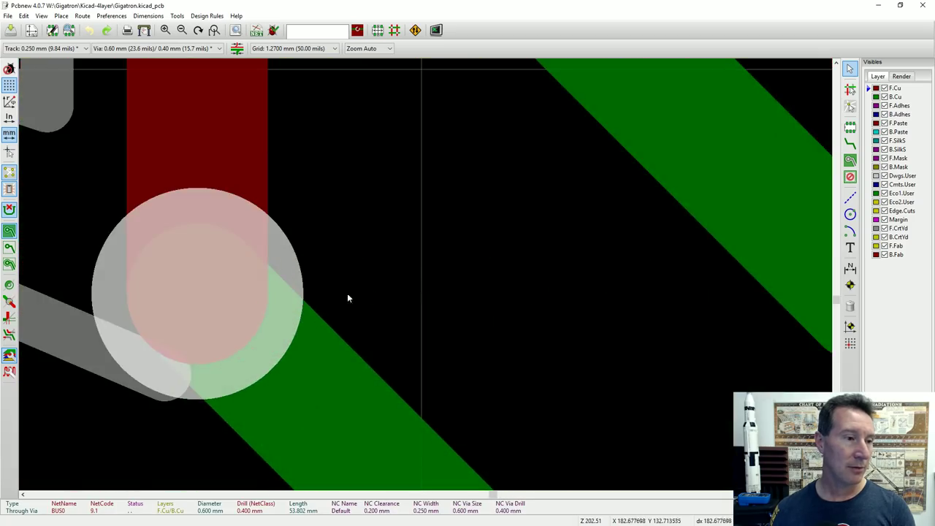
{"action": "scroll", "coordinate": [401, 285], "scroll_direction": "down", "scroll_amount": 9}
{"action": "scroll", "coordinate": [401, 284], "scroll_direction": "up", "scroll_amount": 5}
{"action": "scroll", "coordinate": [416, 279], "scroll_direction": "down", "scroll_amount": 4}
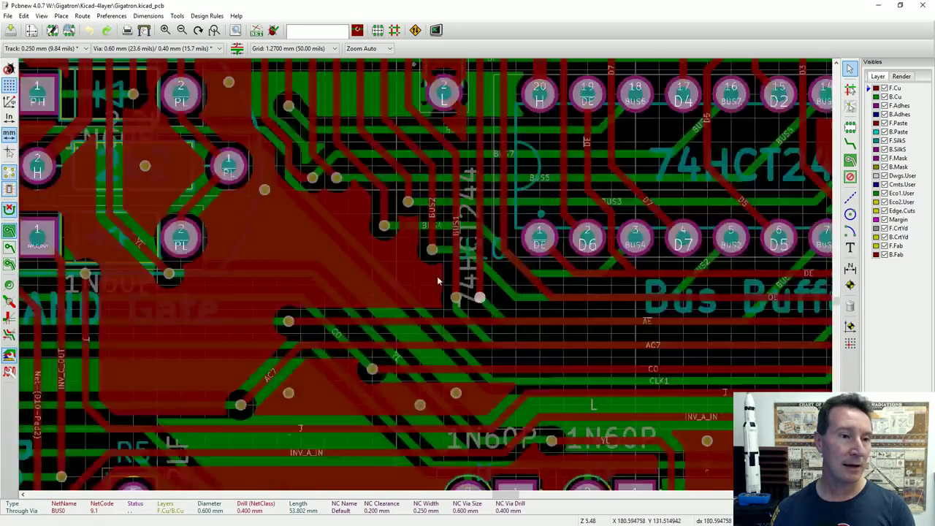
Step: Compare how the whole Gigatron board is rendered in the OpenGL canvas and in the default canvas
{"action": "scroll", "coordinate": [431, 283], "scroll_direction": "down", "scroll_amount": 5}
{"action": "scroll", "coordinate": [431, 283], "scroll_direction": "up", "scroll_amount": 12}
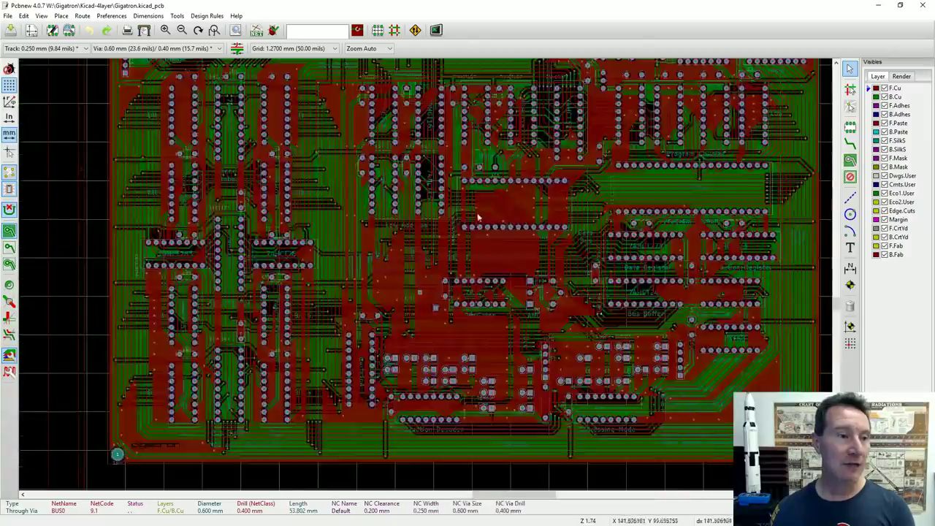
{"action": "scroll", "coordinate": [430, 283], "scroll_direction": "down", "scroll_amount": 11}
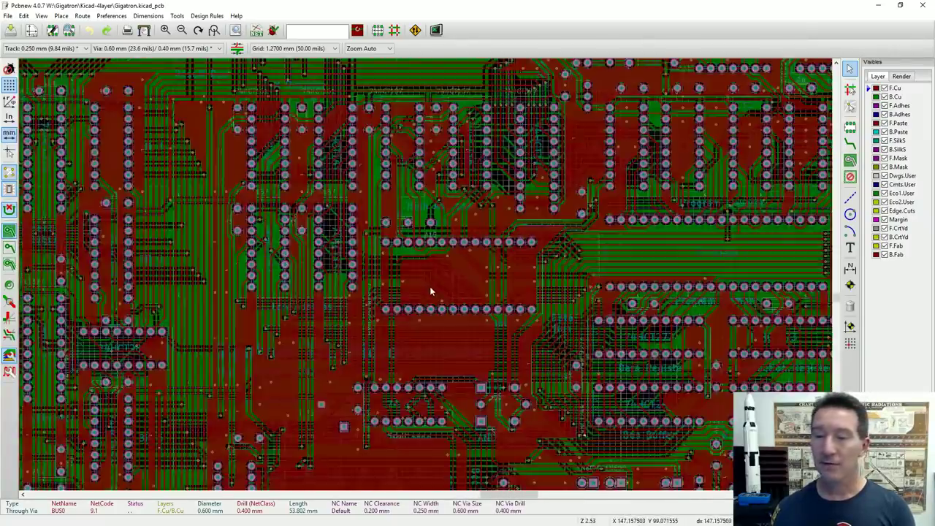
{"action": "scroll", "coordinate": [430, 281], "scroll_direction": "down", "scroll_amount": 2}
{"action": "scroll", "coordinate": [430, 282], "scroll_direction": "down", "scroll_amount": 1}
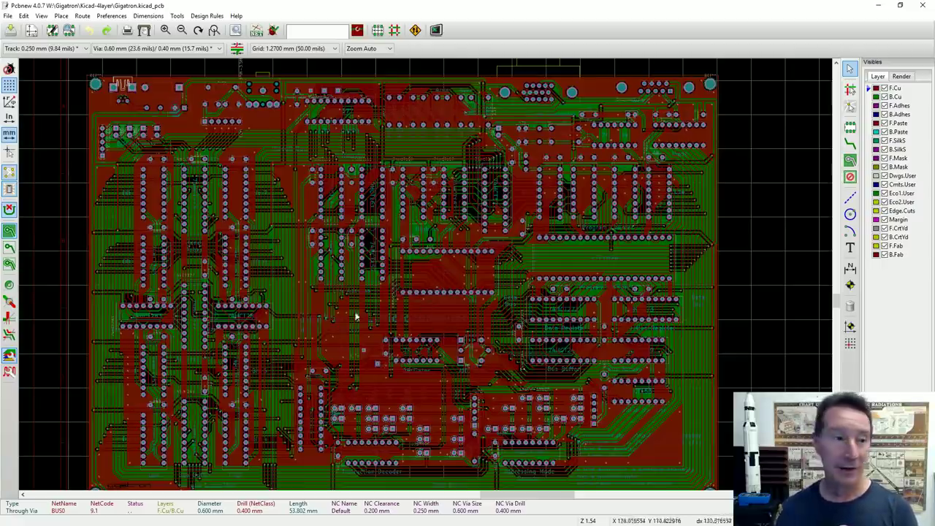
{"action": "left_click", "coordinate": [106, 315]}
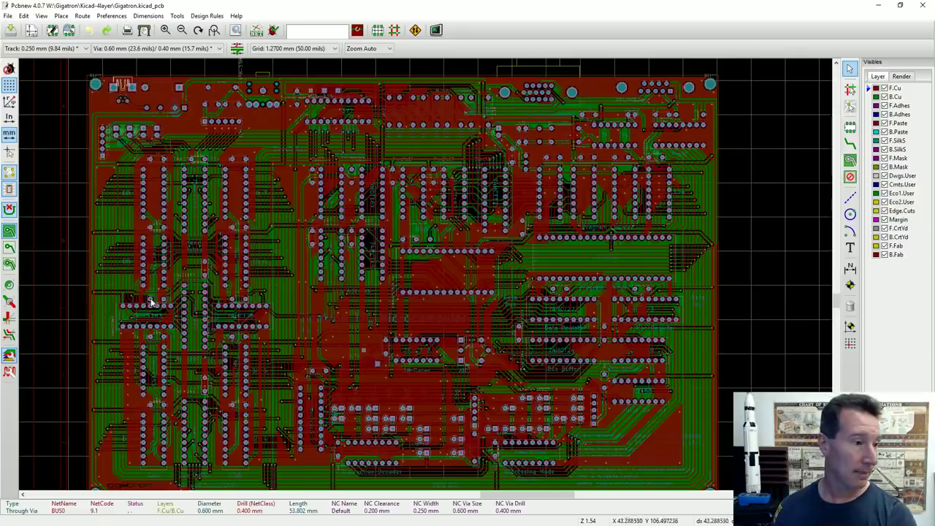
{"action": "key", "text": "F11"}
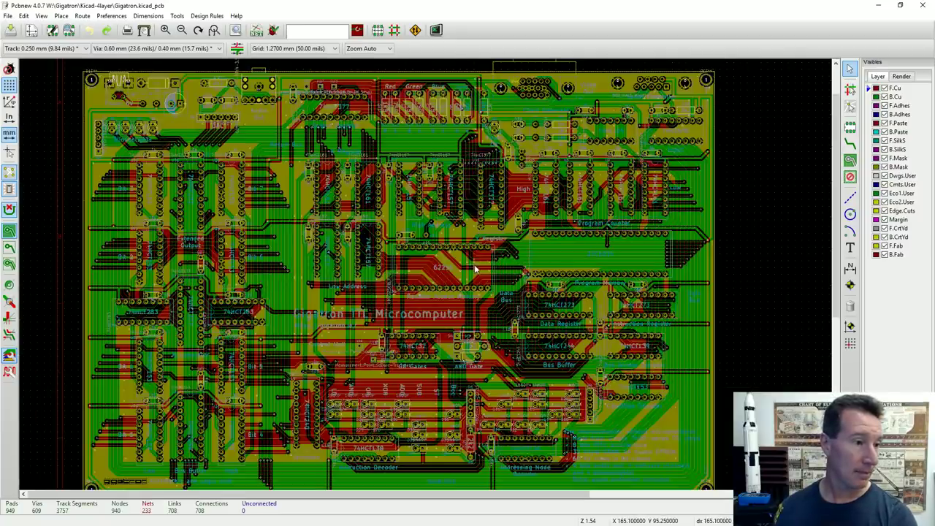
Step: Examine the tracks and vias around the 74HCT157 chips U34 and U35 and the AL via near C30 in the default canvas
{"action": "scroll", "coordinate": [326, 258], "scroll_direction": "up", "scroll_amount": 1}
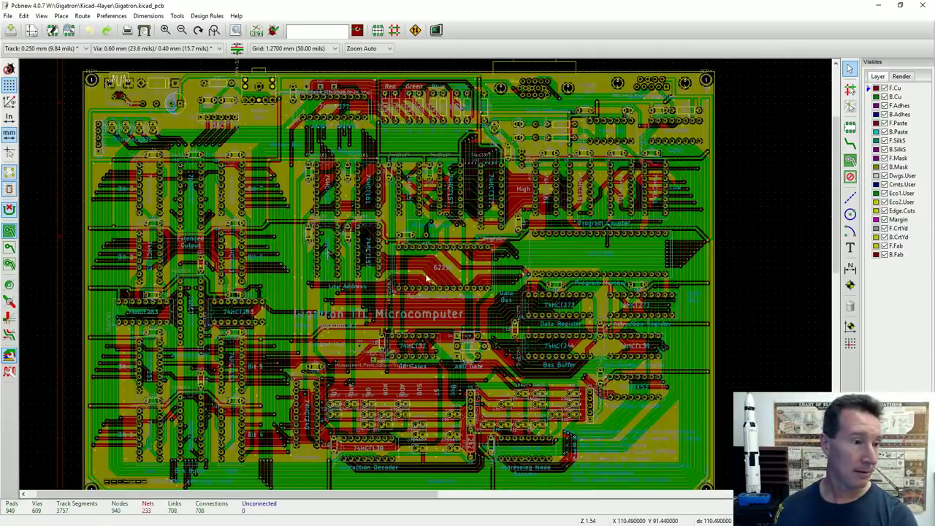
{"action": "scroll", "coordinate": [428, 274], "scroll_direction": "up", "scroll_amount": 6}
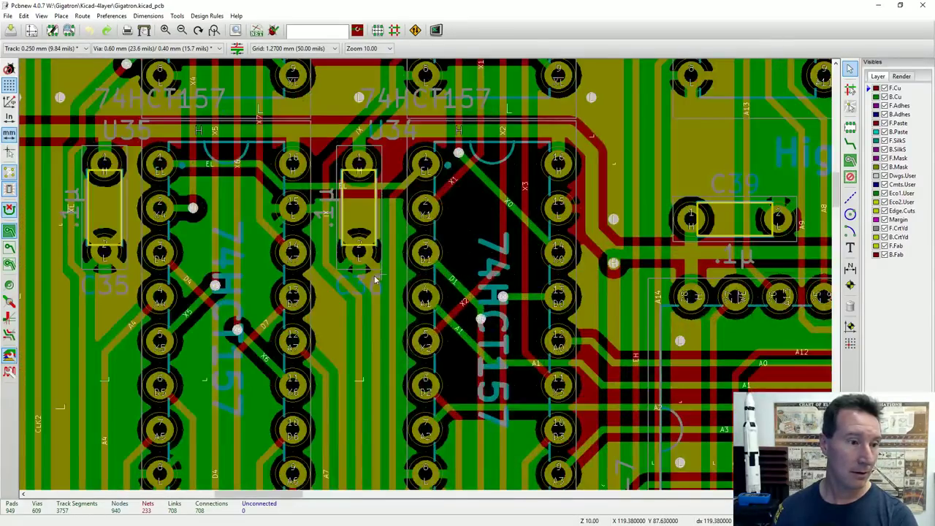
{"action": "scroll", "coordinate": [427, 277], "scroll_direction": "up", "scroll_amount": 1}
{"action": "scroll", "coordinate": [428, 278], "scroll_direction": "down", "scroll_amount": 3}
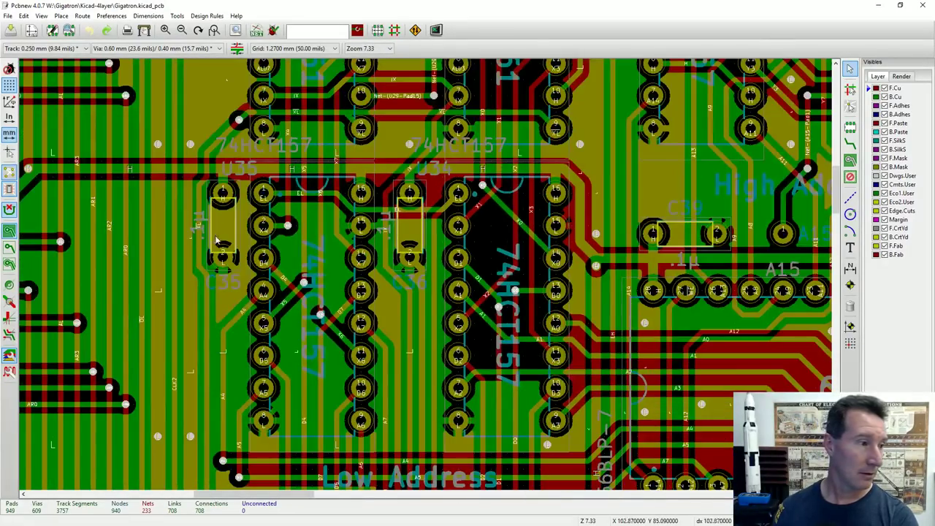
{"action": "scroll", "coordinate": [71, 246], "scroll_direction": "up", "scroll_amount": 2}
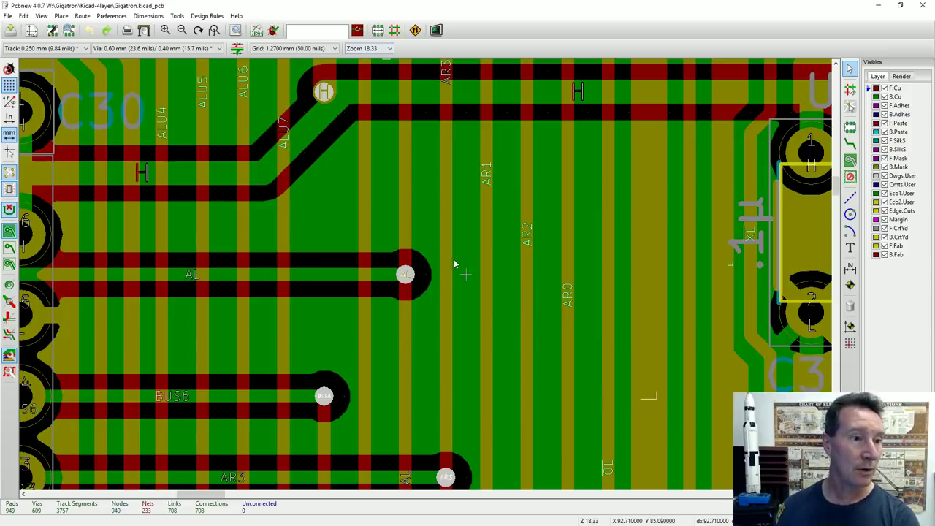
{"action": "key", "text": "alt"}
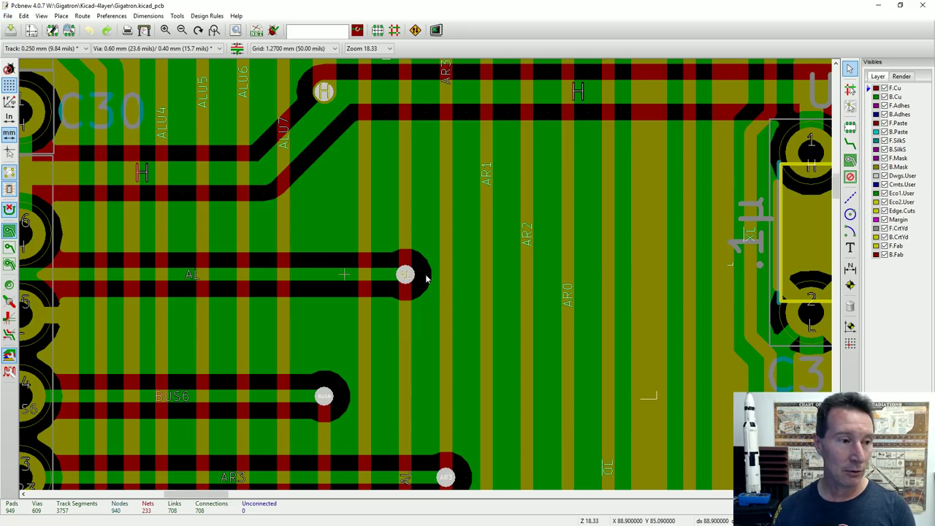
{"action": "scroll", "coordinate": [428, 275], "scroll_direction": "down", "scroll_amount": 5}
{"action": "scroll", "coordinate": [427, 277], "scroll_direction": "up", "scroll_amount": 2}
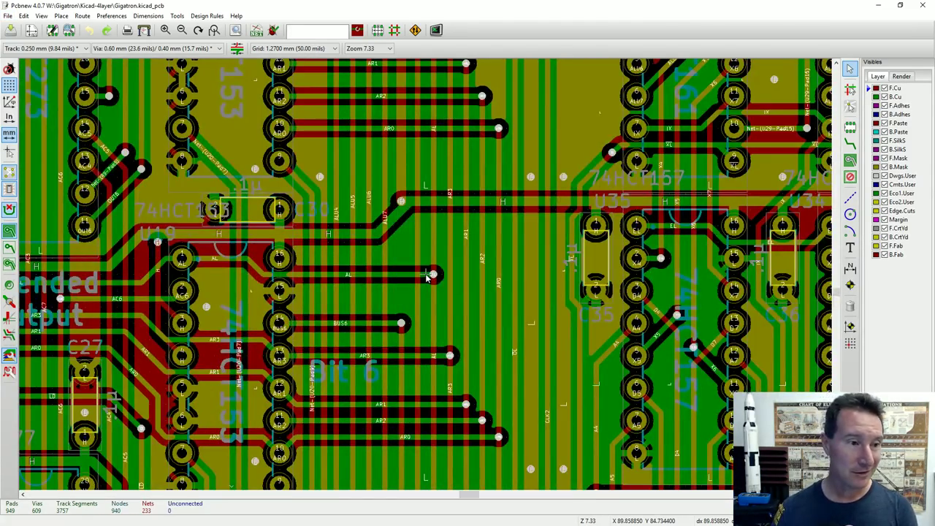
Step: Switch the display to the OpenGL canvas and examine the Net-(U22-Pad9) and Net-(U23-Pad9) tracks under the 74HCT283
{"action": "key", "text": "Page_Down"}
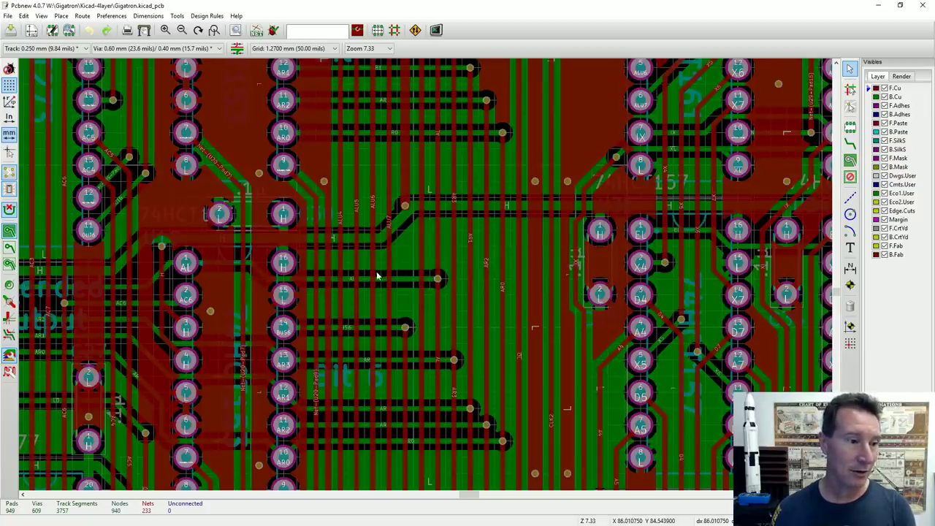
{"action": "scroll", "coordinate": [377, 273], "scroll_direction": "up", "scroll_amount": 1}
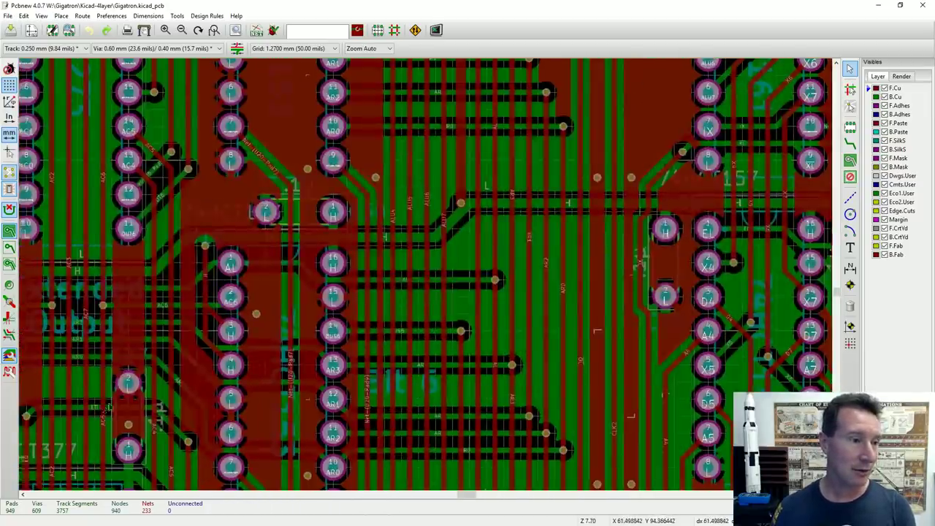
{"action": "middle_click_drag", "start_coordinate": [219, 474], "coordinate": [425, 169]}
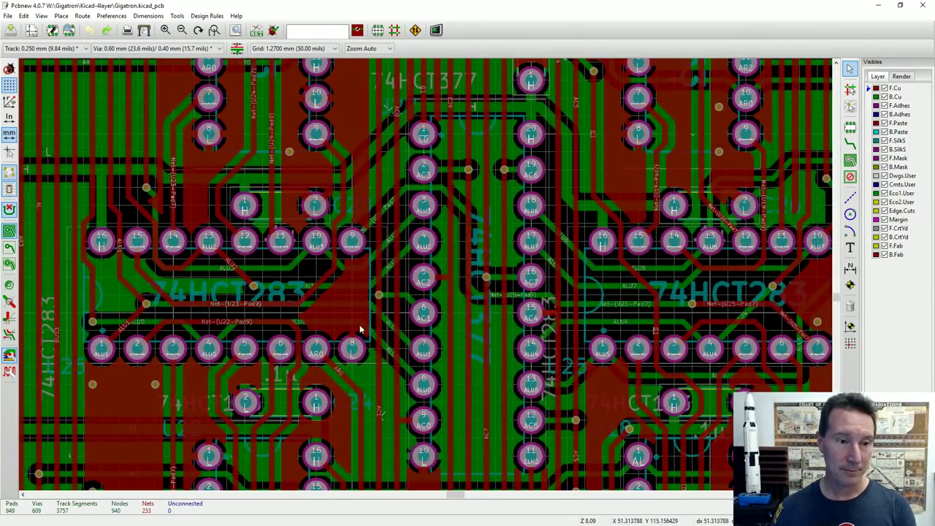
{"action": "middle_click_drag", "start_coordinate": [360, 326], "coordinate": [355, 277]}
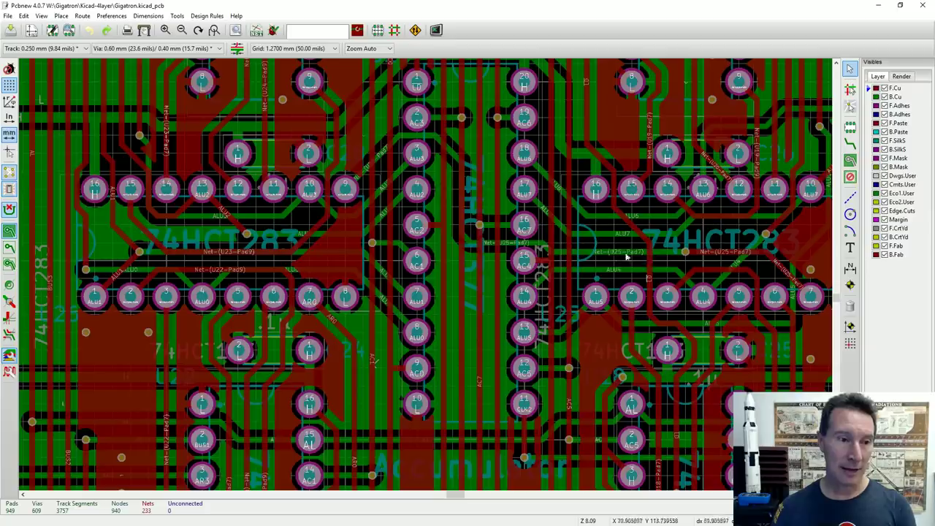
{"action": "scroll", "coordinate": [645, 261], "scroll_direction": "left", "scroll_amount": 3, "text": "ctrl"}
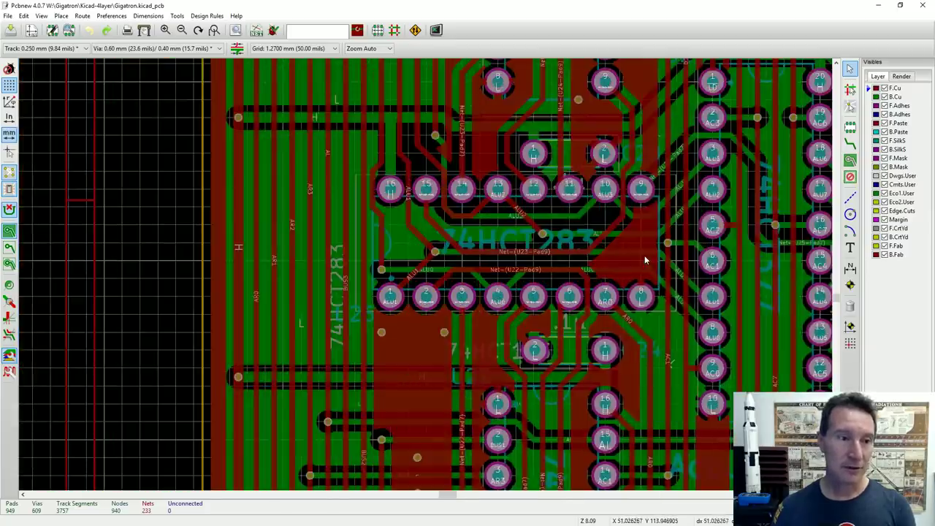
{"action": "scroll", "coordinate": [520, 270], "scroll_direction": "up", "scroll_amount": 6}
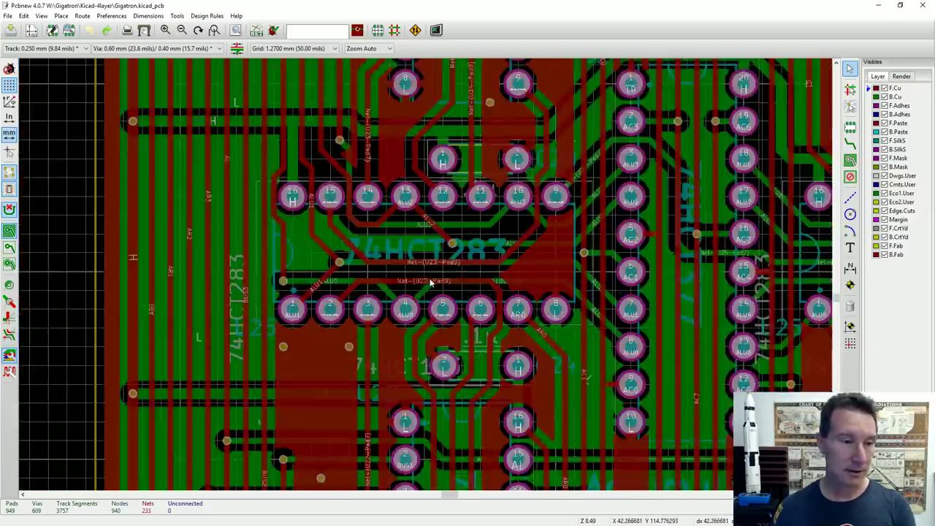
{"action": "scroll", "coordinate": [431, 282], "scroll_direction": "down", "scroll_amount": 2}
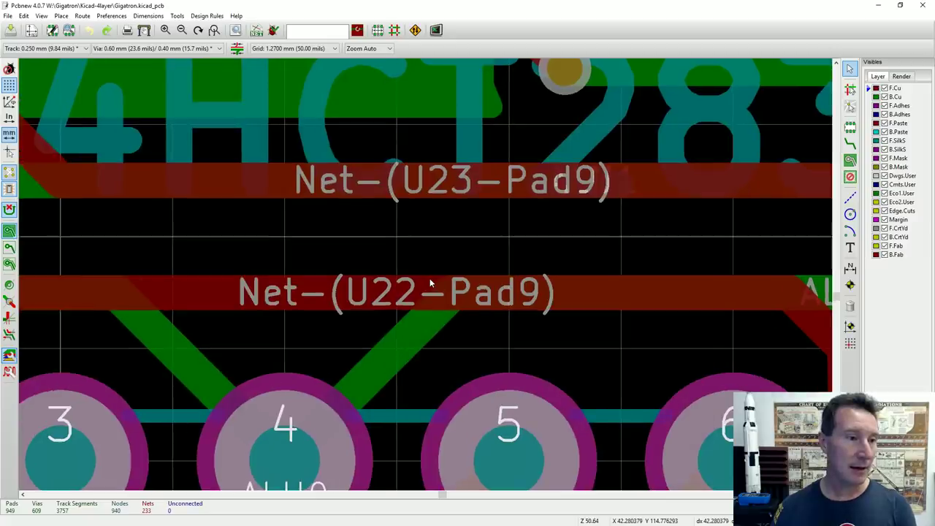
Step: Compare the Net-(U22-Pad9) track up close with the wider routing around the 74HCT283 and 74HCT377 chips
{"action": "scroll", "coordinate": [430, 281], "scroll_direction": "up", "scroll_amount": 5}
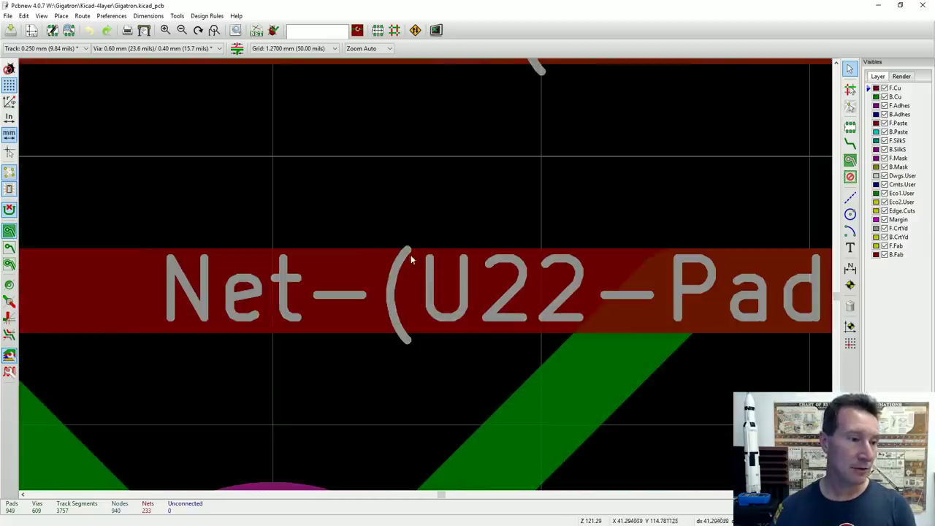
{"action": "scroll", "coordinate": [448, 334], "scroll_direction": "down", "scroll_amount": 8}
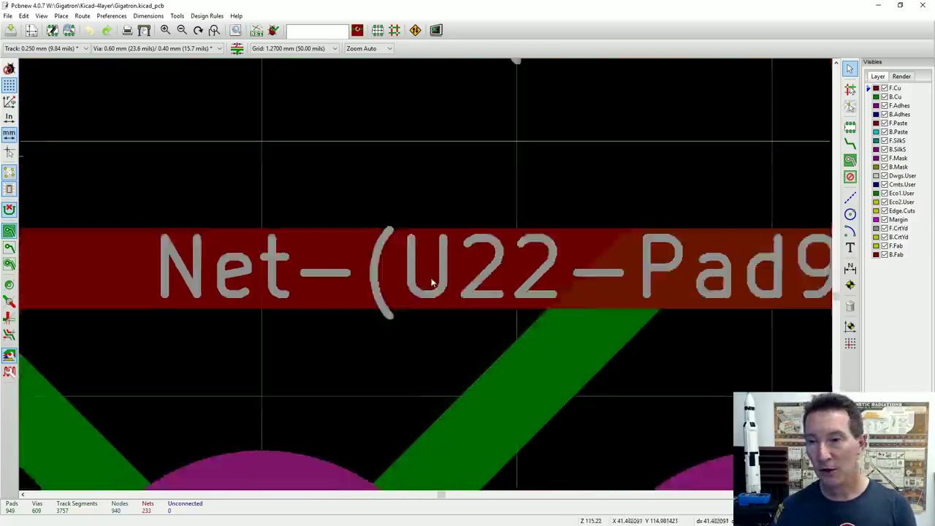
{"action": "scroll", "coordinate": [430, 283], "scroll_direction": "down", "scroll_amount": 2}
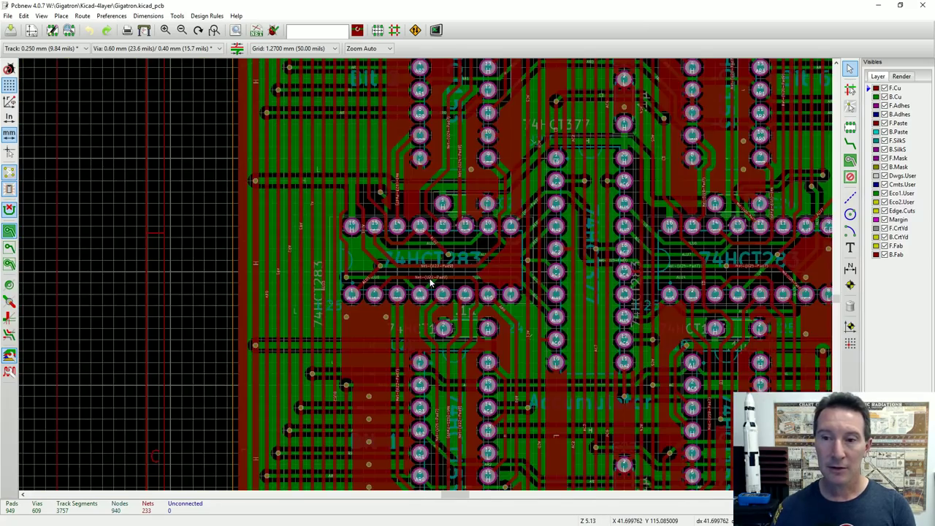
{"action": "scroll", "coordinate": [430, 283], "scroll_direction": "up", "scroll_amount": 5}
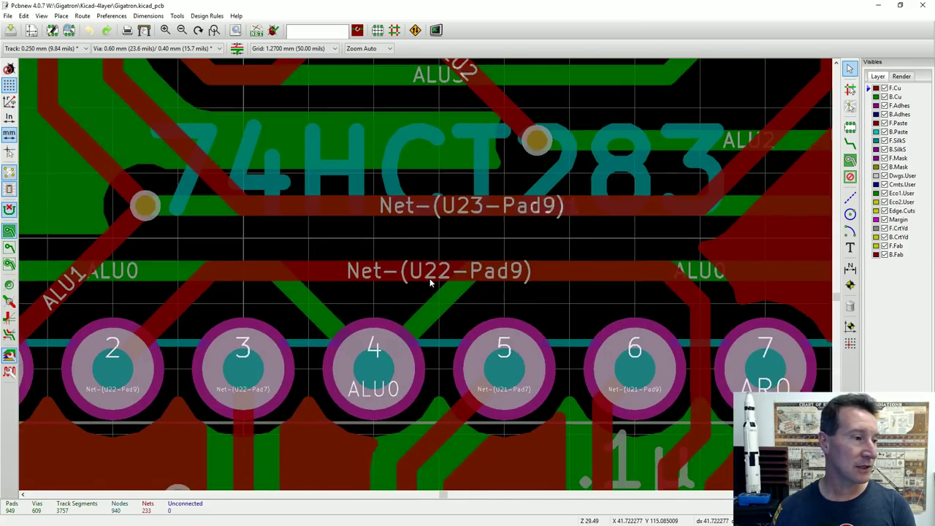
{"action": "scroll", "coordinate": [430, 283], "scroll_direction": "down", "scroll_amount": 2}
{"action": "scroll", "coordinate": [431, 283], "scroll_direction": "down", "scroll_amount": 5}
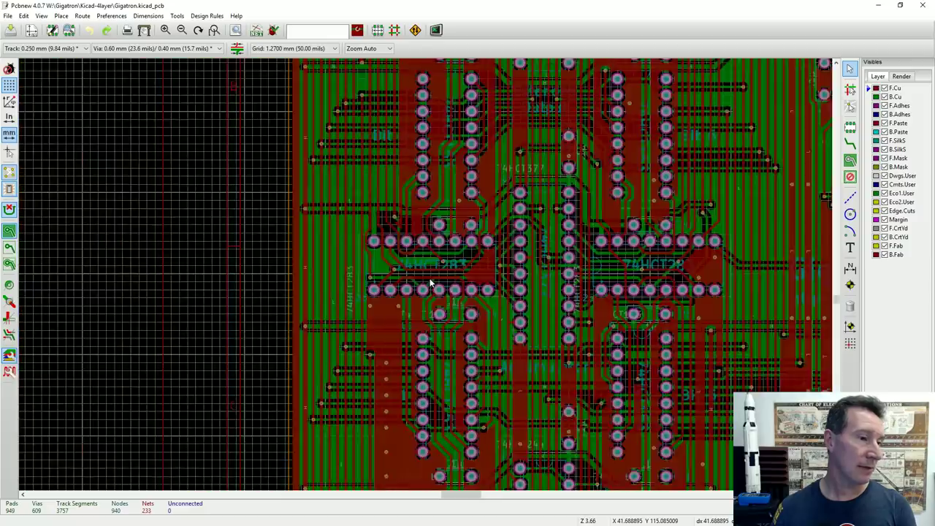
{"action": "scroll", "coordinate": [431, 284], "scroll_direction": "up", "scroll_amount": 1}
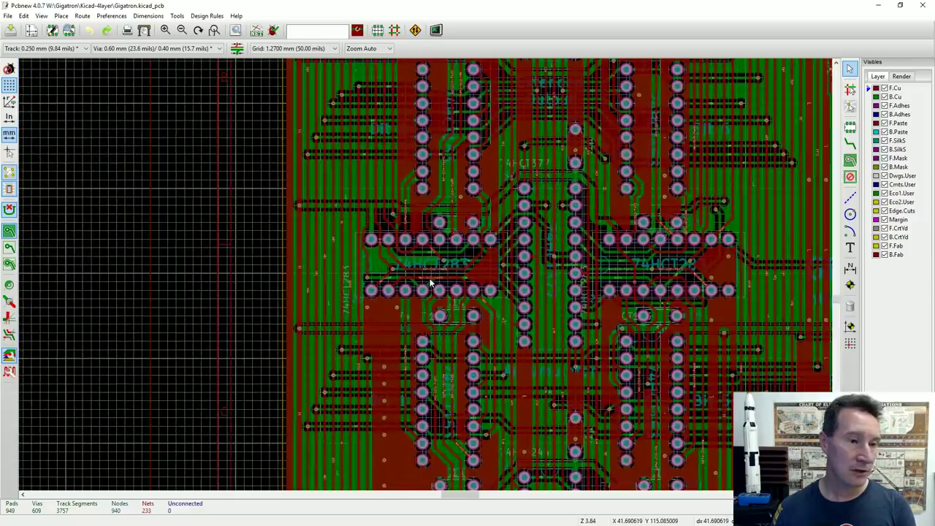
{"action": "scroll", "coordinate": [431, 283], "scroll_direction": "up", "scroll_amount": 2}
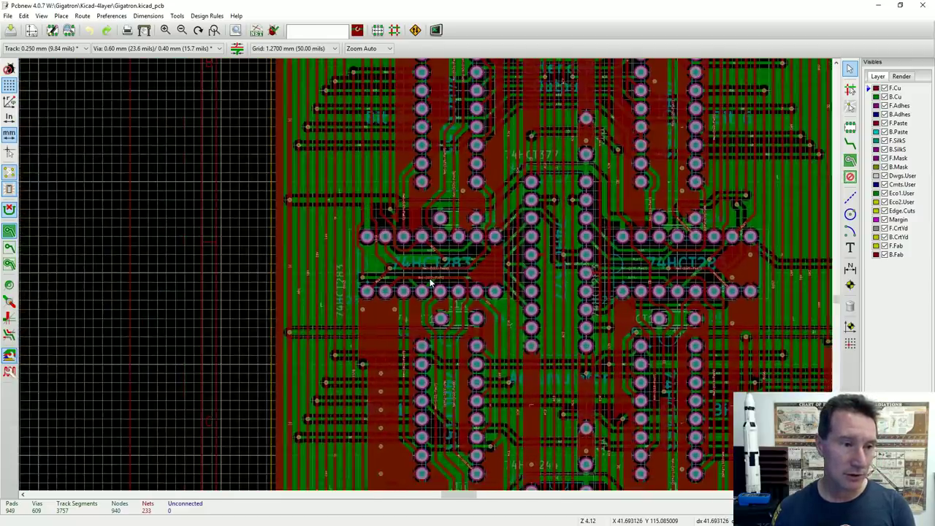
{"action": "scroll", "coordinate": [431, 284], "scroll_direction": "down", "scroll_amount": 2}
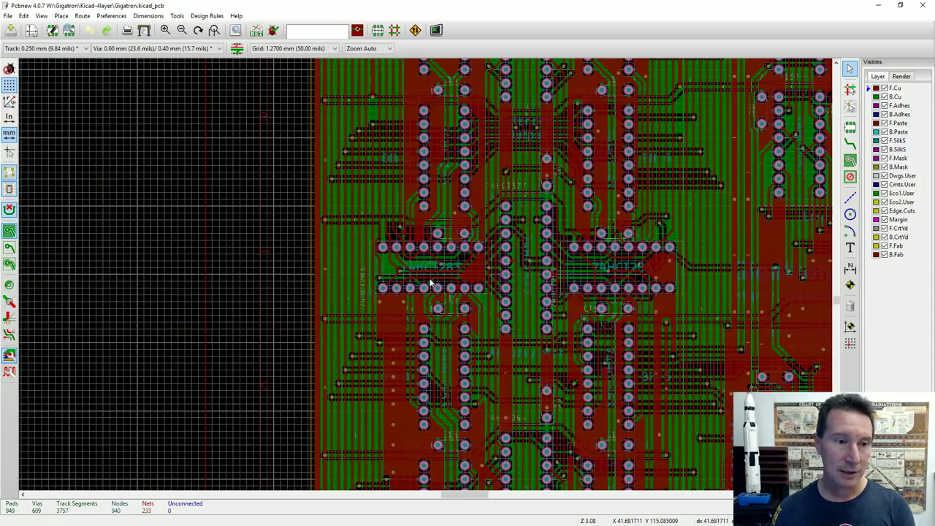
Step: Examine the gap between the Net-(U22-Pad9) and Net-(U23-Pad9) tracks and the B.Cu track crossing below them
{"action": "scroll", "coordinate": [431, 283], "scroll_direction": "up", "scroll_amount": 5}
{"action": "scroll", "coordinate": [431, 283], "scroll_direction": "up", "scroll_amount": 7}
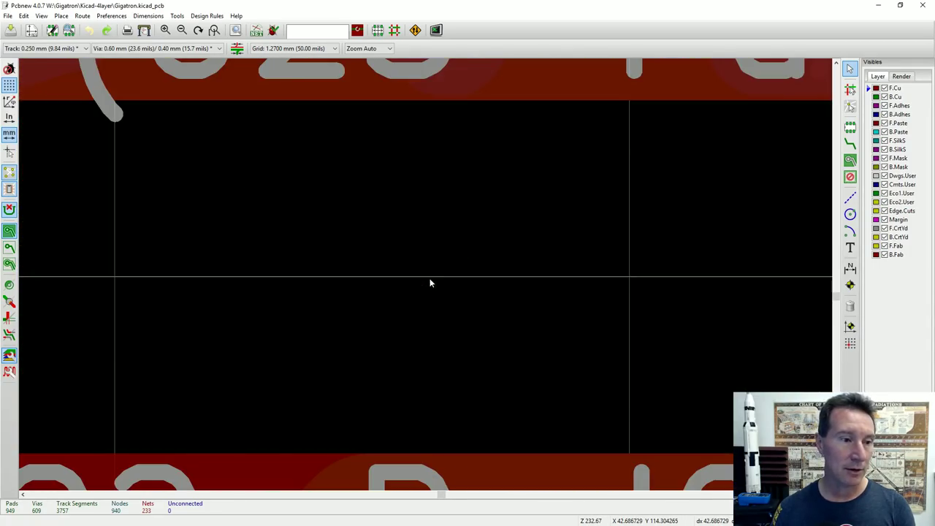
{"action": "scroll", "coordinate": [428, 290], "scroll_direction": "down", "scroll_amount": 1}
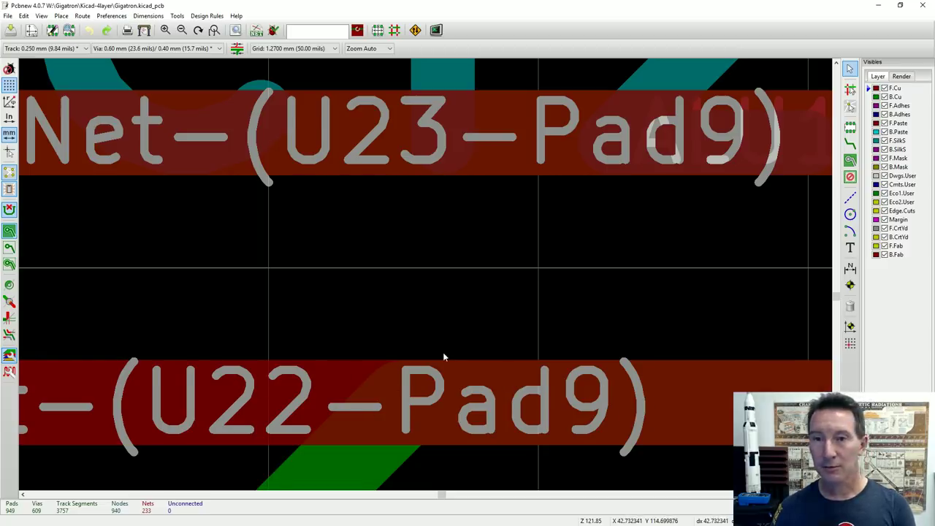
{"action": "scroll", "coordinate": [442, 354], "scroll_direction": "down", "scroll_amount": 1}
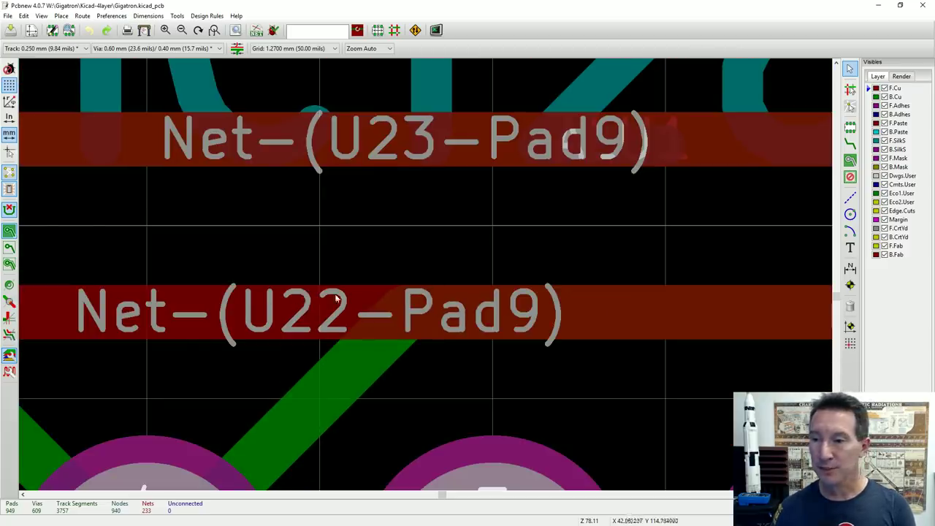
{"action": "scroll", "coordinate": [430, 280], "scroll_direction": "up", "scroll_amount": 1}
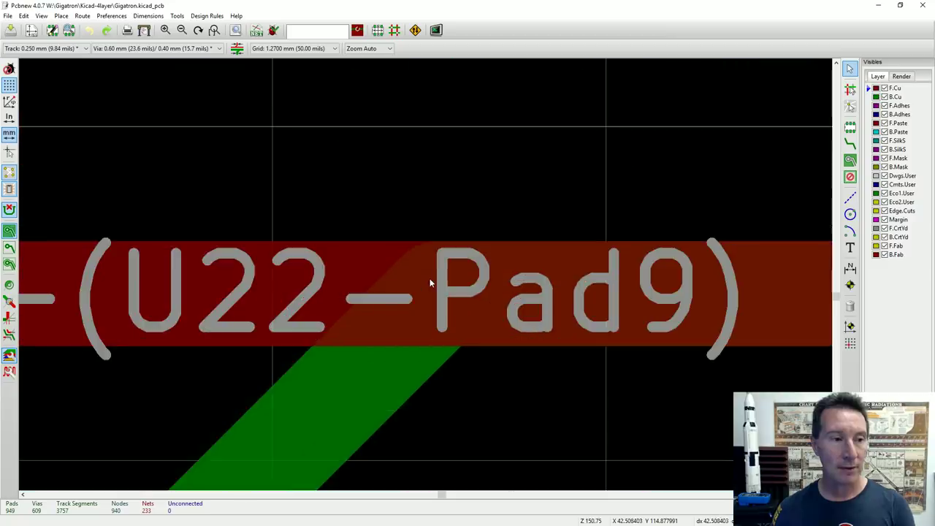
{"action": "scroll", "coordinate": [452, 284], "scroll_direction": "down", "scroll_amount": 3}
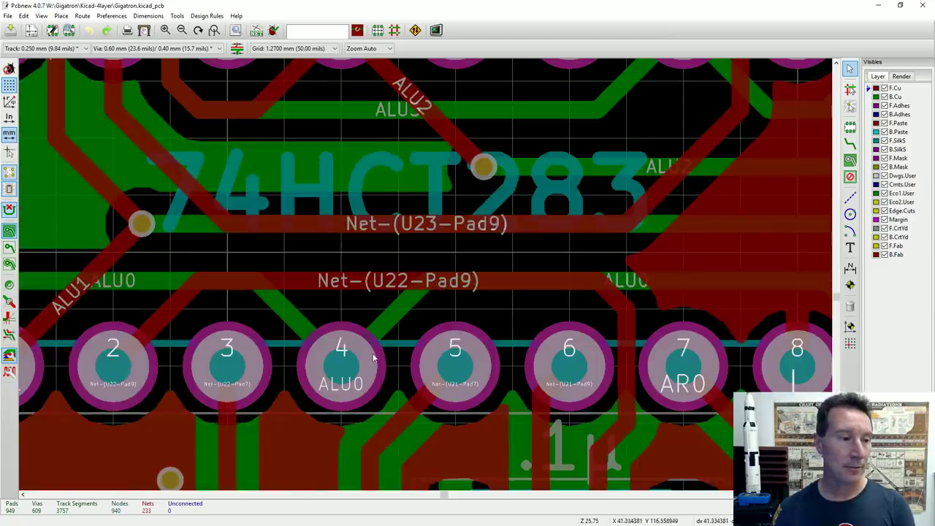
Step: Examine pads 2 to 4 of the 74HCT283 up close, including pad 3 on Net-(U22-Pad7)
{"action": "scroll", "coordinate": [430, 281], "scroll_direction": "up", "scroll_amount": 1}
{"action": "scroll", "coordinate": [193, 302], "scroll_direction": "up", "scroll_amount": 1}
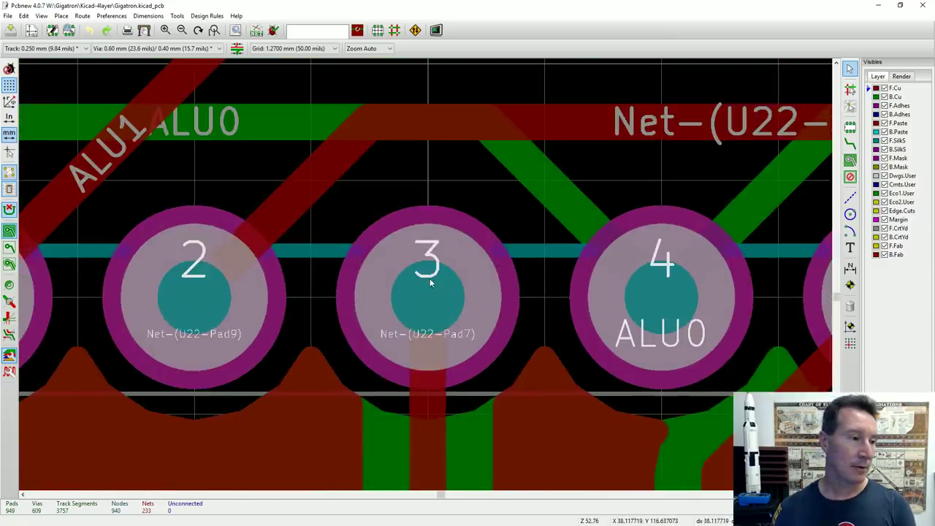
{"action": "scroll", "coordinate": [441, 276], "scroll_direction": "up", "scroll_amount": 2}
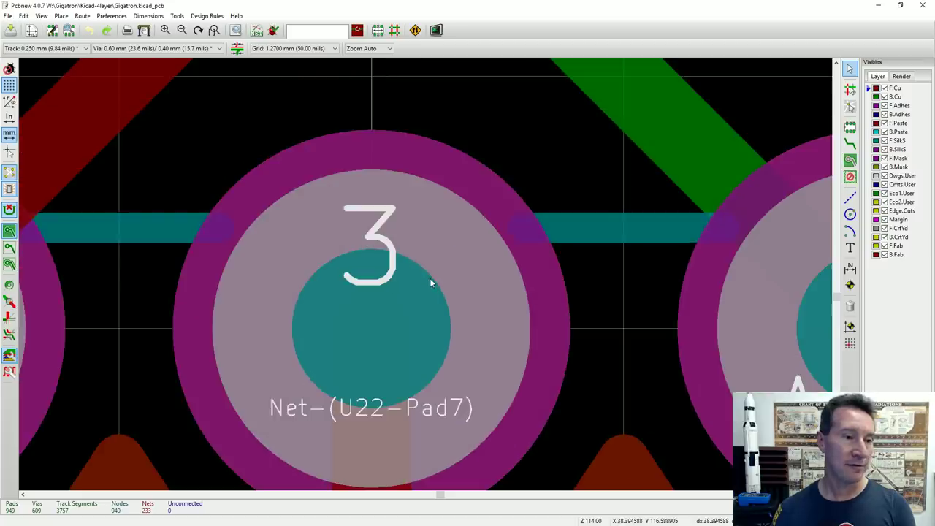
{"action": "scroll", "coordinate": [430, 281], "scroll_direction": "down", "scroll_amount": 6}
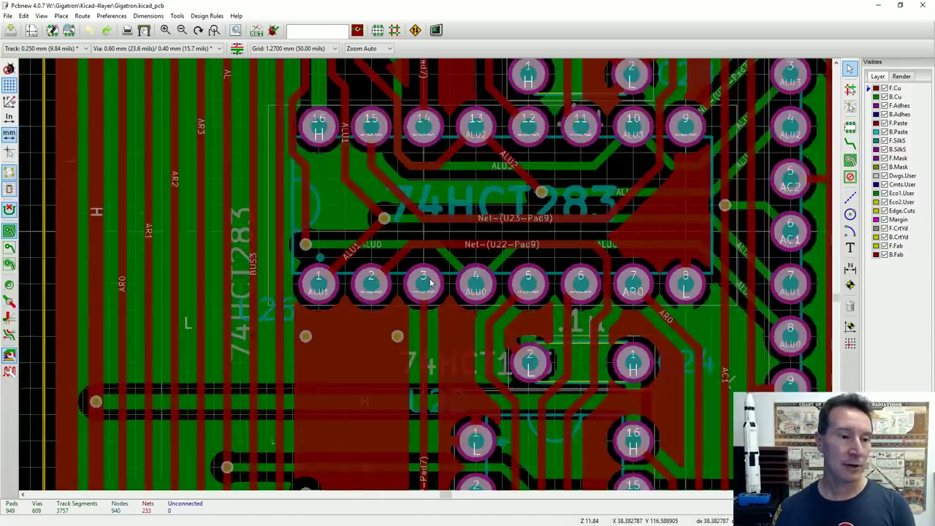
Step: Open the properties of pad 3 on the 74HCT283 and review the available pad types
{"action": "scroll", "coordinate": [430, 281], "scroll_direction": "down", "scroll_amount": 1}
{"action": "left_click", "coordinate": [433, 283]}
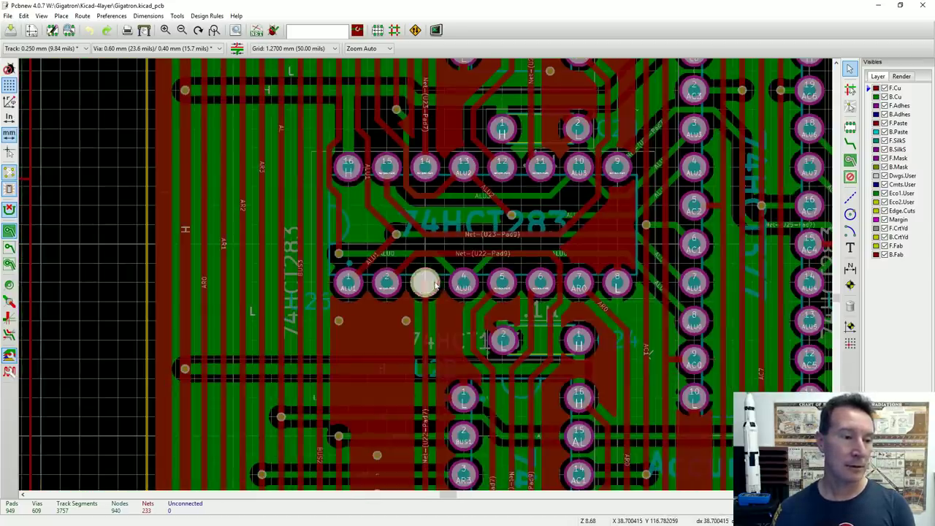
{"action": "double_click", "coordinate": [434, 284]}
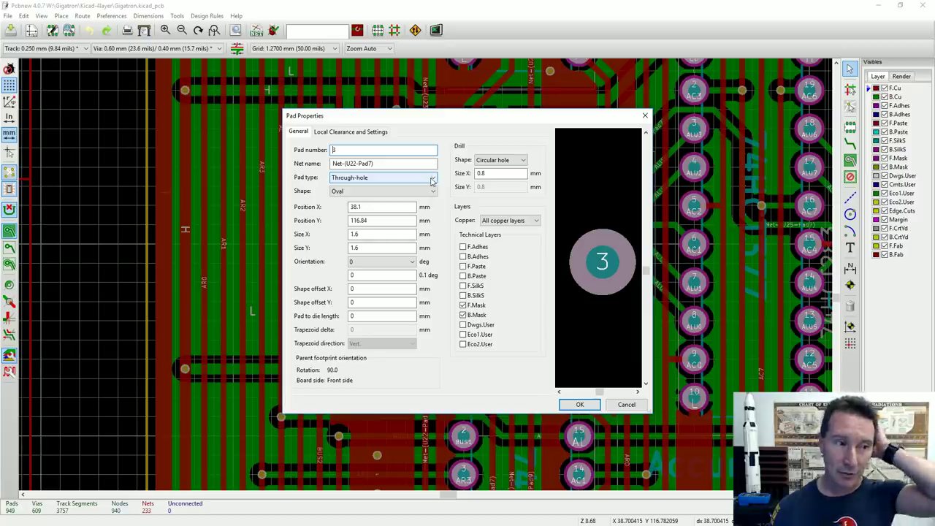
{"action": "left_click", "coordinate": [433, 179]}
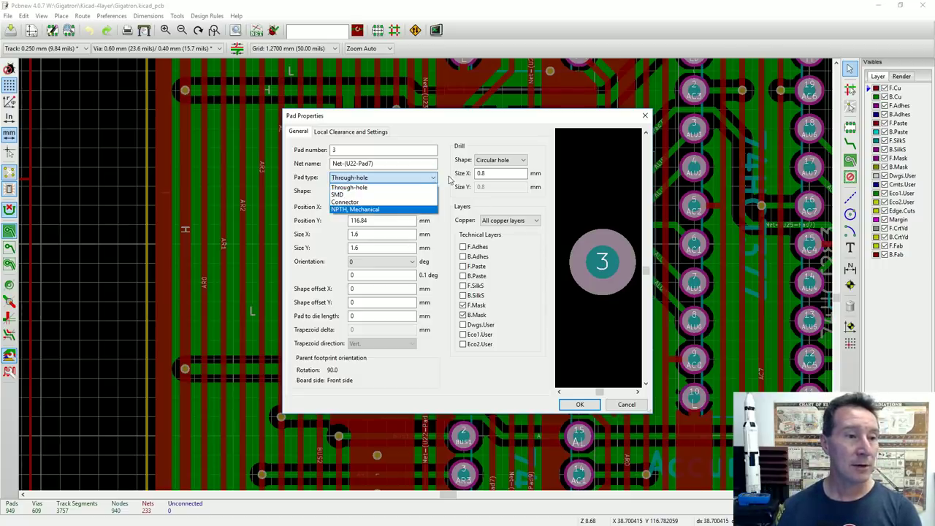
{"action": "left_click", "coordinate": [449, 178]}
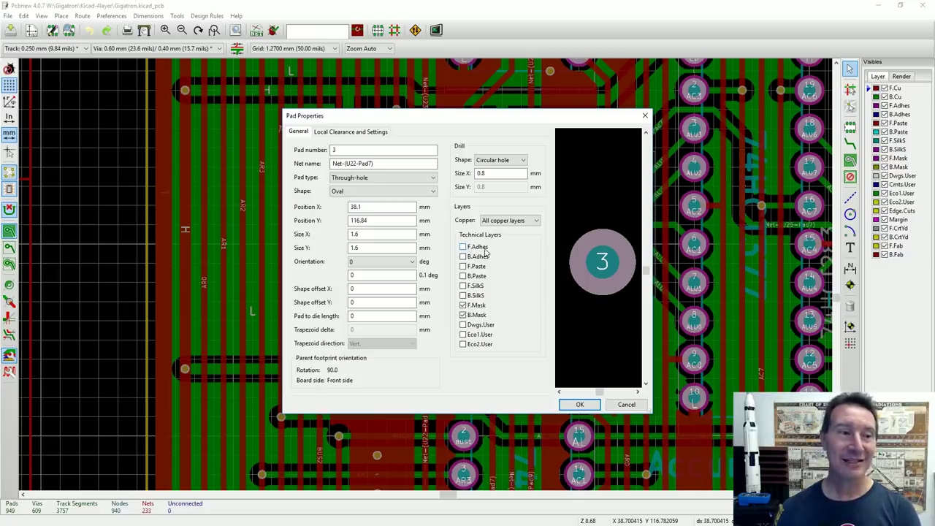
Step: Review pad 3's technical layers and local clearance settings, and close its properties without saving changes
{"action": "left_click", "coordinate": [463, 305]}
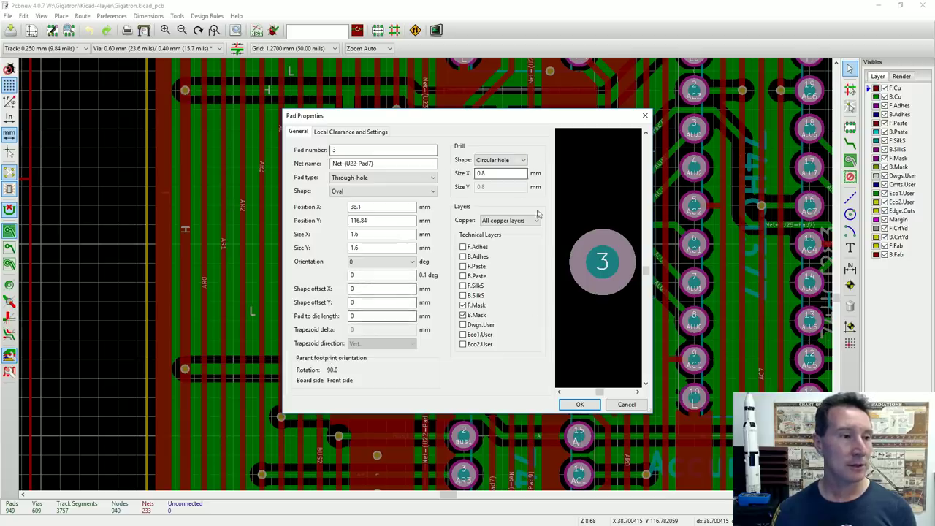
{"action": "left_click", "coordinate": [349, 133]}
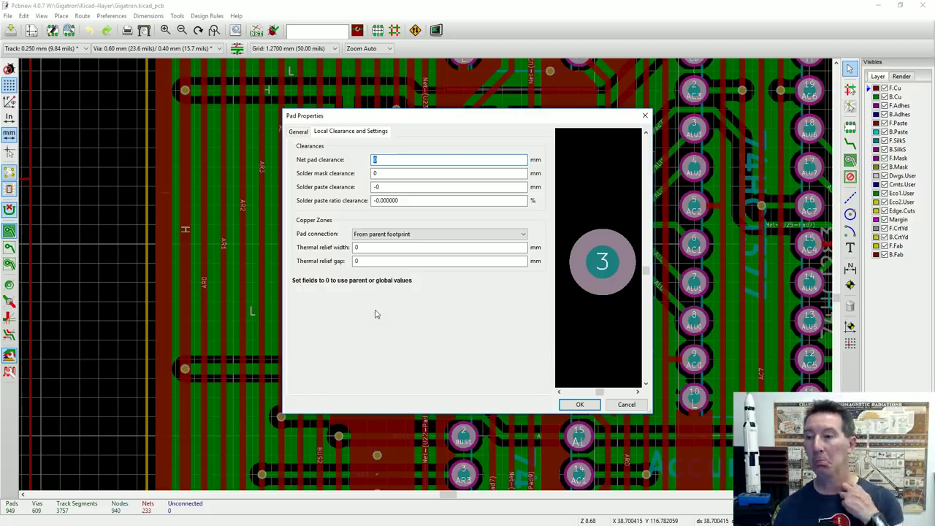
{"action": "left_click", "coordinate": [603, 343]}
{"action": "left_click", "coordinate": [626, 404]}
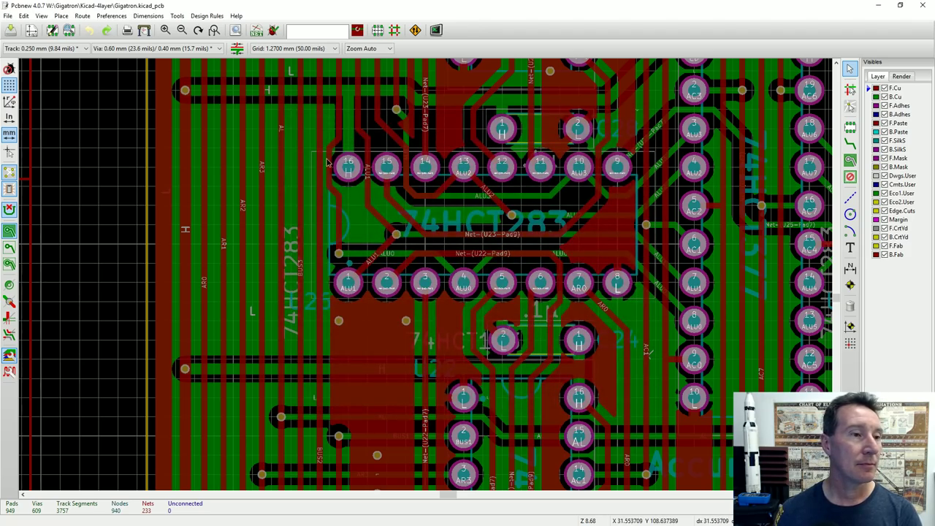
Step: Examine the Blinkenlights LED section, the nearby power input and the ALU0 to ALU3 tracks
{"action": "middle_click_drag", "start_coordinate": [389, 150], "coordinate": [558, 303]}
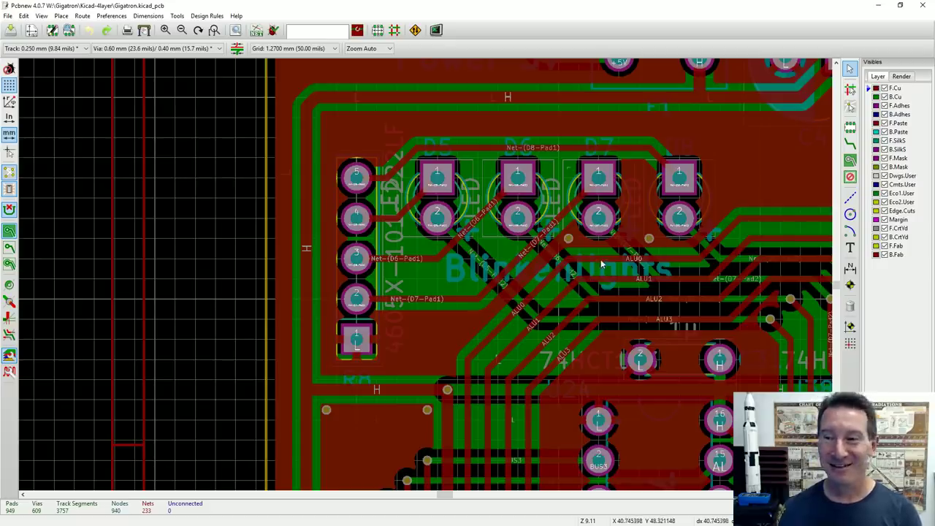
{"action": "middle_click_drag", "start_coordinate": [604, 261], "coordinate": [462, 300]}
{"action": "scroll", "coordinate": [463, 299], "scroll_direction": "up", "scroll_amount": 1}
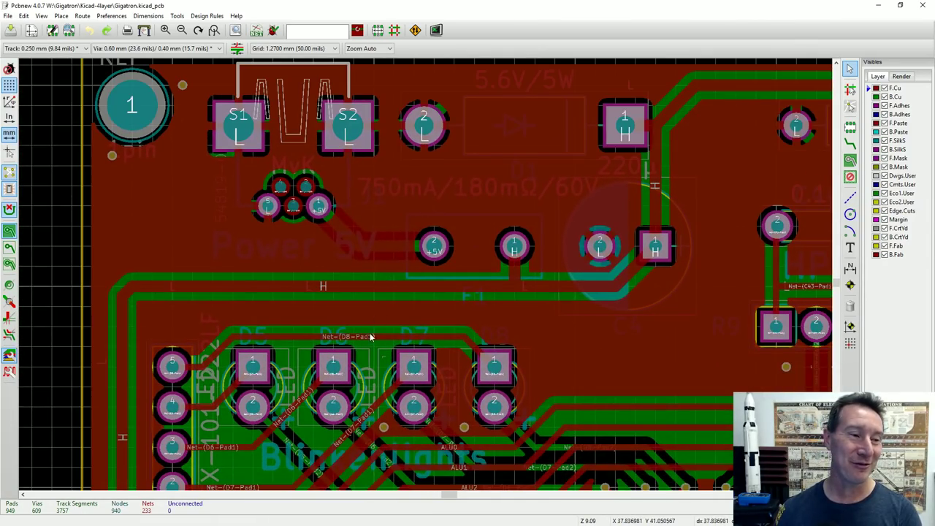
{"action": "middle_click_drag", "start_coordinate": [372, 334], "coordinate": [400, 204]}
{"action": "scroll", "coordinate": [400, 205], "scroll_direction": "up", "scroll_amount": 1}
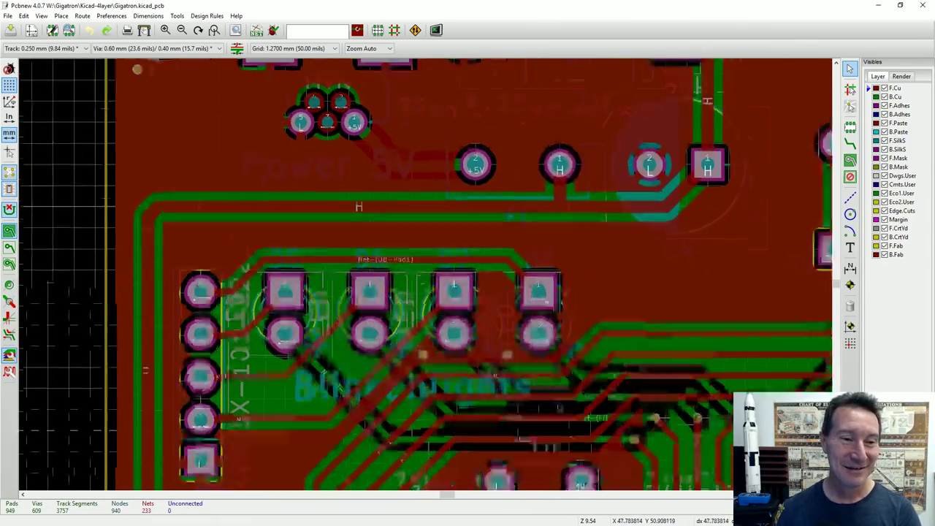
{"action": "middle_click_drag", "start_coordinate": [560, 412], "coordinate": [562, 122]}
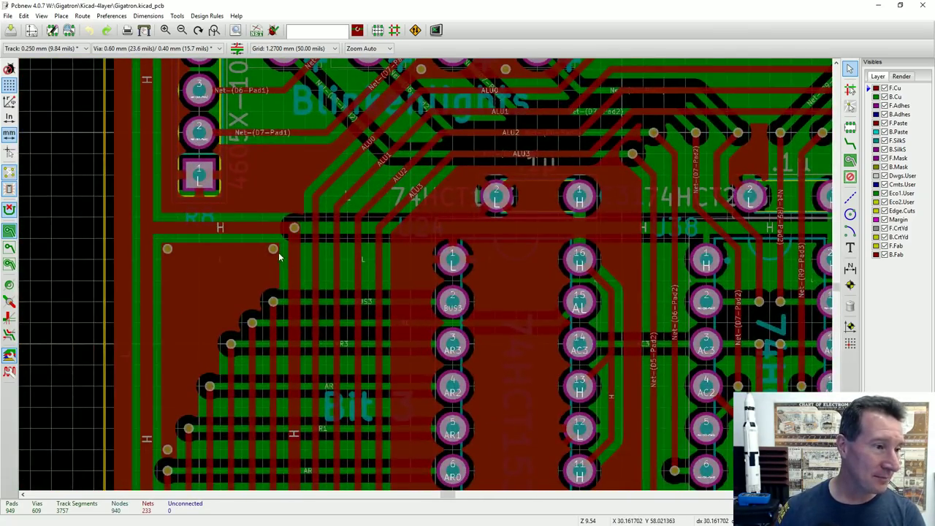
Step: Examine up close the vias below R8, at the corner of the copper area beside the H track
{"action": "middle_click_drag", "start_coordinate": [279, 255], "coordinate": [431, 282]}
{"action": "scroll", "coordinate": [431, 282], "scroll_direction": "up", "scroll_amount": 1}
{"action": "scroll", "coordinate": [419, 283], "scroll_direction": "up", "scroll_amount": 5}
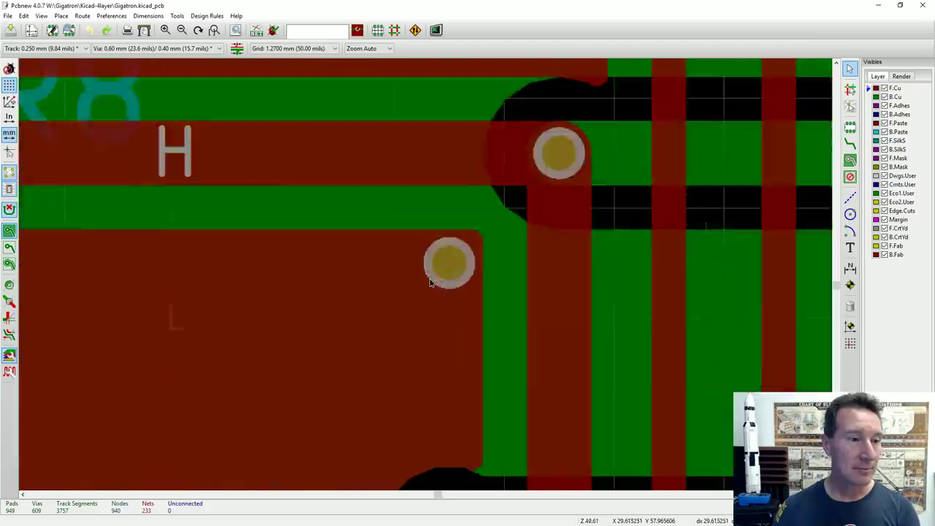
{"action": "scroll", "coordinate": [431, 283], "scroll_direction": "down", "scroll_amount": 4}
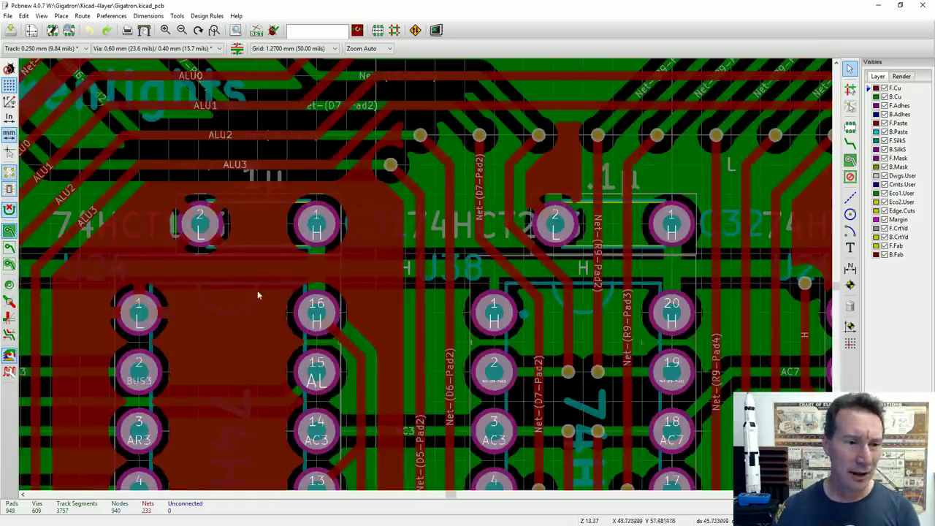
{"action": "middle_click_drag", "start_coordinate": [252, 291], "coordinate": [649, 331]}
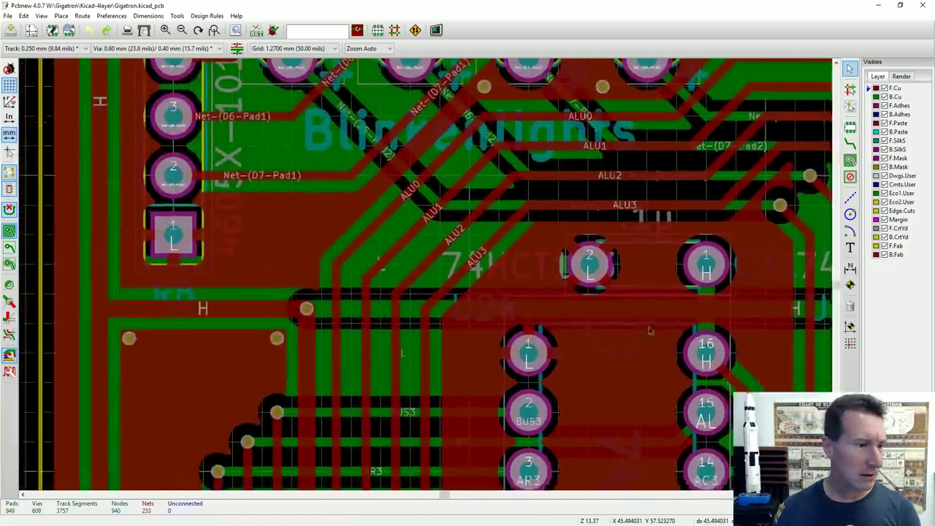
{"action": "scroll", "coordinate": [650, 331], "scroll_direction": "down", "scroll_amount": 1}
{"action": "scroll", "coordinate": [317, 298], "scroll_direction": "up", "scroll_amount": 1}
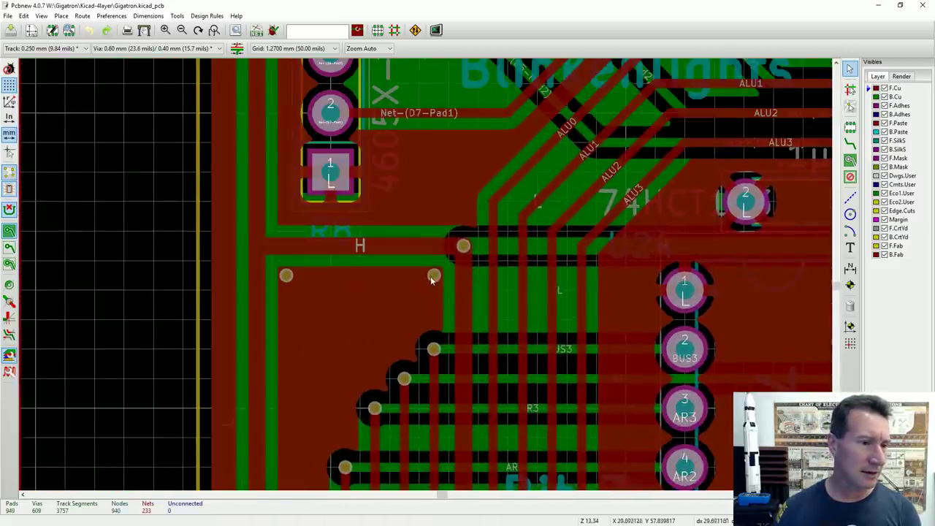
{"action": "scroll", "coordinate": [431, 280], "scroll_direction": "up", "scroll_amount": 6}
{"action": "scroll", "coordinate": [431, 280], "scroll_direction": "down", "scroll_amount": 4}
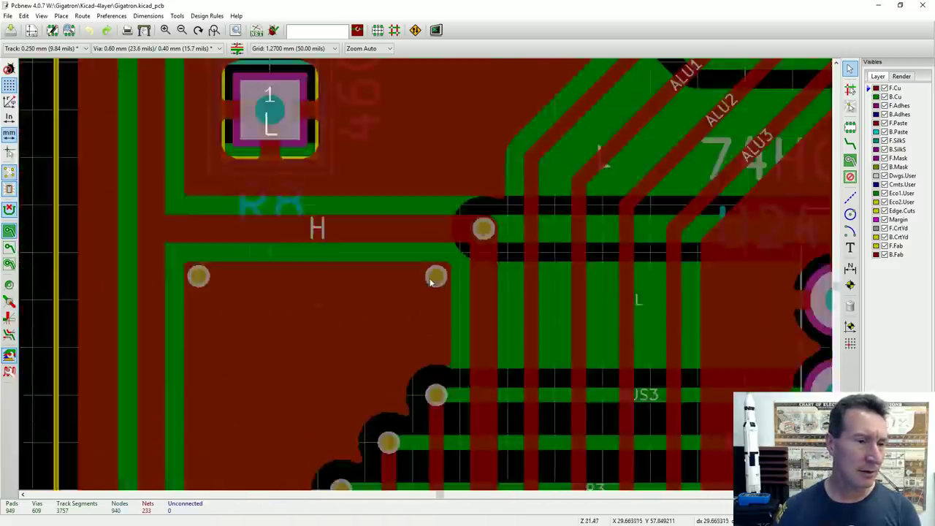
Step: Examine the tracks and the pad 1 connection around U38
{"action": "scroll", "coordinate": [431, 280], "scroll_direction": "down", "scroll_amount": 4}
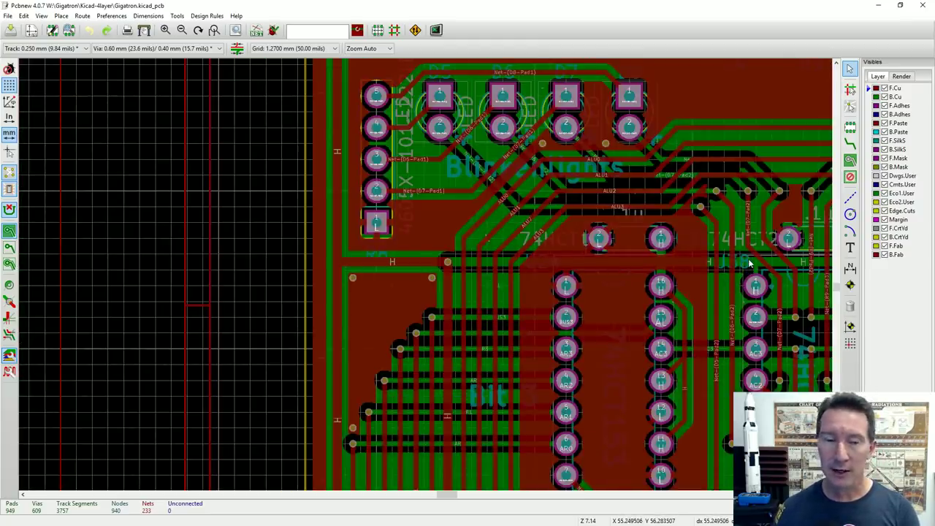
{"action": "middle_click_drag", "start_coordinate": [748, 263], "coordinate": [429, 282]}
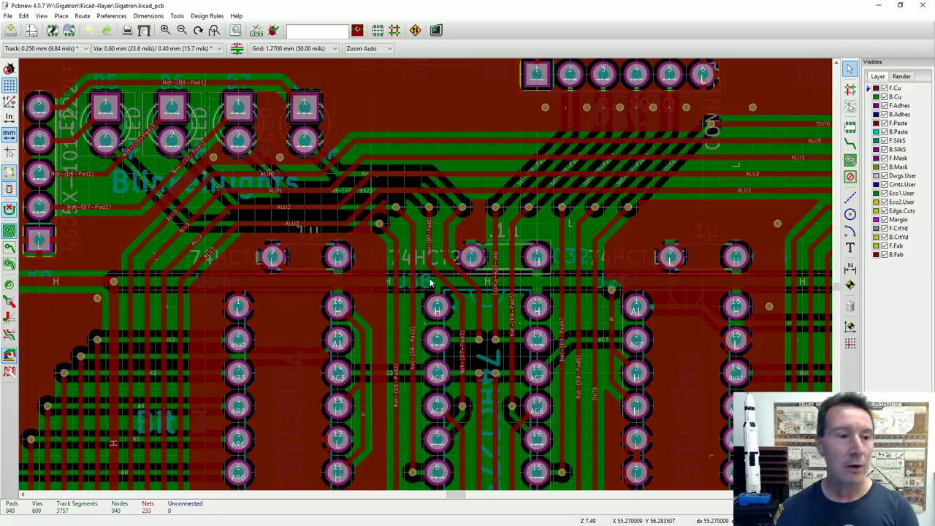
{"action": "scroll", "coordinate": [430, 278], "scroll_direction": "up", "scroll_amount": 3}
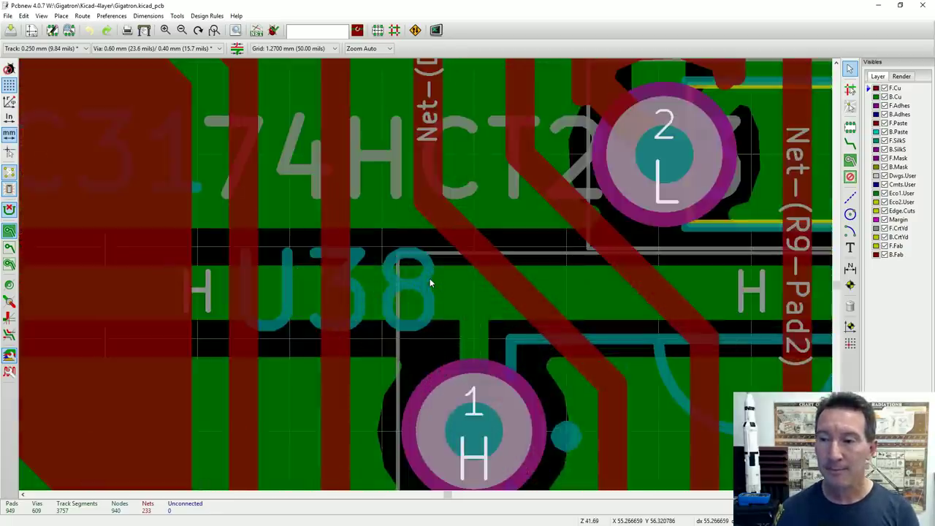
Step: Examine up close the via ending the H track below R8 and the neighbouring via at the corner of the copper area
{"action": "scroll", "coordinate": [430, 278], "scroll_direction": "down", "scroll_amount": 6}
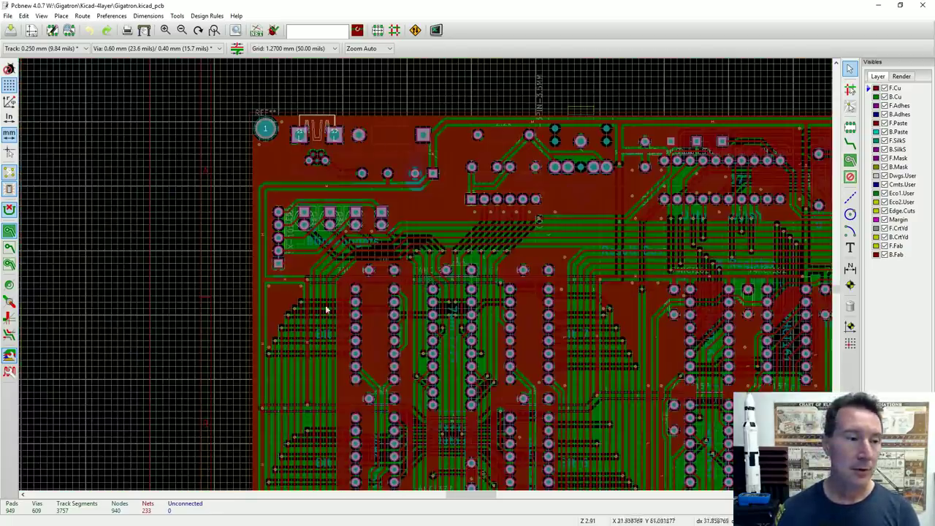
{"action": "scroll", "coordinate": [303, 285], "scroll_direction": "up", "scroll_amount": 1}
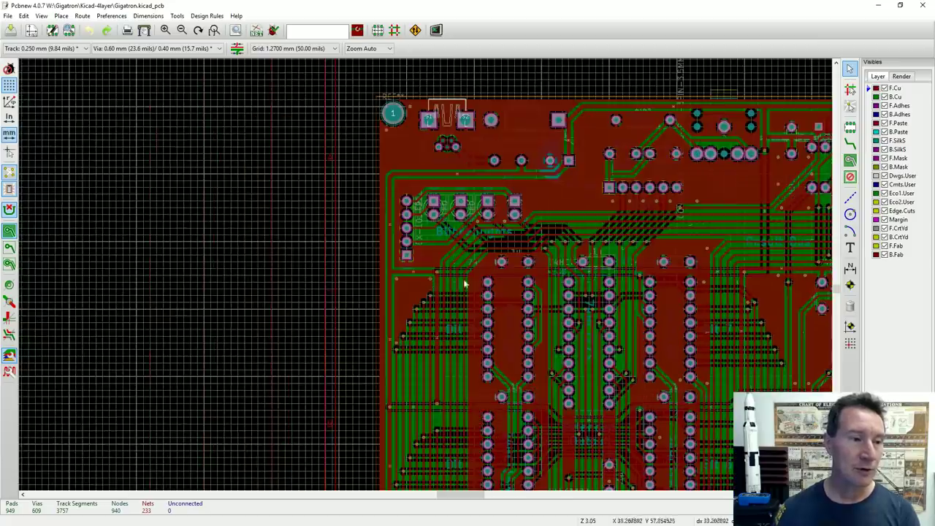
{"action": "scroll", "coordinate": [422, 280], "scroll_direction": "up", "scroll_amount": 10}
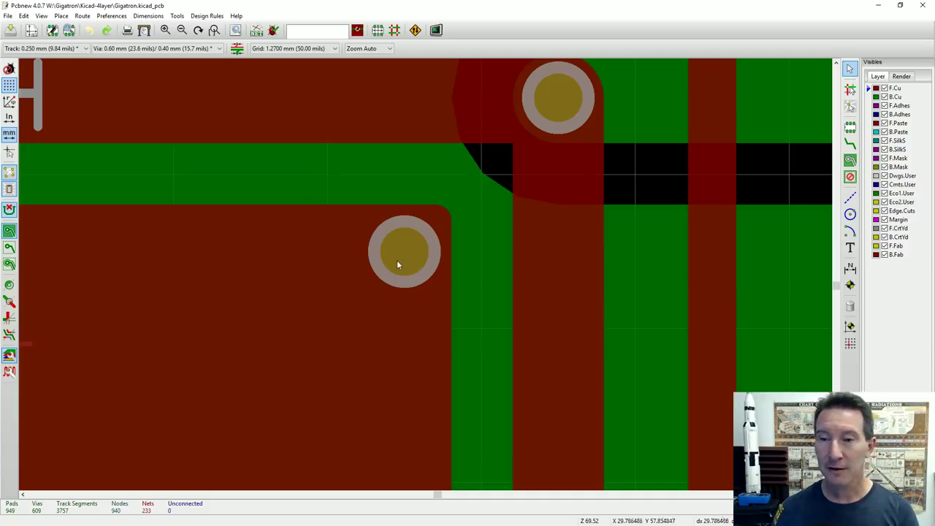
{"action": "scroll", "coordinate": [285, 297], "scroll_direction": "down", "scroll_amount": 1, "text": "shift"}
{"action": "scroll", "coordinate": [285, 297], "scroll_direction": "down", "scroll_amount": 3, "text": "shift"}
{"action": "scroll", "coordinate": [285, 297], "scroll_direction": "up", "scroll_amount": 5, "text": "shift"}
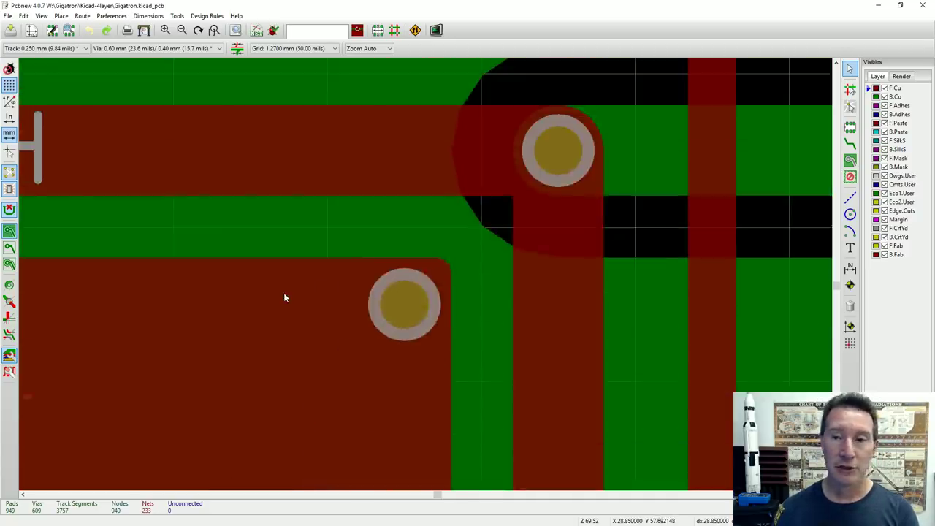
{"action": "scroll", "coordinate": [285, 298], "scroll_direction": "up", "scroll_amount": 4, "text": "shift"}
{"action": "scroll", "coordinate": [285, 297], "scroll_direction": "down", "scroll_amount": 5, "text": "shift"}
{"action": "scroll", "coordinate": [285, 298], "scroll_direction": "up", "scroll_amount": 6, "text": "shift"}
{"action": "scroll", "coordinate": [284, 297], "scroll_direction": "down", "scroll_amount": 5, "text": "shift"}
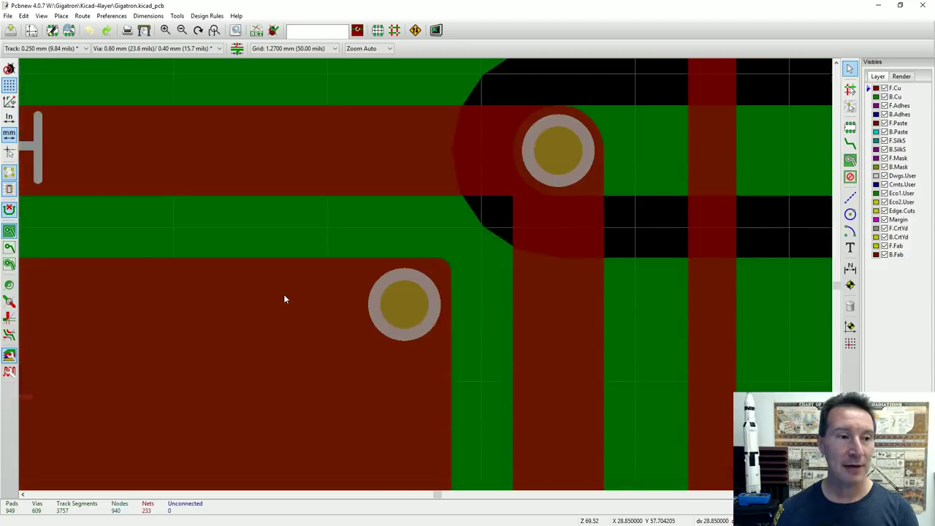
{"action": "scroll", "coordinate": [285, 297], "scroll_direction": "up", "scroll_amount": 3, "text": "shift"}
Step: Examine the wider area around the H track below R8, including the L copper area and the vertical tracks beside it
{"action": "scroll", "coordinate": [430, 282], "scroll_direction": "down", "scroll_amount": 4}
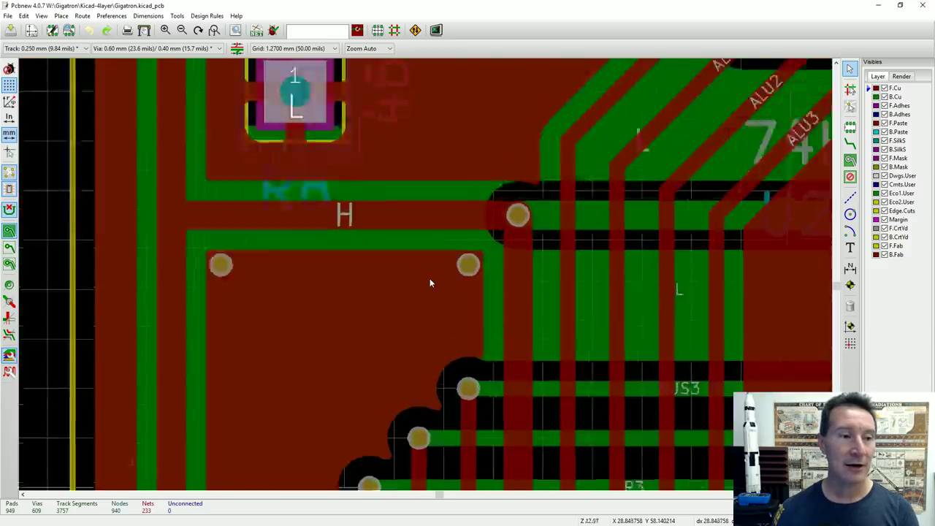
{"action": "scroll", "coordinate": [430, 283], "scroll_direction": "up", "scroll_amount": 2}
{"action": "scroll", "coordinate": [430, 282], "scroll_direction": "up", "scroll_amount": 1, "text": "shift"}
{"action": "scroll", "coordinate": [429, 283], "scroll_direction": "down", "scroll_amount": 1, "text": "shift"}
{"action": "scroll", "coordinate": [429, 283], "scroll_direction": "right", "scroll_amount": 4, "text": "ctrl"}
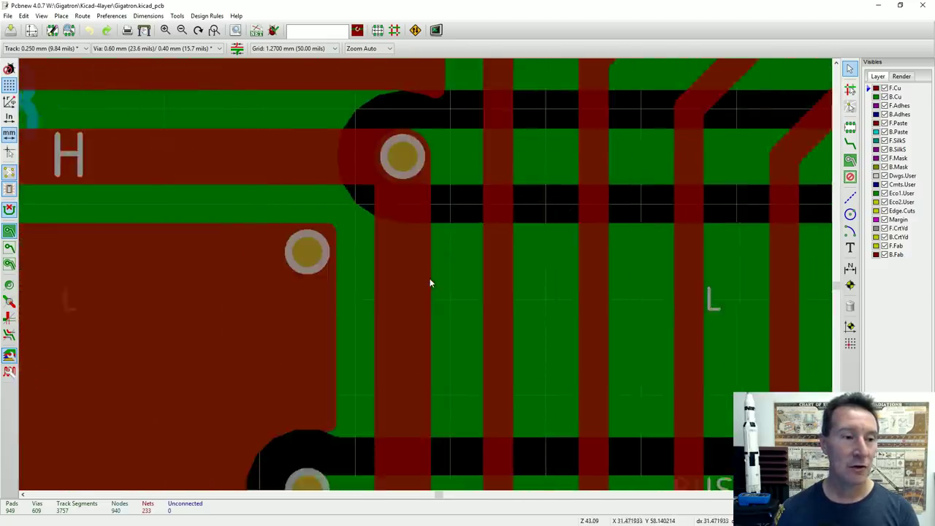
{"action": "scroll", "coordinate": [429, 283], "scroll_direction": "left", "scroll_amount": 4, "text": "ctrl"}
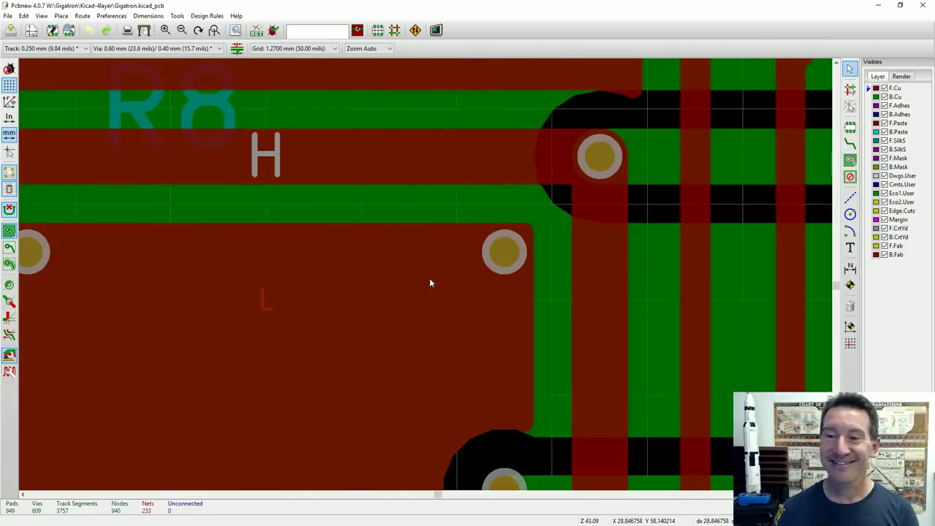
Step: Select the 0.600 mm net L via at the corner of the copper area marked L
{"action": "left_click", "coordinate": [502, 258]}
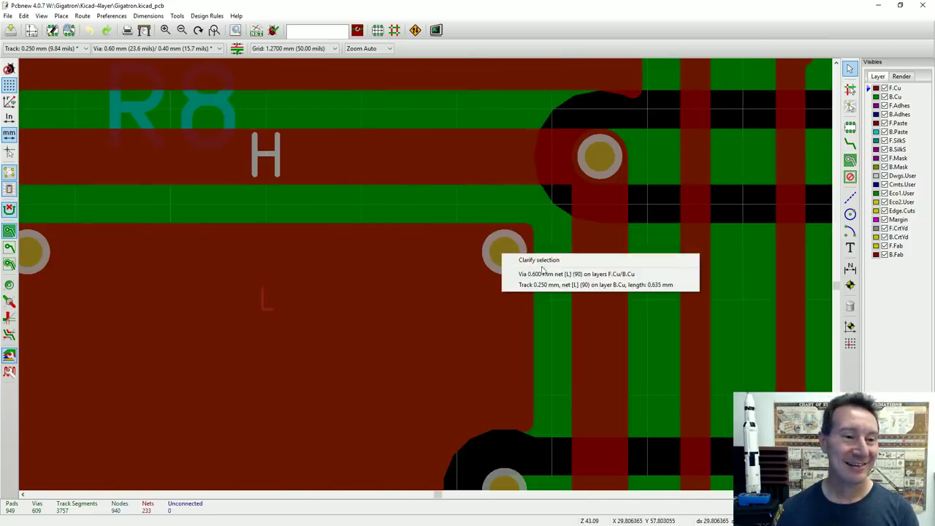
{"action": "left_click", "coordinate": [559, 271]}
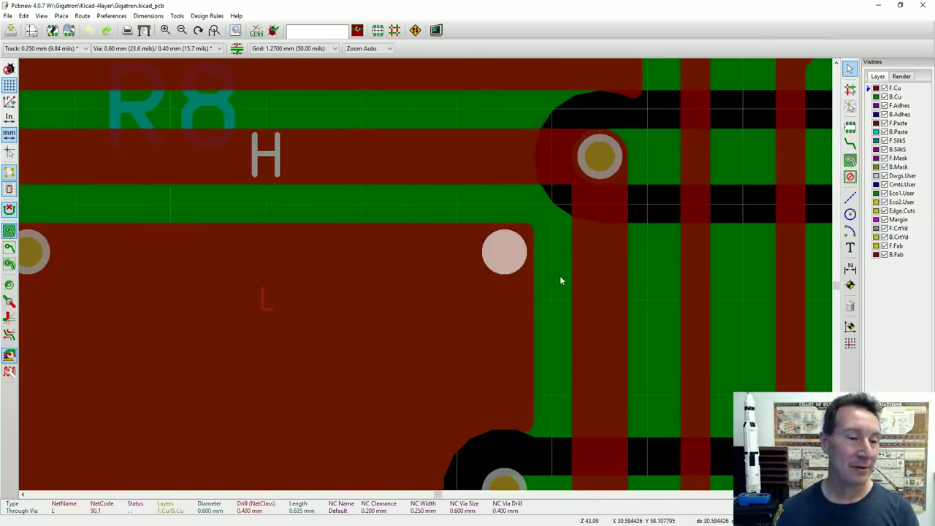
{"action": "left_click", "coordinate": [500, 254]}
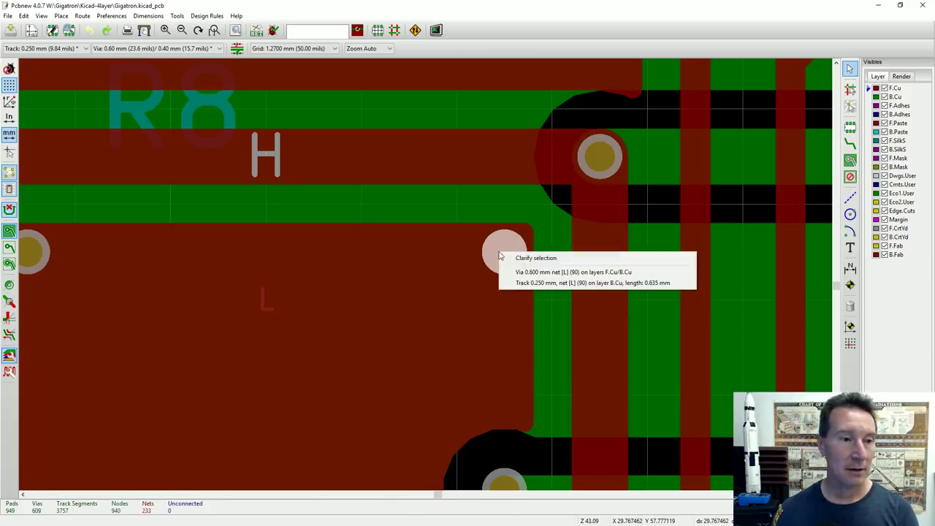
{"action": "left_click", "coordinate": [567, 274]}
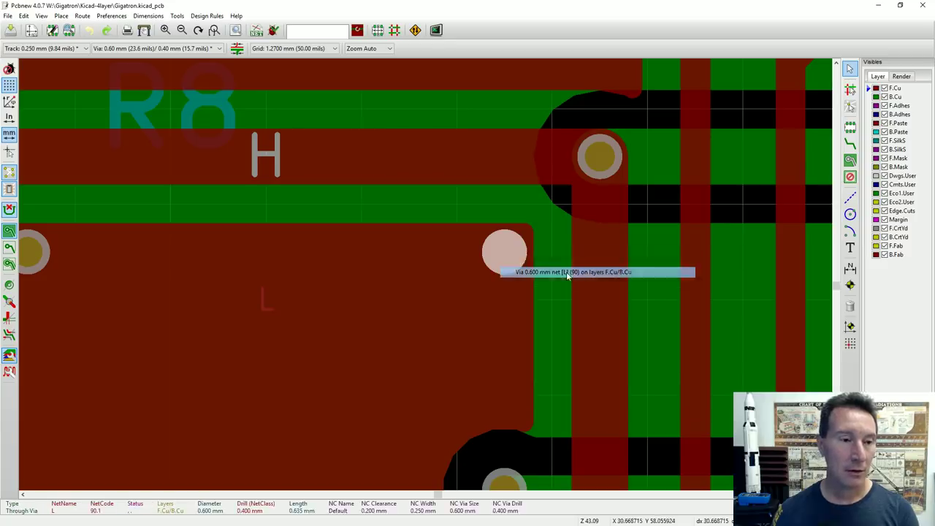
{"action": "left_click", "coordinate": [505, 256]}
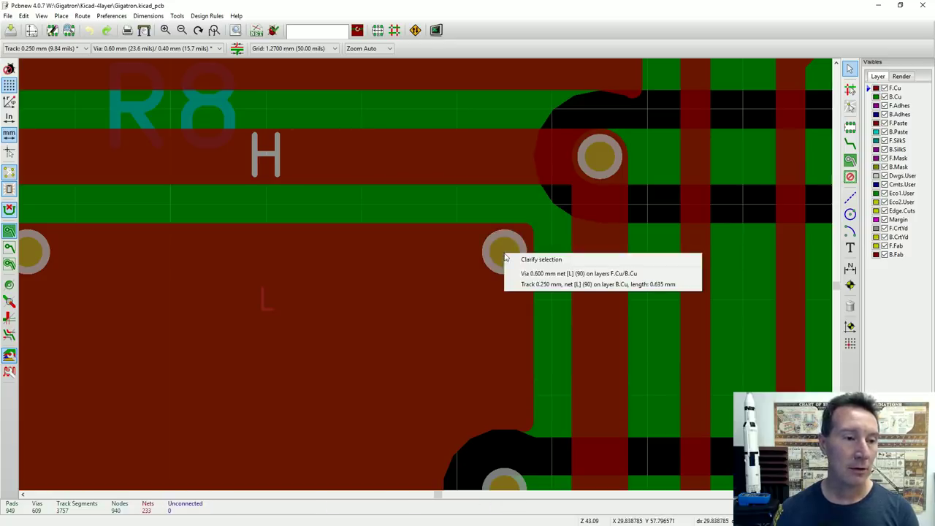
{"action": "left_click", "coordinate": [542, 275]}
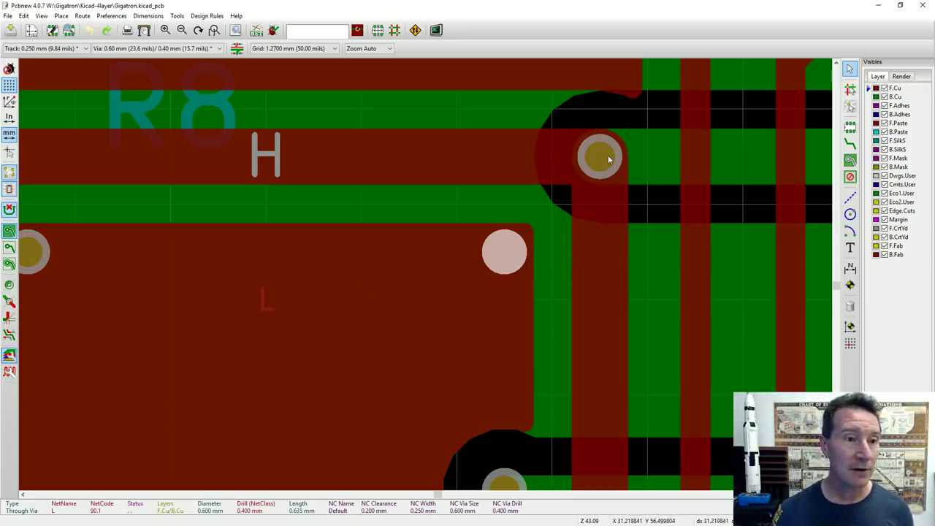
Step: Check the Track & Via Properties of the BUS3 via directly below the net L corner via, cancelling the dialog each time
{"action": "double_click", "coordinate": [499, 475]}
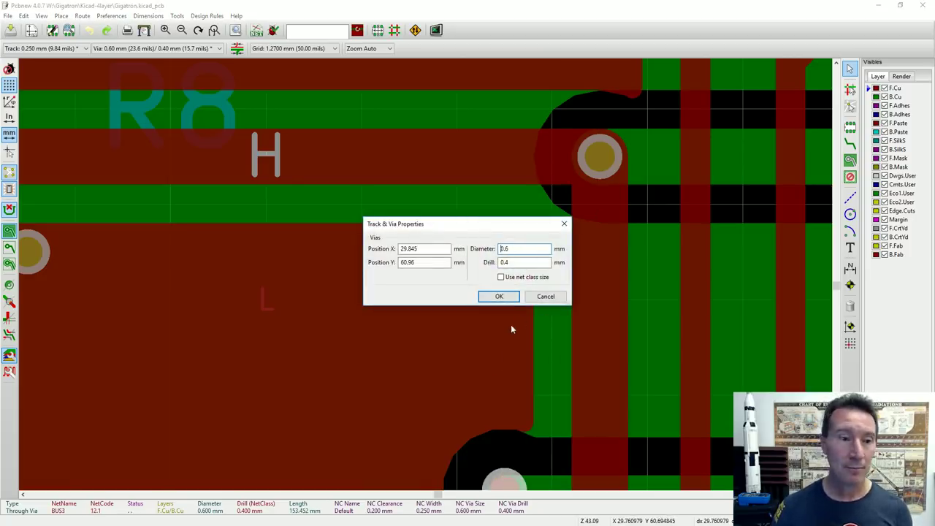
{"action": "left_click", "coordinate": [546, 296]}
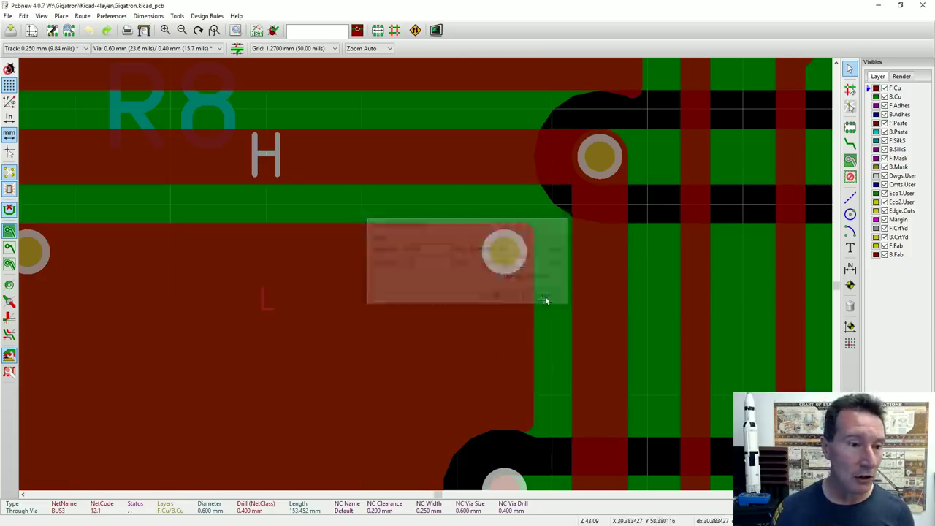
{"action": "left_click", "coordinate": [506, 258]}
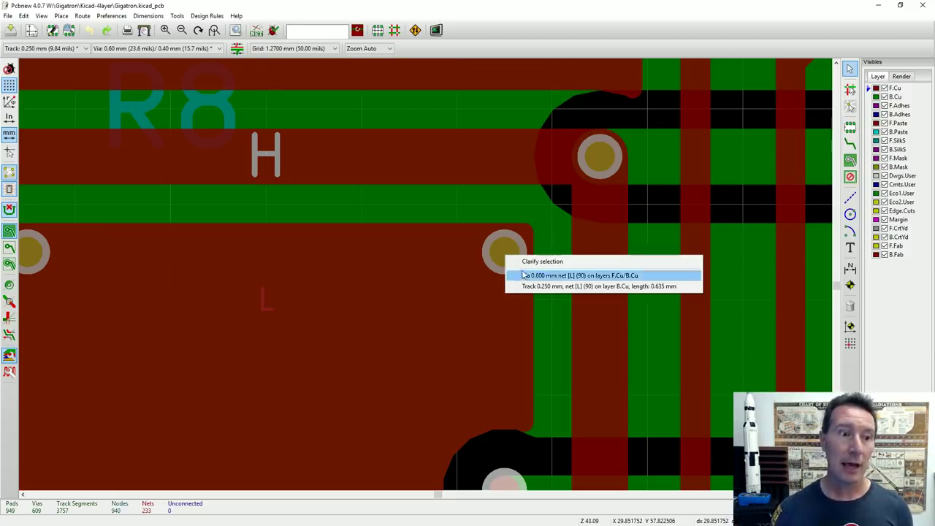
{"action": "left_click", "coordinate": [545, 277]}
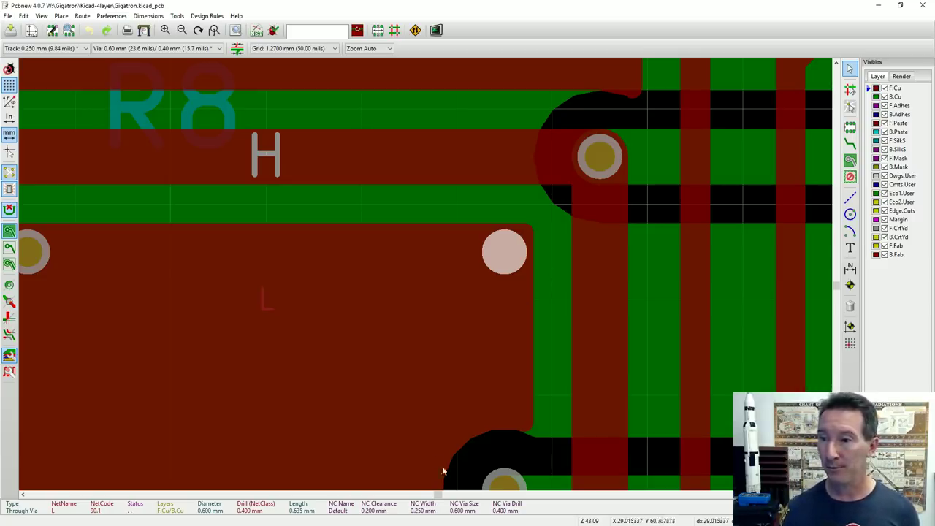
{"action": "double_click", "coordinate": [498, 479]}
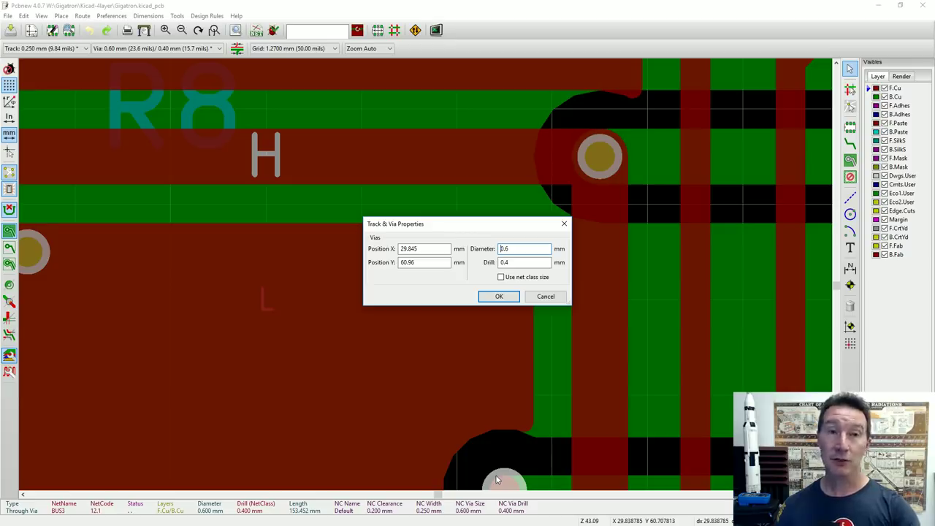
{"action": "left_click", "coordinate": [552, 296]}
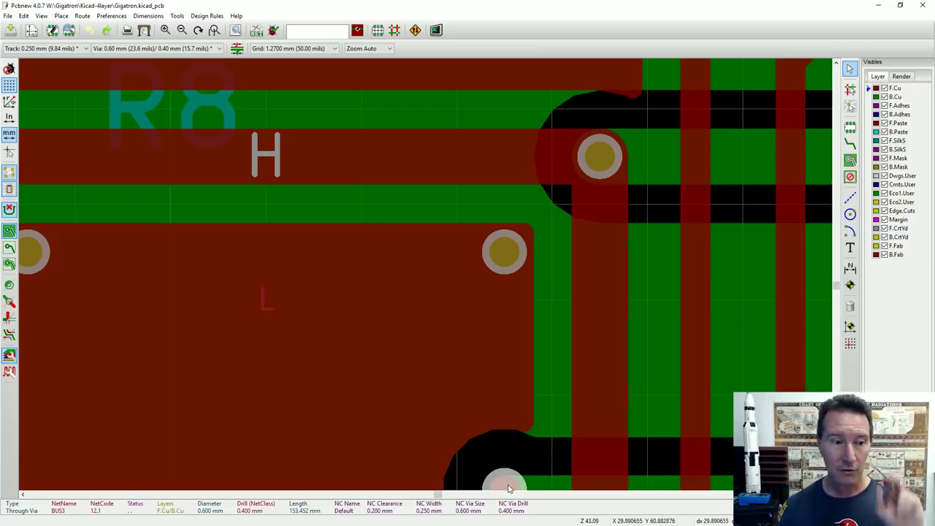
{"action": "double_click", "coordinate": [509, 488]}
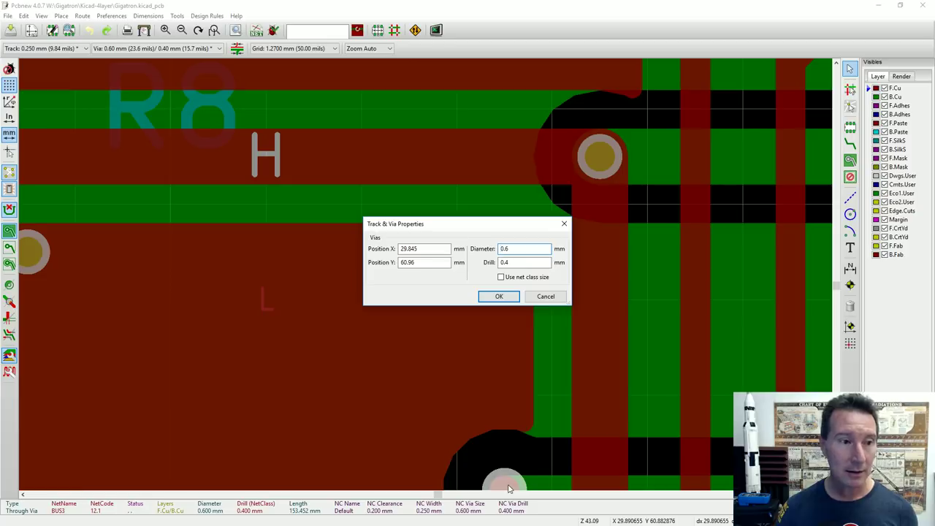
{"action": "left_click", "coordinate": [546, 297]}
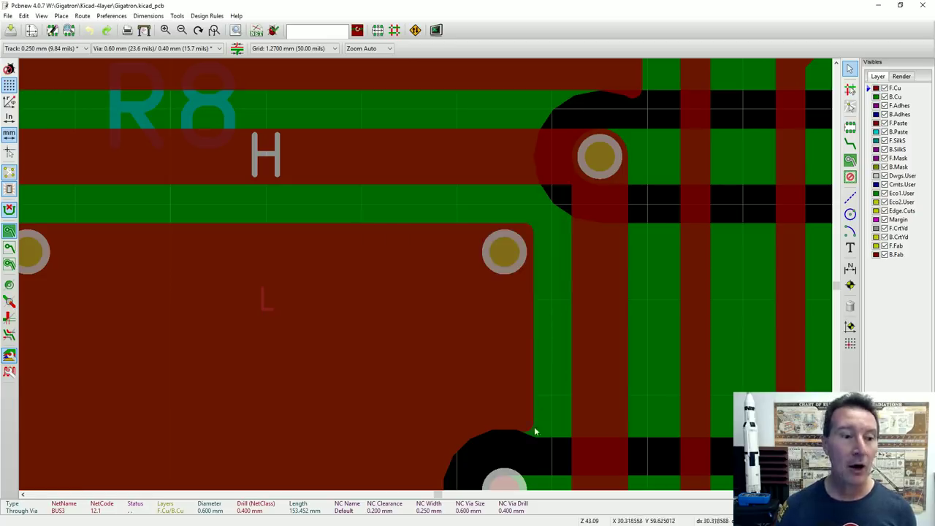
Step: Select the BUS3 via and the net L via above it in turn to compare them, and clear the selection
{"action": "left_click", "coordinate": [524, 467]}
{"action": "left_click", "coordinate": [517, 479]}
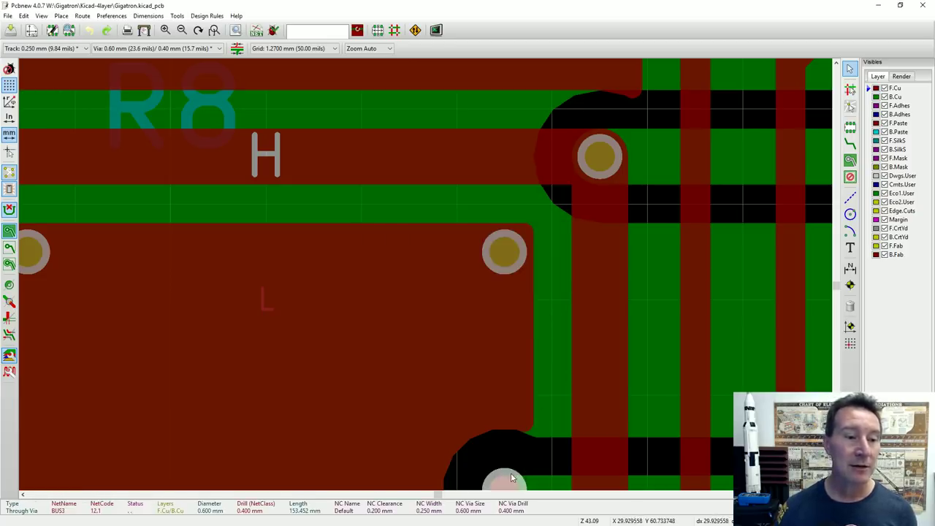
{"action": "left_click", "coordinate": [510, 271]}
{"action": "left_click", "coordinate": [556, 293]}
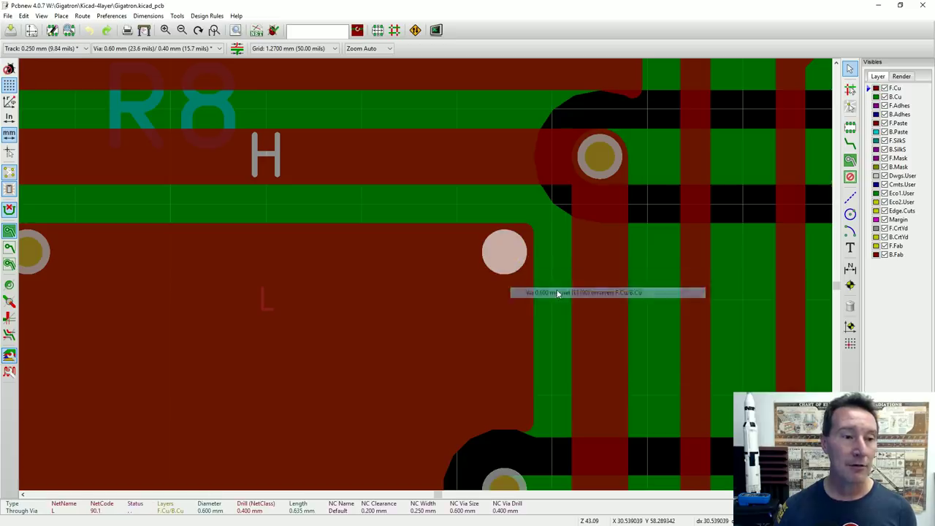
{"action": "left_click", "coordinate": [501, 252]}
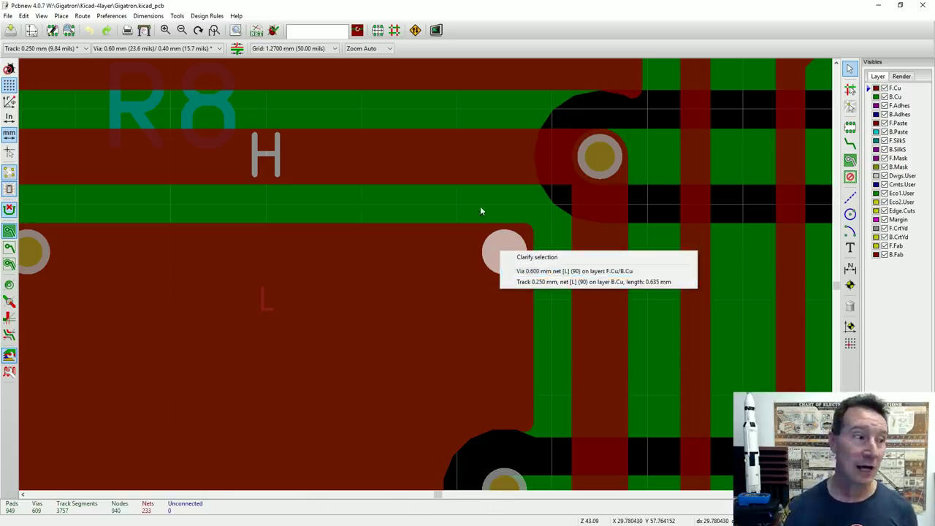
{"action": "left_click", "coordinate": [453, 303]}
{"action": "left_click", "coordinate": [371, 263]}
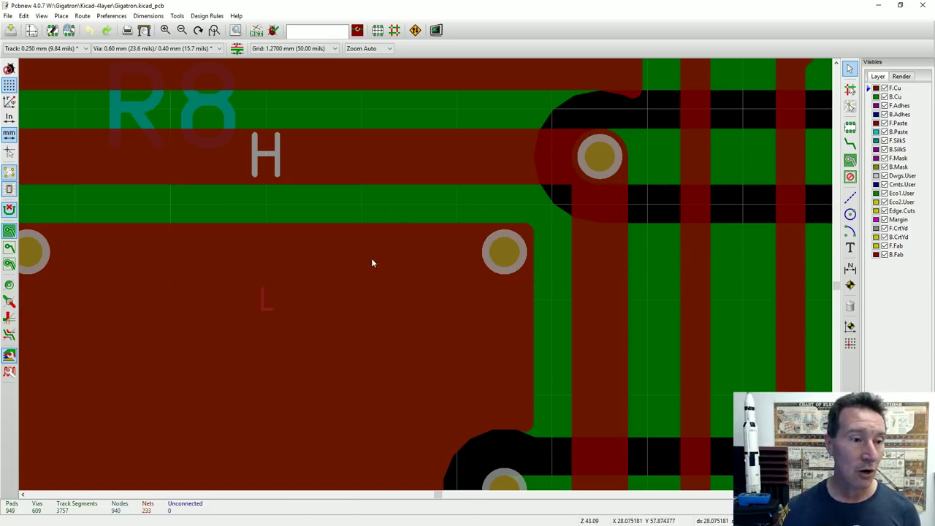
Step: Select the horizontal net L track on B.Cu beneath the two net L vias
{"action": "left_click", "coordinate": [312, 311]}
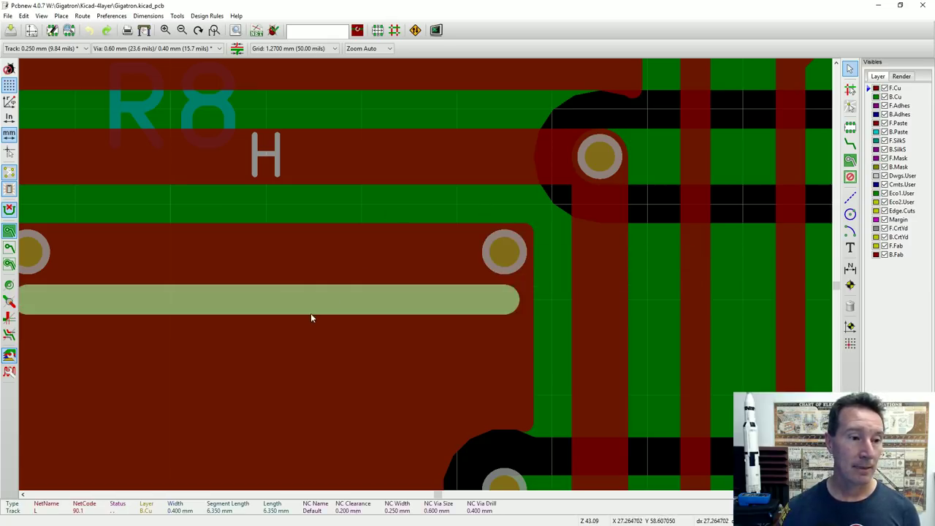
{"action": "left_click", "coordinate": [296, 277]}
{"action": "left_click", "coordinate": [298, 292]}
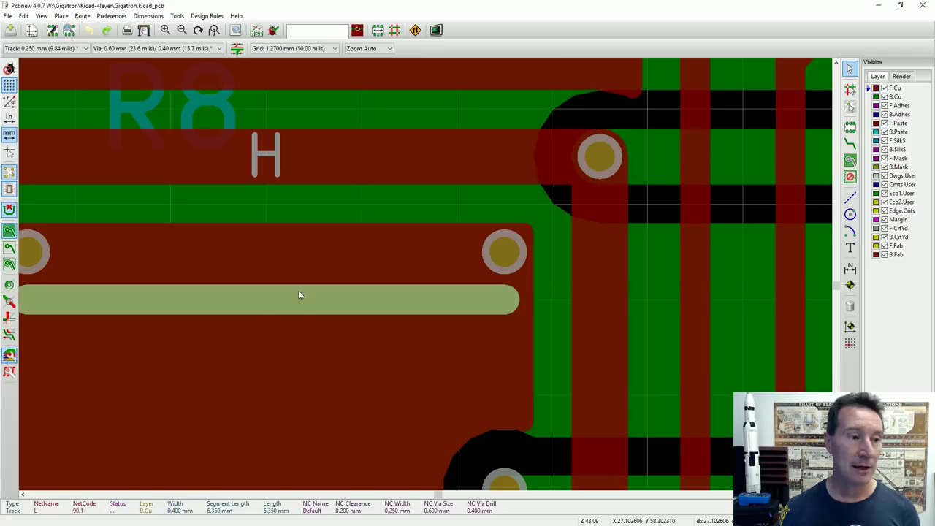
Step: Select the net L corner via and view its position, diameter and drill in millimetres, then cancel the properties dialog
{"action": "middle_click_drag", "start_coordinate": [267, 340], "coordinate": [449, 282]}
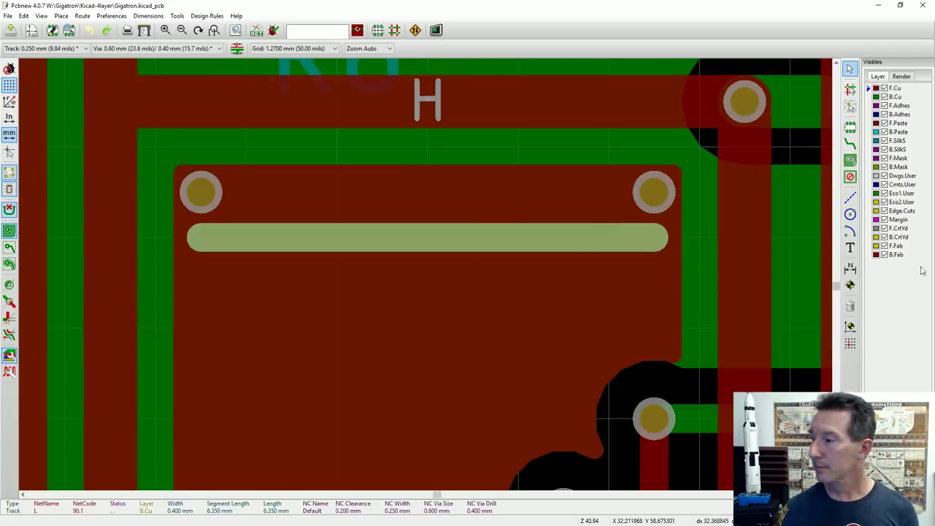
{"action": "left_click", "coordinate": [650, 191]}
{"action": "left_click", "coordinate": [692, 211]}
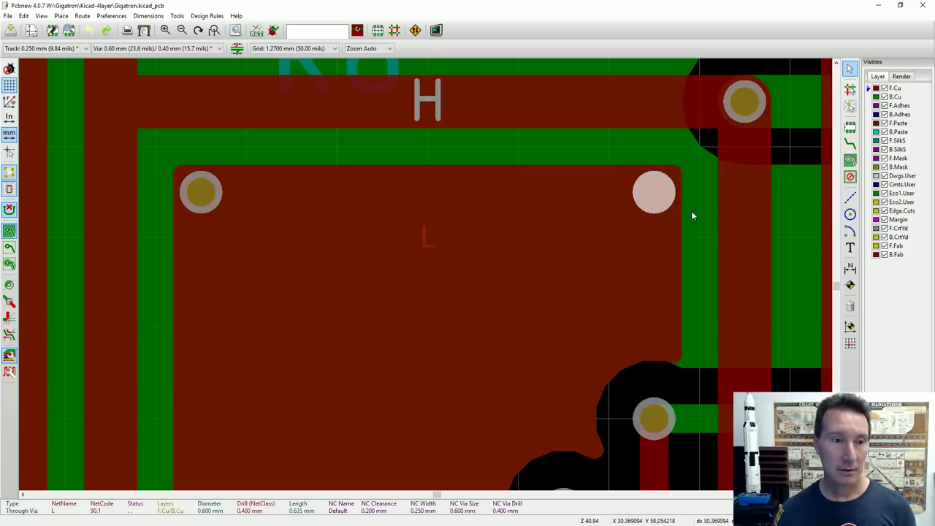
{"action": "key", "text": "e"}
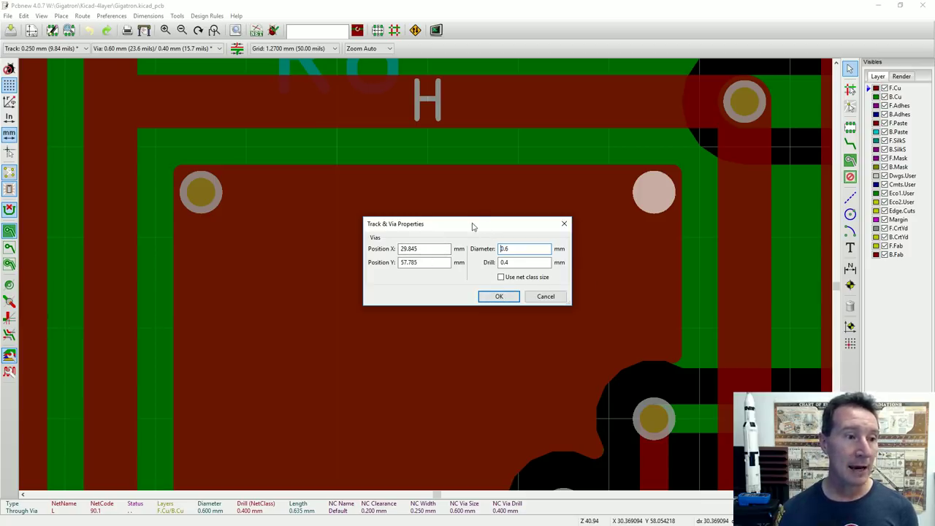
{"action": "mouse_move", "coordinate": [472, 224]}
{"action": "left_mouse_down"}
{"action": "mouse_move", "coordinate": [496, 228]}
{"action": "mouse_move", "coordinate": [473, 223]}
{"action": "left_mouse_up"}
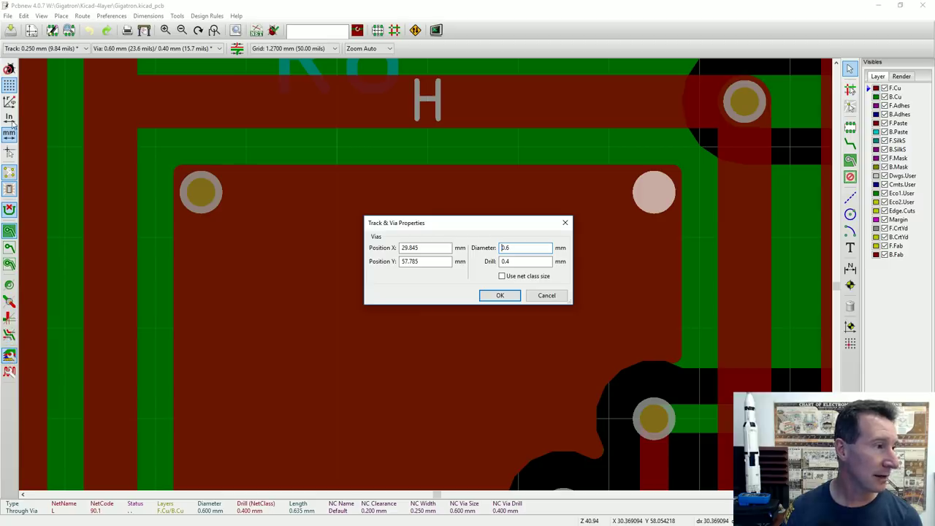
{"action": "left_click", "coordinate": [851, 108]}
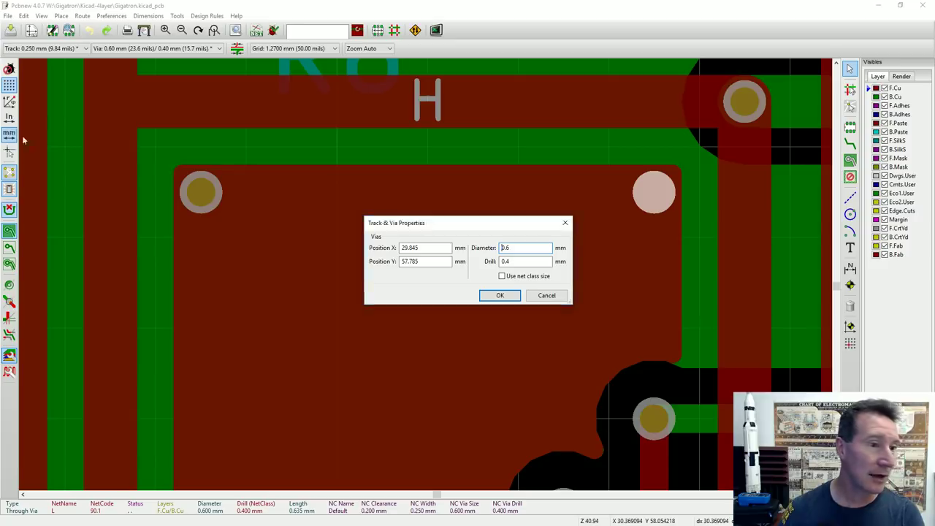
{"action": "left_click", "coordinate": [548, 296]}
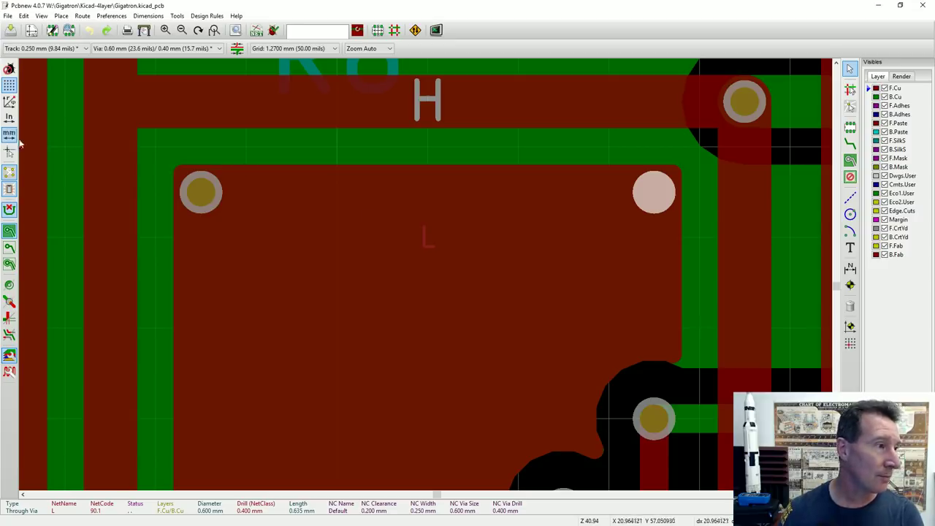
Step: Switch the display units to inches and view the net L corner via's properties in inches, cancelling the dialog
{"action": "left_click", "coordinate": [8, 117]}
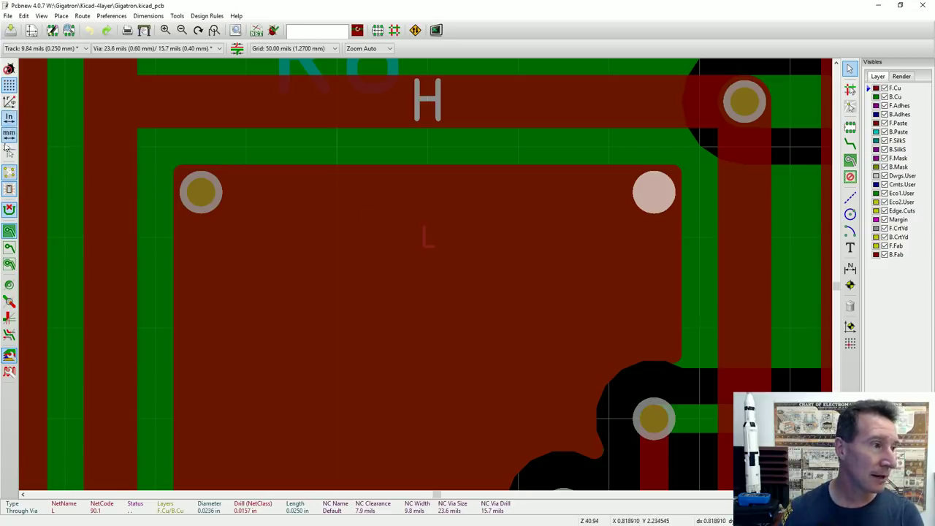
{"action": "right_click", "coordinate": [645, 193]}
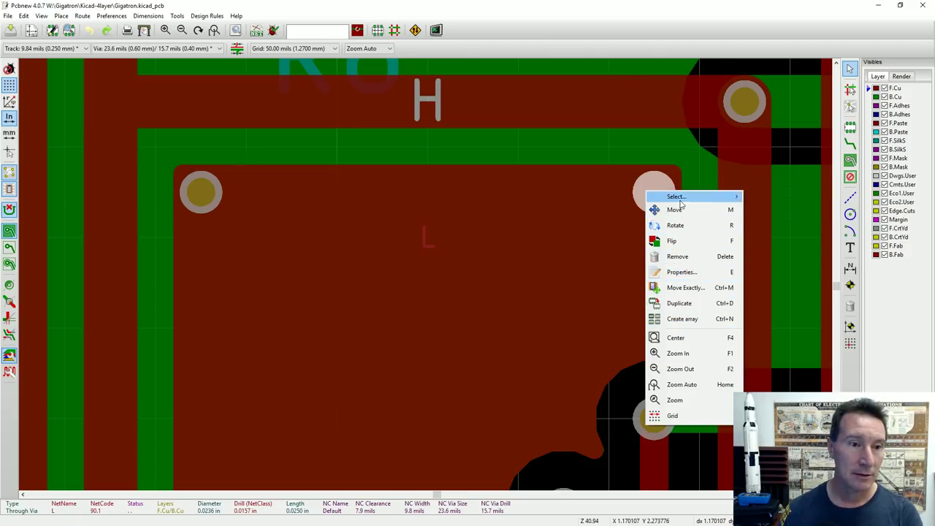
{"action": "mouse_move", "coordinate": [700, 198]}
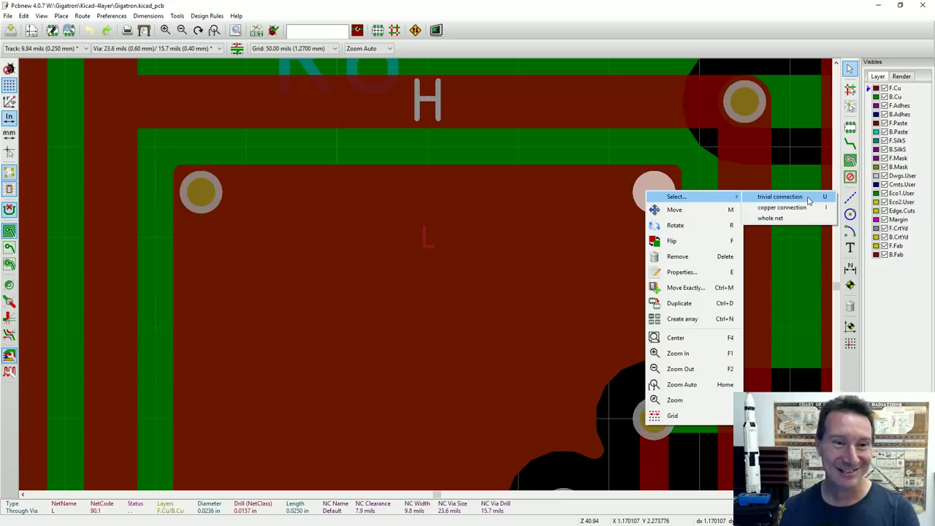
{"action": "left_click", "coordinate": [650, 186]}
{"action": "left_click", "coordinate": [655, 193]}
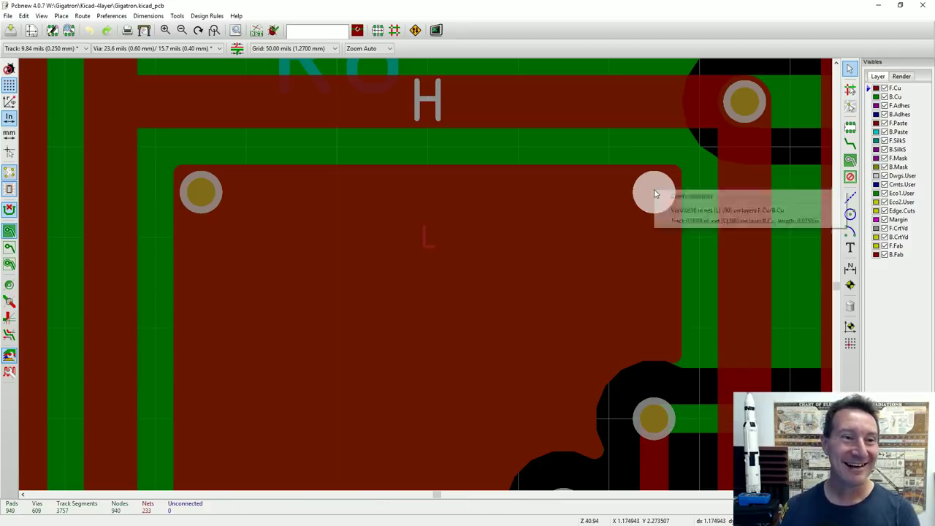
{"action": "left_click", "coordinate": [708, 210]}
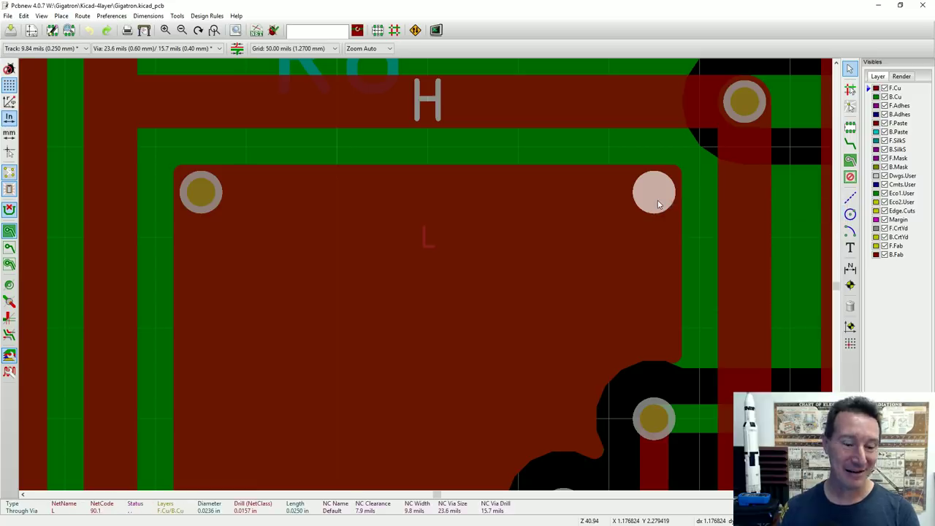
{"action": "key", "text": "e"}
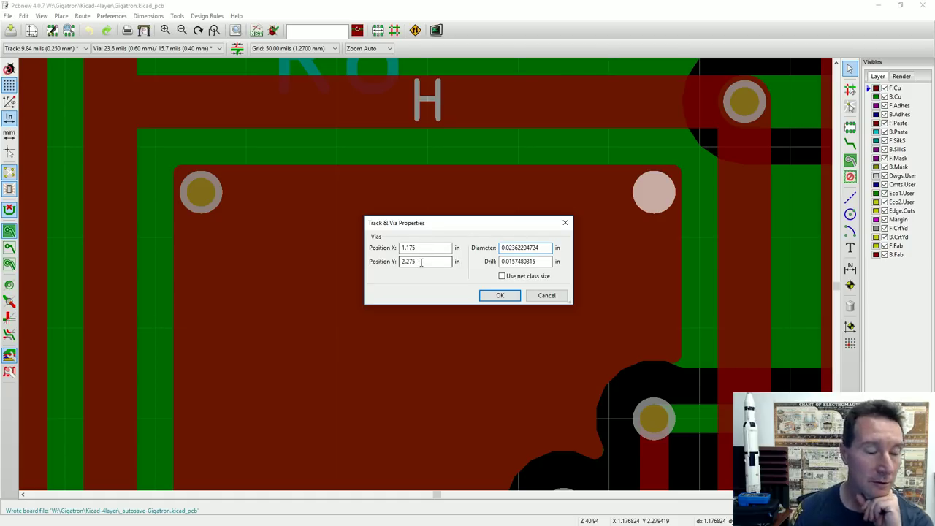
{"action": "left_click", "coordinate": [544, 296]}
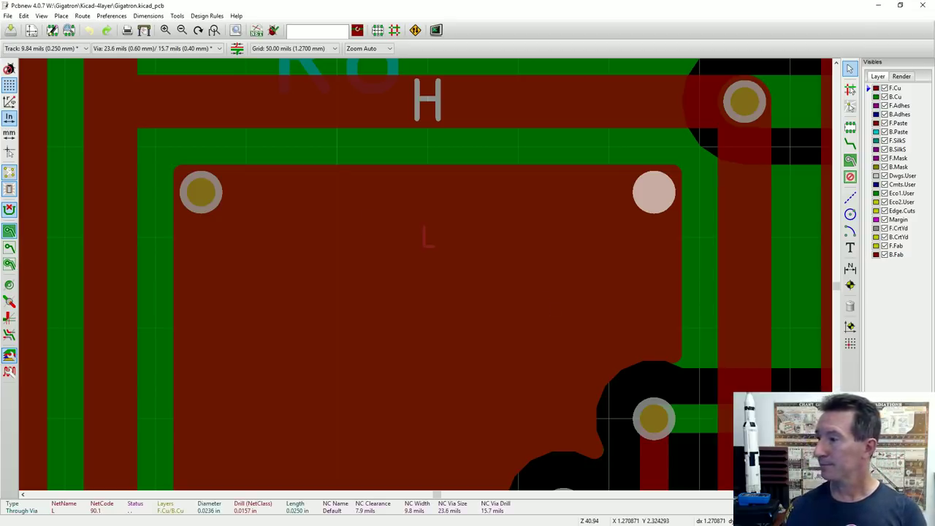
Step: Bring the board's upper corner with the mounting hole, connectors and LED row into view
{"action": "scroll", "coordinate": [431, 277], "scroll_direction": "down", "scroll_amount": 6}
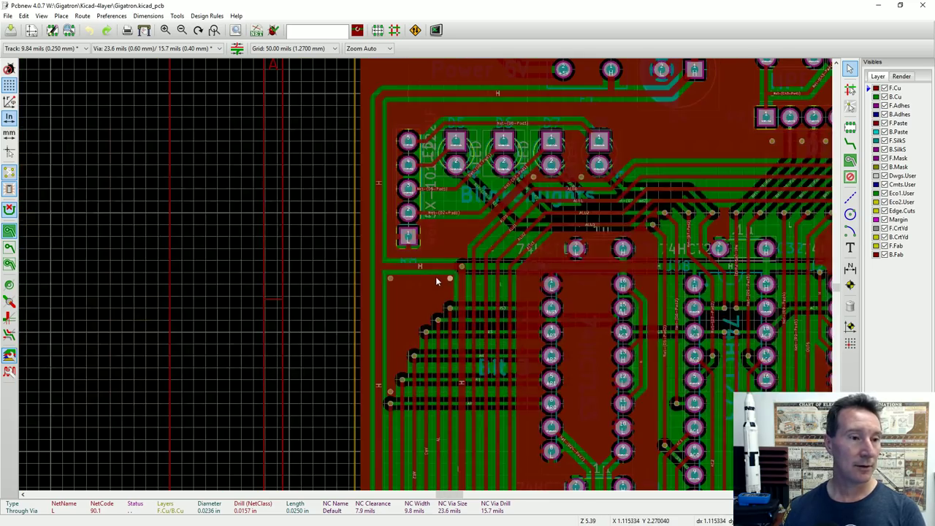
{"action": "middle_click_drag", "start_coordinate": [599, 240], "coordinate": [330, 400]}
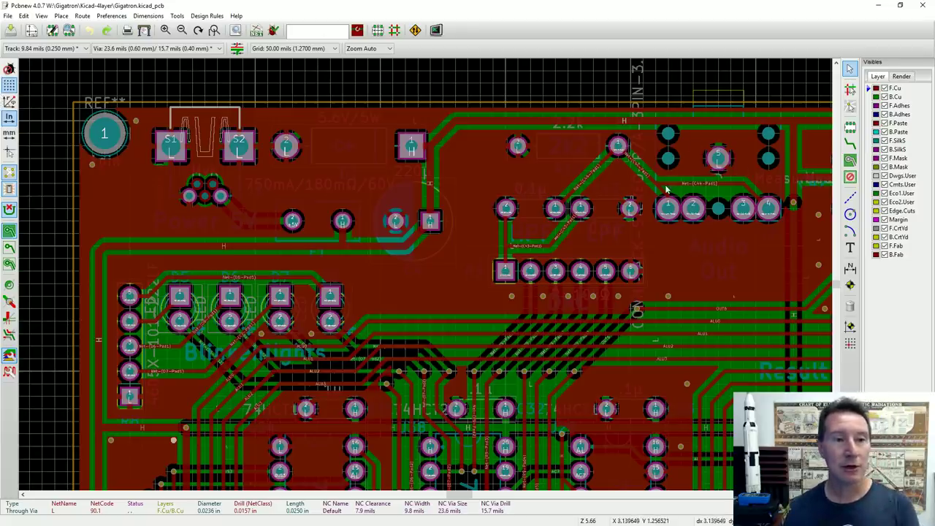
Step: Select the horizontal Net-(C44-Pad1) track on F.Cu above the audio connector's pads to view its width and segment length
{"action": "scroll", "coordinate": [666, 190], "scroll_direction": "up", "scroll_amount": 6}
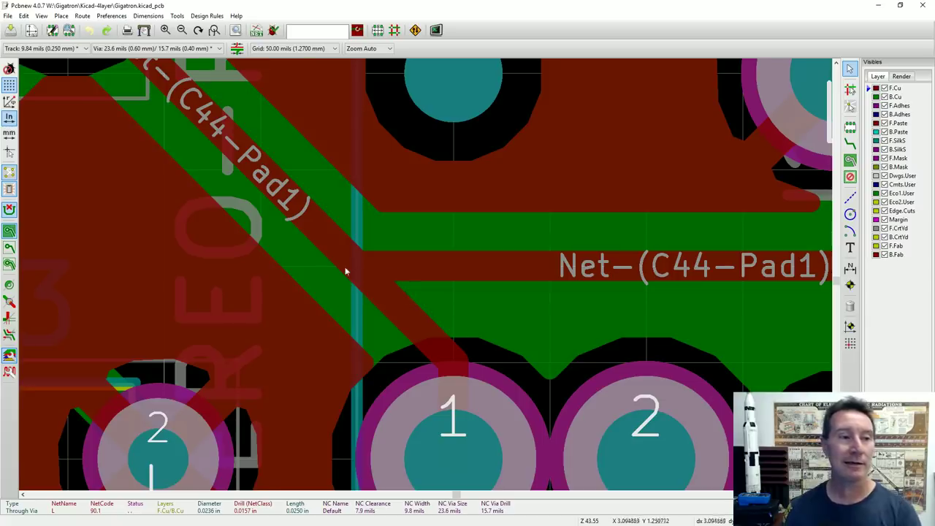
{"action": "left_click", "coordinate": [346, 271]}
{"action": "left_click", "coordinate": [401, 256]}
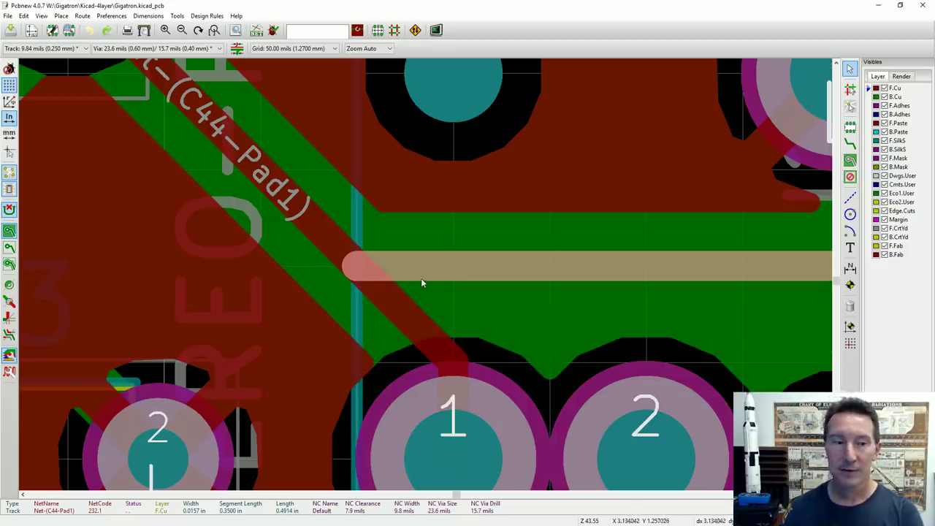
Step: Inspect the adjoining Net-(C44-Pad1) track segments leading to pads 1 and 4 of the audio connector
{"action": "scroll", "coordinate": [431, 281], "scroll_direction": "down", "scroll_amount": 1}
{"action": "scroll", "coordinate": [435, 282], "scroll_direction": "down", "scroll_amount": 4}
{"action": "left_click", "coordinate": [435, 292]}
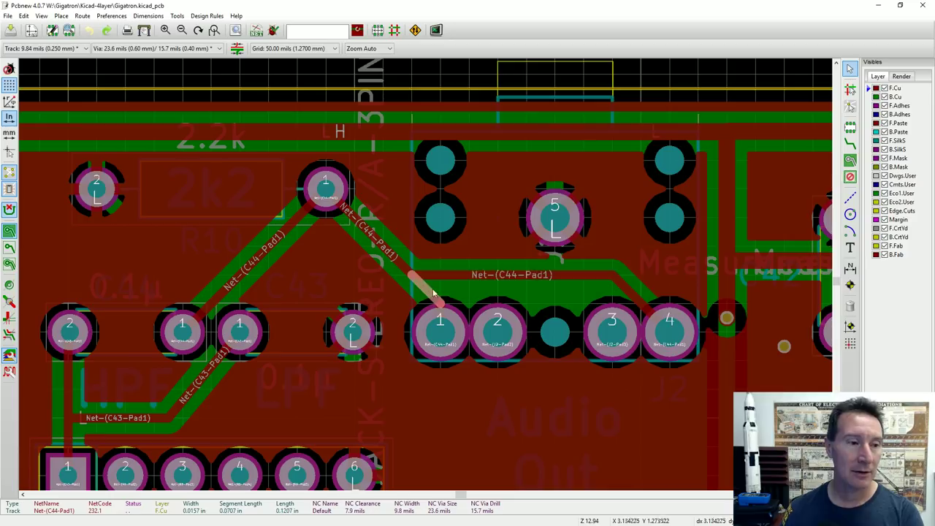
{"action": "left_click", "coordinate": [620, 276]}
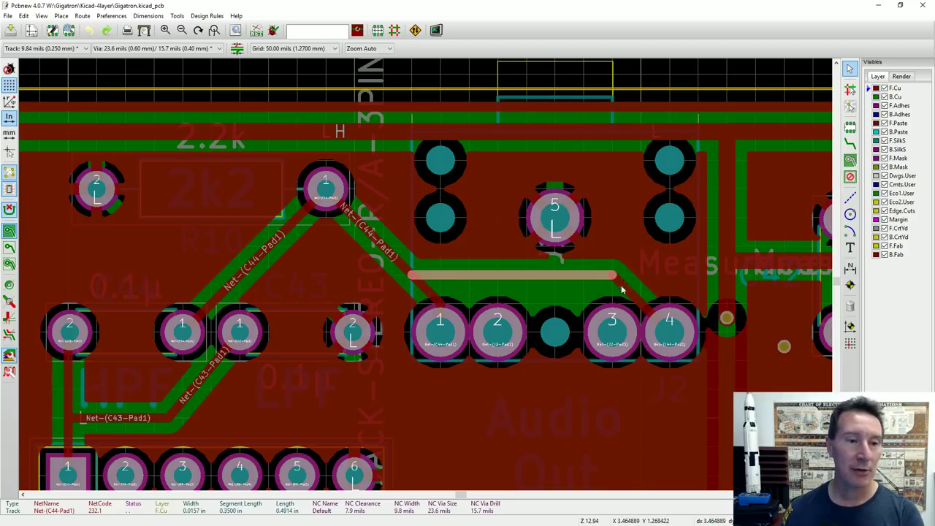
{"action": "left_click", "coordinate": [624, 289]}
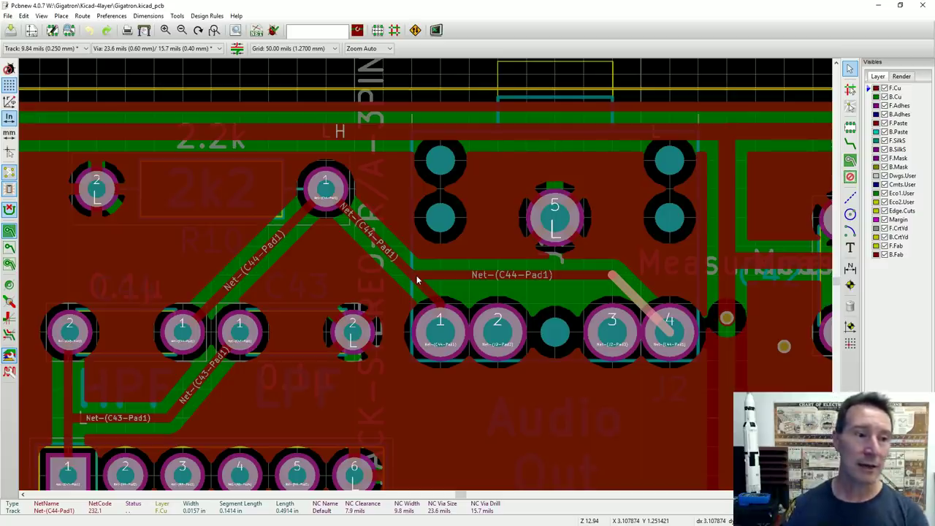
{"action": "left_click", "coordinate": [479, 276]}
{"action": "left_click", "coordinate": [479, 276]}
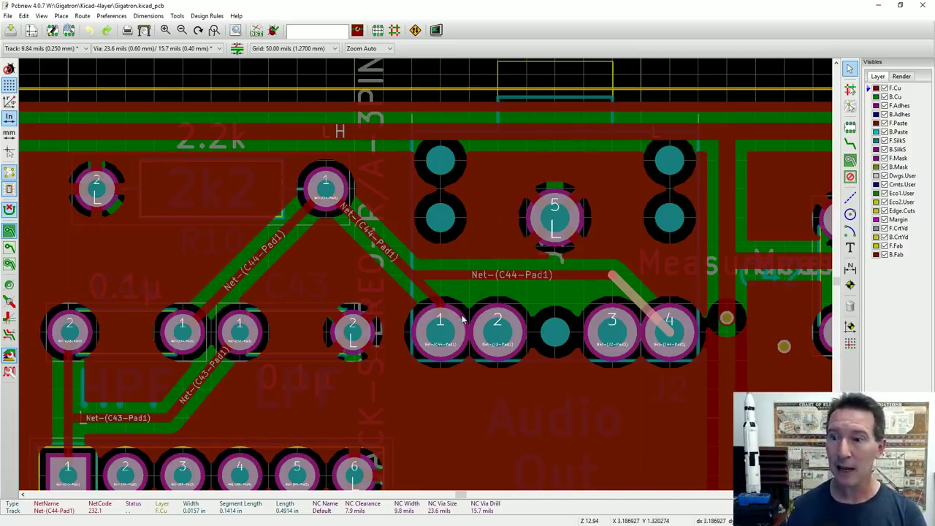
Step: View the properties and copper layer options of the 2.2k resistor's pad 2 on net L, cancelling the dialog
{"action": "double_click", "coordinate": [111, 183]}
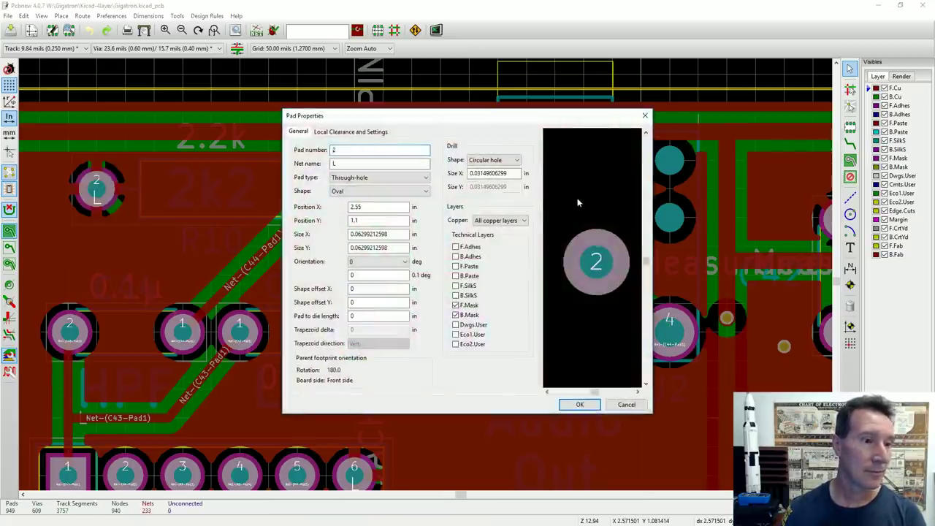
{"action": "left_click", "coordinate": [626, 404]}
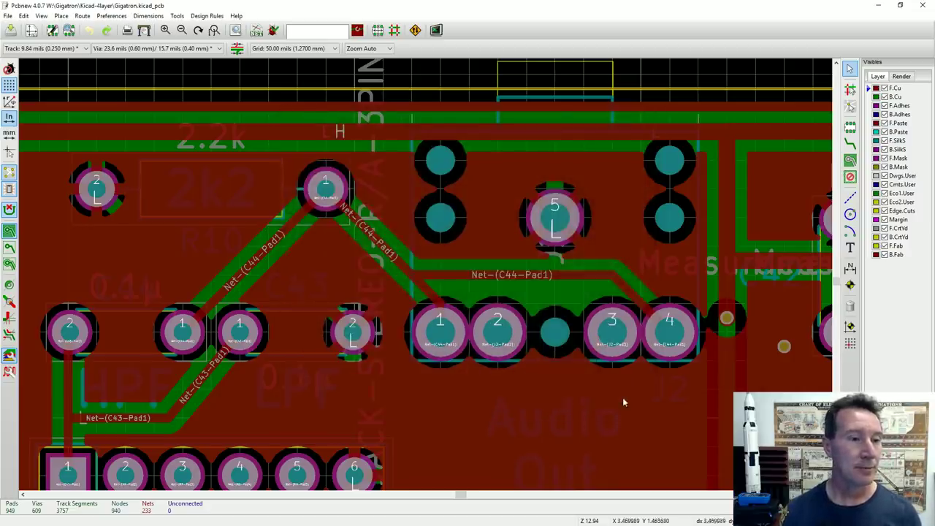
{"action": "double_click", "coordinate": [111, 183]}
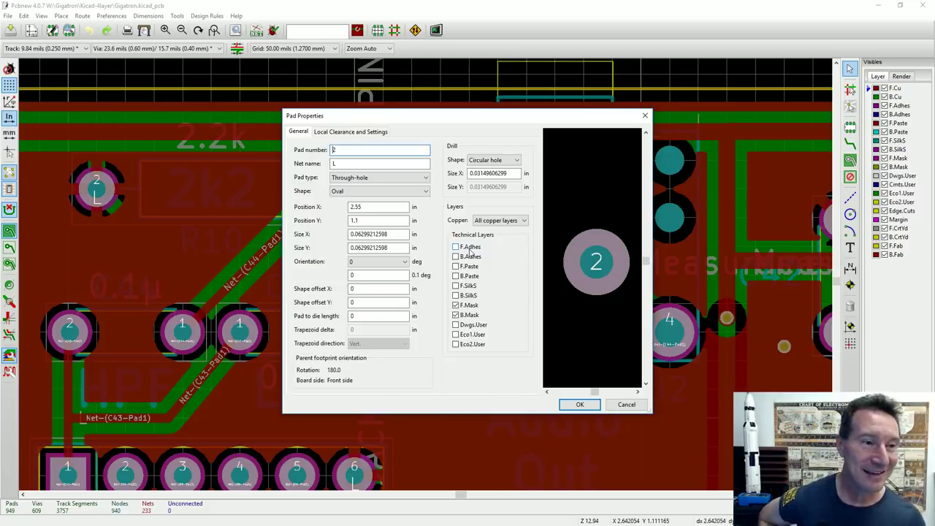
{"action": "left_click", "coordinate": [514, 222]}
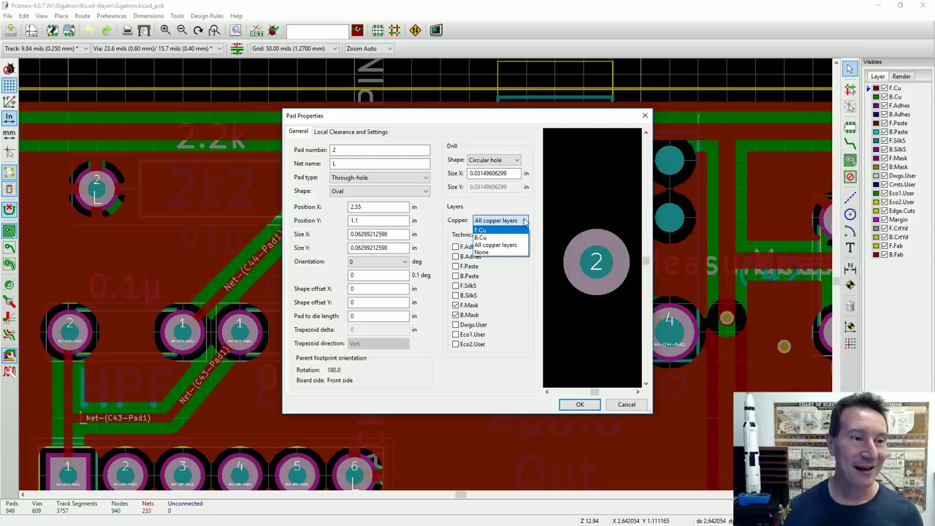
{"action": "left_click", "coordinate": [523, 221]}
{"action": "left_click", "coordinate": [523, 222]}
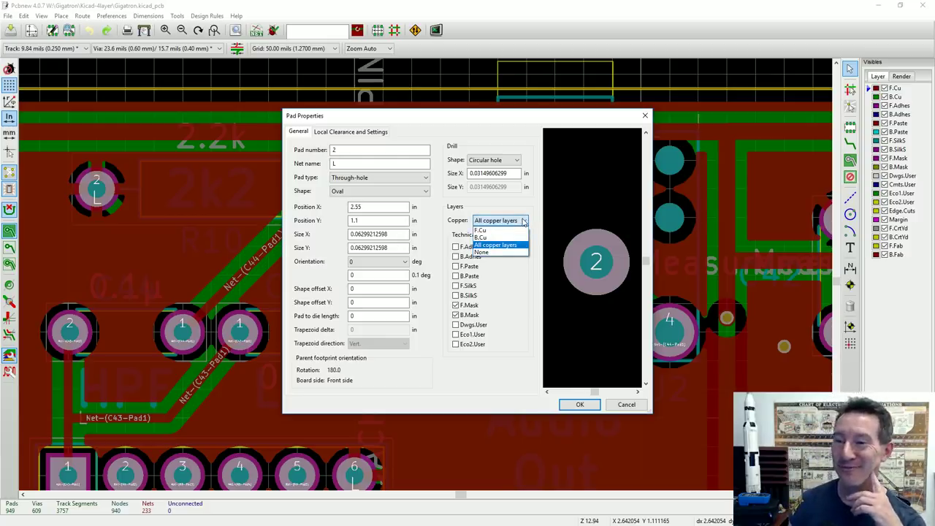
{"action": "left_click", "coordinate": [523, 222]}
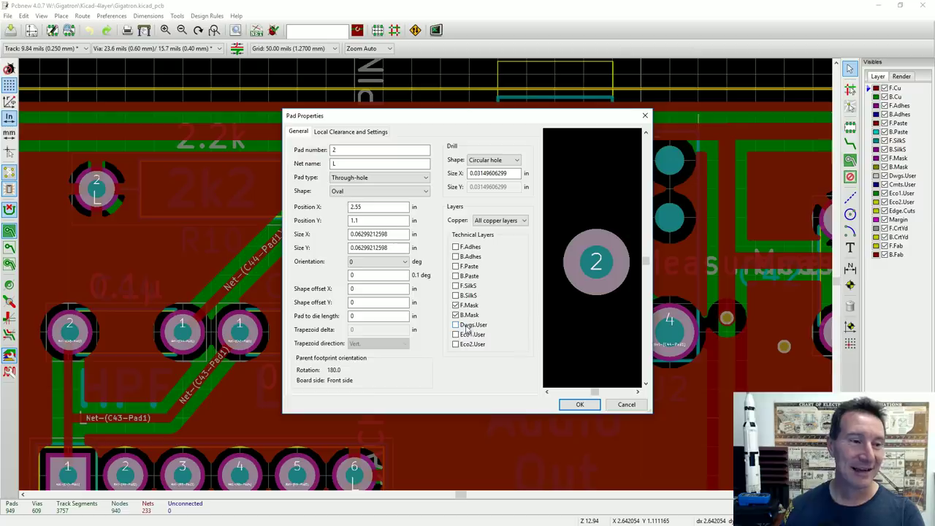
{"action": "left_click", "coordinate": [627, 404]}
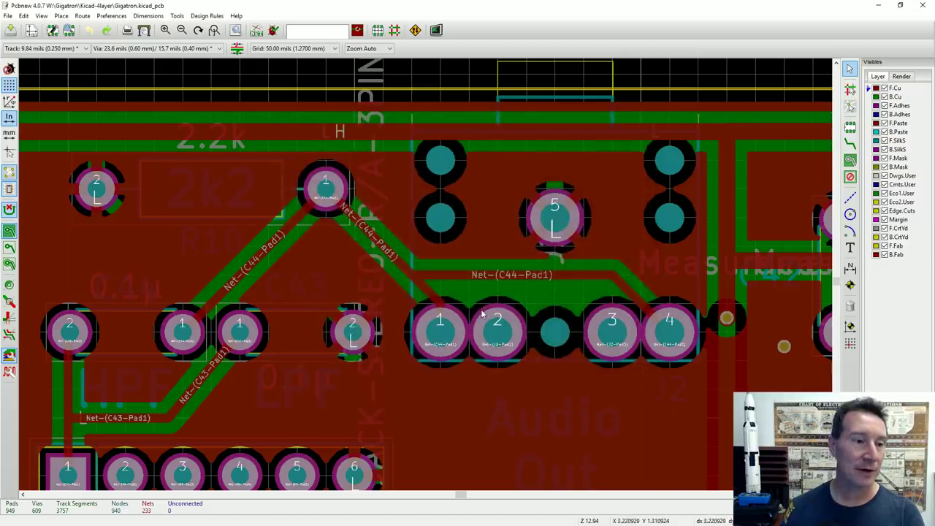
Step: Switch the display units to millimetres, and open the Footprint Editor and close it again
{"action": "scroll", "coordinate": [482, 314], "scroll_direction": "down", "scroll_amount": 4}
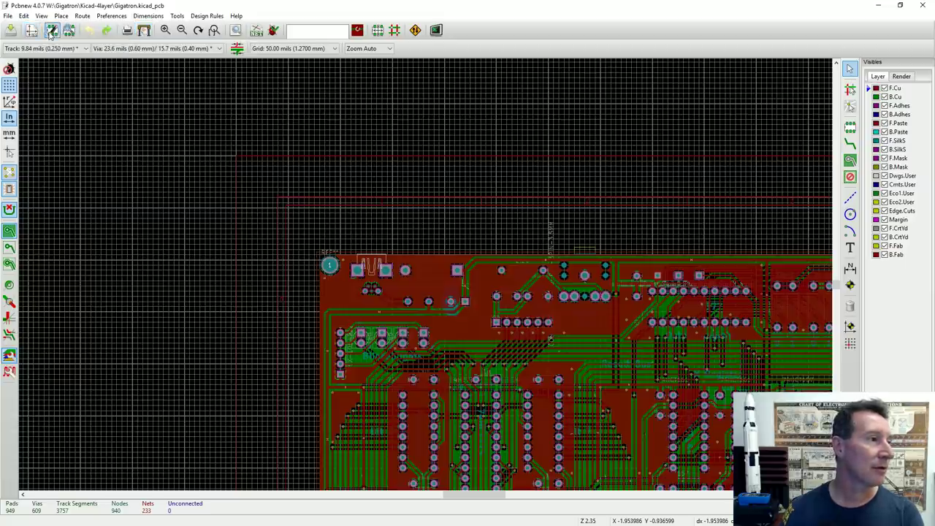
{"action": "key", "text": "ctrl+u"}
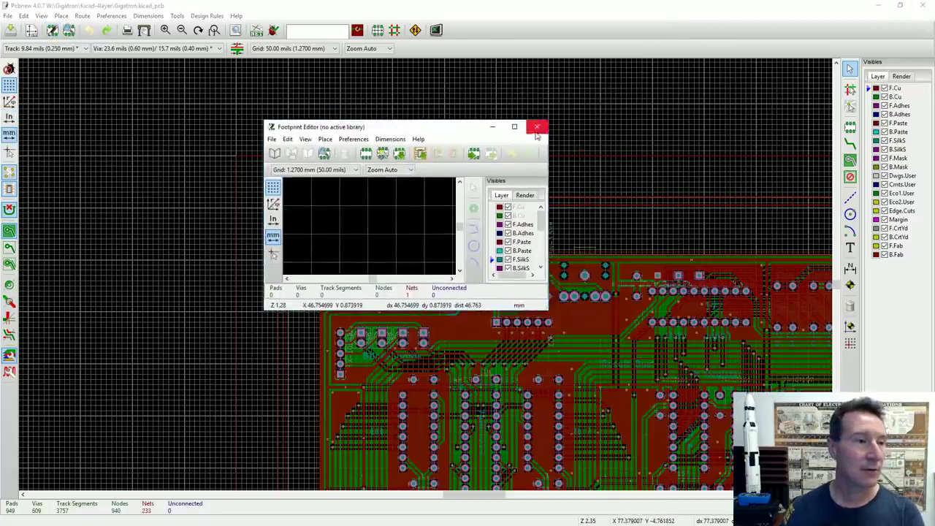
{"action": "left_click", "coordinate": [537, 127]}
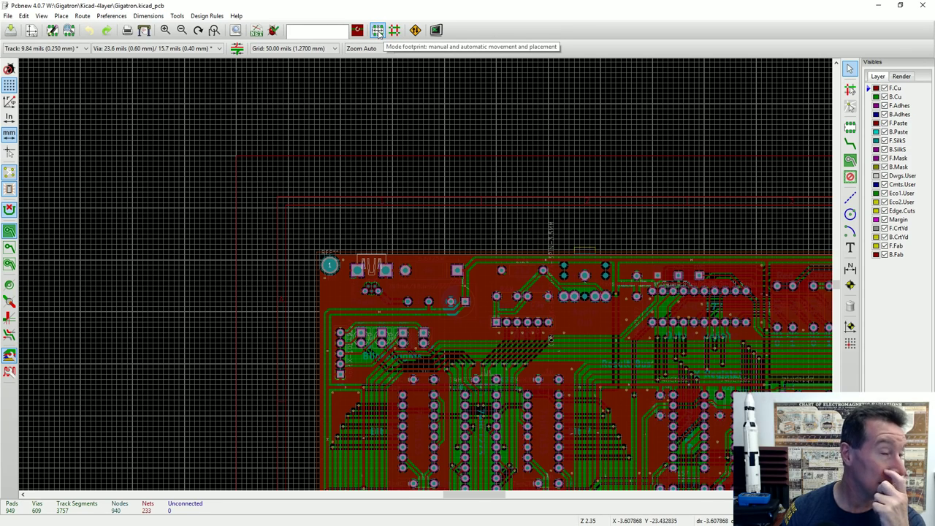
Step: Open the Python console to look at its shell, and close it again
{"action": "left_click", "coordinate": [436, 31]}
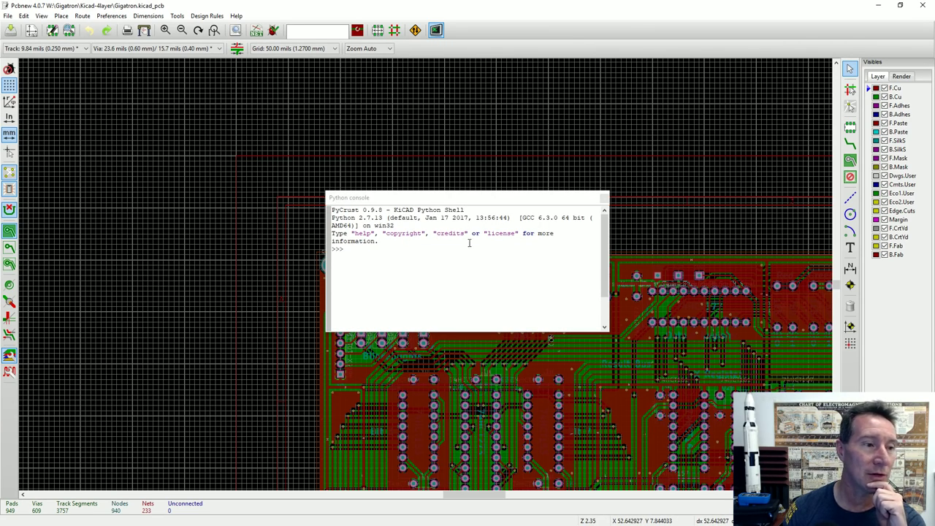
{"action": "scroll", "coordinate": [485, 246], "scroll_direction": "down", "scroll_amount": 1}
{"action": "scroll", "coordinate": [485, 246], "scroll_direction": "up", "scroll_amount": 1}
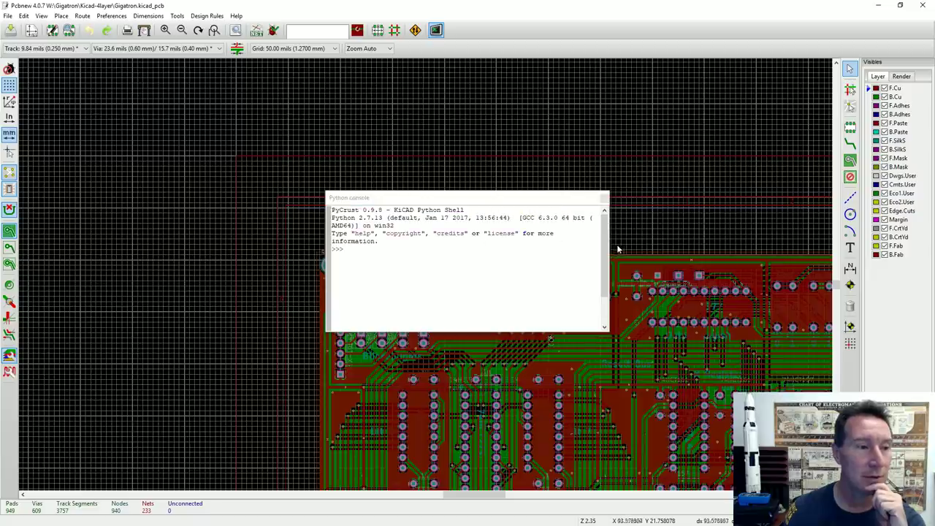
{"action": "left_click", "coordinate": [604, 198]}
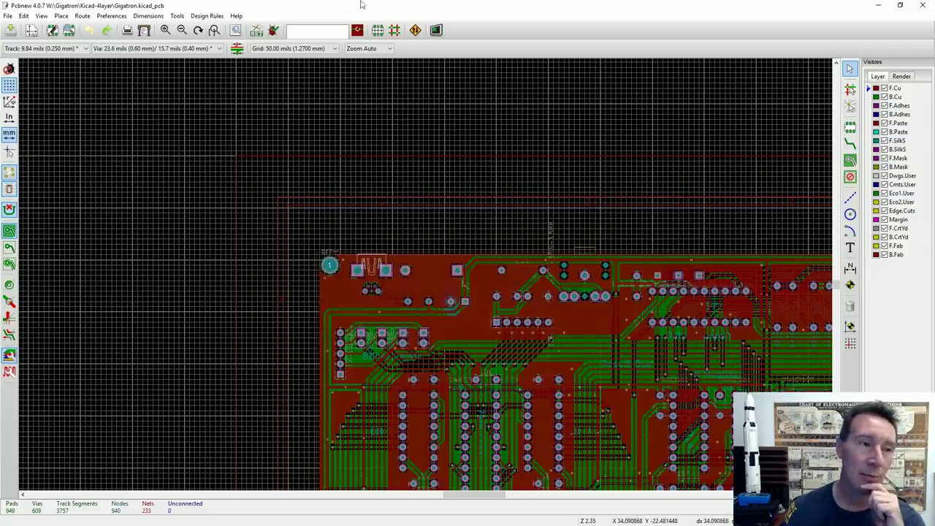
Step: Try the track and autorouting mode and view the copper layer pair selection, closing the dialog without changes
{"action": "left_click", "coordinate": [394, 30]}
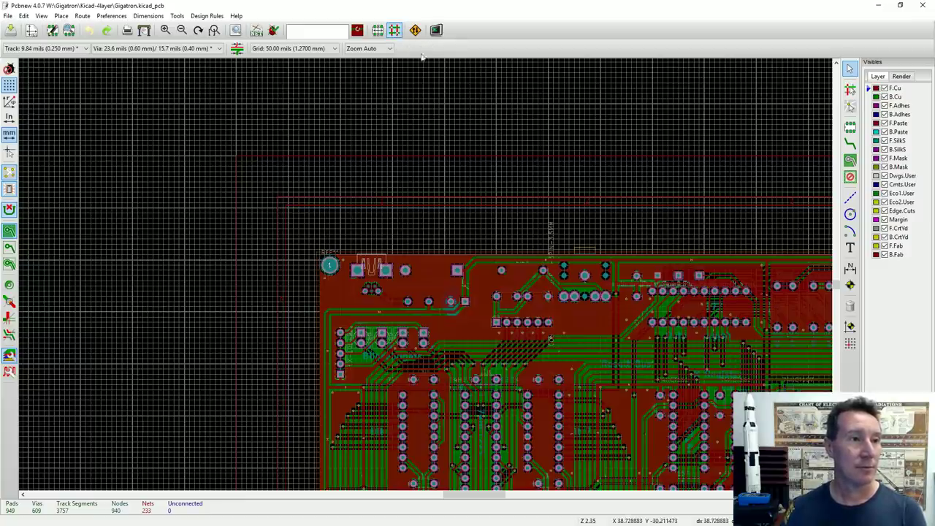
{"action": "left_click", "coordinate": [359, 32]}
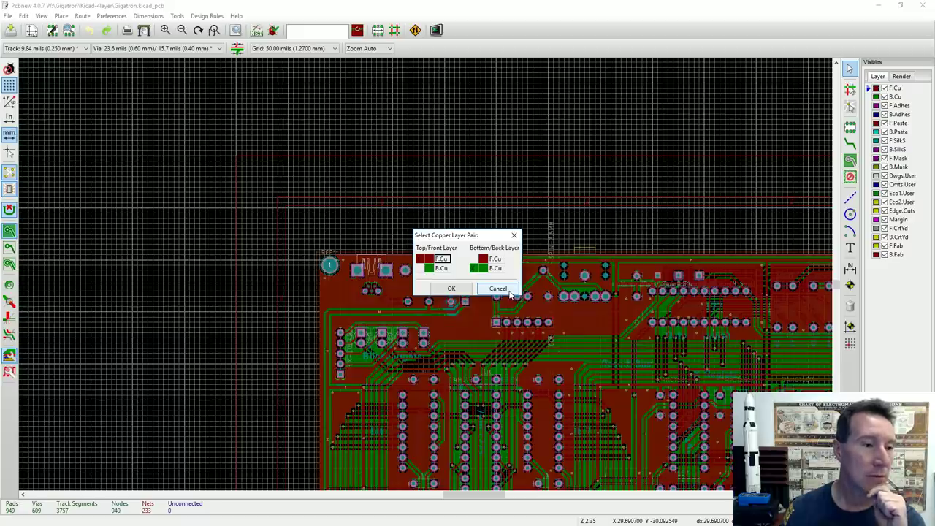
{"action": "mouse_move", "coordinate": [464, 239]}
{"action": "left_mouse_down"}
{"action": "mouse_move", "coordinate": [473, 238]}
{"action": "mouse_move", "coordinate": [465, 231]}
{"action": "left_mouse_up"}
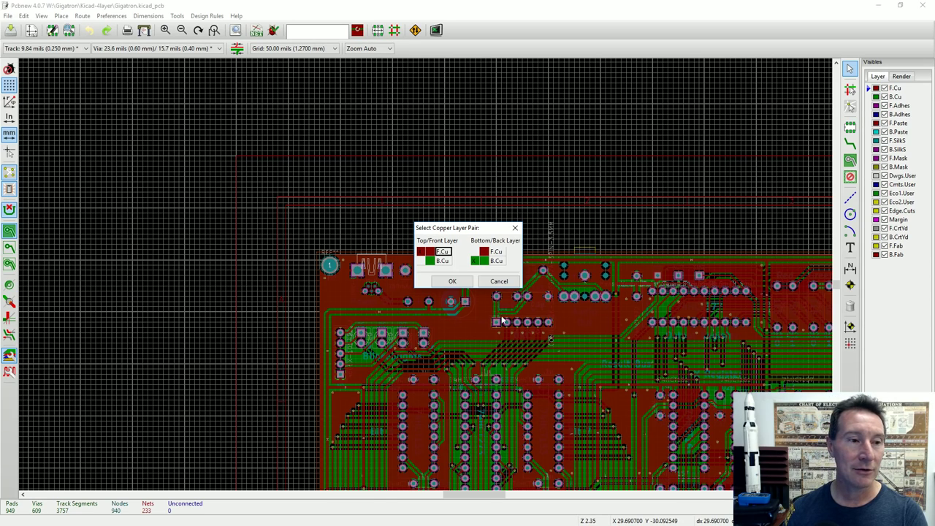
{"action": "left_click", "coordinate": [515, 229]}
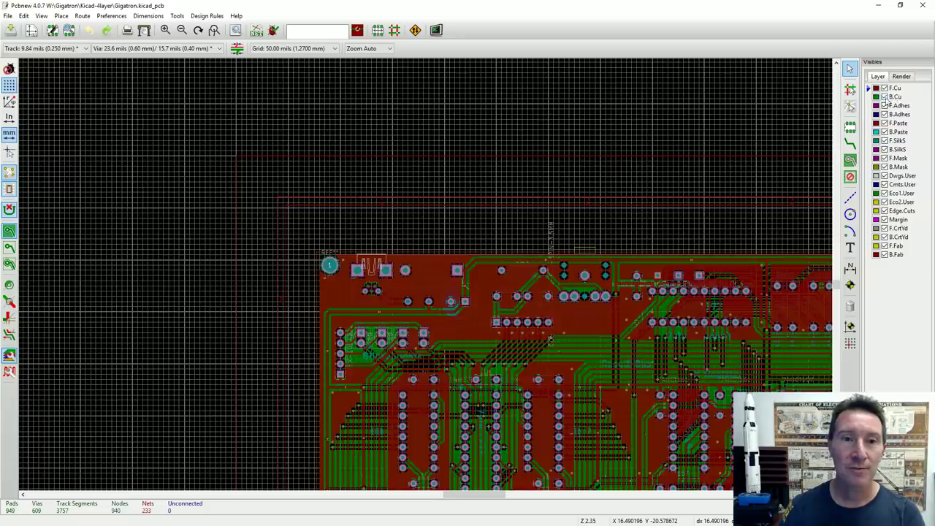
Step: Hide the B.Cu, F.Adhes, B.Adhes, F.Paste, B.Paste, F.SilkS and B.SilkS layers
{"action": "left_click", "coordinate": [885, 96]}
{"action": "left_click", "coordinate": [885, 105]}
{"action": "left_click", "coordinate": [884, 114]}
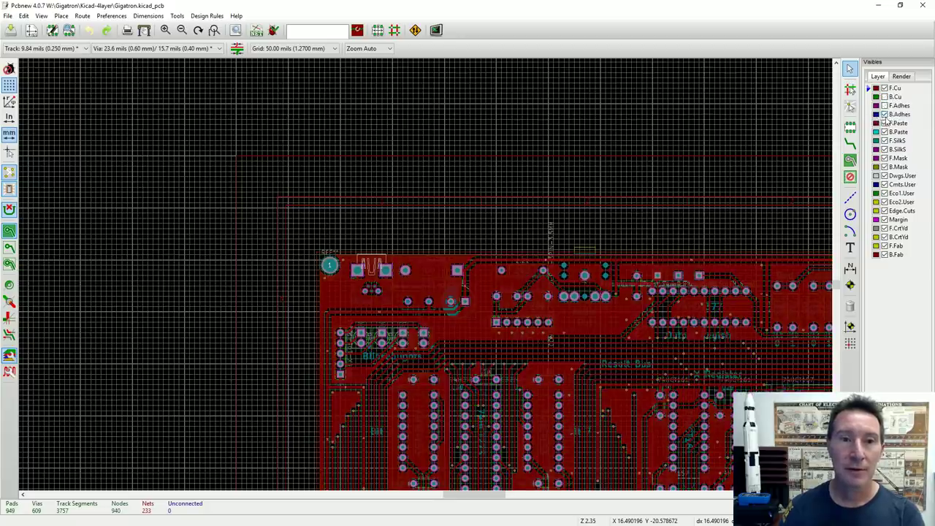
{"action": "left_click", "coordinate": [884, 123]}
{"action": "left_click", "coordinate": [884, 132]}
{"action": "left_click", "coordinate": [885, 140]}
{"action": "left_click", "coordinate": [885, 149]}
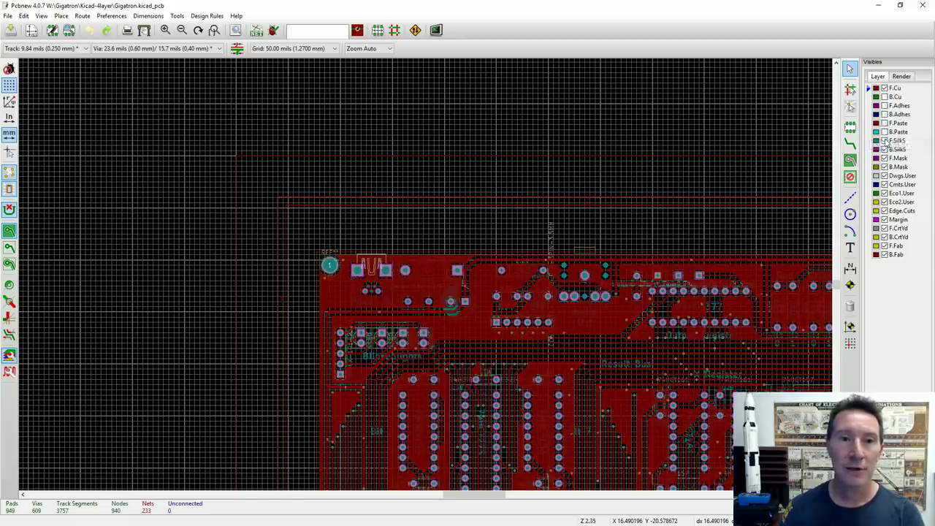
Step: Show the render visibility options, switch to the default canvas and examine the ALU tracks and vias below the 74HCT377
{"action": "left_click", "coordinate": [901, 76]}
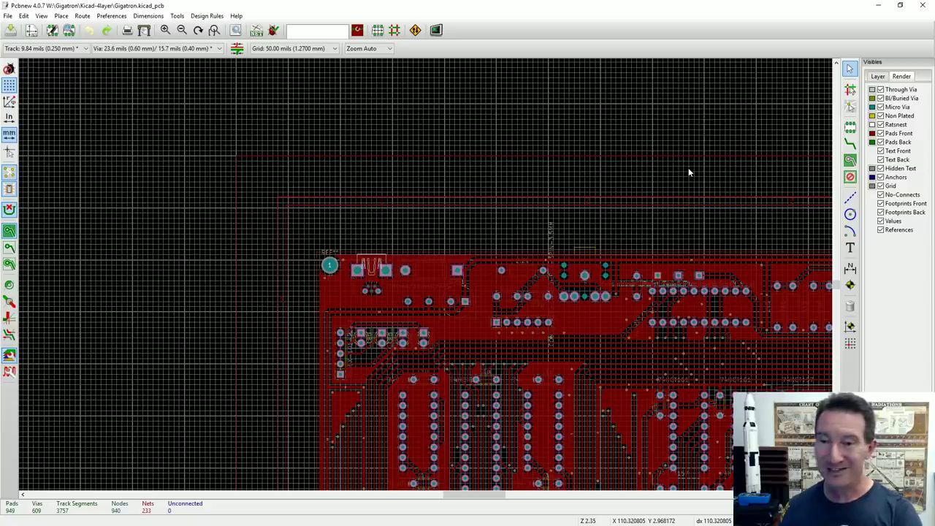
{"action": "key", "text": "F9"}
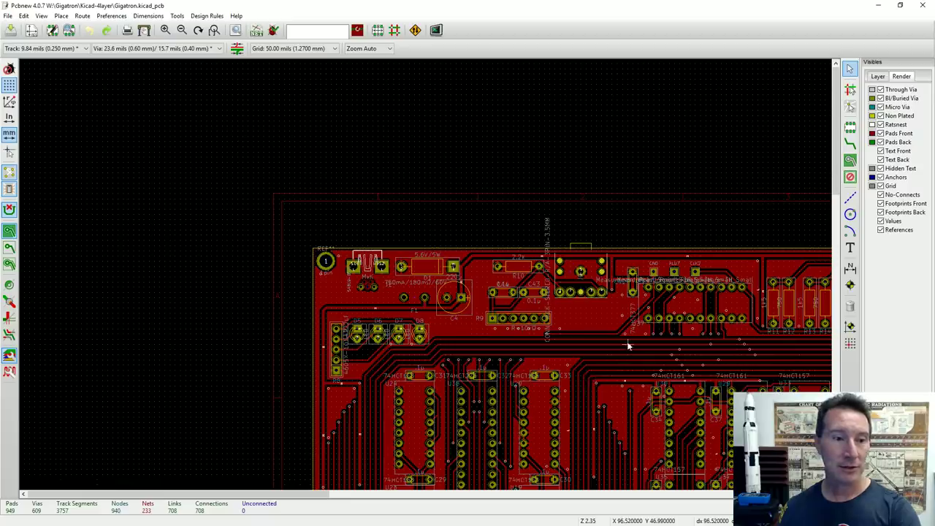
{"action": "scroll", "coordinate": [428, 274], "scroll_direction": "up", "scroll_amount": 5}
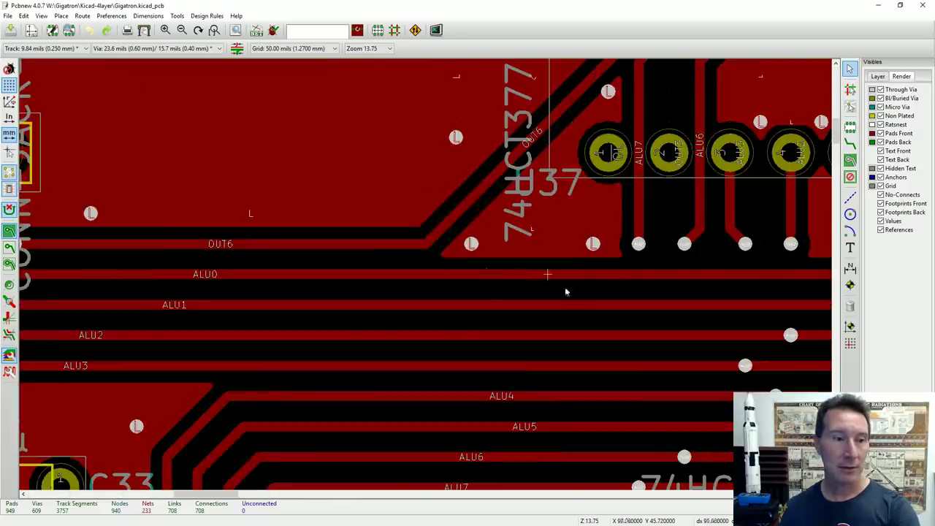
{"action": "scroll", "coordinate": [565, 292], "scroll_direction": "up", "scroll_amount": 1}
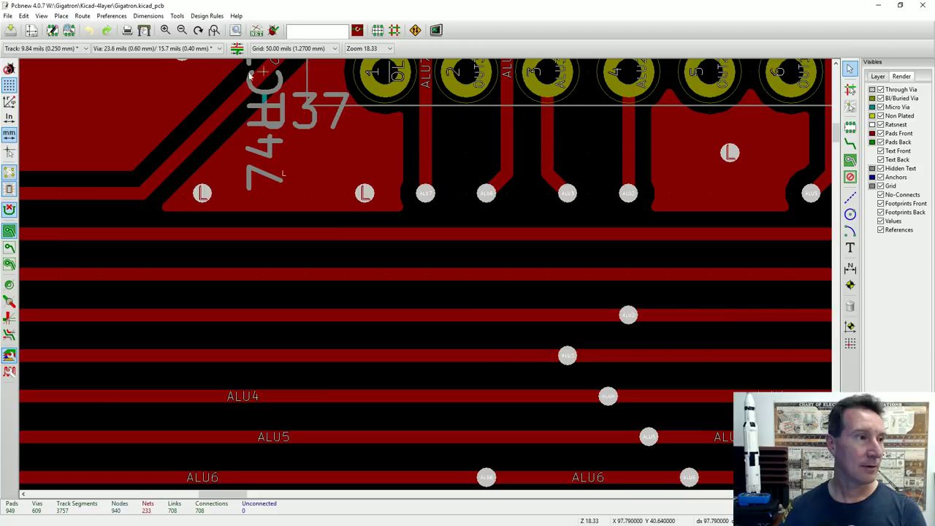
Step: Switch the canvas to Cairo and select the net ALU2 via to view its diameter and drill
{"action": "left_click", "coordinate": [46, 16]}
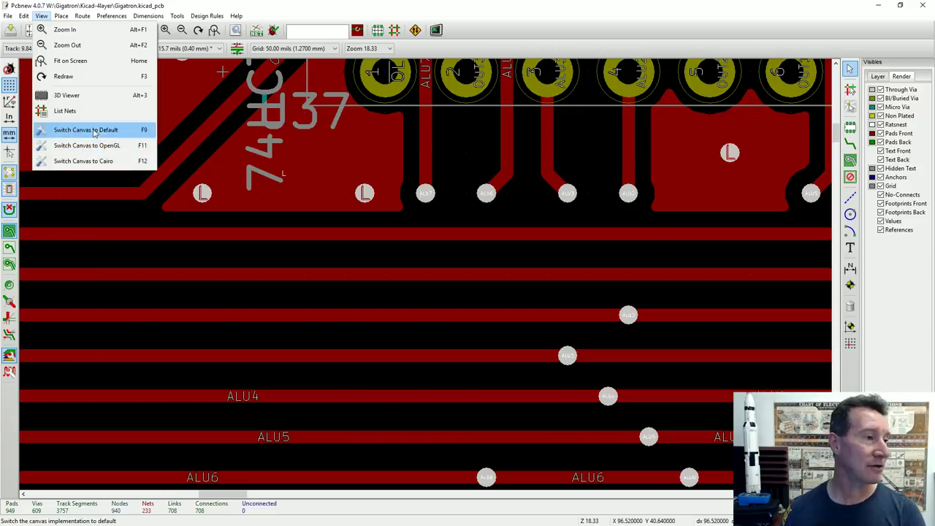
{"action": "left_click", "coordinate": [113, 164]}
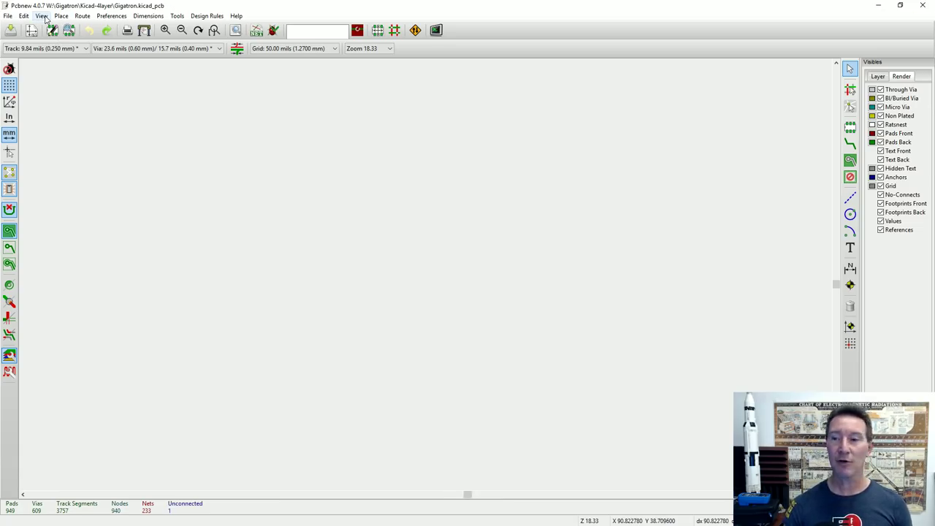
{"action": "left_click", "coordinate": [42, 16]}
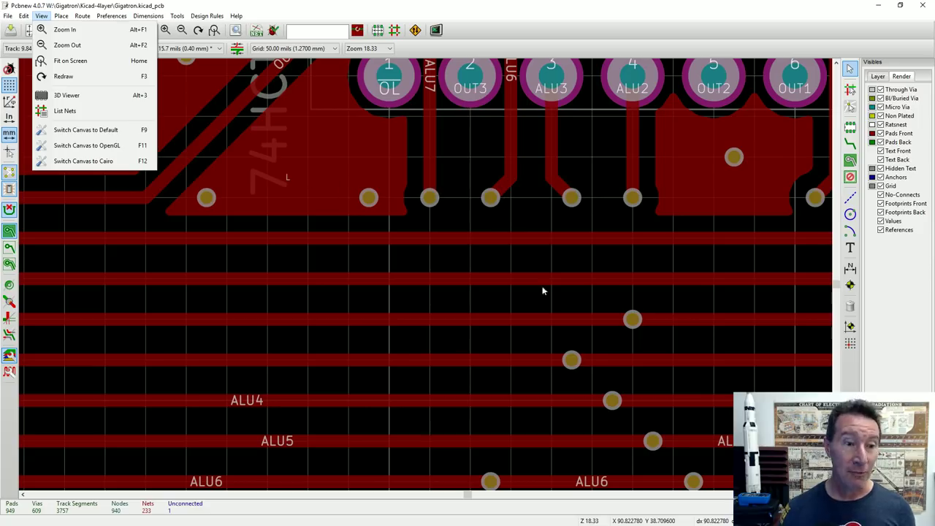
{"action": "left_click", "coordinate": [634, 314]}
{"action": "left_click", "coordinate": [634, 315]}
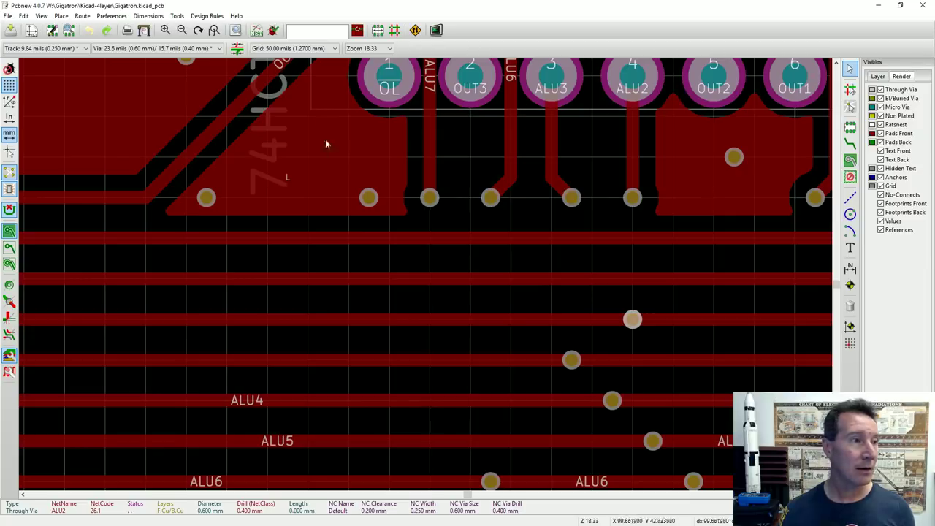
Step: Switch the canvas back to the default renderer
{"action": "left_click", "coordinate": [42, 17]}
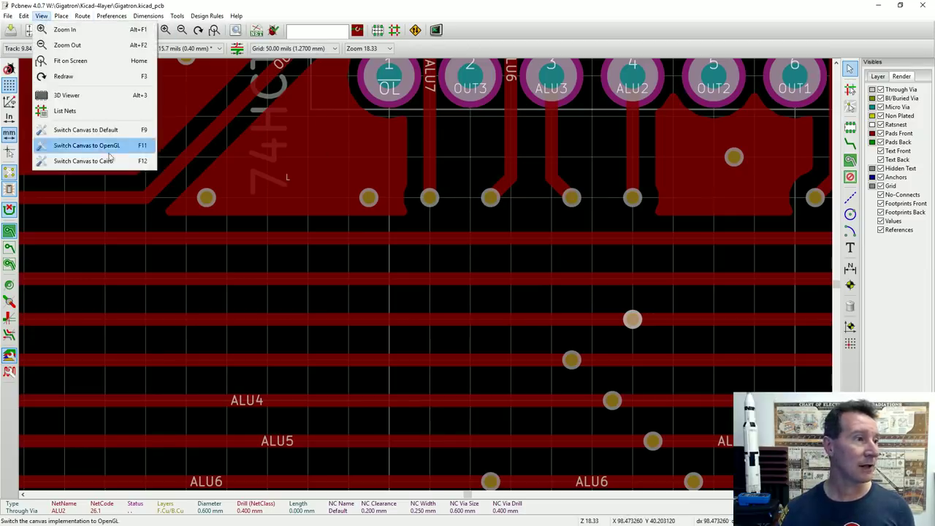
{"action": "left_click", "coordinate": [85, 130]}
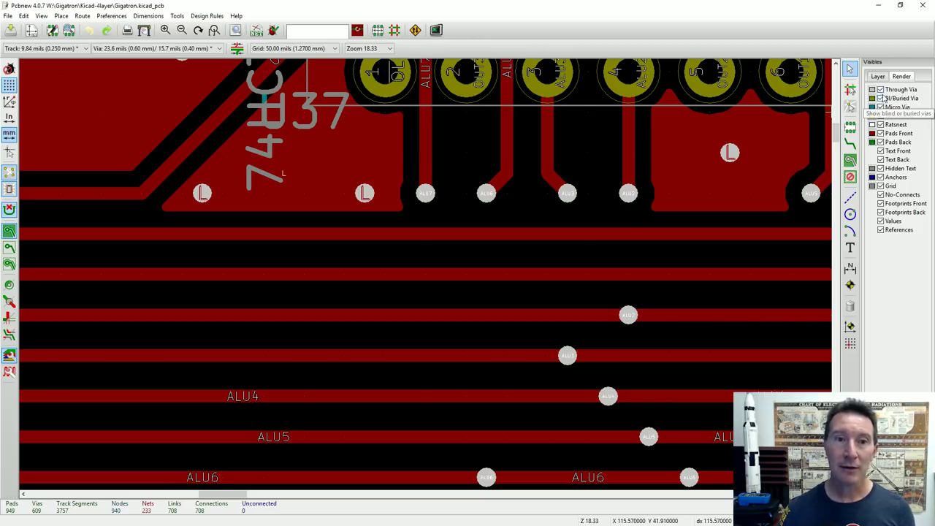
Step: Toggle the visibility of the through vias off and on again to compare the board with and without them
{"action": "left_click", "coordinate": [880, 90]}
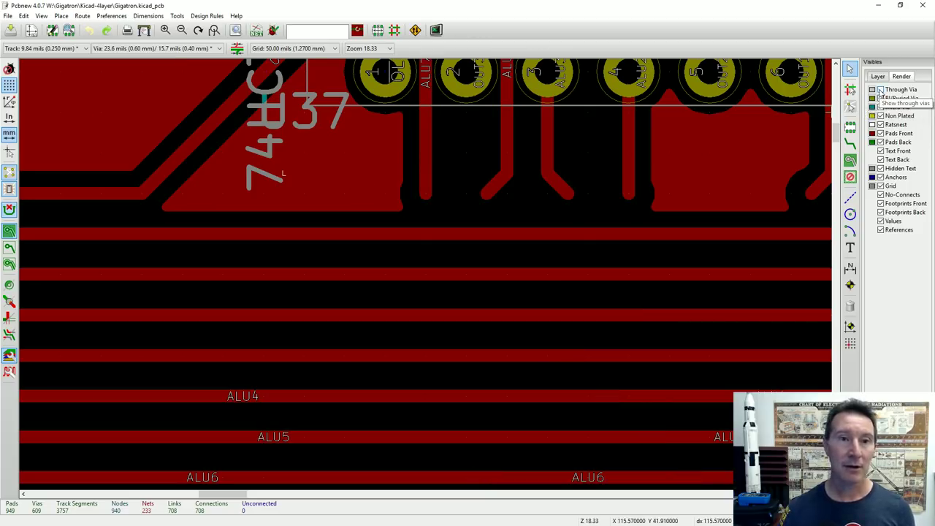
{"action": "left_click", "coordinate": [880, 90]}
{"action": "left_click", "coordinate": [881, 90]}
{"action": "left_click", "coordinate": [881, 90]}
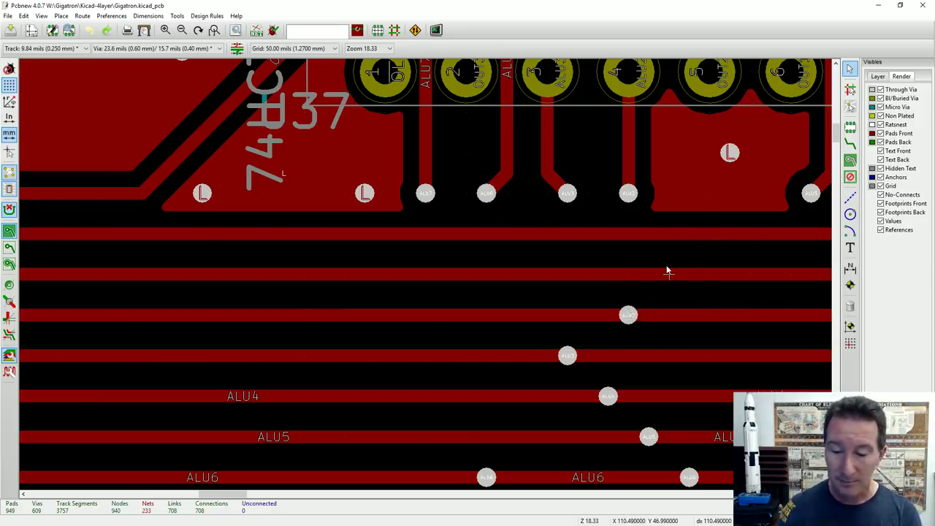
Step: Switch among the OpenGL, default and Cairo canvases to compare how the ALU vias are rendered, finishing on Cairo
{"action": "key", "text": "F11"}
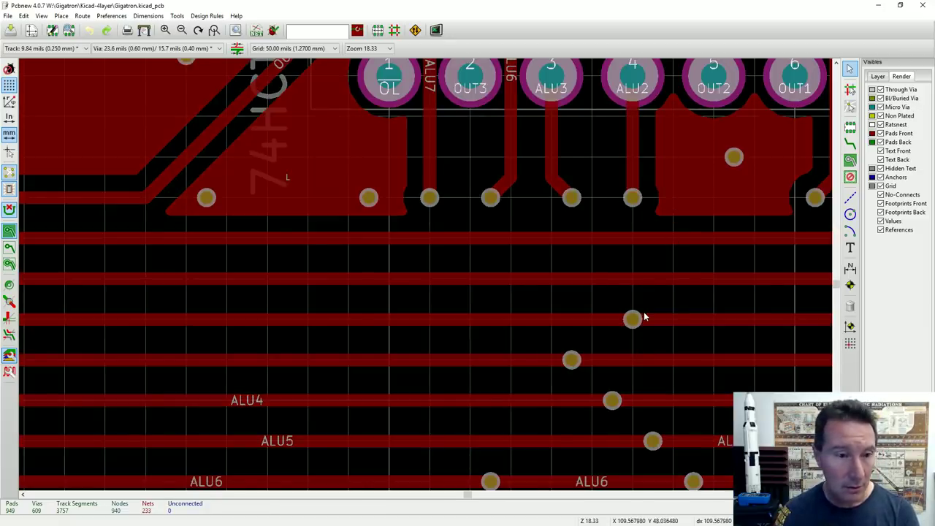
{"action": "key", "text": "F11"}
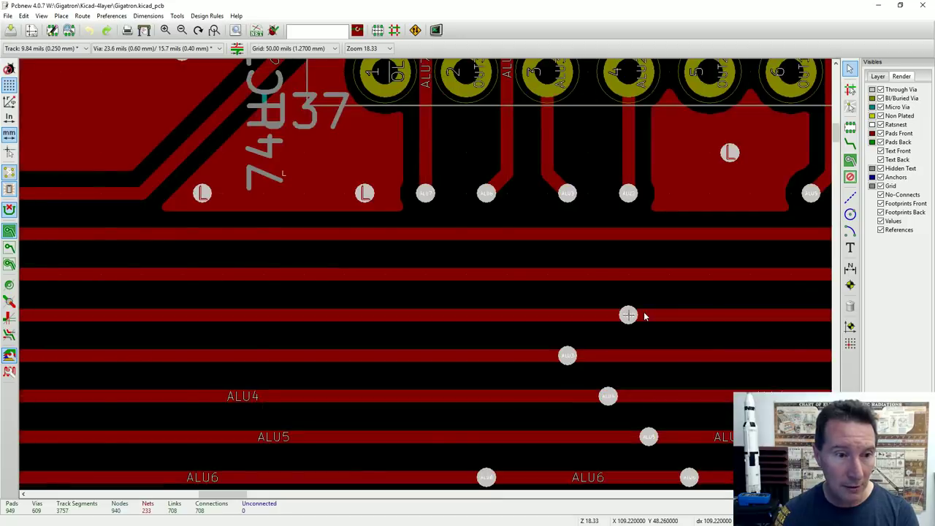
{"action": "key", "text": "F12"}
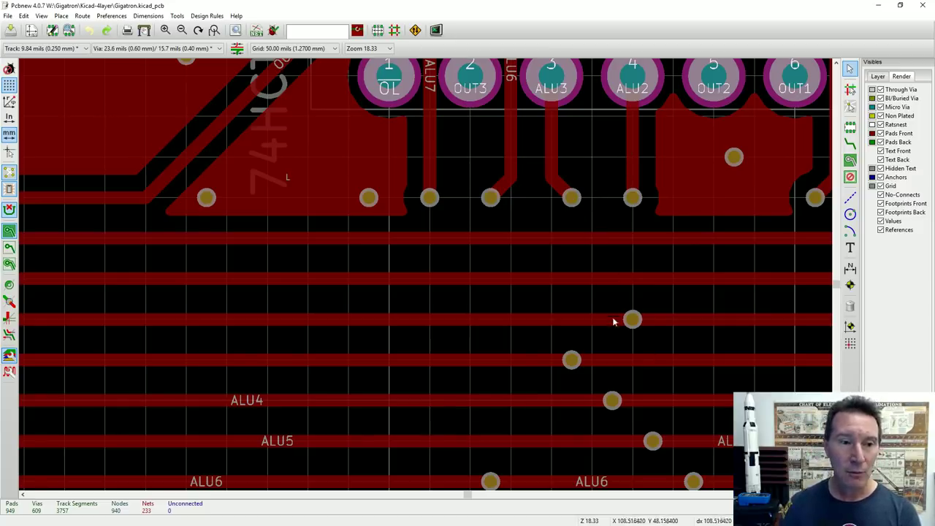
Step: Examine the ALU2 via up close, select pad 5 (OUT2) of U37 to view its properties, and clear the selection
{"action": "scroll", "coordinate": [632, 319], "scroll_direction": "up", "scroll_amount": 1}
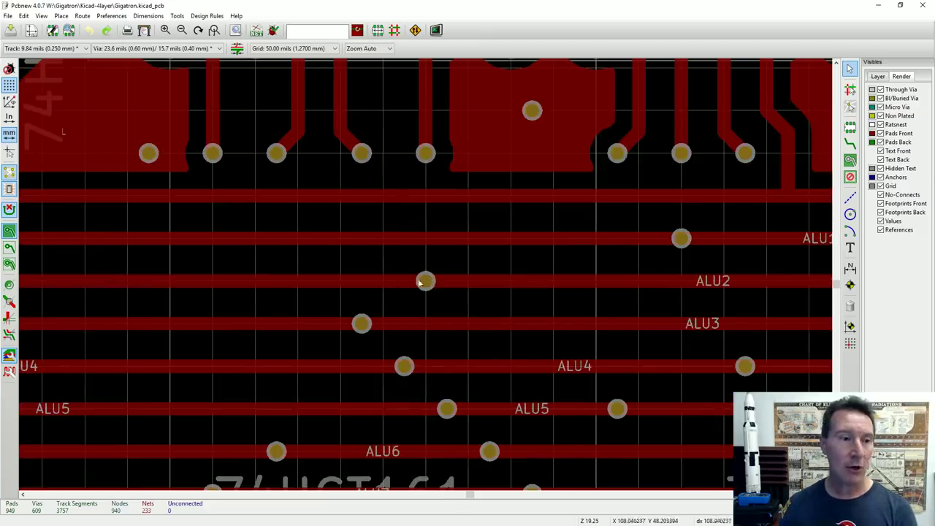
{"action": "scroll", "coordinate": [431, 280], "scroll_direction": "up", "scroll_amount": 3}
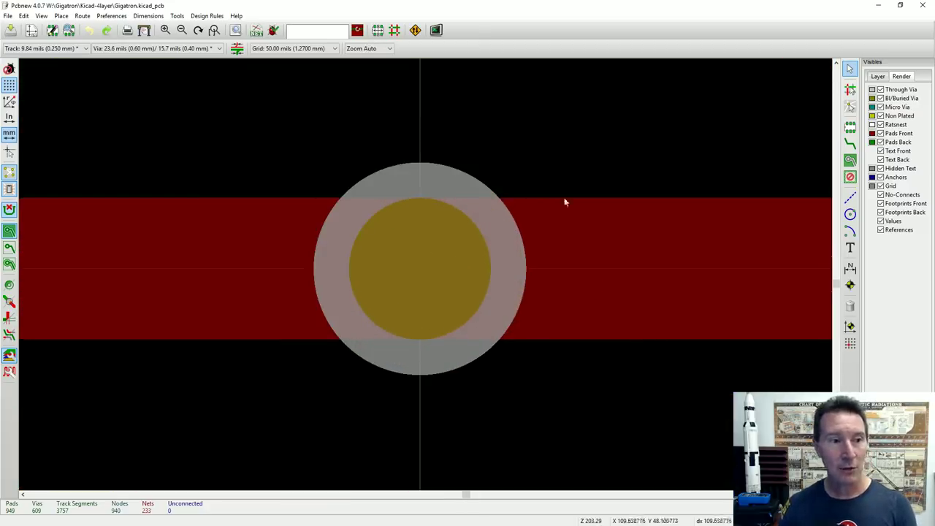
{"action": "scroll", "coordinate": [441, 239], "scroll_direction": "down", "scroll_amount": 1}
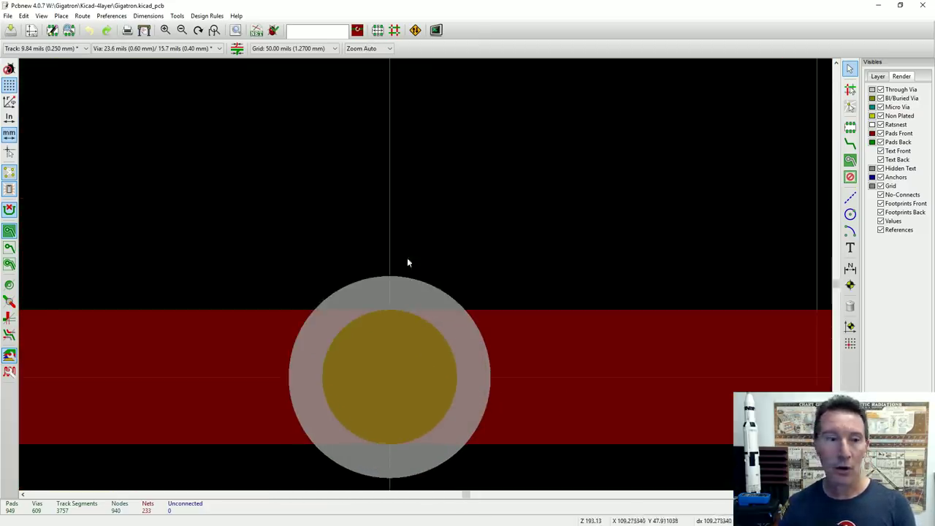
{"action": "scroll", "coordinate": [406, 263], "scroll_direction": "down", "scroll_amount": 8}
{"action": "scroll", "coordinate": [431, 283], "scroll_direction": "up", "scroll_amount": 5}
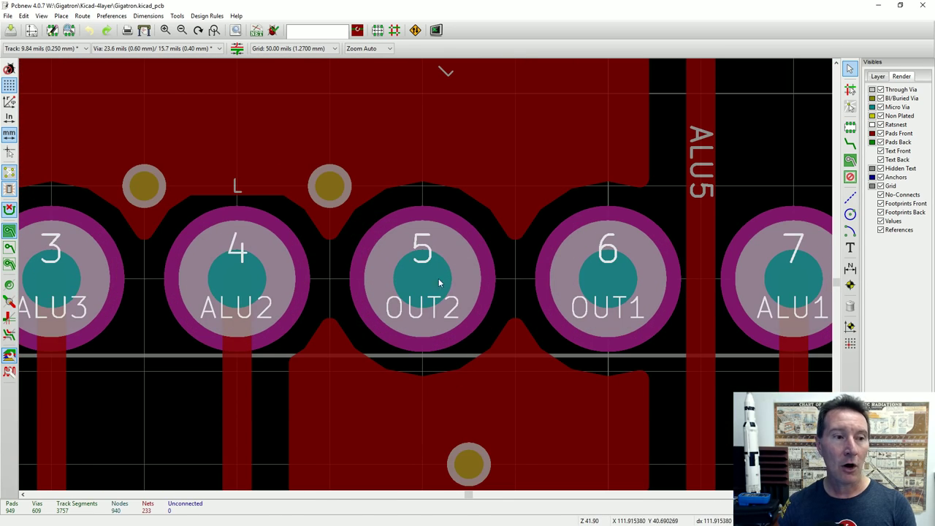
{"action": "left_click", "coordinate": [466, 267]}
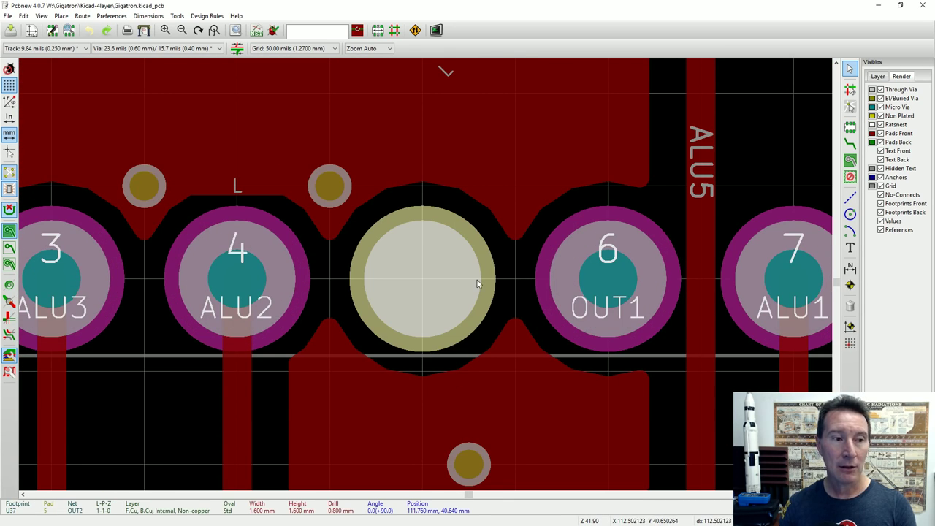
{"action": "left_click", "coordinate": [264, 425]}
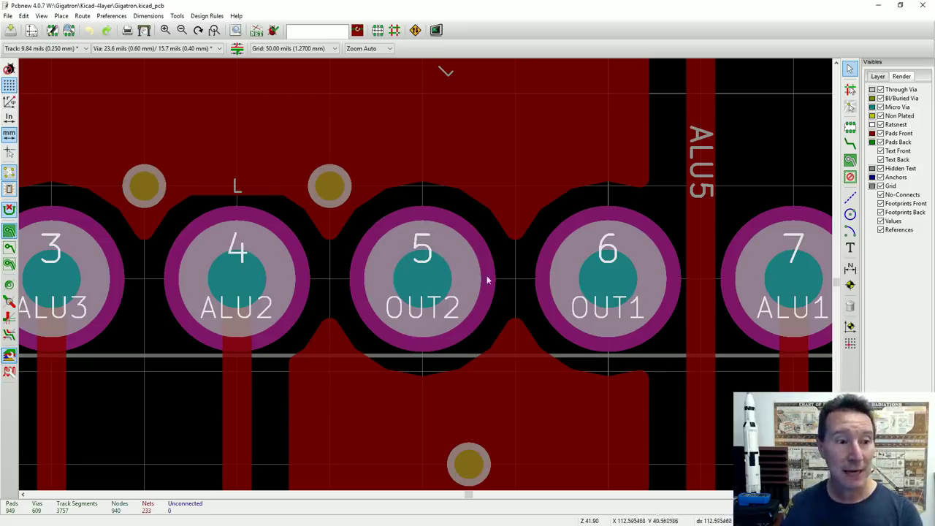
Step: Show the layer visibility list and toggle F.Mask and B.Mask off and back on to examine the solder mask around the pads
{"action": "left_click", "coordinate": [880, 76]}
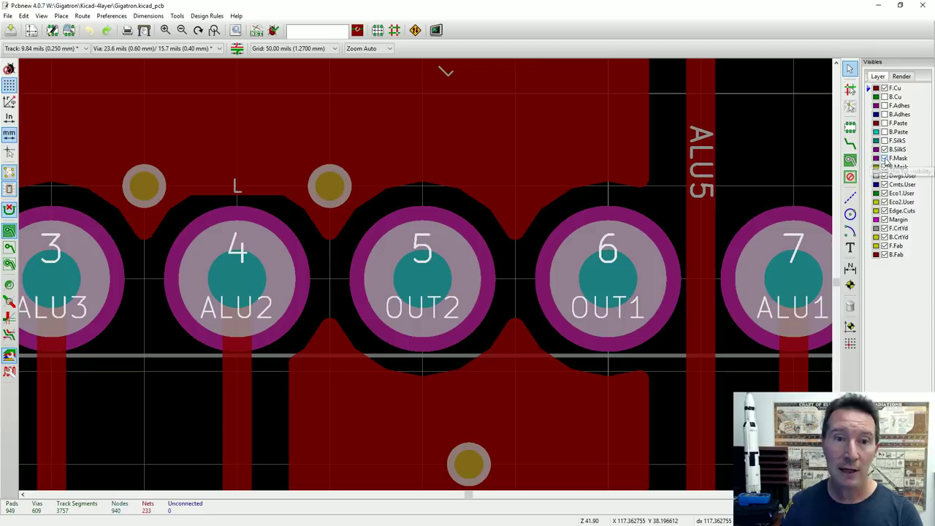
{"action": "left_click", "coordinate": [884, 158]}
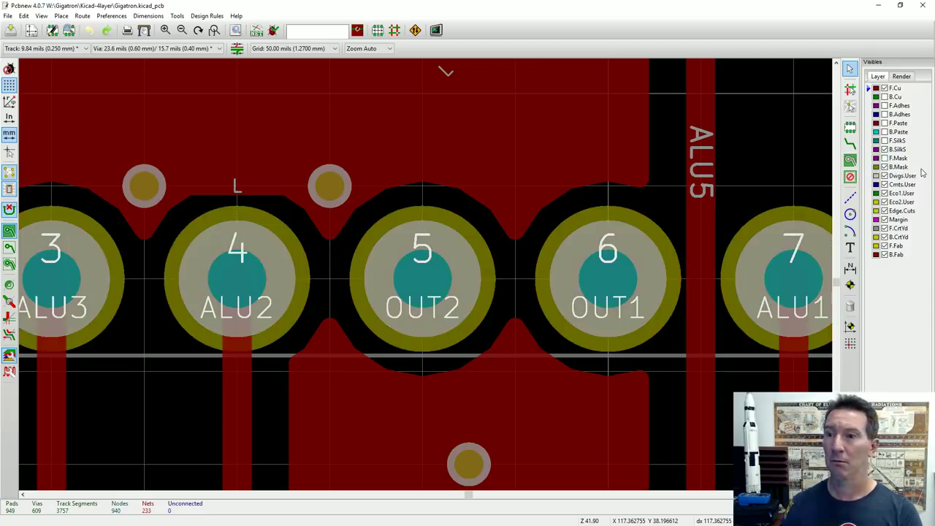
{"action": "left_click", "coordinate": [884, 166]}
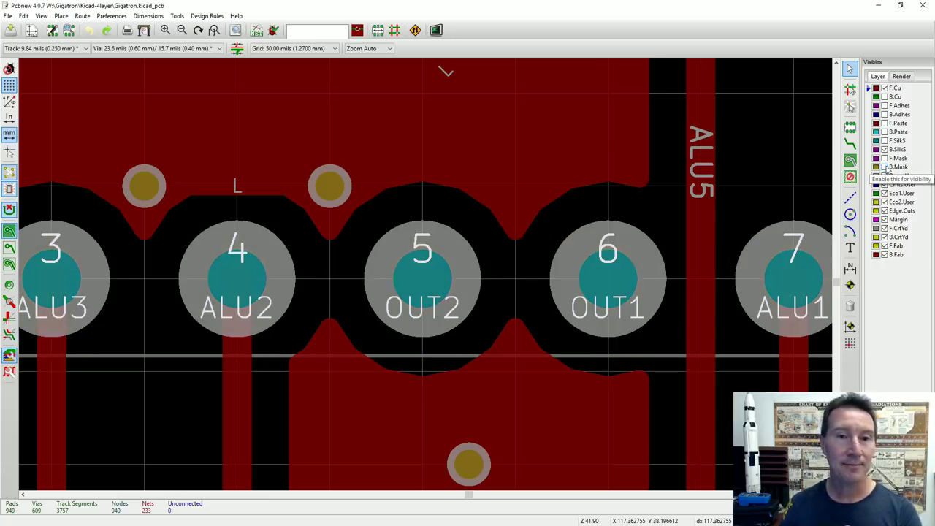
{"action": "left_click", "coordinate": [885, 167]}
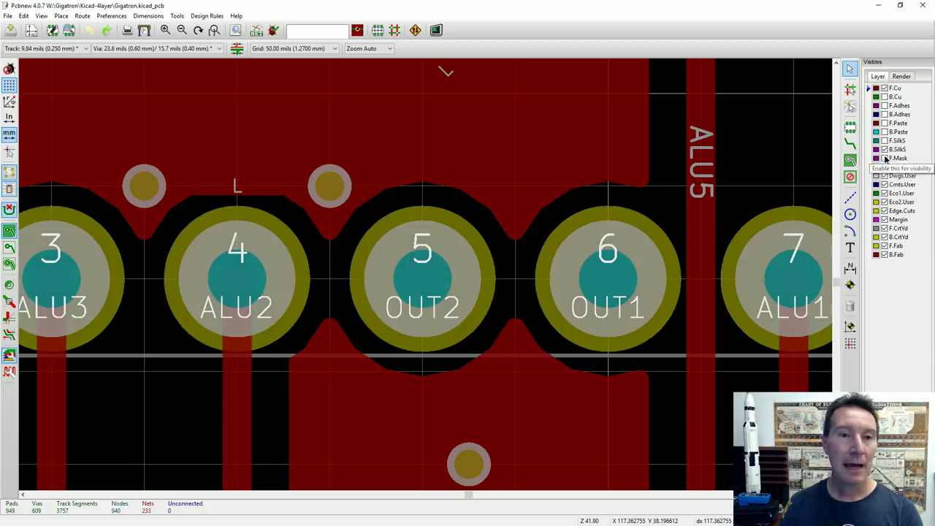
{"action": "left_click", "coordinate": [884, 158]}
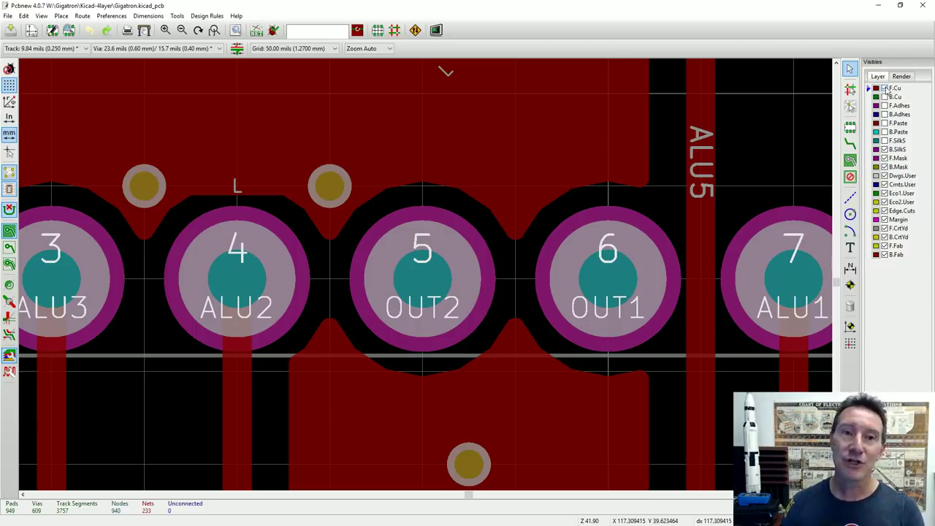
Step: Show the B.Cu layer, hide F.Cu, and select the 74HCT377 footprint U37
{"action": "left_click", "coordinate": [884, 97]}
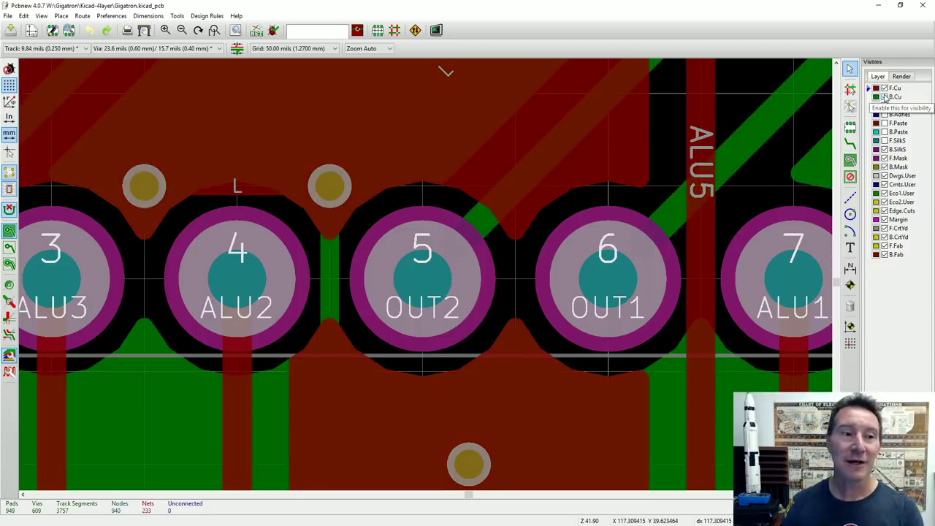
{"action": "left_click", "coordinate": [884, 87]}
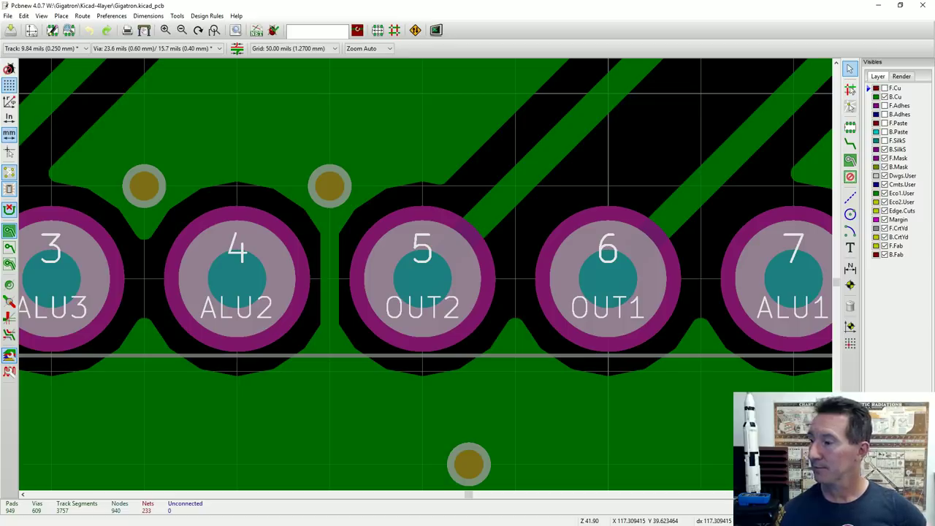
{"action": "left_click", "coordinate": [361, 217]}
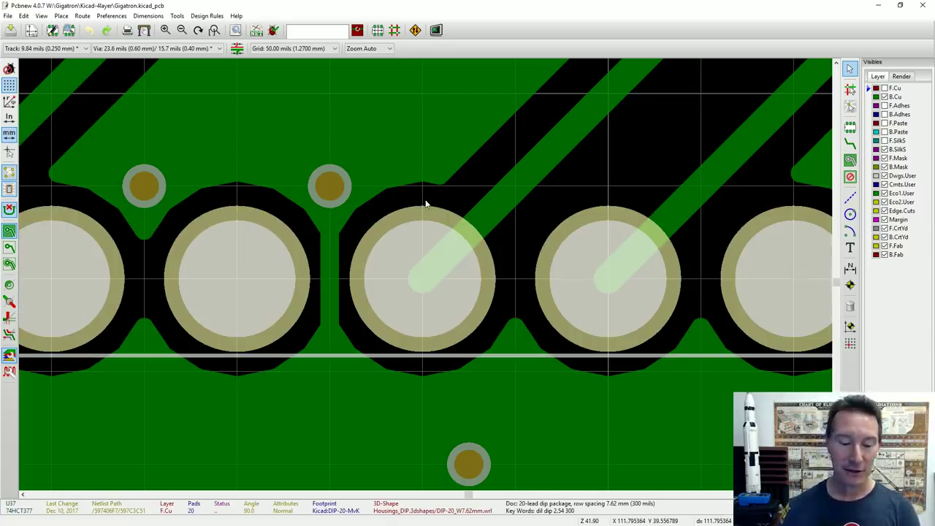
Step: Turn on high-contrast display mode and make the F.Cu layer visible again
{"action": "key", "text": "h"}
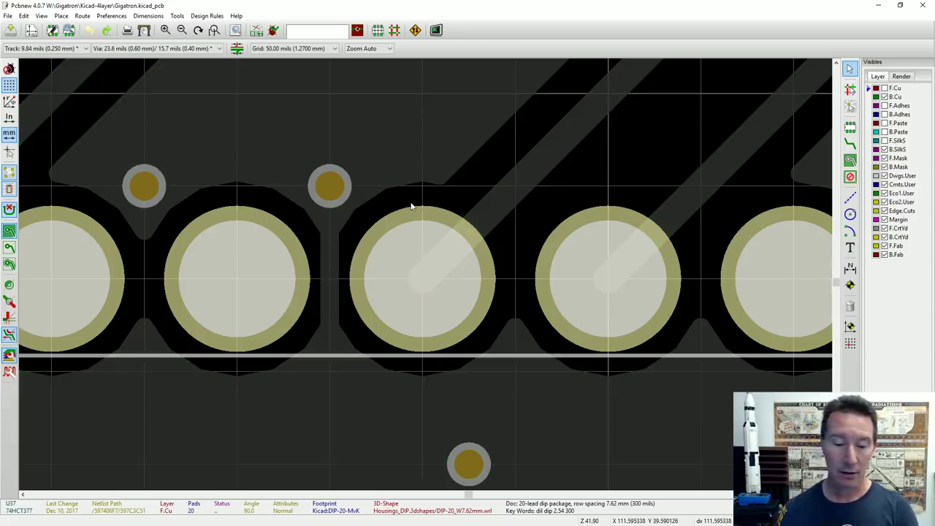
{"action": "key", "text": "h"}
{"action": "key", "text": "h"}
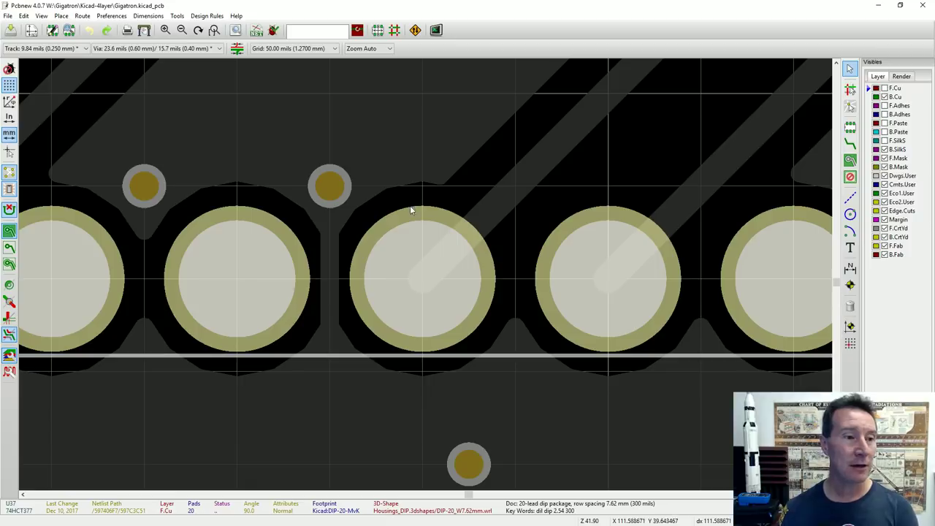
{"action": "left_click", "coordinate": [885, 88]}
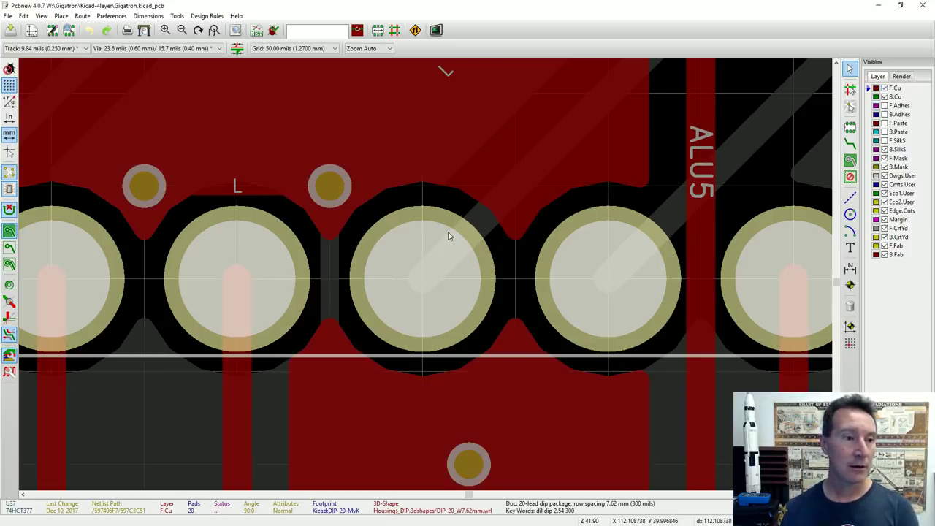
Step: Examine the F.Cu tracks against the dimmed B.Cu tracks around the 74HCT377 and the ALU vias near CLK2
{"action": "scroll", "coordinate": [430, 283], "scroll_direction": "down", "scroll_amount": 1}
{"action": "scroll", "coordinate": [429, 283], "scroll_direction": "down", "scroll_amount": 3}
{"action": "scroll", "coordinate": [435, 283], "scroll_direction": "right", "scroll_amount": 4, "text": "ctrl"}
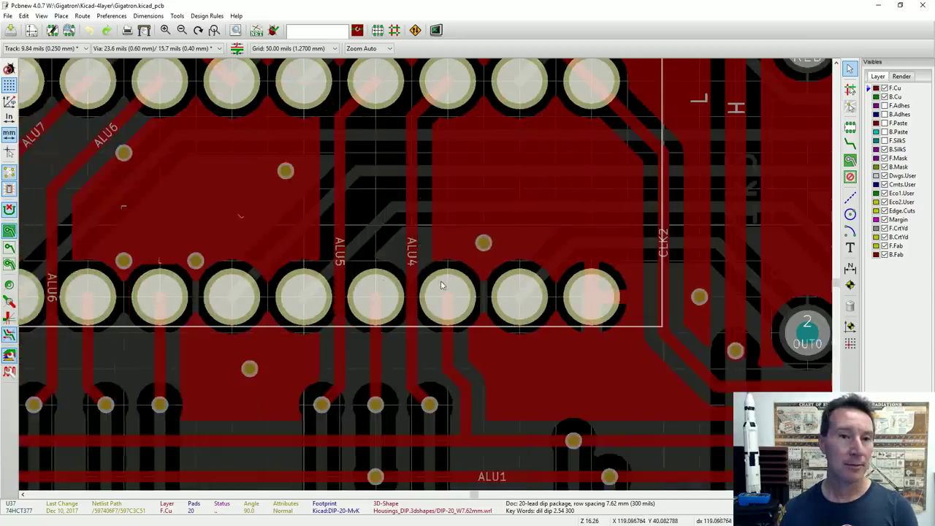
{"action": "scroll", "coordinate": [439, 281], "scroll_direction": "down", "scroll_amount": 5}
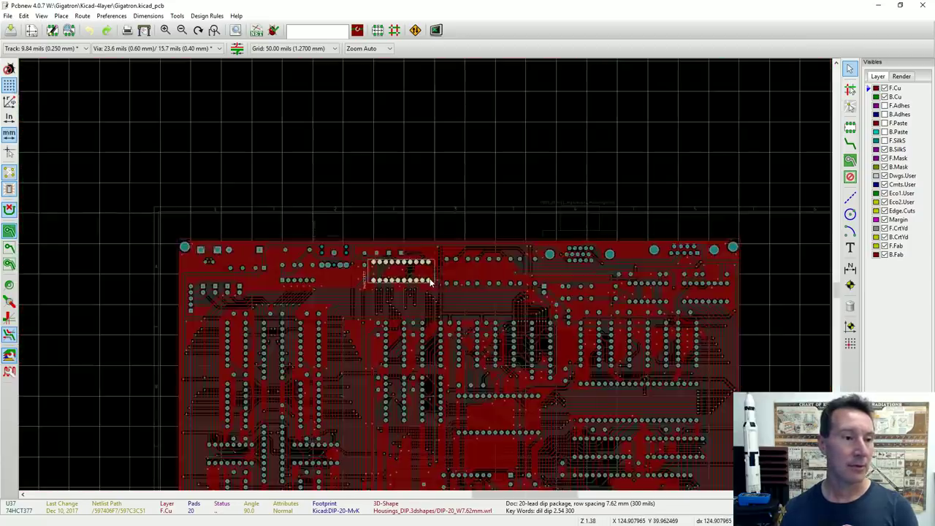
{"action": "scroll", "coordinate": [430, 281], "scroll_direction": "up", "scroll_amount": 7}
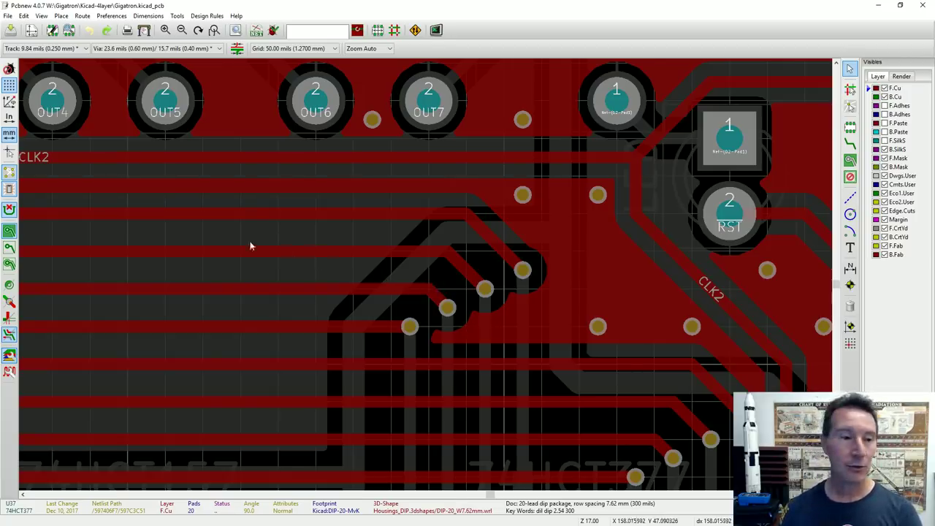
{"action": "scroll", "coordinate": [119, 224], "scroll_direction": "down", "scroll_amount": 5}
{"action": "scroll", "coordinate": [431, 284], "scroll_direction": "up", "scroll_amount": 3}
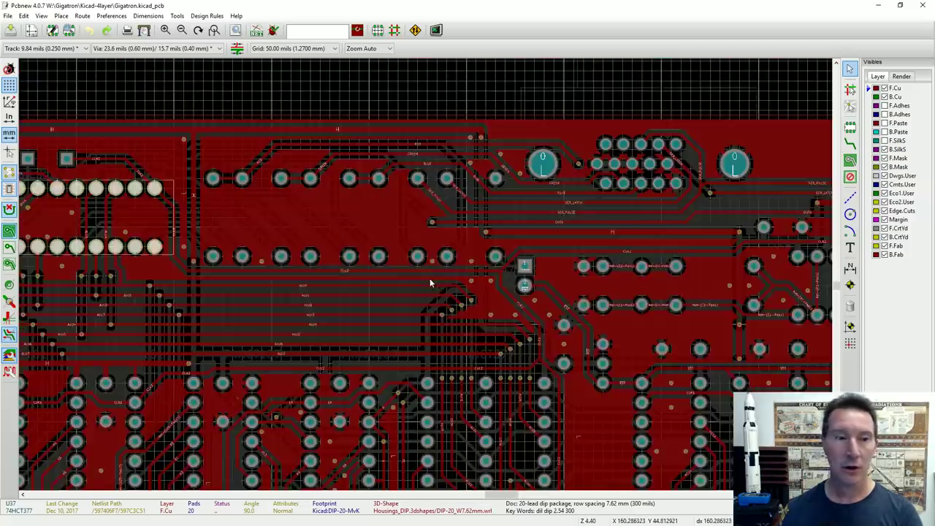
Step: Examine the RED, GREEN, BLUE, SER_PULSE and SER_LATCH tracks near the board's upper edge and the ALU, CLK2 and RST routing below
{"action": "scroll", "coordinate": [430, 283], "scroll_direction": "up", "scroll_amount": 2}
{"action": "scroll", "coordinate": [413, 294], "scroll_direction": "down", "scroll_amount": 3}
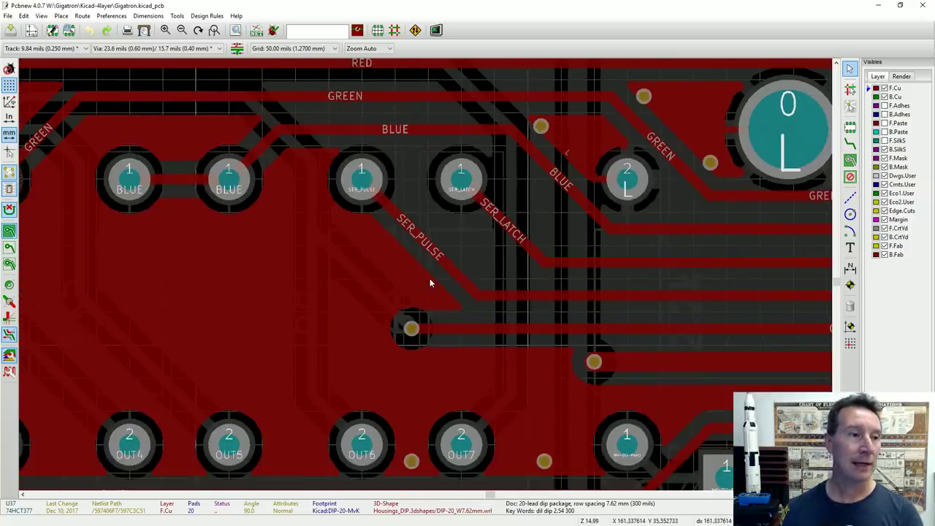
{"action": "scroll", "coordinate": [430, 280], "scroll_direction": "down", "scroll_amount": 2}
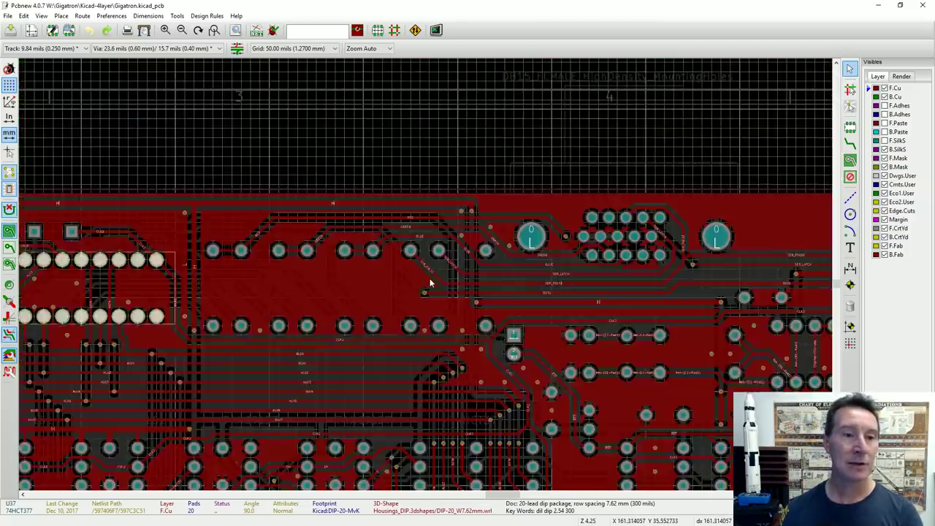
{"action": "scroll", "coordinate": [430, 280], "scroll_direction": "up", "scroll_amount": 4}
{"action": "scroll", "coordinate": [429, 283], "scroll_direction": "down", "scroll_amount": 2}
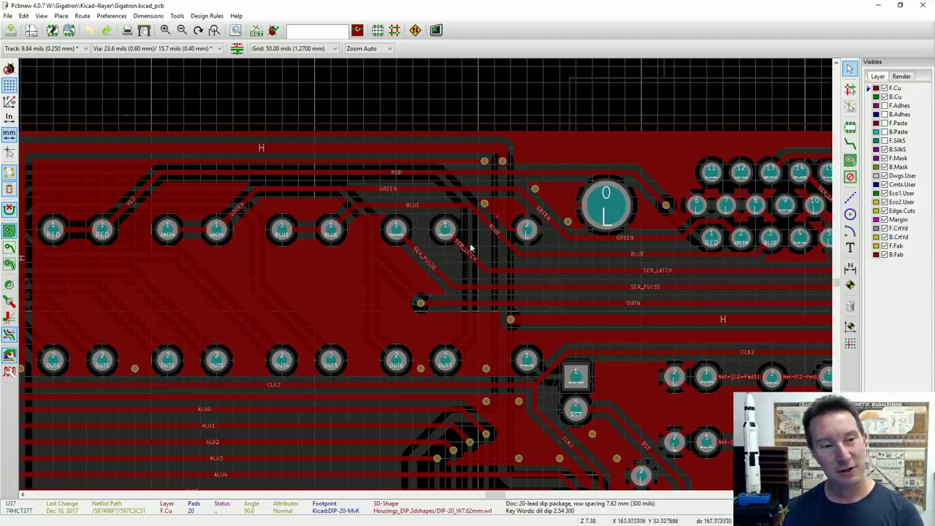
{"action": "scroll", "coordinate": [577, 214], "scroll_direction": "up", "scroll_amount": 1}
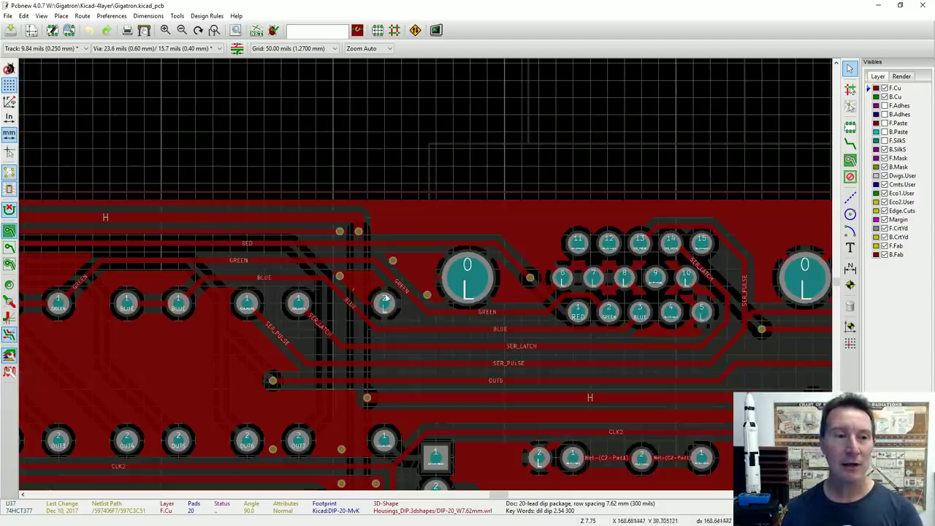
{"action": "middle_click_drag", "start_coordinate": [386, 299], "coordinate": [593, 280]}
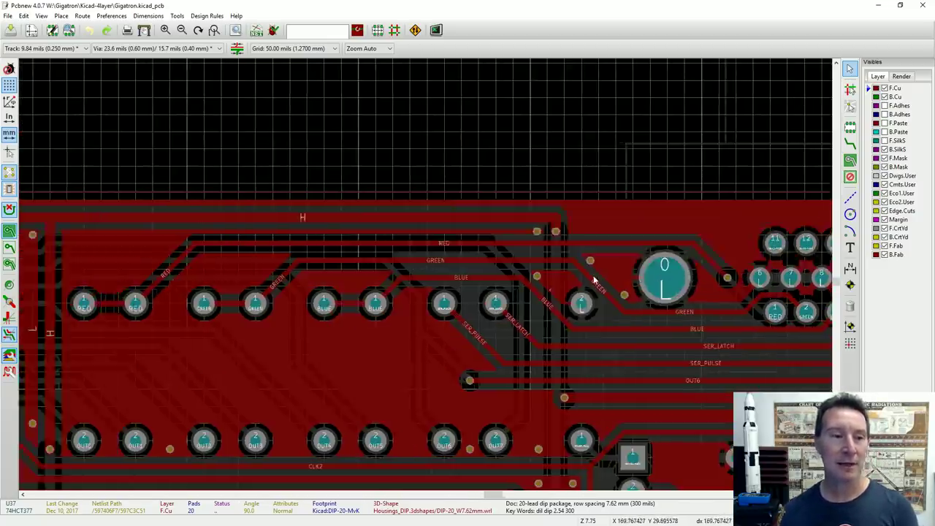
{"action": "scroll", "coordinate": [432, 282], "scroll_direction": "up", "scroll_amount": 1}
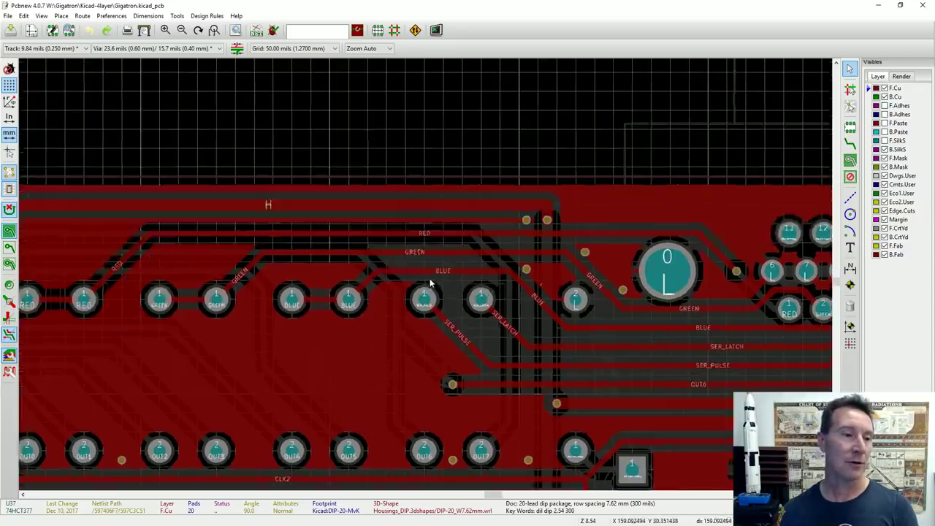
{"action": "scroll", "coordinate": [430, 282], "scroll_direction": "up", "scroll_amount": 5}
{"action": "scroll", "coordinate": [430, 282], "scroll_direction": "down", "scroll_amount": 2}
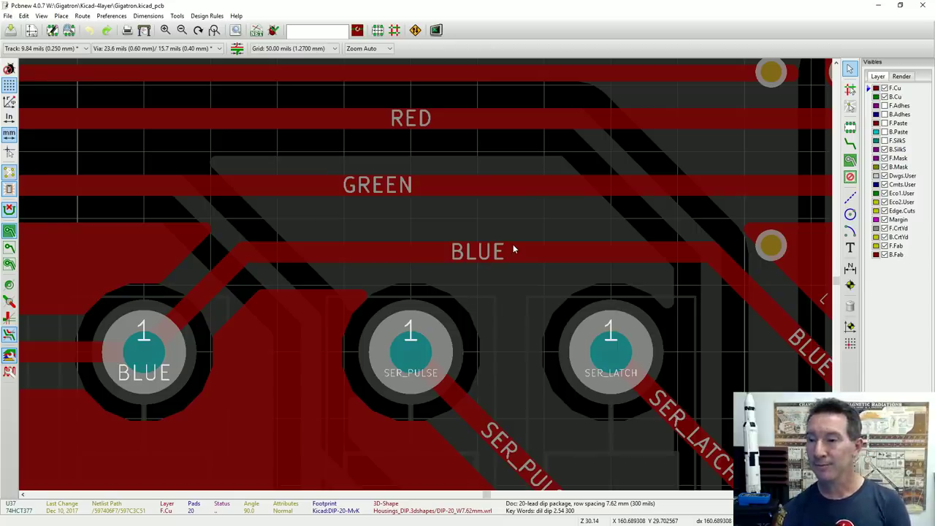
{"action": "scroll", "coordinate": [430, 280], "scroll_direction": "down", "scroll_amount": 5}
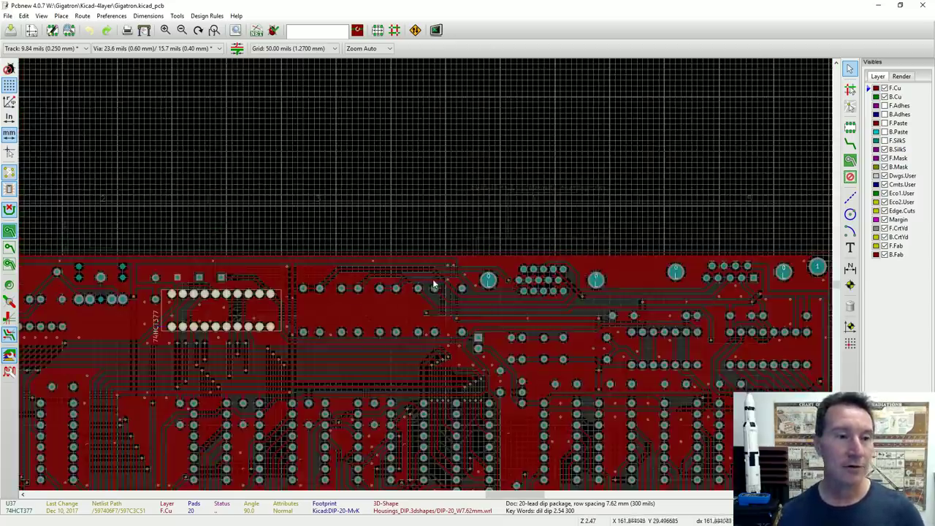
{"action": "scroll", "coordinate": [461, 385], "scroll_direction": "up", "scroll_amount": 4}
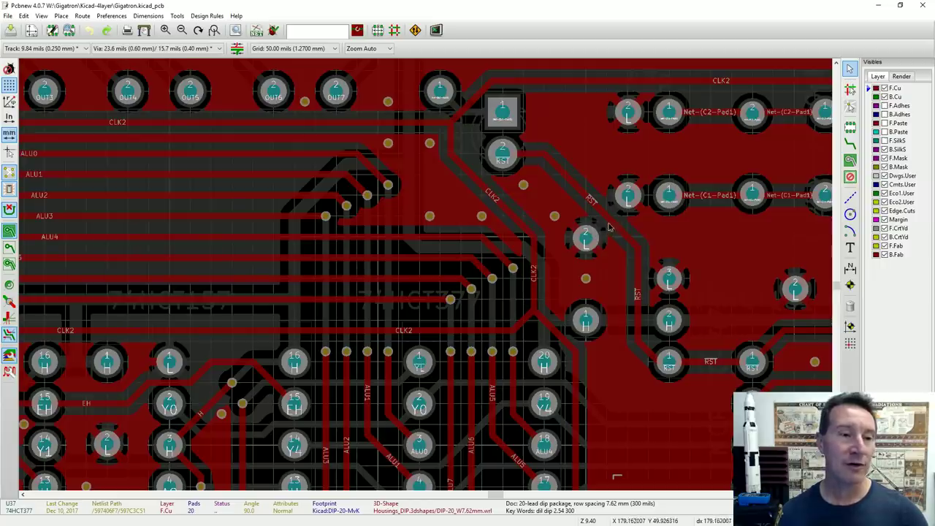
Step: Examine the BUS0 to BUS7 and CLK1 tracks and their vias near the board's right-hand edge
{"action": "middle_click_drag", "start_coordinate": [605, 220], "coordinate": [290, 362]}
{"action": "middle_click_drag", "start_coordinate": [585, 252], "coordinate": [363, 304]}
{"action": "mouse_move", "coordinate": [604, 291]}
{"action": "middle_mouse_down"}
{"action": "mouse_move", "coordinate": [595, 251]}
{"action": "mouse_move", "coordinate": [434, 305]}
{"action": "mouse_move", "coordinate": [439, 215]}
{"action": "middle_mouse_up"}
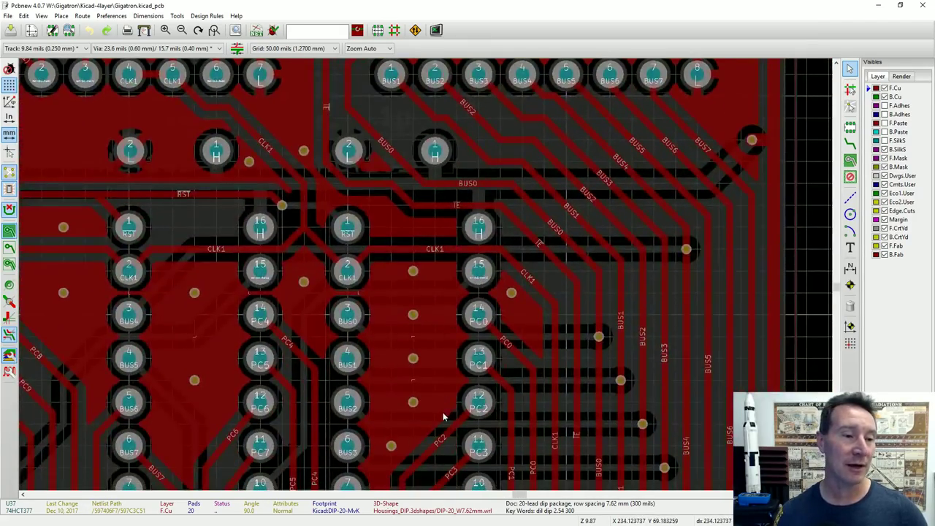
{"action": "middle_click_drag", "start_coordinate": [445, 414], "coordinate": [492, 213]}
{"action": "middle_click_drag", "start_coordinate": [487, 393], "coordinate": [465, 217]}
{"action": "mouse_move", "coordinate": [533, 402]}
{"action": "middle_mouse_down"}
{"action": "mouse_move", "coordinate": [516, 266]}
{"action": "mouse_move", "coordinate": [535, 233]}
{"action": "middle_mouse_up"}
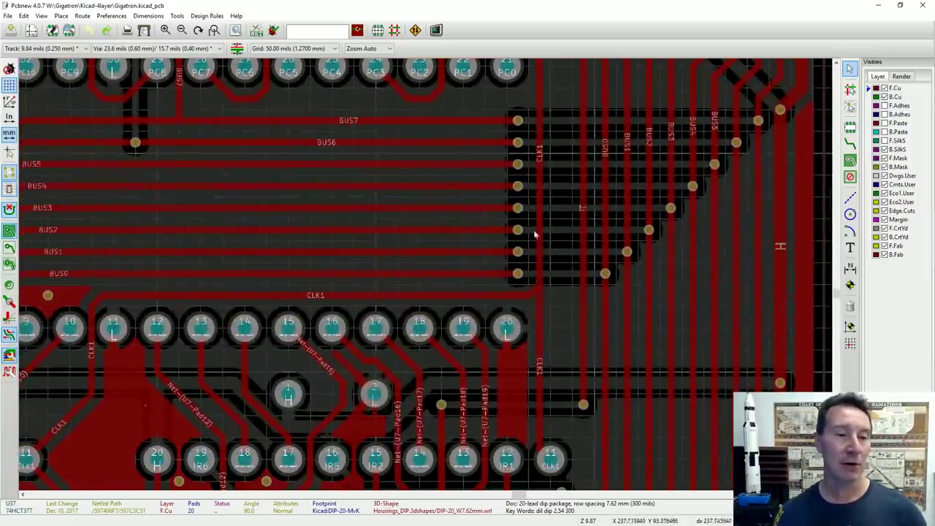
Step: Examine the IR tracks and vias on the lower part of the board and the DE, OE, AE and AC7 tracks near them
{"action": "middle_click_drag", "start_coordinate": [526, 397], "coordinate": [640, 358]}
{"action": "middle_click_drag", "start_coordinate": [690, 426], "coordinate": [550, 245]}
{"action": "middle_click_drag", "start_coordinate": [474, 406], "coordinate": [549, 322]}
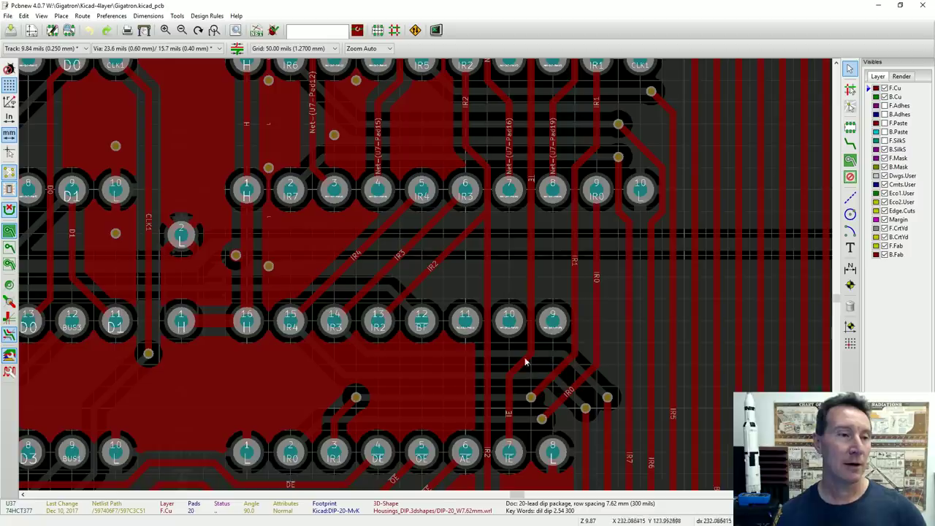
{"action": "middle_click_drag", "start_coordinate": [518, 385], "coordinate": [607, 217]}
{"action": "middle_click_drag", "start_coordinate": [468, 409], "coordinate": [621, 217]}
{"action": "middle_click_drag", "start_coordinate": [431, 387], "coordinate": [554, 363]}
{"action": "middle_click_drag", "start_coordinate": [290, 253], "coordinate": [196, 342]}
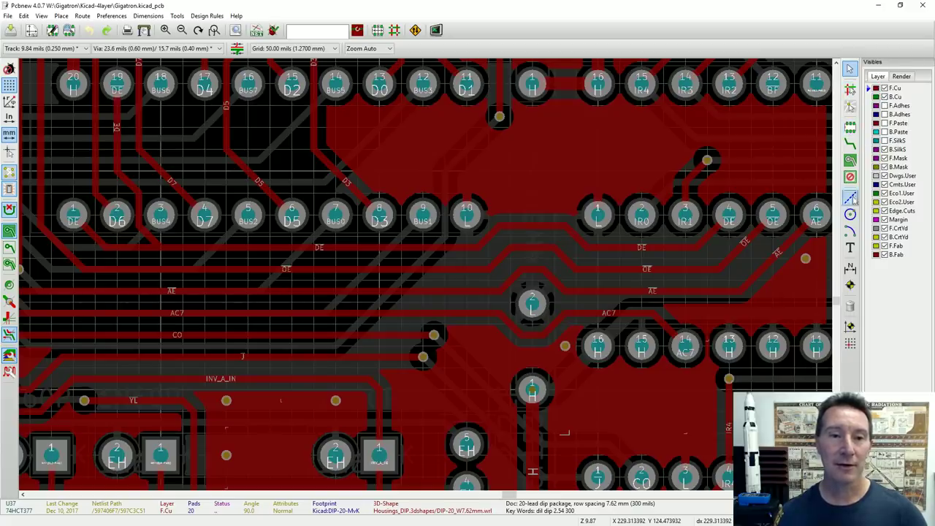
Step: Compare the B.Cu and F.Cu copper by making each layer active in turn, finishing on B.Cu
{"action": "left_click", "coordinate": [901, 78]}
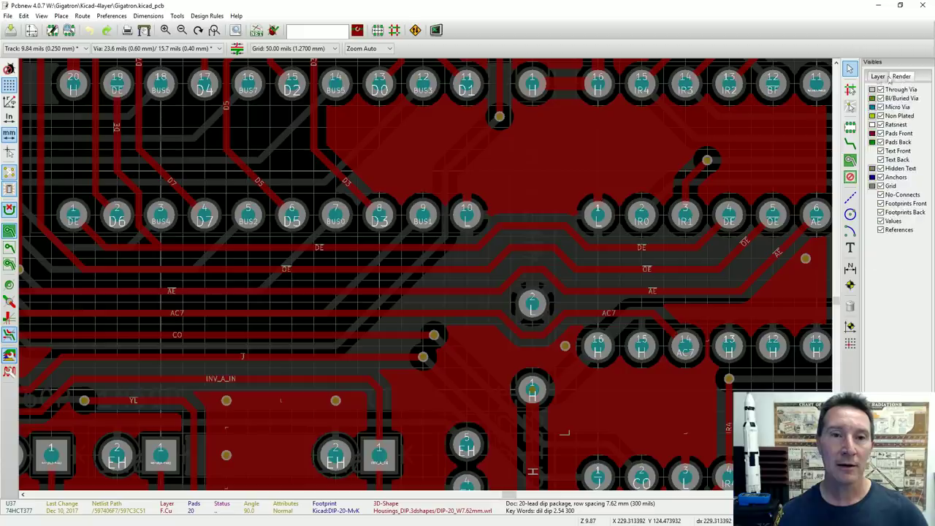
{"action": "left_click", "coordinate": [879, 77]}
{"action": "left_click", "coordinate": [871, 96]}
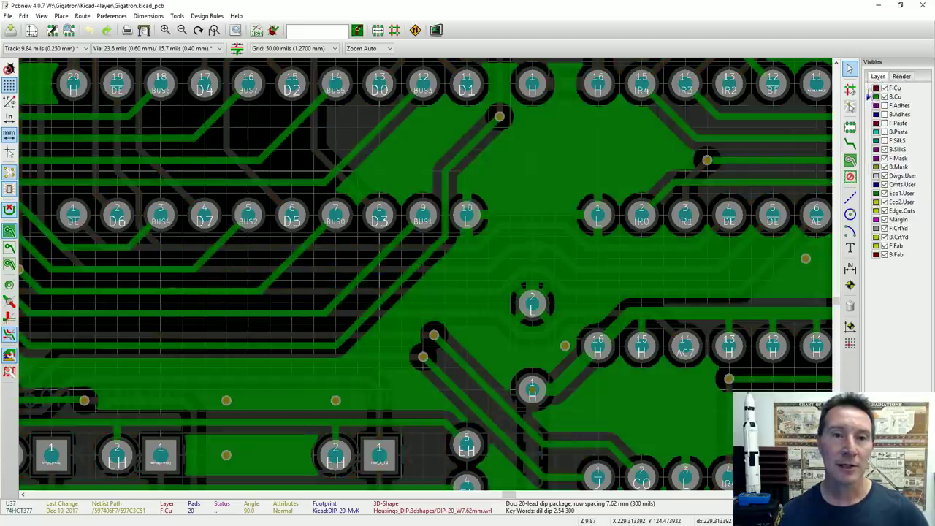
{"action": "left_click", "coordinate": [871, 88]}
{"action": "left_click", "coordinate": [870, 96]}
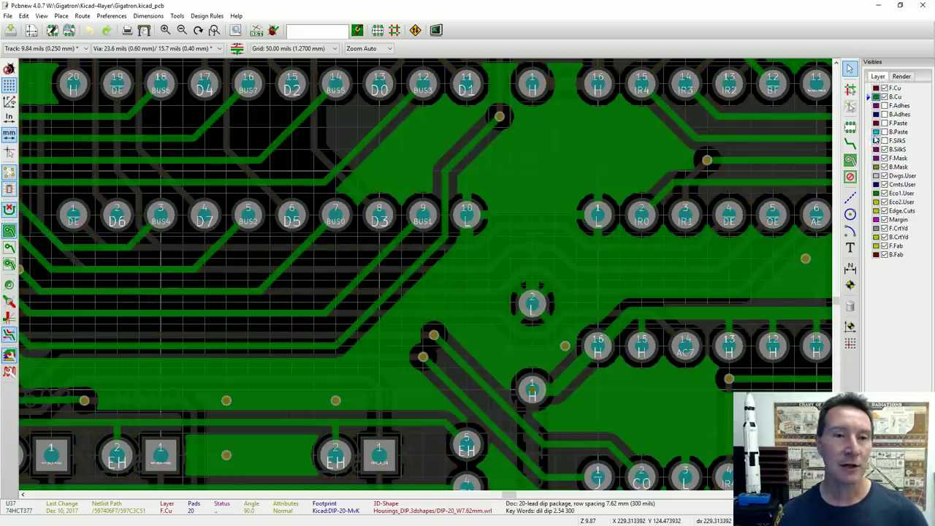
Step: View the B.Mask layer, then show the F.SilkS layer and make it active
{"action": "left_click", "coordinate": [871, 141]}
{"action": "left_click", "coordinate": [871, 167]}
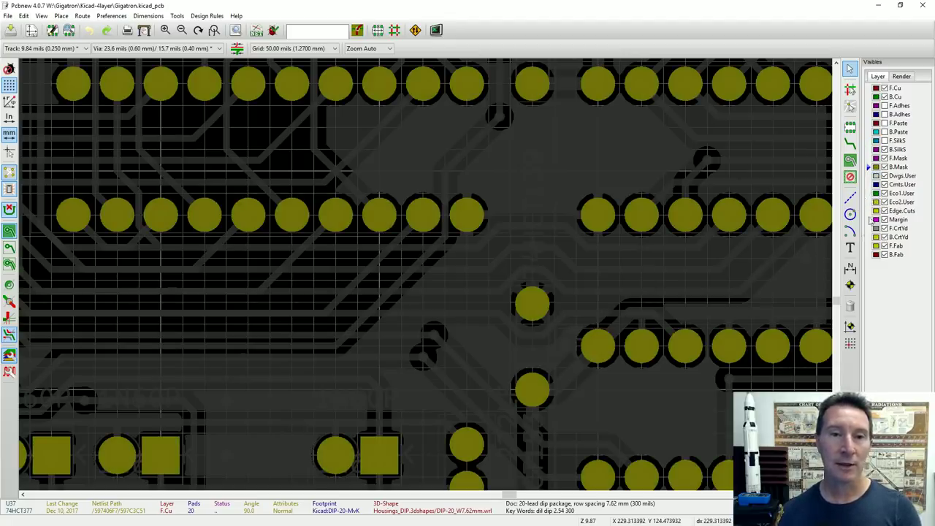
{"action": "left_click", "coordinate": [885, 140]}
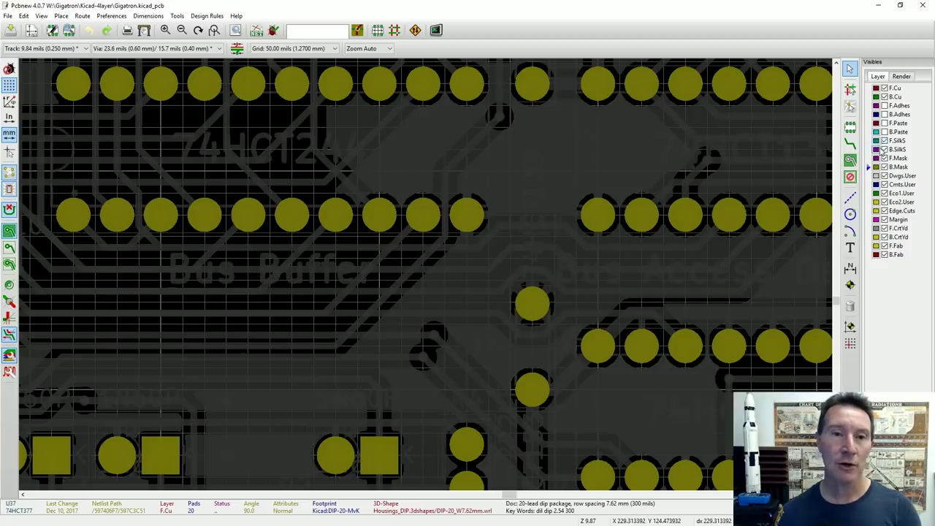
{"action": "left_click", "coordinate": [872, 140]}
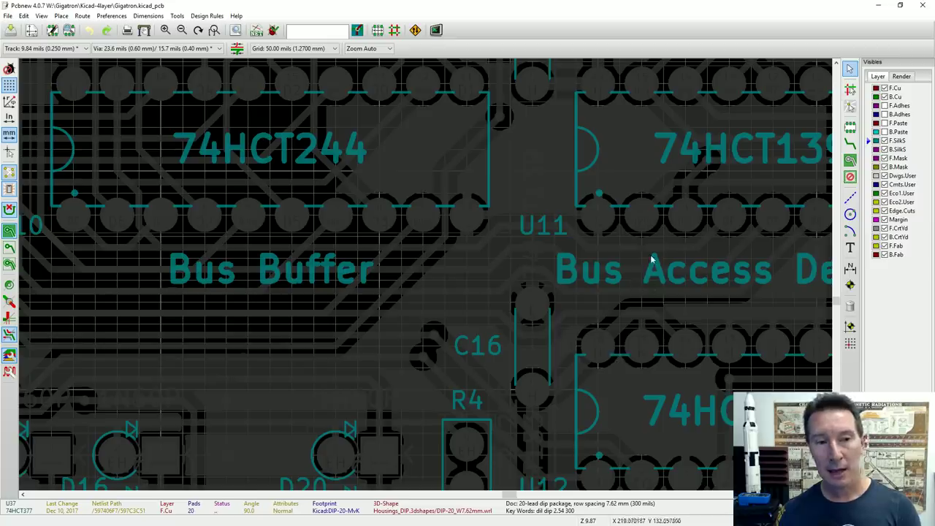
Step: Inspect the properties of the Instruction Register and 74HCT139 silkscreen texts by selecting each one
{"action": "scroll", "coordinate": [477, 199], "scroll_direction": "down", "scroll_amount": 1}
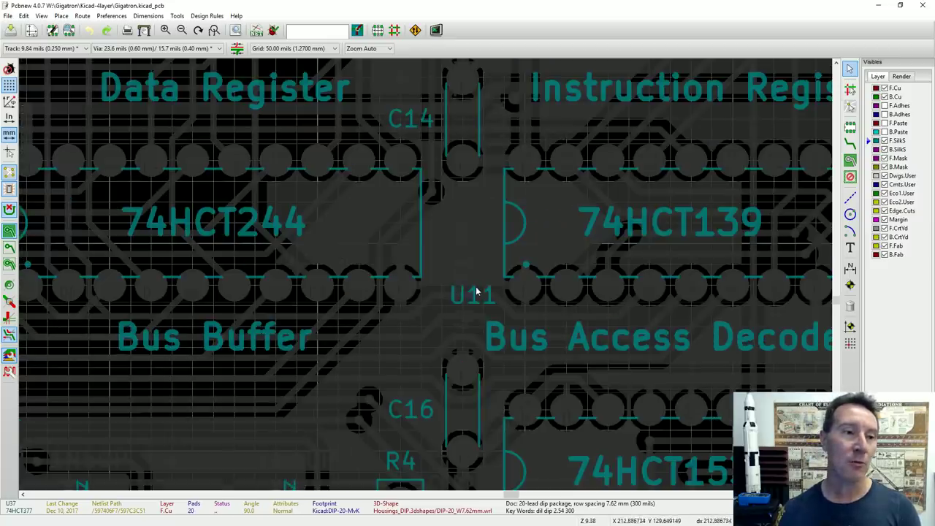
{"action": "scroll", "coordinate": [439, 259], "scroll_direction": "down", "scroll_amount": 2}
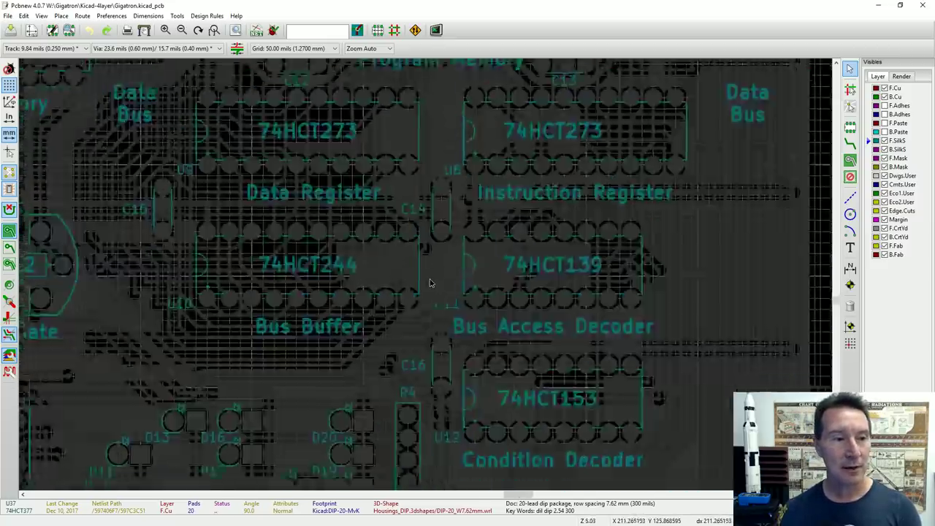
{"action": "scroll", "coordinate": [431, 283], "scroll_direction": "up", "scroll_amount": 2}
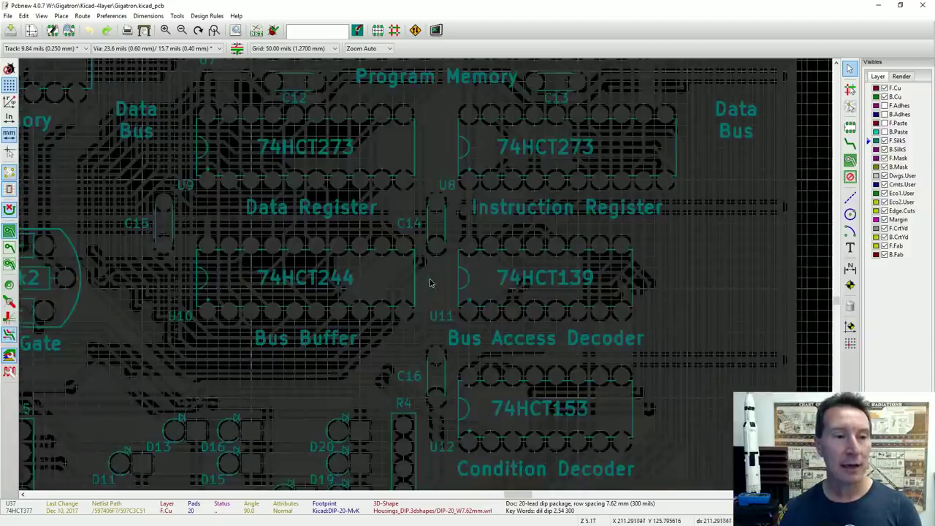
{"action": "scroll", "coordinate": [431, 283], "scroll_direction": "up", "scroll_amount": 2}
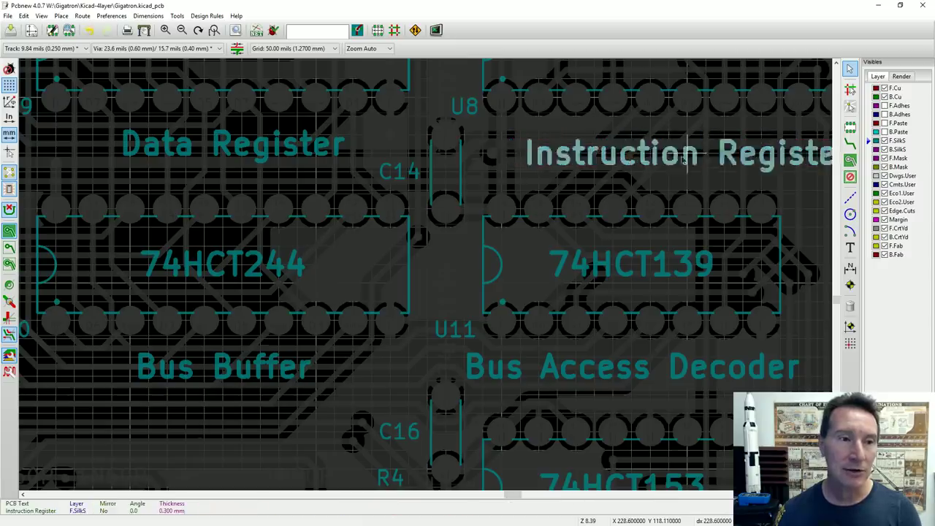
{"action": "left_click", "coordinate": [654, 146]}
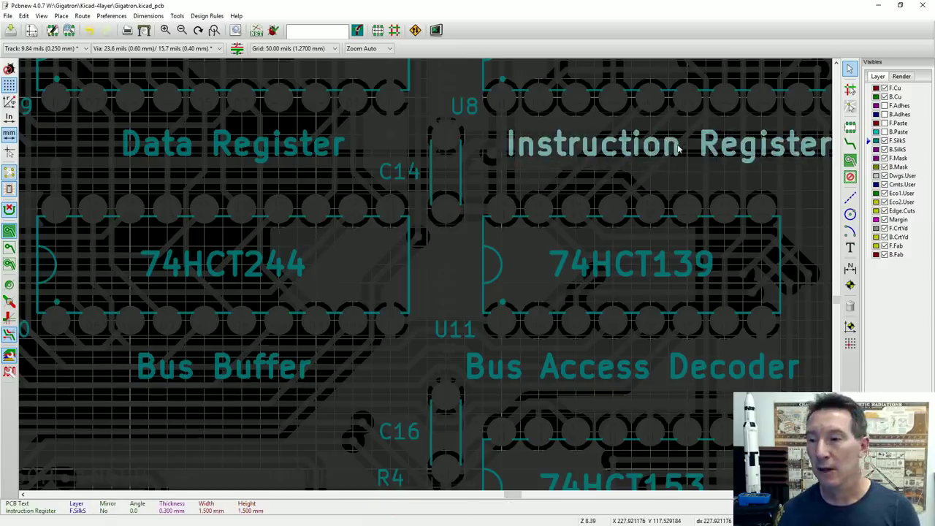
{"action": "left_click", "coordinate": [620, 265]}
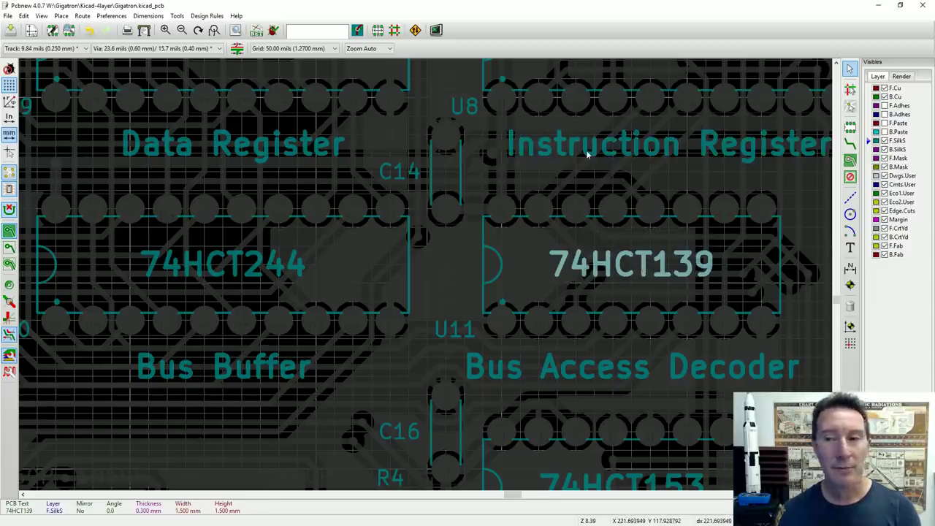
Step: Turn high-contrast display off and back on to compare the silkscreen around the Instruction Register's 74HCT273
{"action": "middle_click_drag", "start_coordinate": [588, 153], "coordinate": [434, 276]}
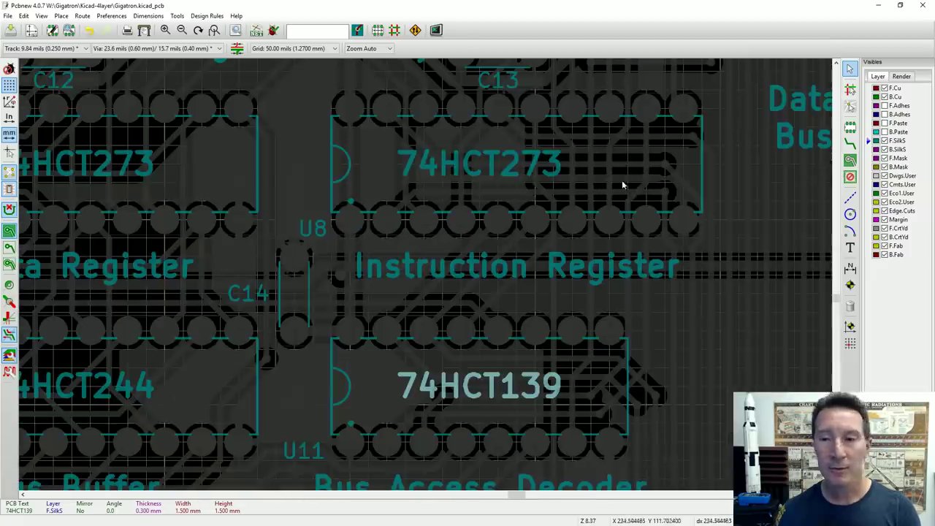
{"action": "key", "text": "h"}
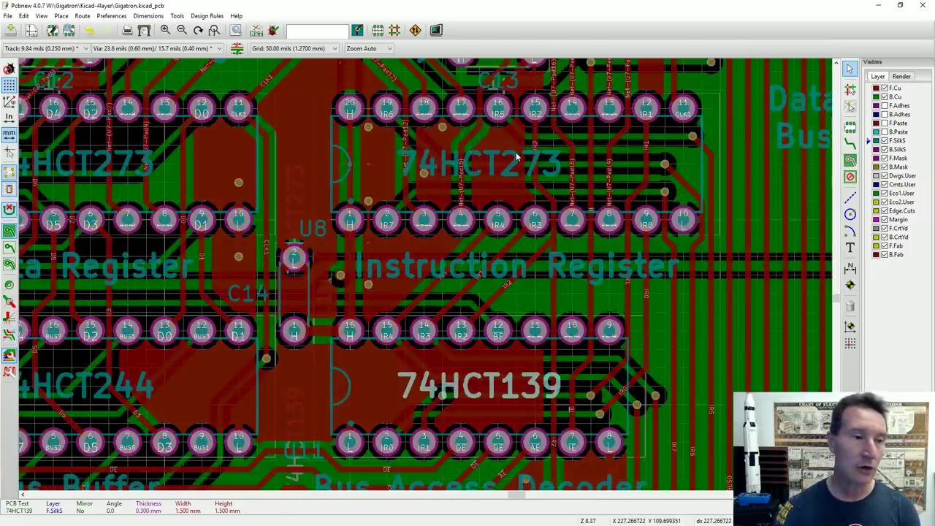
{"action": "key", "text": "h"}
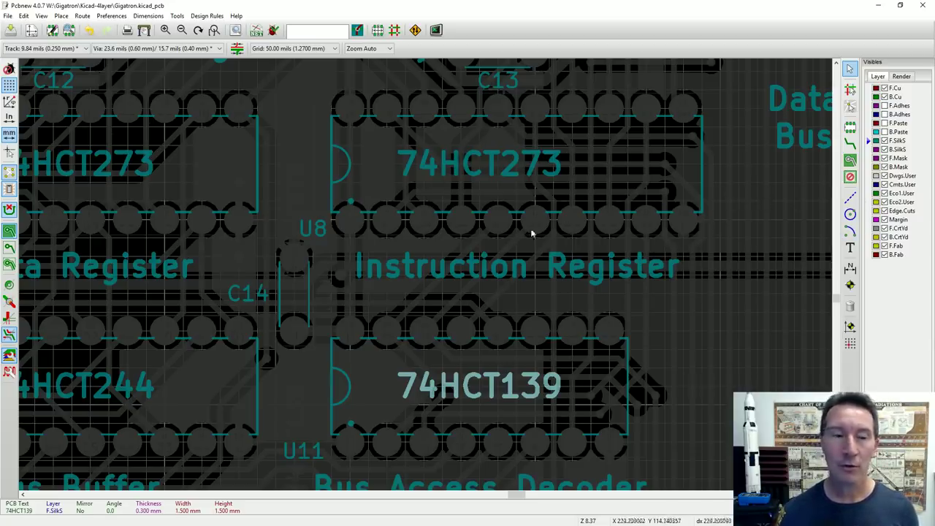
Step: Move the 74HCT273 silkscreen text above the Instruction Register label to the centre of its chip outline
{"action": "left_click", "coordinate": [523, 272]}
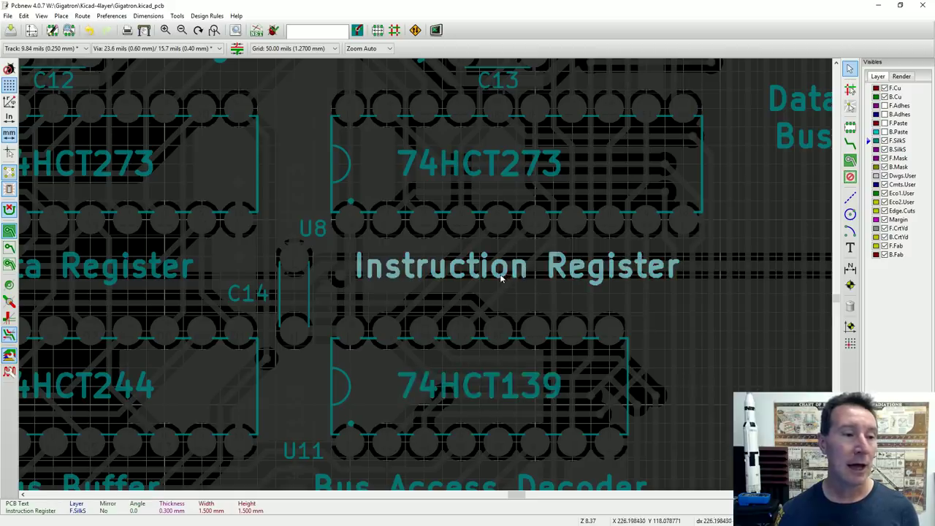
{"action": "key", "text": "m"}
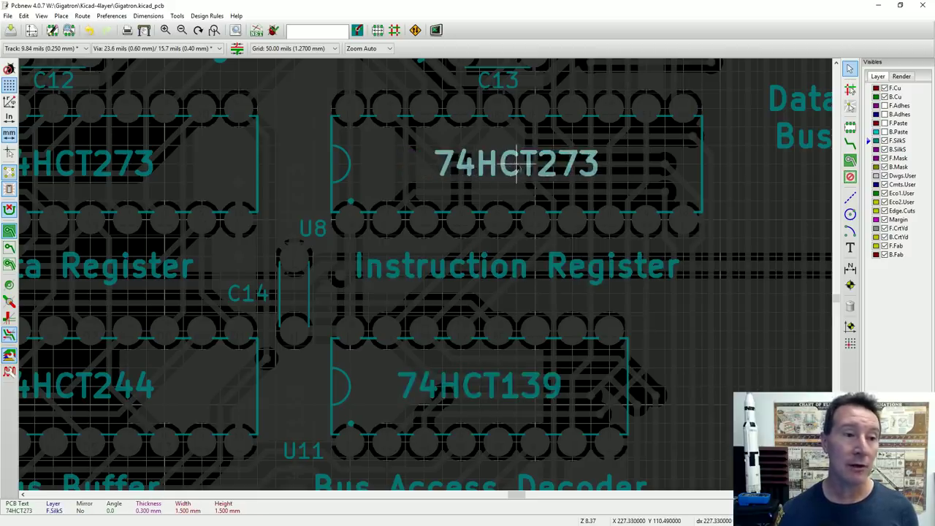
{"action": "left_click", "coordinate": [517, 163]}
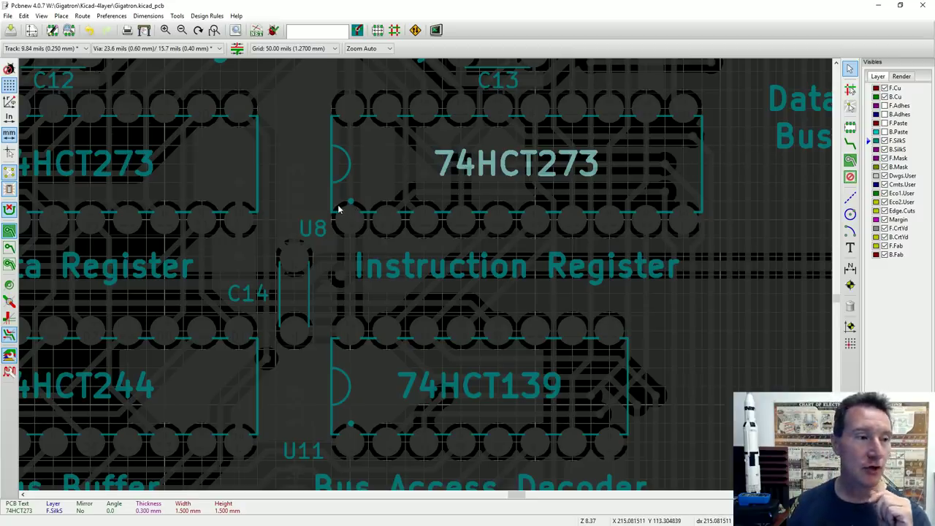
Step: View the silkscreen around the Gigatron TTL Microcomputer title and set all copper layers to be shown
{"action": "scroll", "coordinate": [338, 210], "scroll_direction": "down", "scroll_amount": 5}
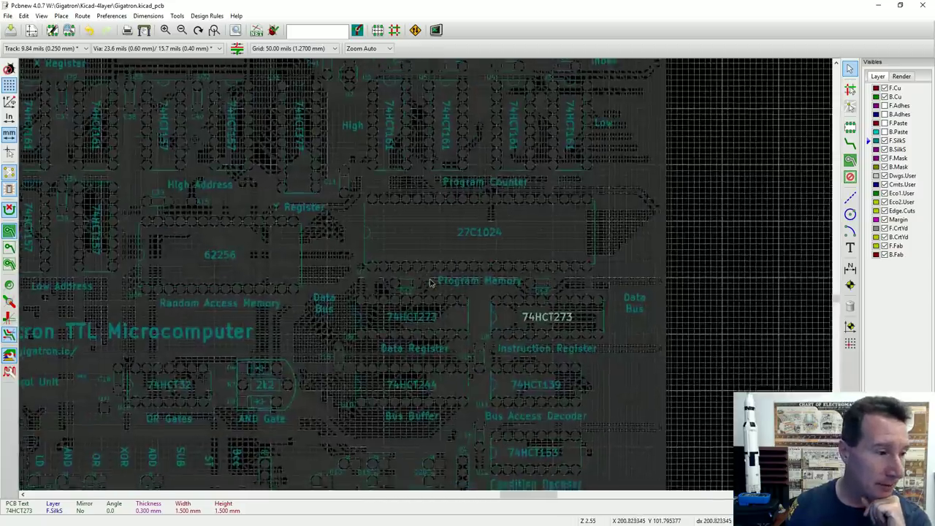
{"action": "scroll", "coordinate": [136, 350], "scroll_direction": "up", "scroll_amount": 1}
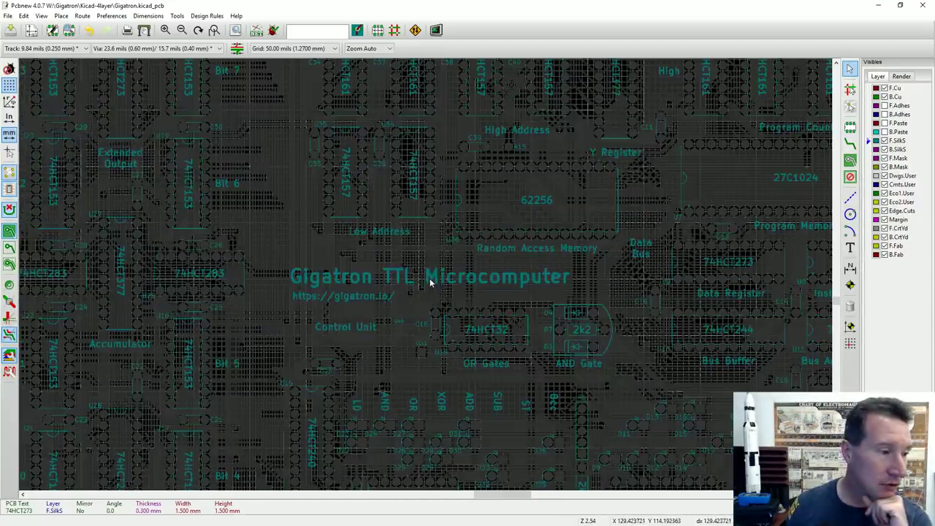
{"action": "scroll", "coordinate": [436, 276], "scroll_direction": "up", "scroll_amount": 3}
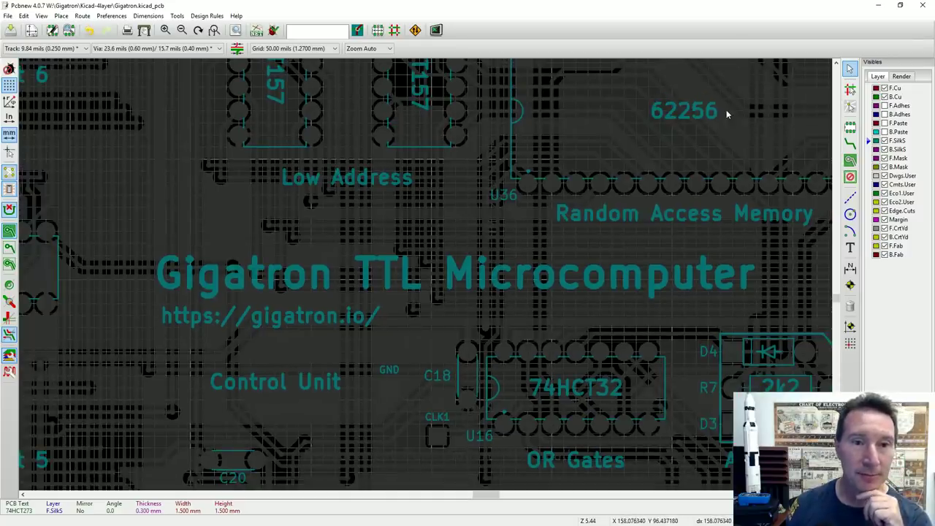
{"action": "right_click", "coordinate": [885, 285]}
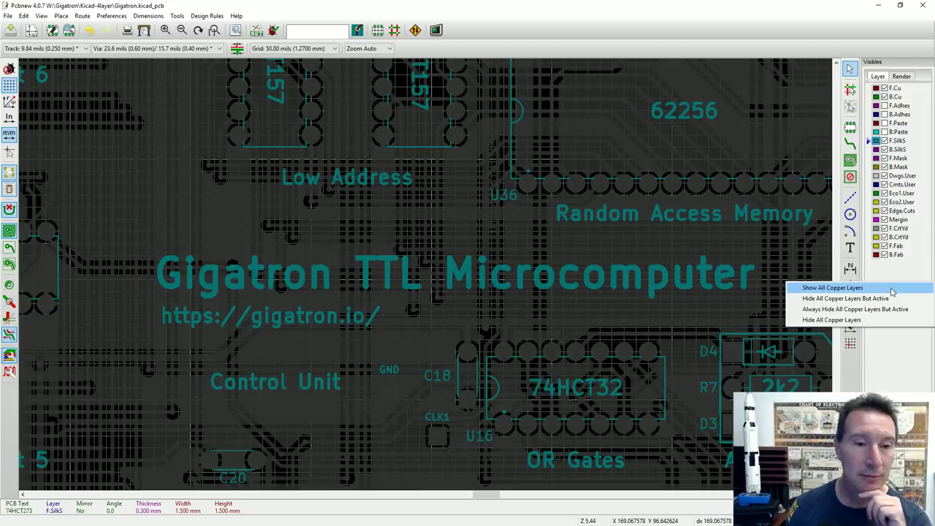
{"action": "left_click", "coordinate": [891, 289]}
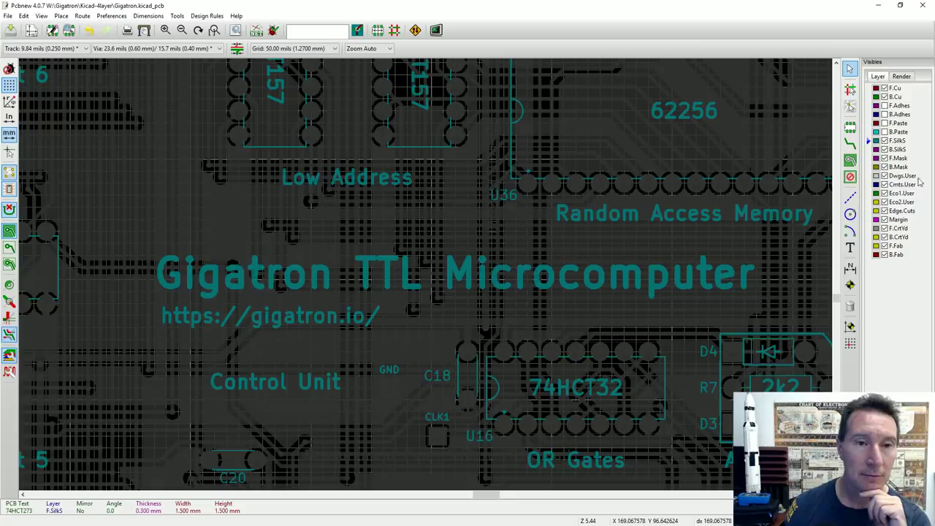
Step: Make F.Adhes the active layer and show the F.Adhes, B.Adhes, F.Paste and B.Paste layers
{"action": "left_click", "coordinate": [899, 106]}
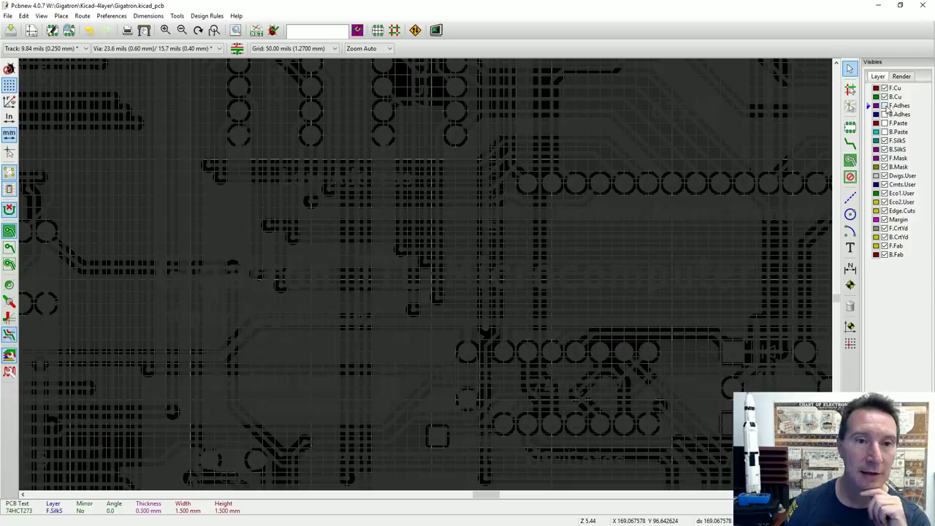
{"action": "left_click", "coordinate": [885, 105]}
{"action": "left_click", "coordinate": [884, 115]}
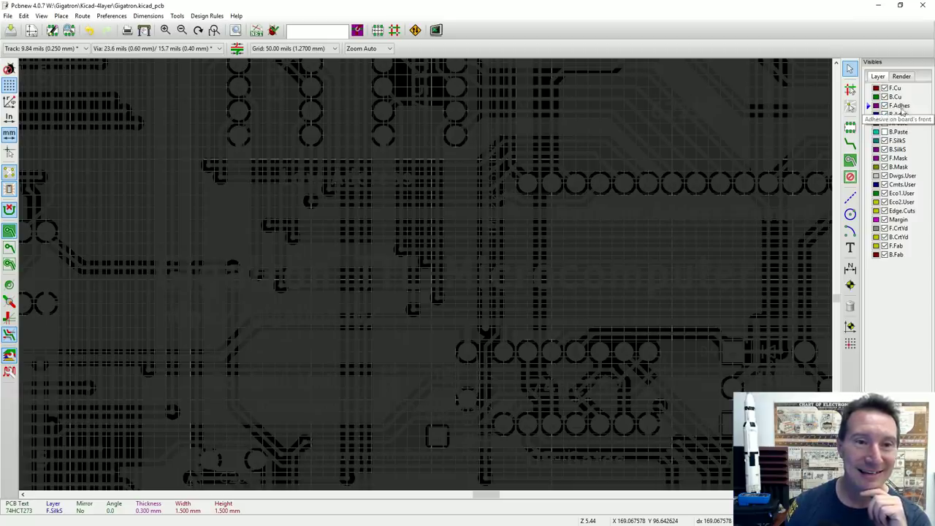
{"action": "left_click", "coordinate": [885, 123]}
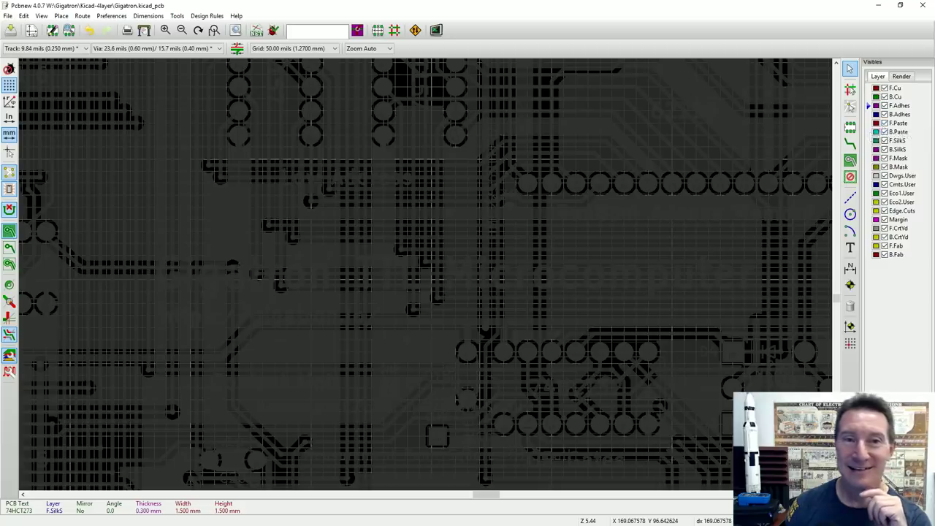
{"action": "left_click", "coordinate": [885, 132]}
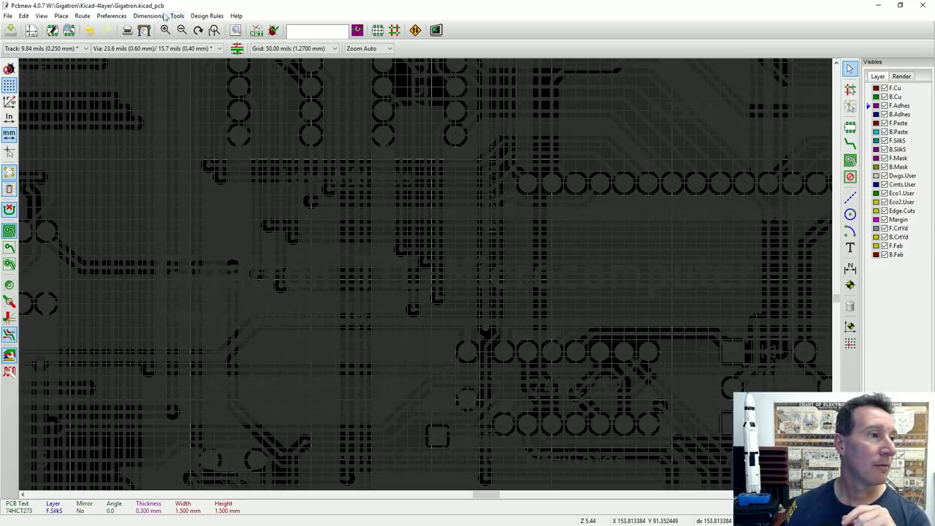
Step: Set the board's layer setup to 4 copper layers with the preset grouping Four layers, parts on Front and Back
{"action": "left_click", "coordinate": [206, 16]}
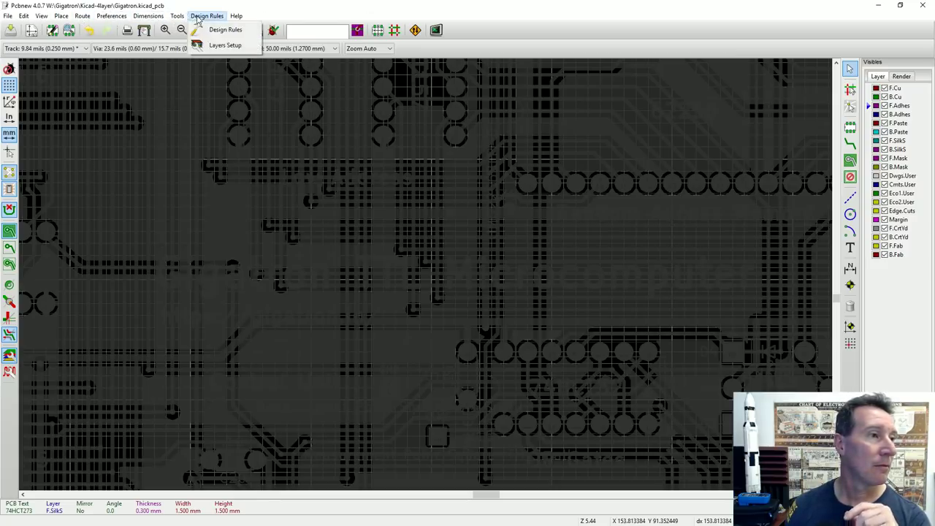
{"action": "left_click", "coordinate": [227, 46]}
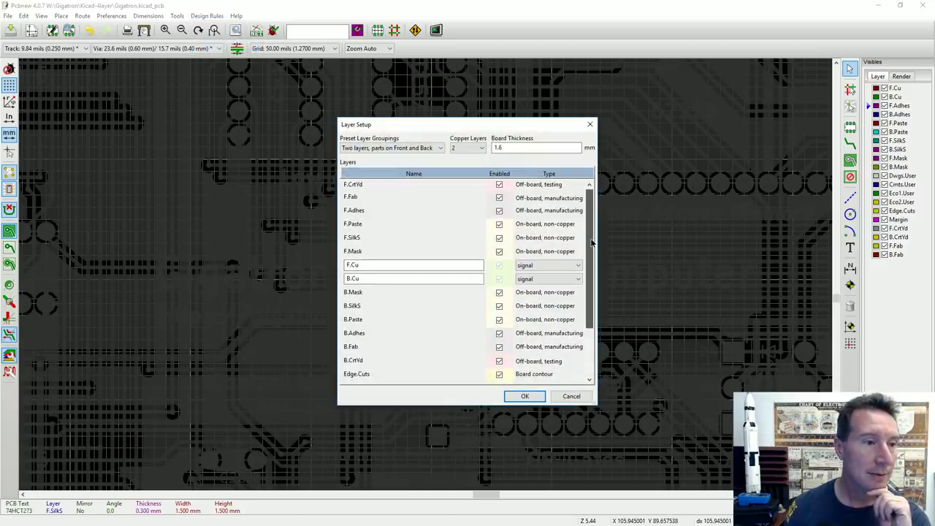
{"action": "left_click_drag", "start_coordinate": [591, 241], "coordinate": [615, 311]}
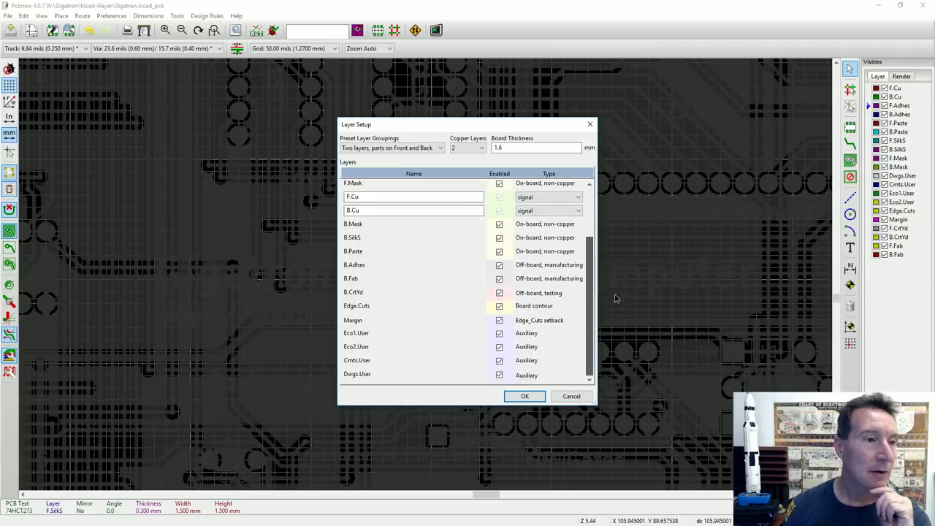
{"action": "left_click", "coordinate": [481, 148]}
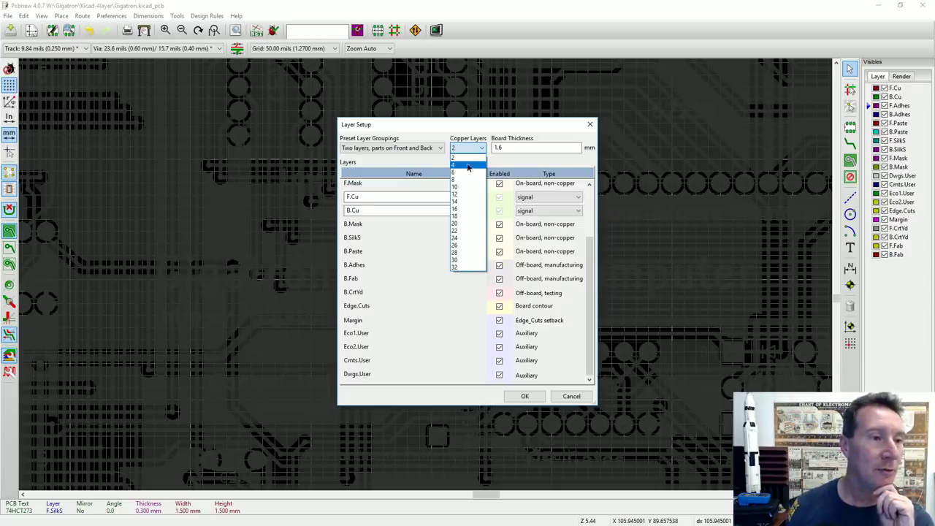
{"action": "left_click", "coordinate": [469, 166]}
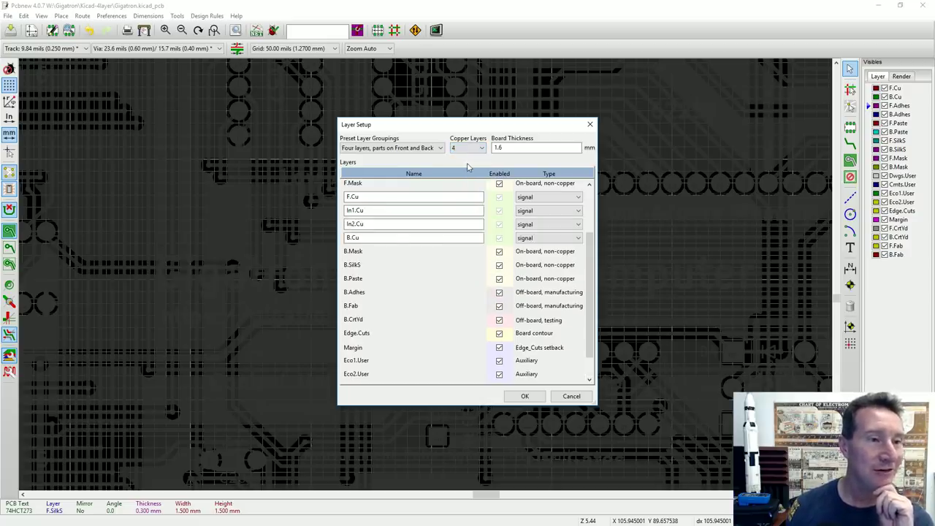
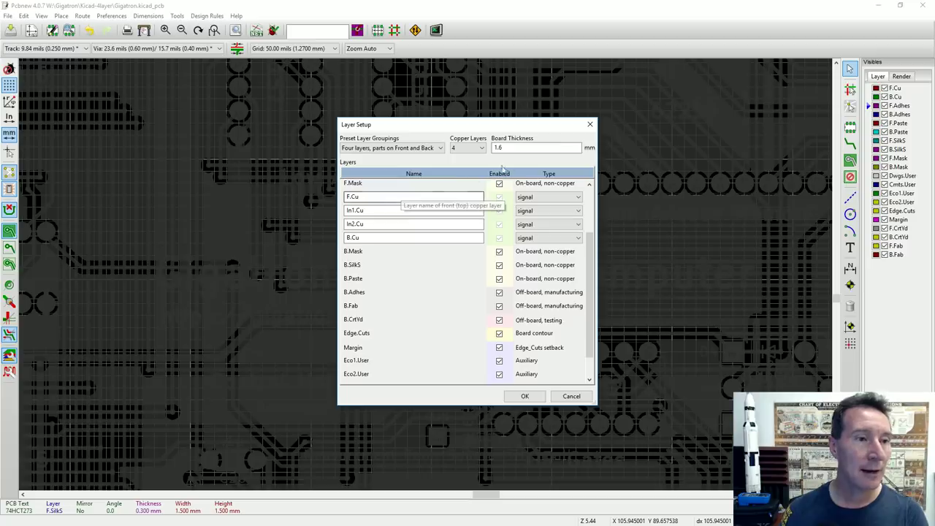
{"action": "left_click", "coordinate": [440, 149]}
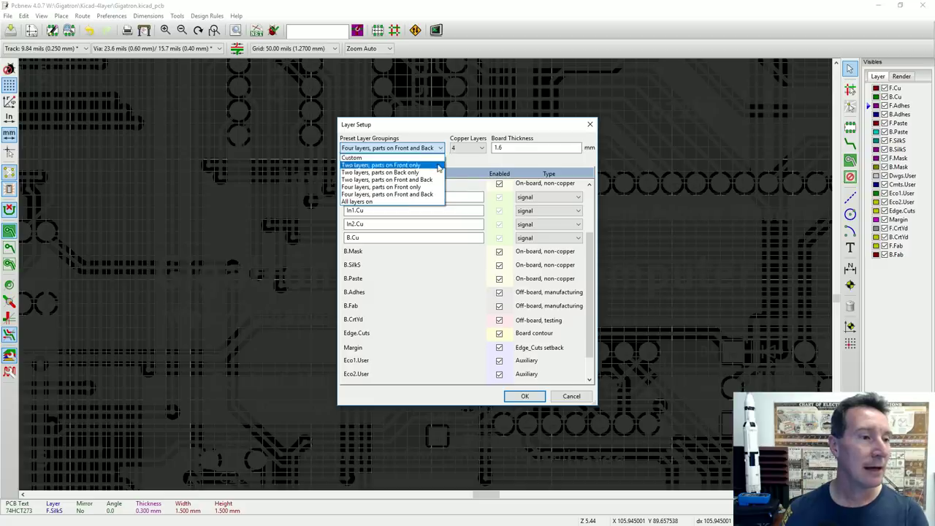
{"action": "left_click", "coordinate": [439, 194]}
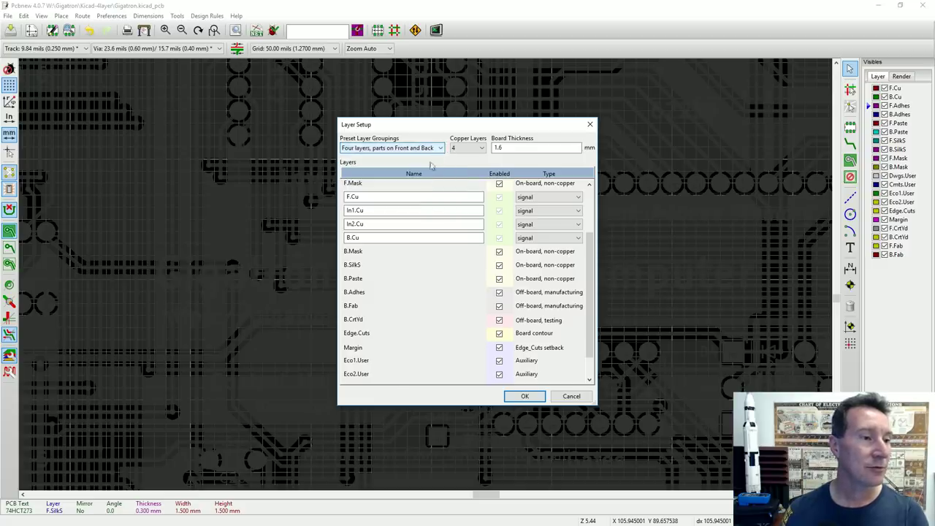
Step: Rename inner copper layer In1.Cu as VCC and In2.Cu as GND, and apply the layer setup
{"action": "left_click", "coordinate": [358, 197]}
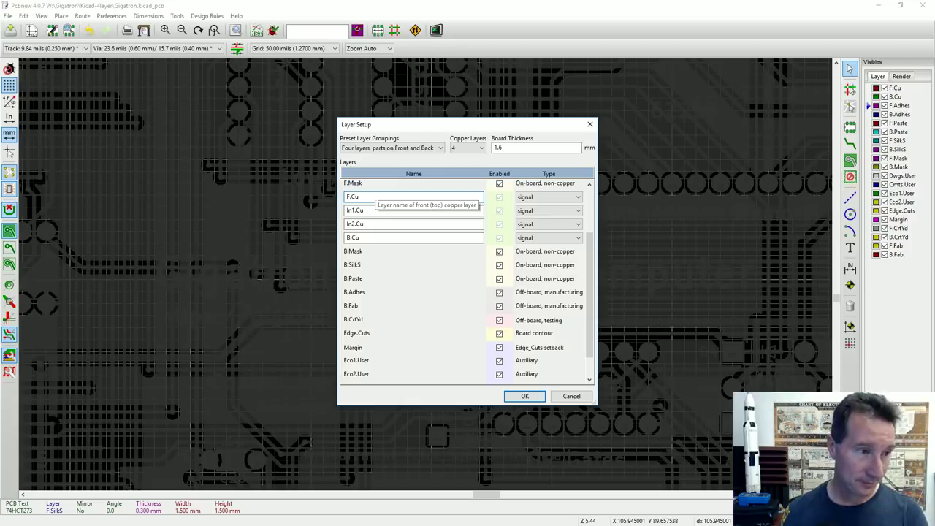
{"action": "left_click", "coordinate": [351, 209]}
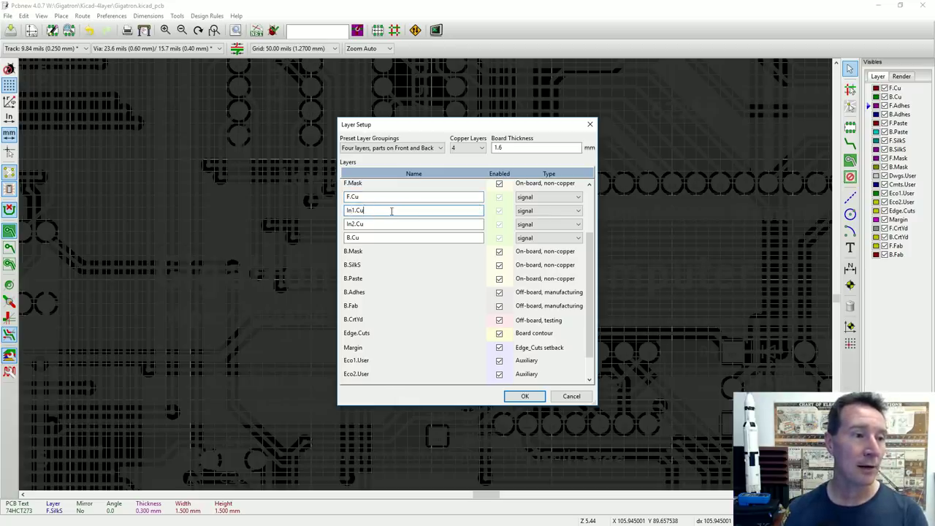
{"action": "left_click_drag", "start_coordinate": [402, 211], "coordinate": [237, 220]}
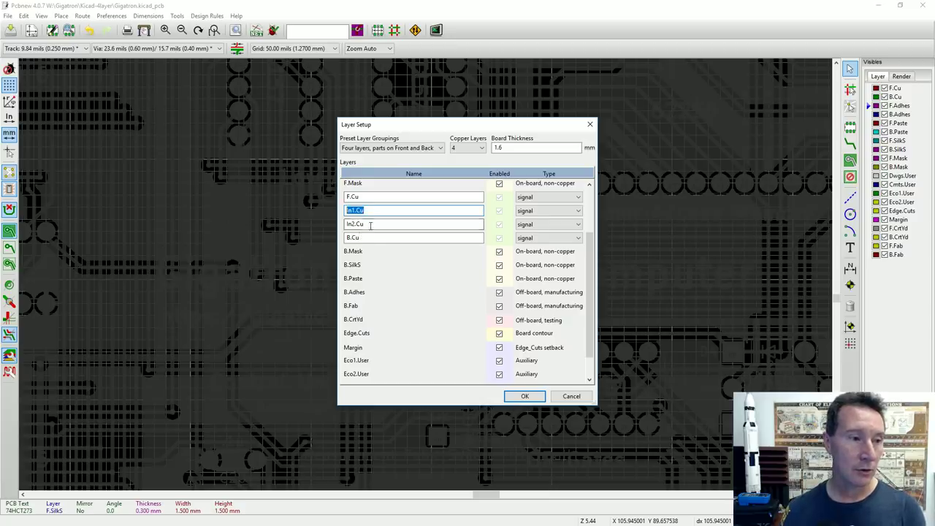
{"action": "key", "text": "Tab"}
{"action": "type", "text": "GND"}
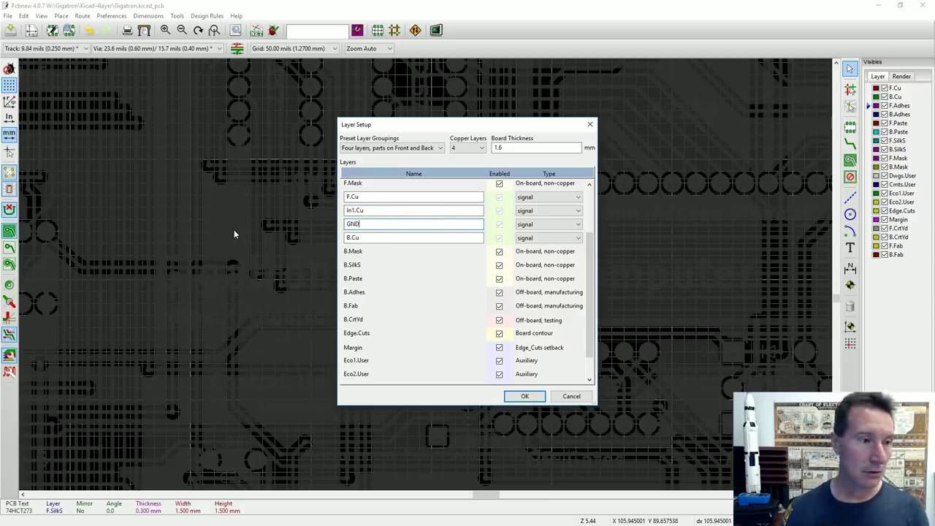
{"action": "key", "text": "shift+Tab"}
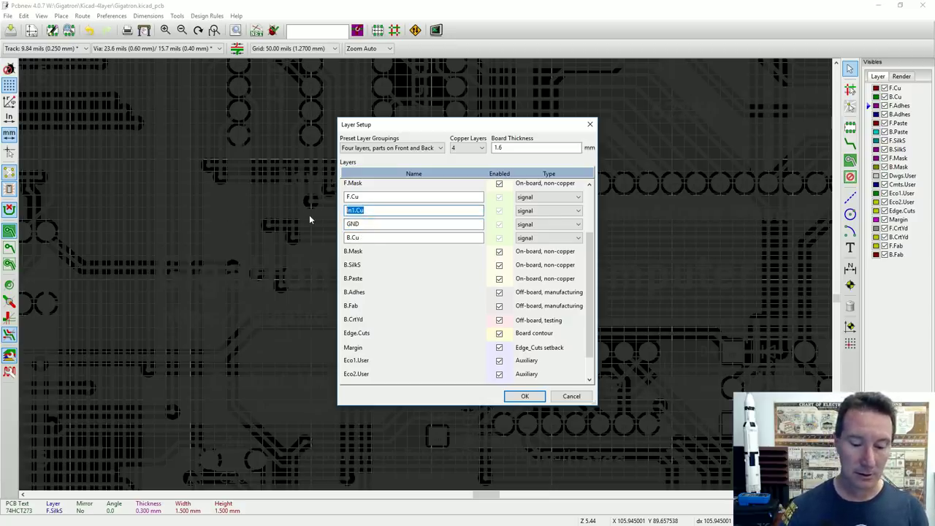
{"action": "type", "text": "VCC"}
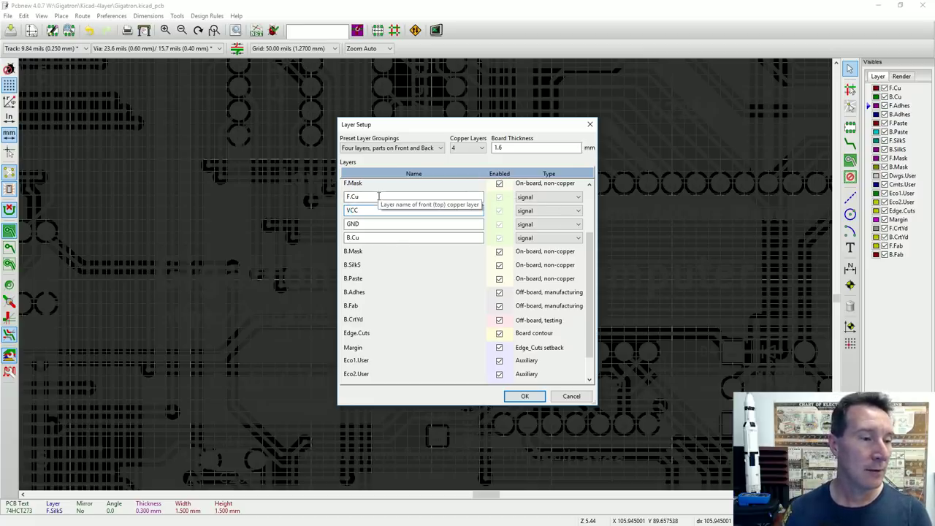
{"action": "left_click", "coordinate": [532, 398]}
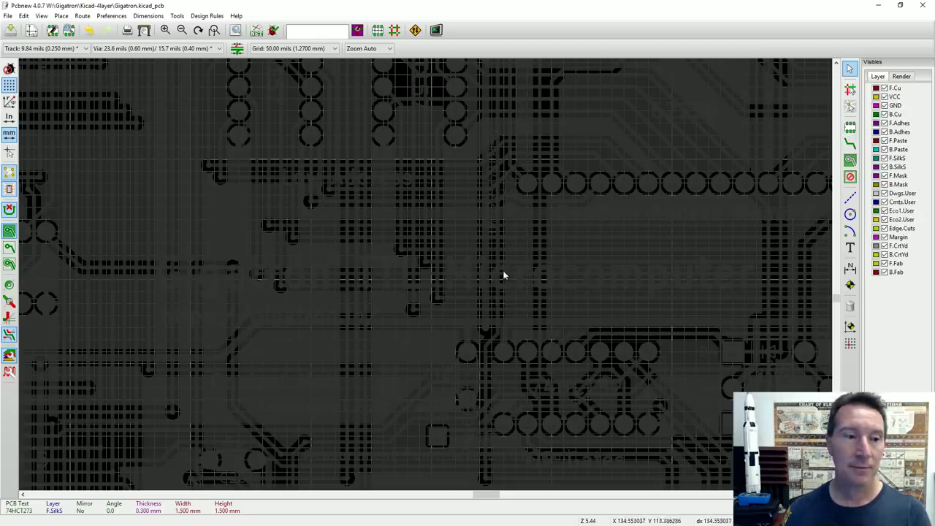
Step: Turn off high-contrast display and try to move the B.Cu zone outline's upper-right corner inward across the board
{"action": "scroll", "coordinate": [512, 271], "scroll_direction": "down", "scroll_amount": 6}
{"action": "scroll", "coordinate": [429, 278], "scroll_direction": "up", "scroll_amount": 3}
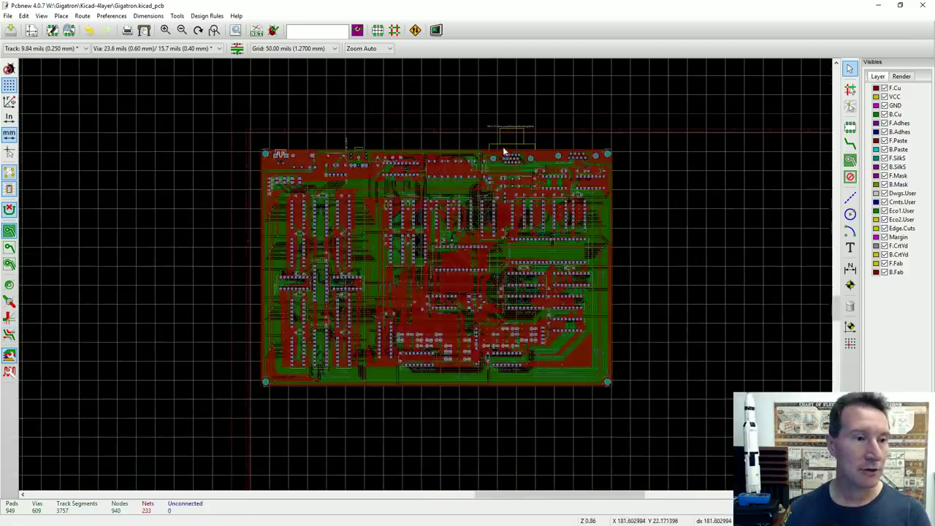
{"action": "scroll", "coordinate": [429, 283], "scroll_direction": "up", "scroll_amount": 6}
{"action": "scroll", "coordinate": [263, 248], "scroll_direction": "up", "scroll_amount": 1}
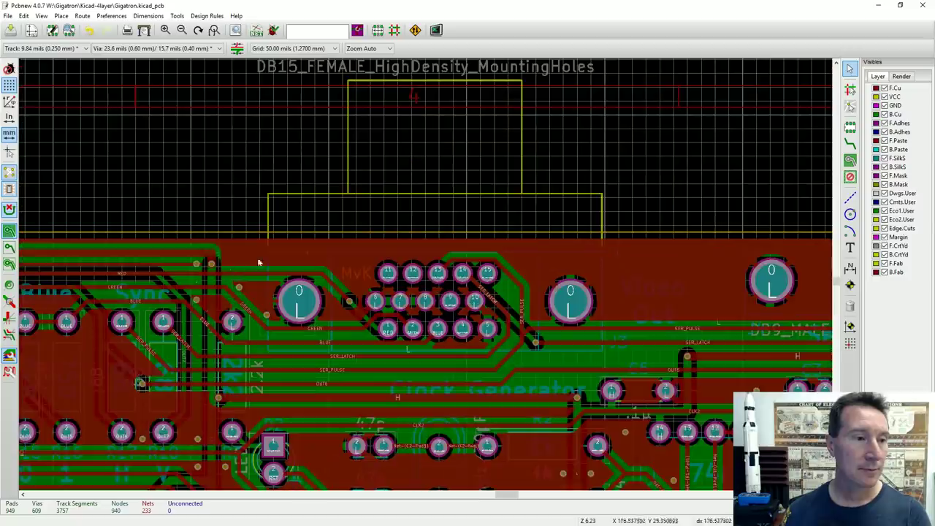
{"action": "left_click", "coordinate": [243, 236]}
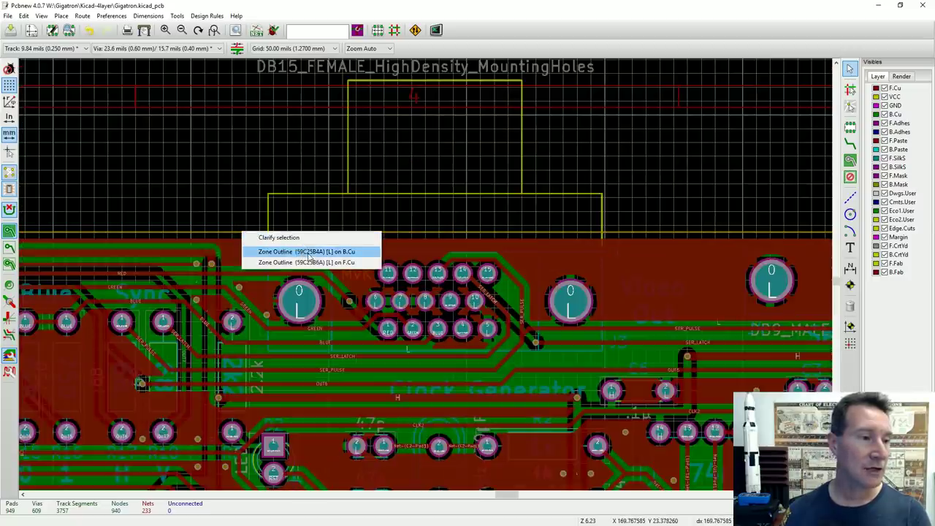
{"action": "left_click", "coordinate": [342, 252]}
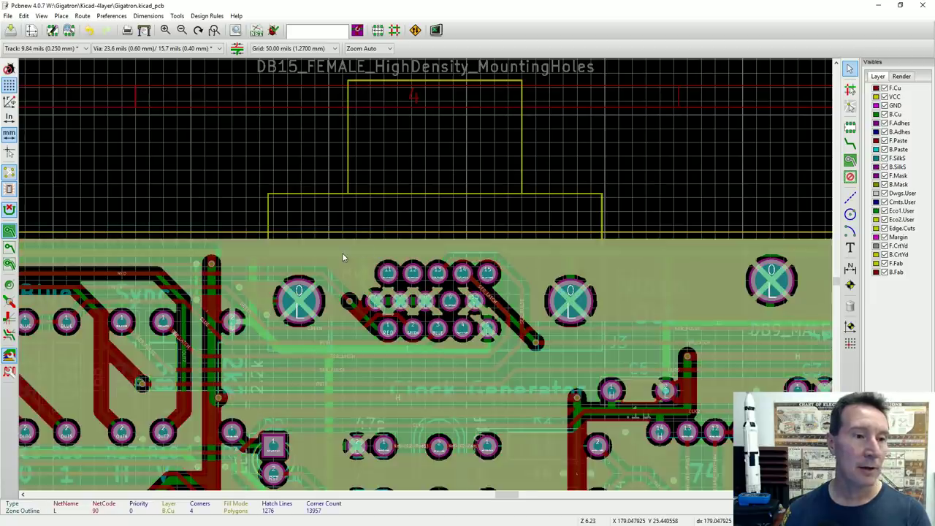
{"action": "scroll", "coordinate": [389, 272], "scroll_direction": "down", "scroll_amount": 3}
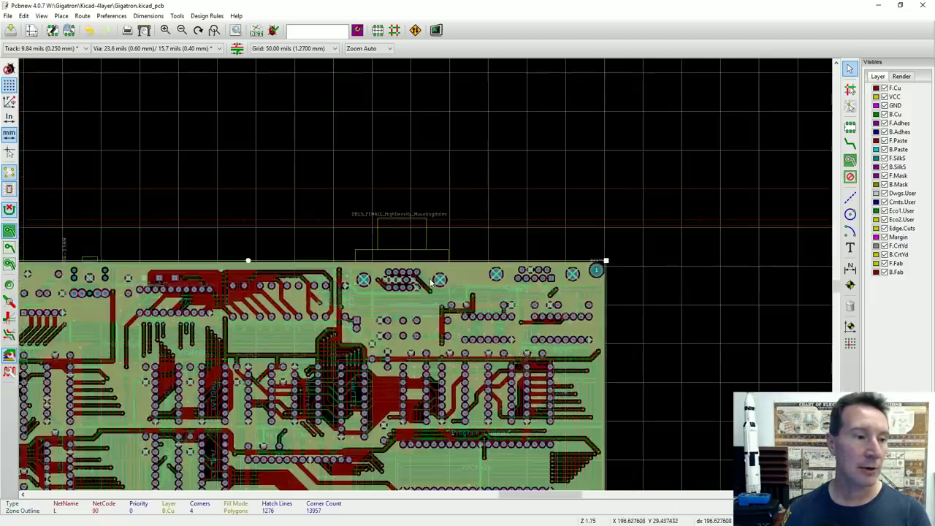
{"action": "scroll", "coordinate": [395, 353], "scroll_direction": "down", "scroll_amount": 2}
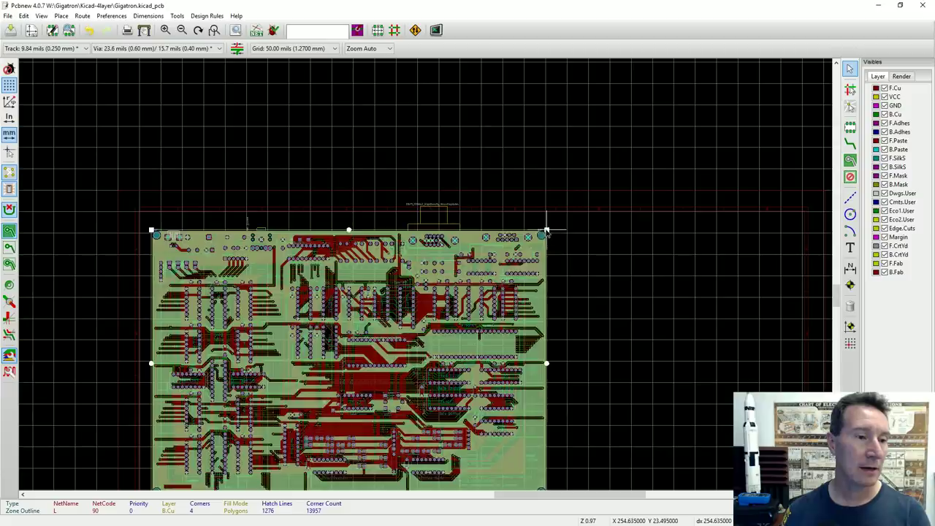
{"action": "left_click_drag", "start_coordinate": [547, 231], "coordinate": [422, 300]}
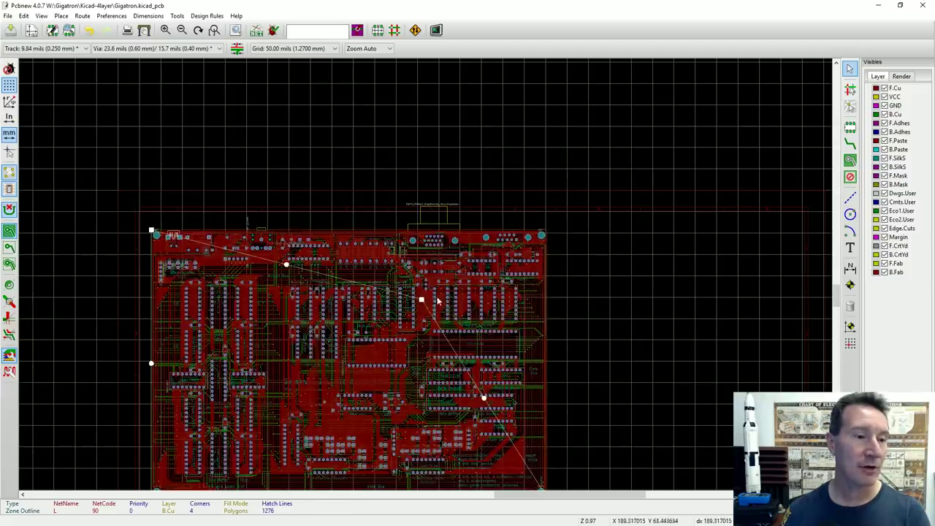
{"action": "key", "text": "Escape"}
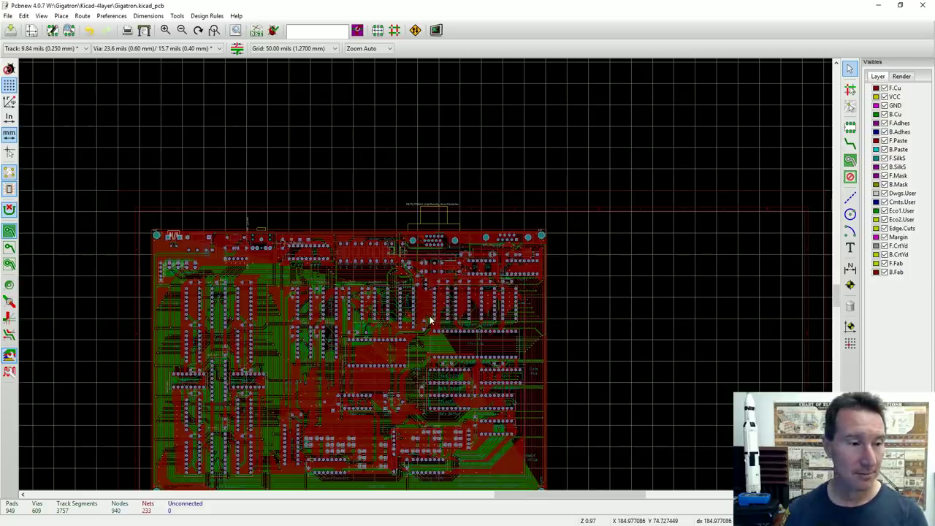
Step: Select the Edge.Cuts line along the board edge beside the DB15 connector and make Edge.Cuts the active layer
{"action": "scroll", "coordinate": [431, 320], "scroll_direction": "up", "scroll_amount": 5}
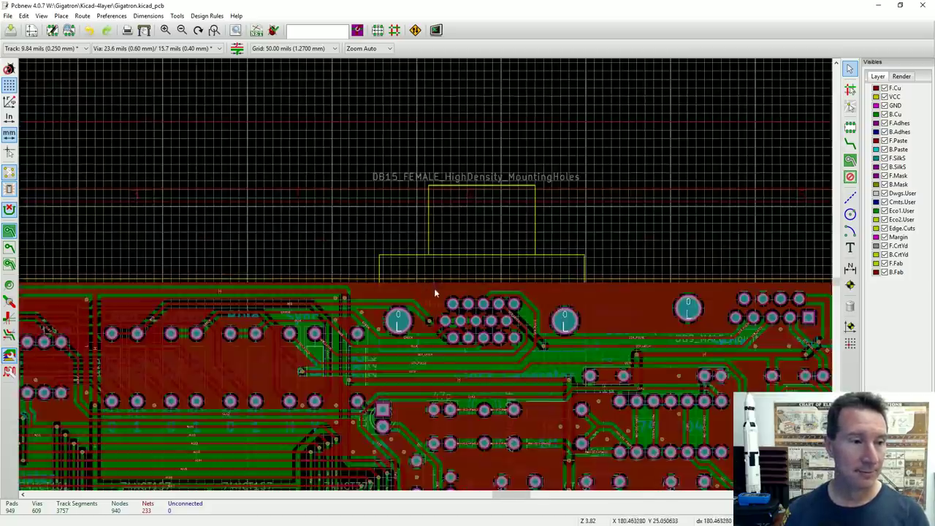
{"action": "scroll", "coordinate": [434, 292], "scroll_direction": "up", "scroll_amount": 1}
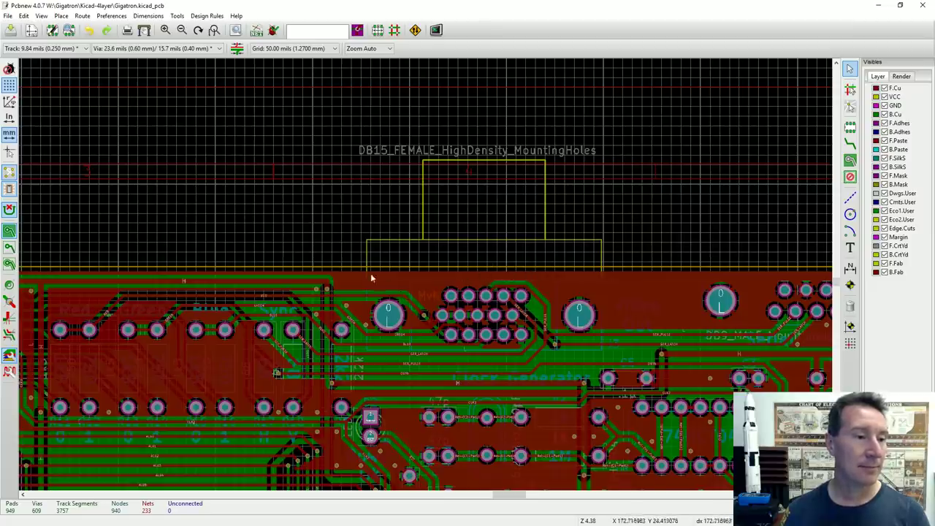
{"action": "left_click", "coordinate": [342, 266]}
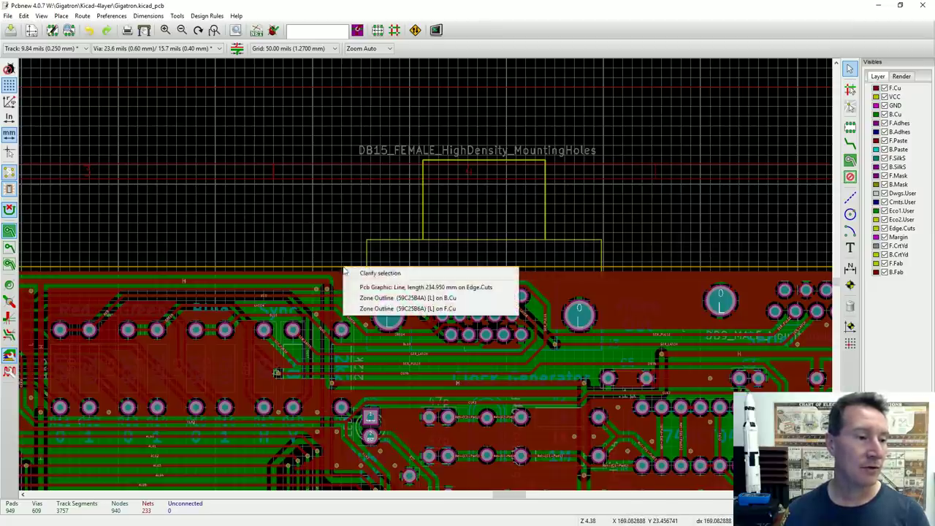
{"action": "left_click", "coordinate": [458, 288]}
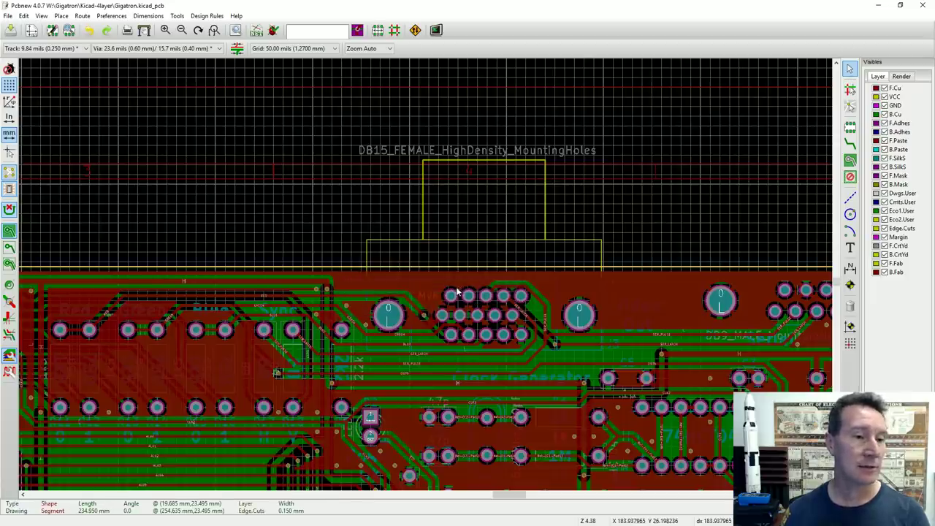
{"action": "left_click", "coordinate": [905, 229]}
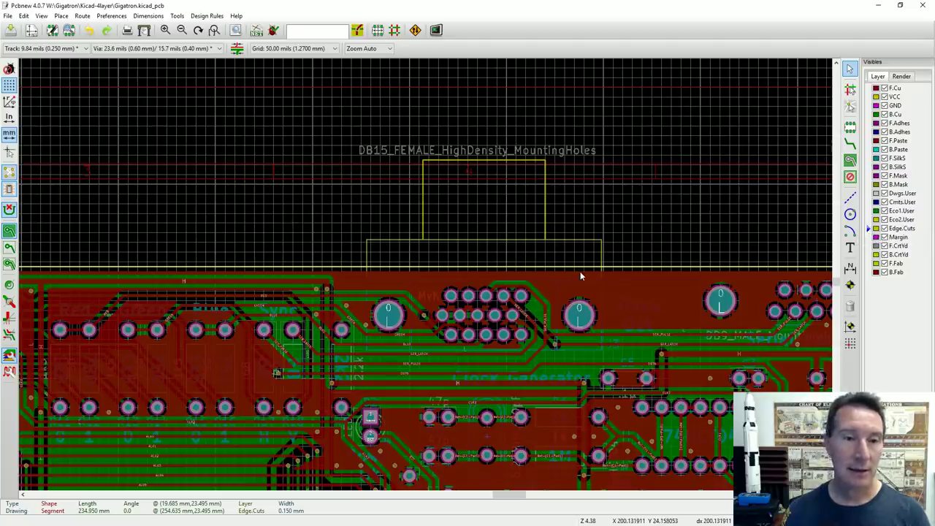
Step: Turn on high-contrast display and examine the board outline on the Edge.Cuts layer
{"action": "key", "text": "h"}
{"action": "scroll", "coordinate": [580, 276], "scroll_direction": "down", "scroll_amount": 5}
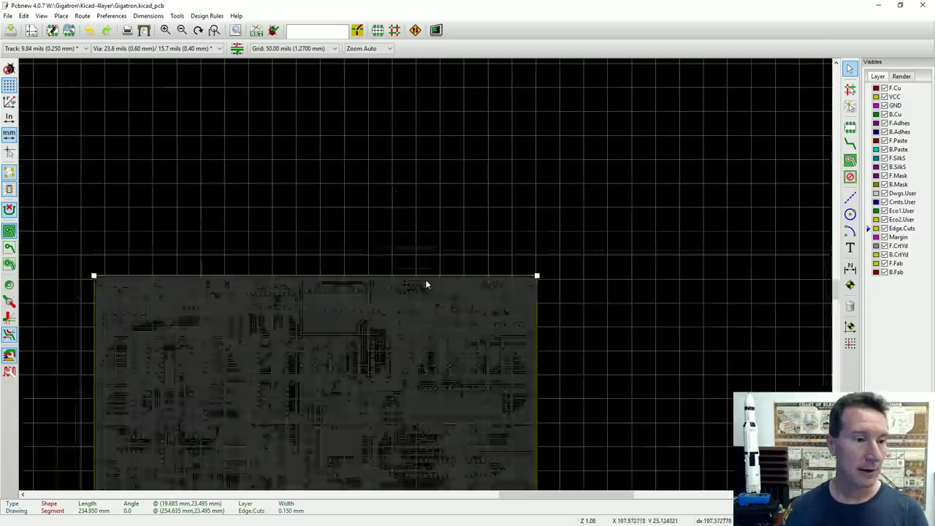
{"action": "scroll", "coordinate": [427, 281], "scroll_direction": "up", "scroll_amount": 5}
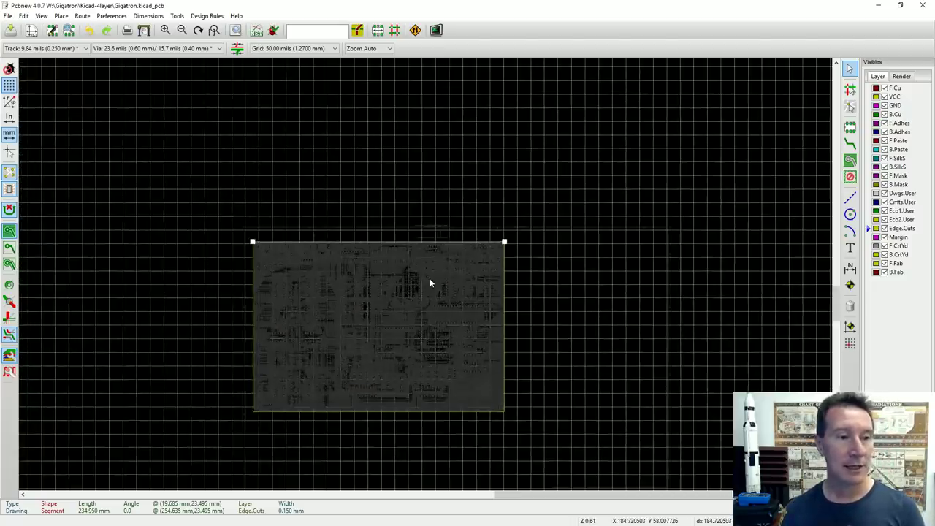
{"action": "scroll", "coordinate": [430, 283], "scroll_direction": "up", "scroll_amount": 3}
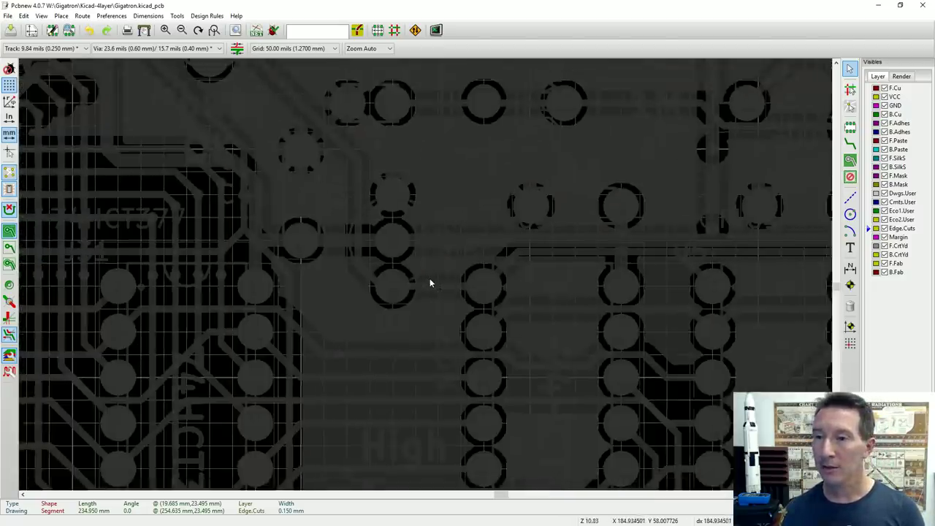
{"action": "scroll", "coordinate": [430, 283], "scroll_direction": "down", "scroll_amount": 1}
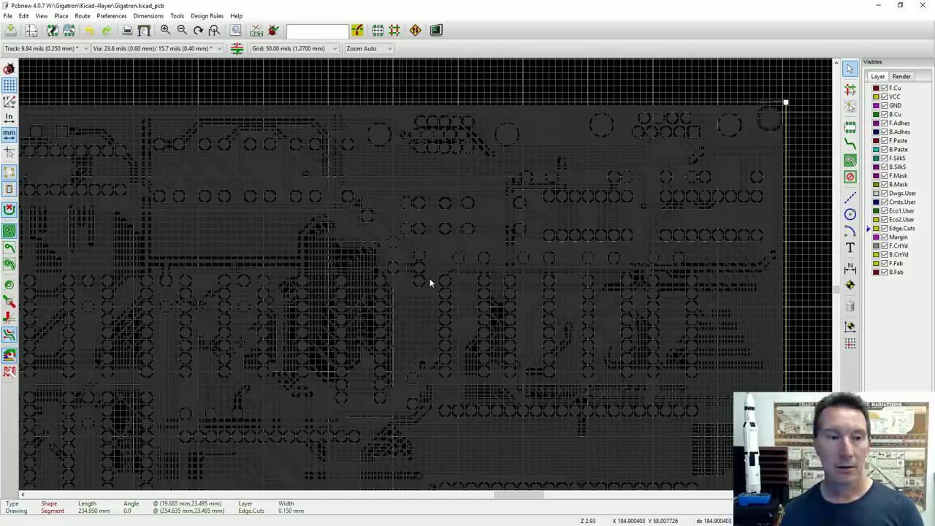
{"action": "scroll", "coordinate": [430, 283], "scroll_direction": "down", "scroll_amount": 3}
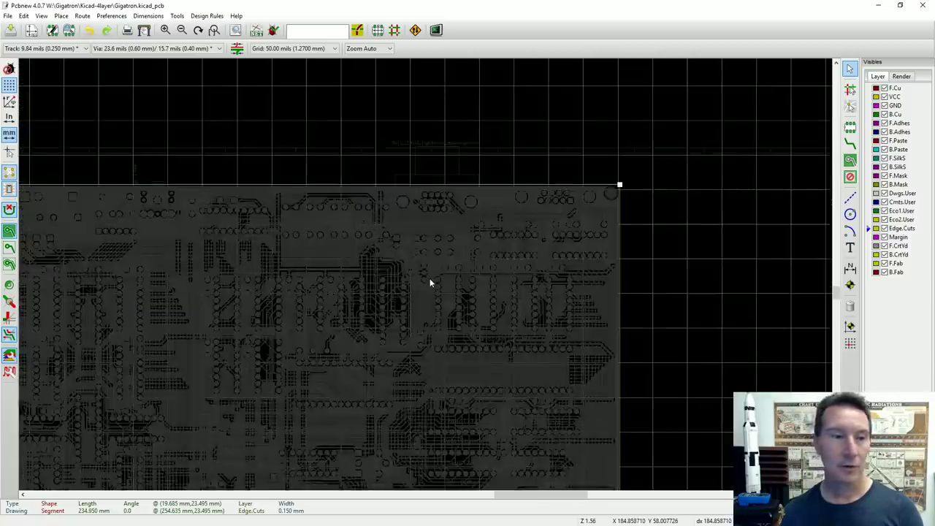
{"action": "scroll", "coordinate": [430, 283], "scroll_direction": "down", "scroll_amount": 1}
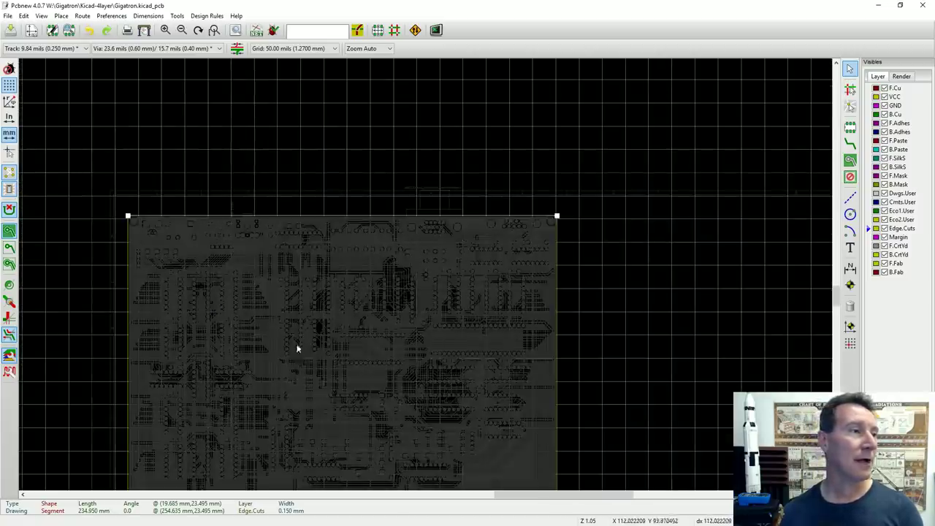
{"action": "scroll", "coordinate": [298, 343], "scroll_direction": "down", "scroll_amount": 2}
{"action": "scroll", "coordinate": [430, 283], "scroll_direction": "up", "scroll_amount": 2}
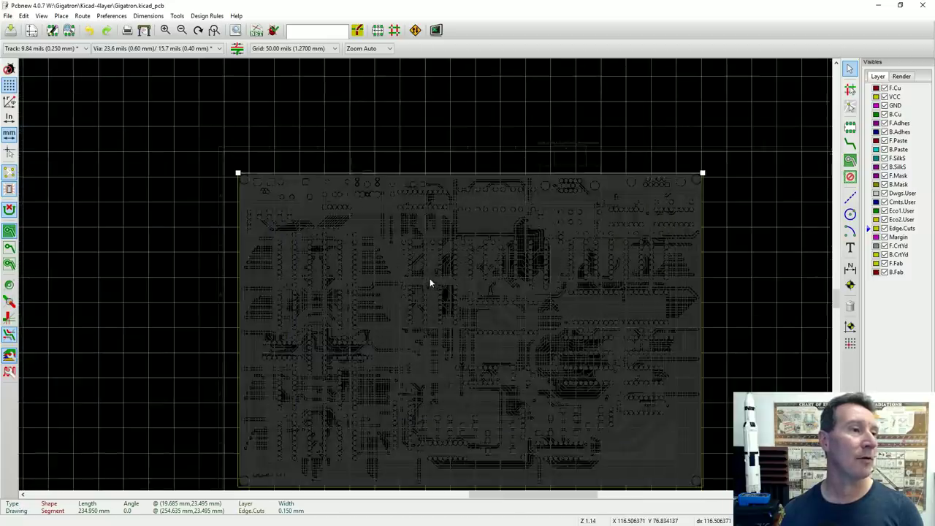
{"action": "left_click", "coordinate": [175, 16]}
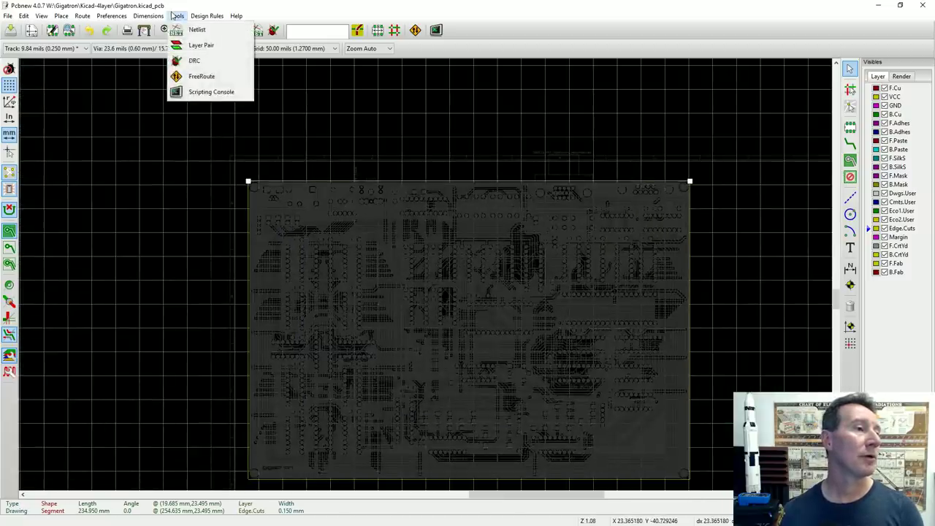
{"action": "left_click", "coordinate": [175, 15]}
{"action": "left_click", "coordinate": [175, 15]}
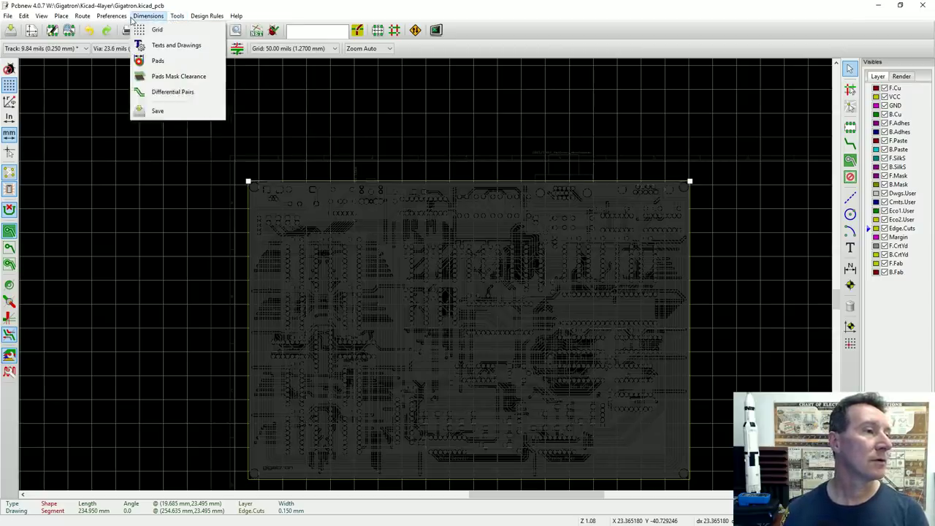
{"action": "mouse_move", "coordinate": [122, 19]}
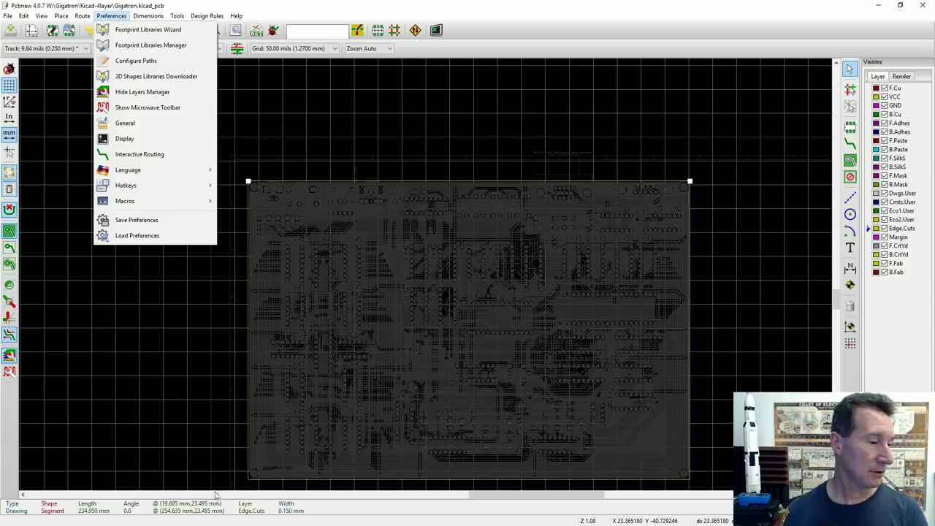
{"action": "left_click", "coordinate": [96, 519]}
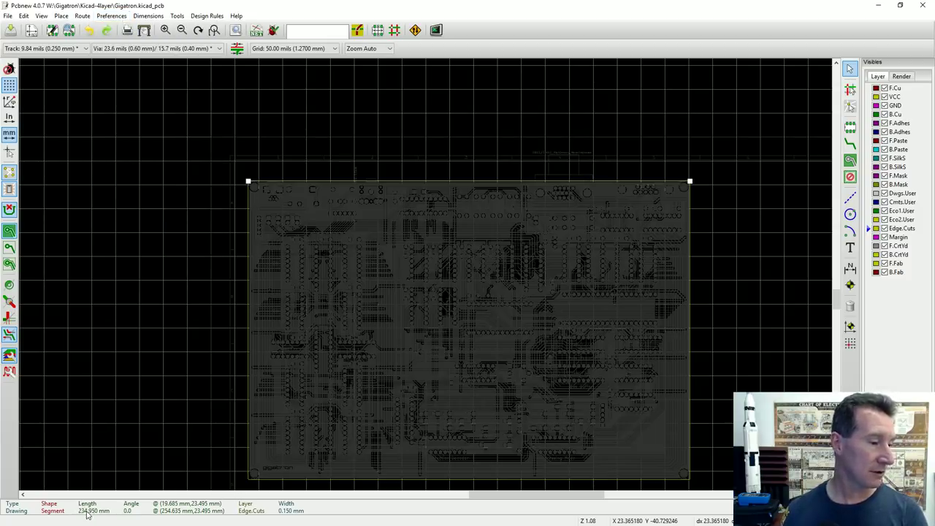
Step: Select the vertical Edge.Cuts line at the board's upper-left corner, check its length, and examine the outline around that corner
{"action": "key", "text": "Escape"}
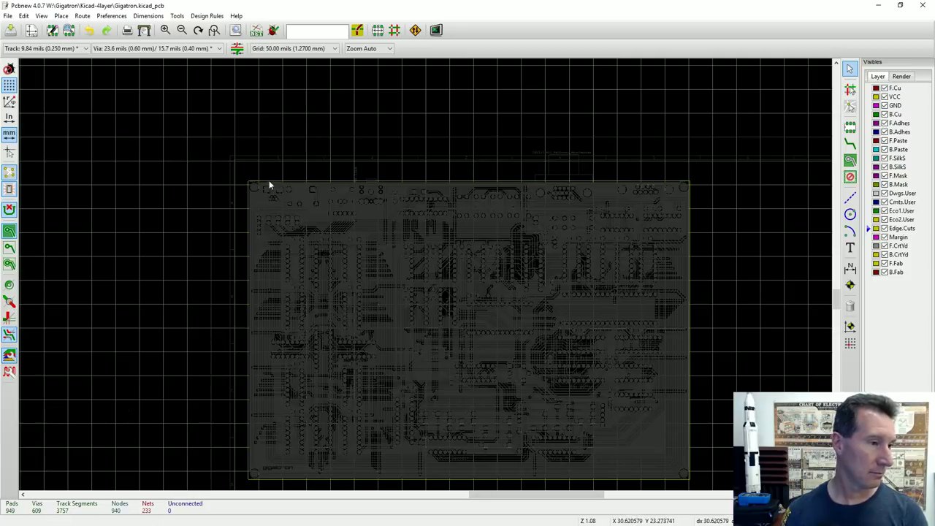
{"action": "scroll", "coordinate": [261, 184], "scroll_direction": "up", "scroll_amount": 5}
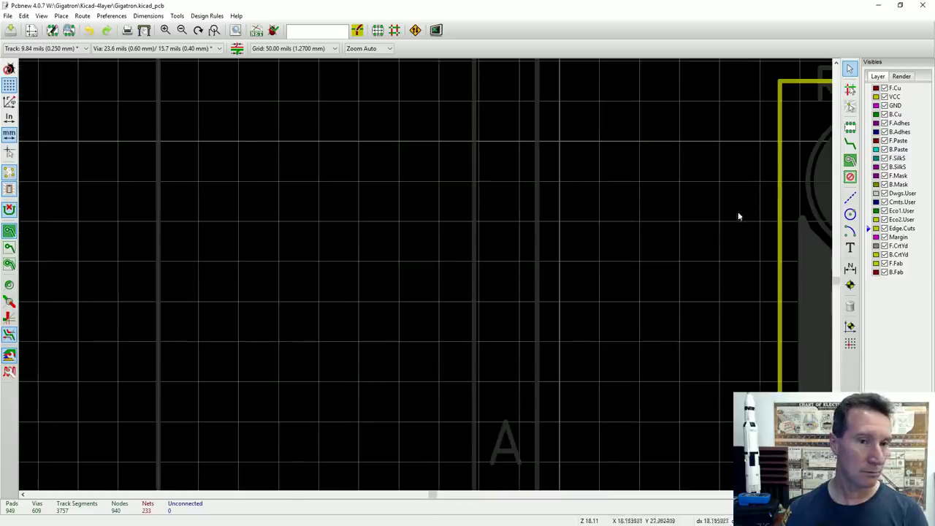
{"action": "left_click", "coordinate": [782, 182]}
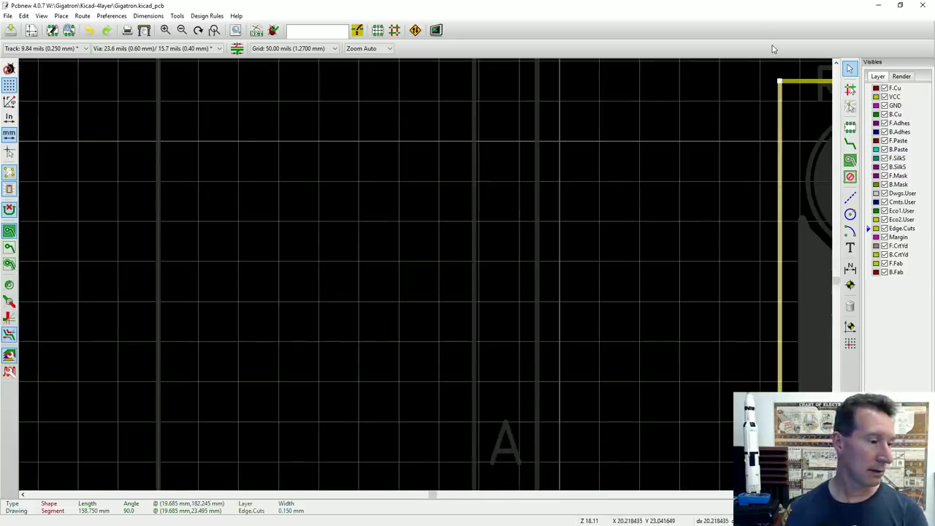
{"action": "key", "text": "Escape"}
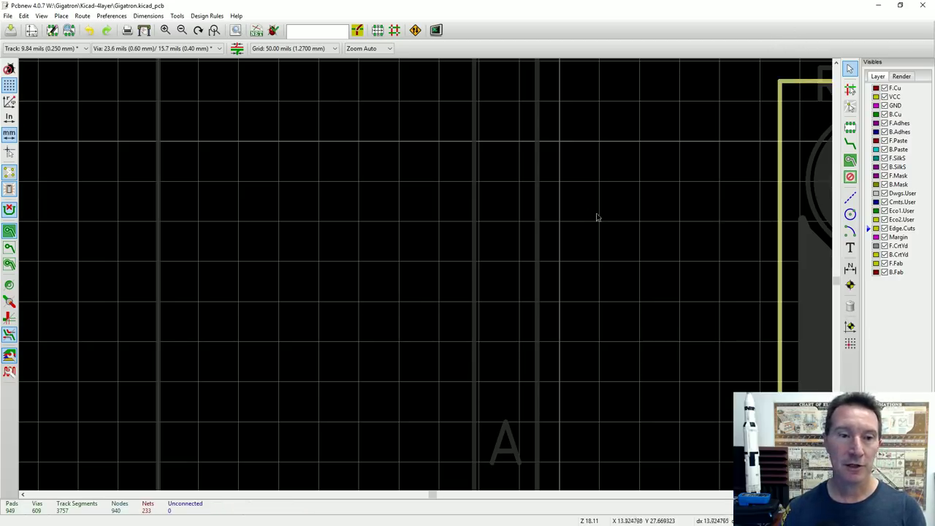
{"action": "middle_click_drag", "start_coordinate": [716, 190], "coordinate": [121, 272]}
{"action": "scroll", "coordinate": [581, 297], "scroll_direction": "down", "scroll_amount": 5}
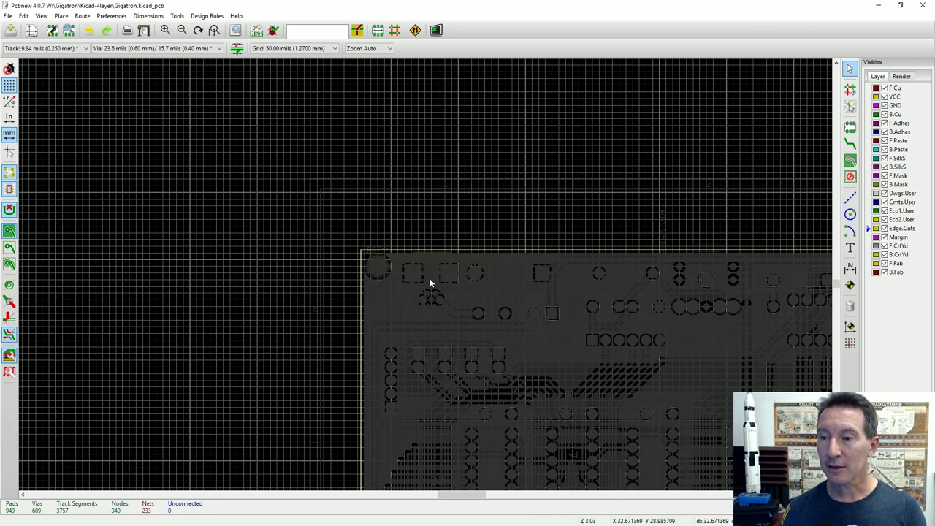
{"action": "scroll", "coordinate": [428, 277], "scroll_direction": "up", "scroll_amount": 6}
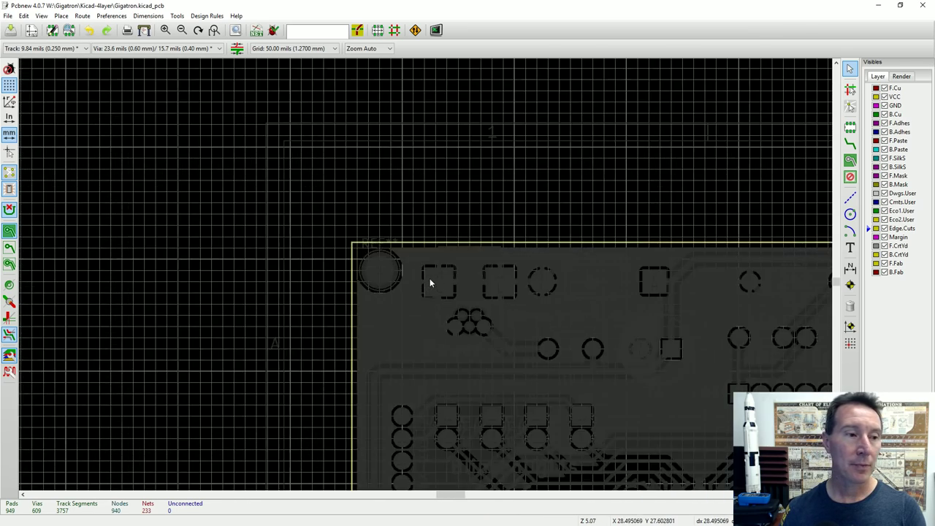
{"action": "scroll", "coordinate": [430, 283], "scroll_direction": "down", "scroll_amount": 2}
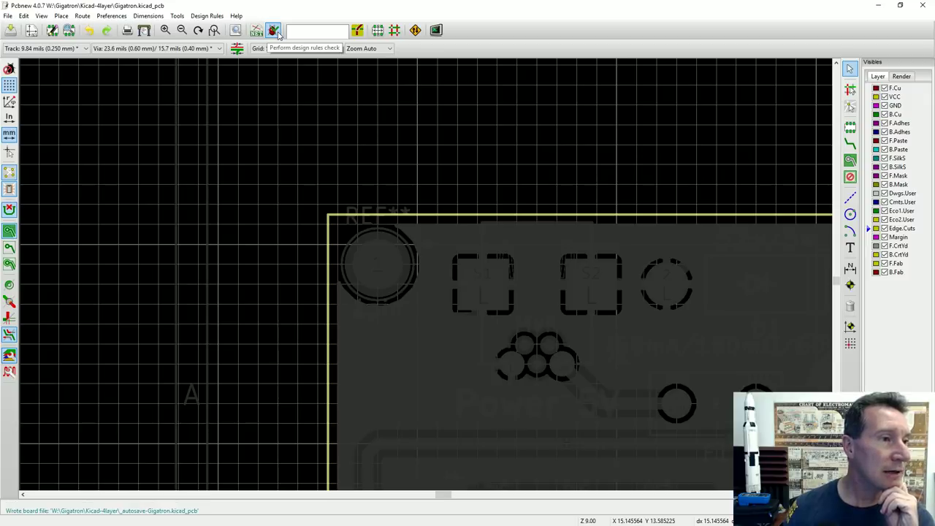
Step: Show the microwave toolbar
{"action": "left_click", "coordinate": [276, 33]}
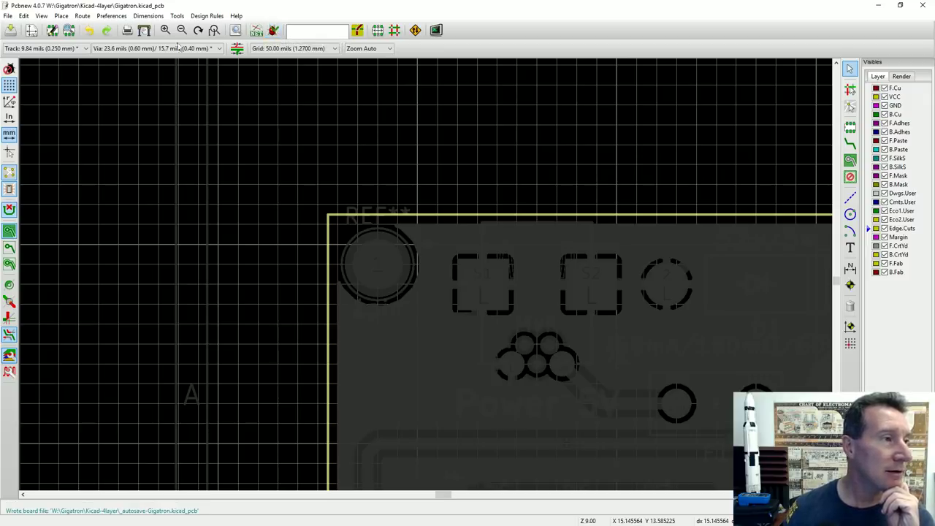
{"action": "left_click", "coordinate": [9, 69]}
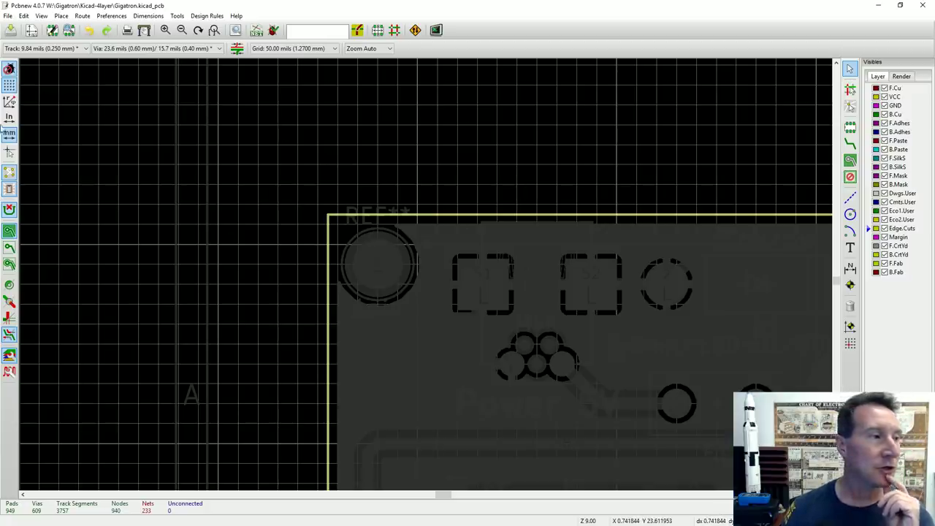
{"action": "left_click", "coordinate": [9, 372]}
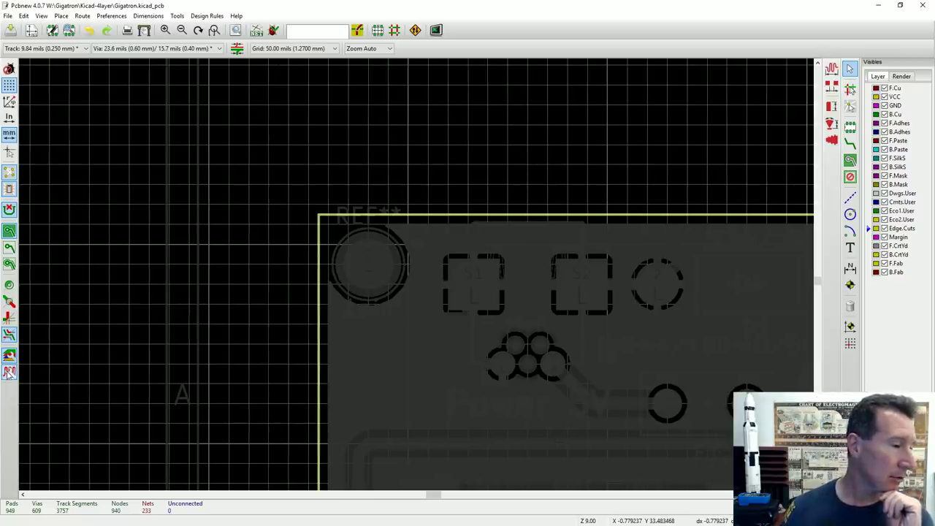
{"action": "left_click", "coordinate": [9, 373]}
{"action": "left_click", "coordinate": [9, 373]}
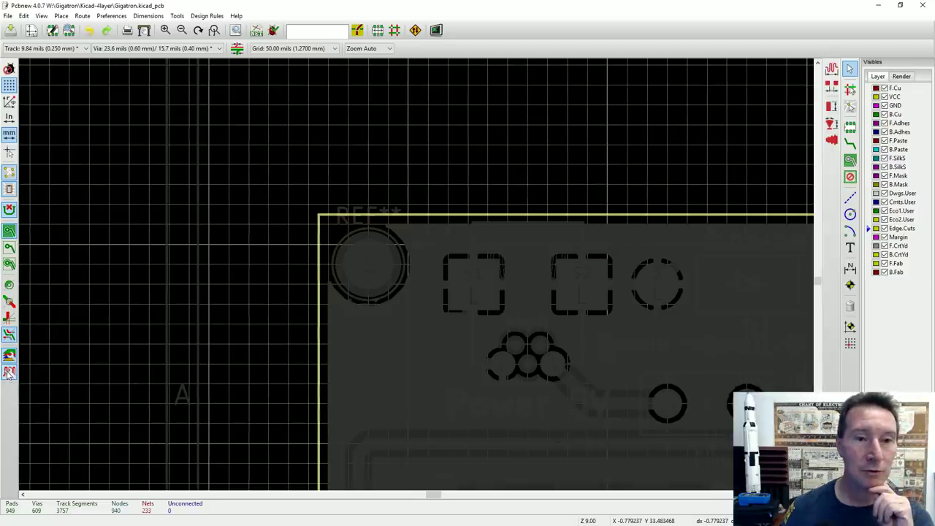
{"action": "left_click", "coordinate": [9, 373]}
{"action": "left_click", "coordinate": [9, 373]}
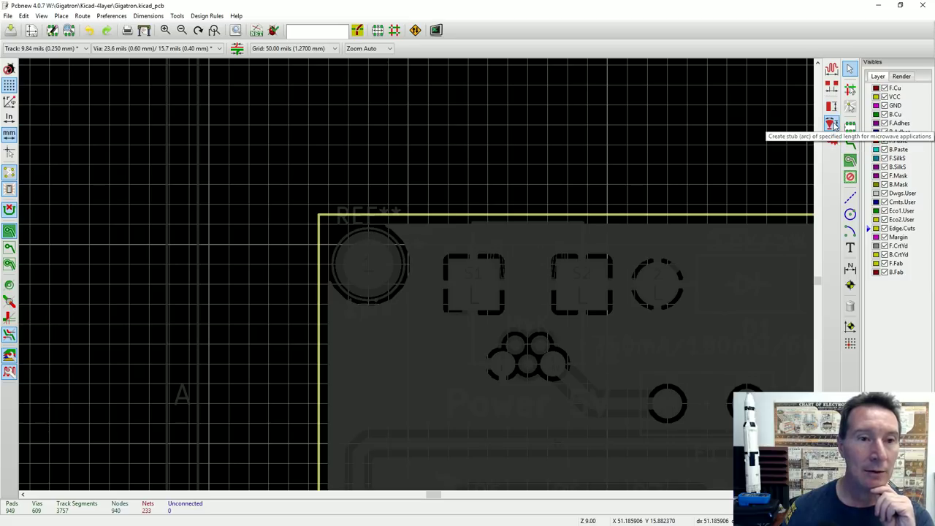
Step: Try the microwave stub, gap and line tools above the board's top edge, and hide the microwave toolbar
{"action": "left_click", "coordinate": [833, 124]}
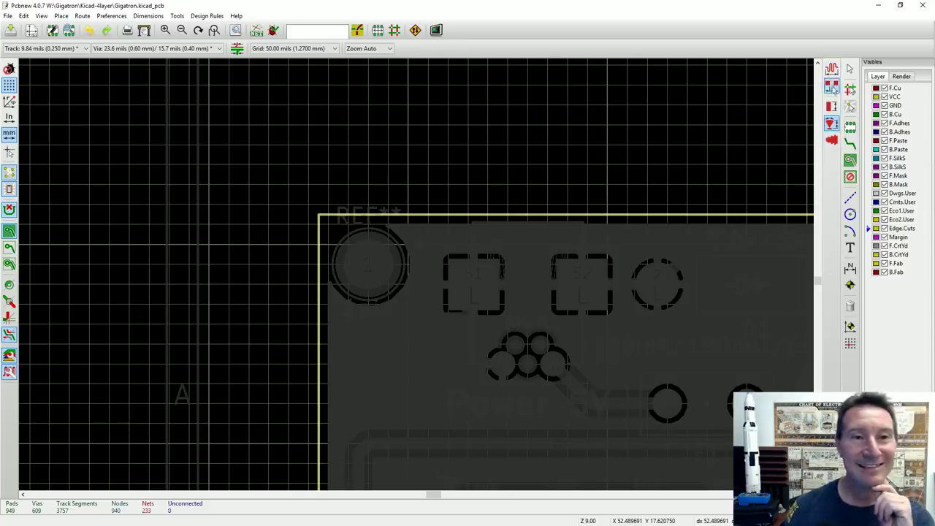
{"action": "left_click", "coordinate": [832, 86]}
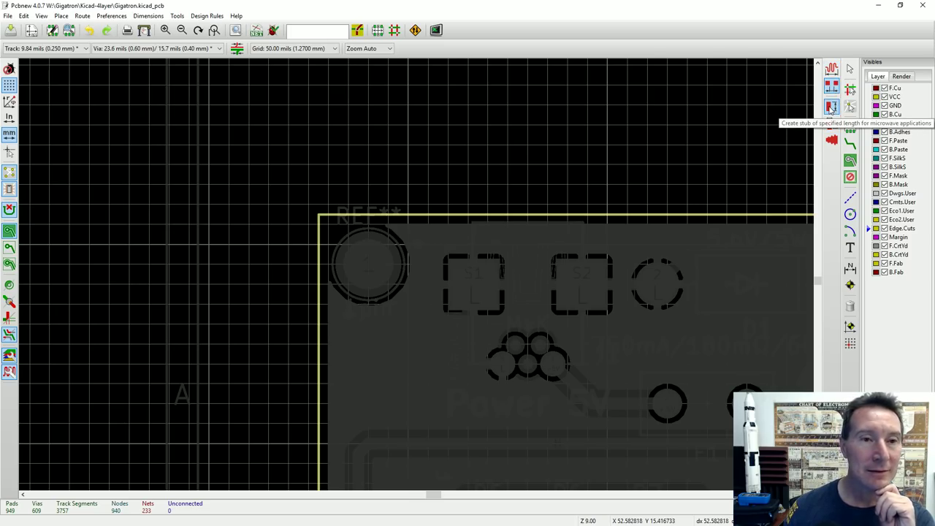
{"action": "left_click", "coordinate": [831, 108]}
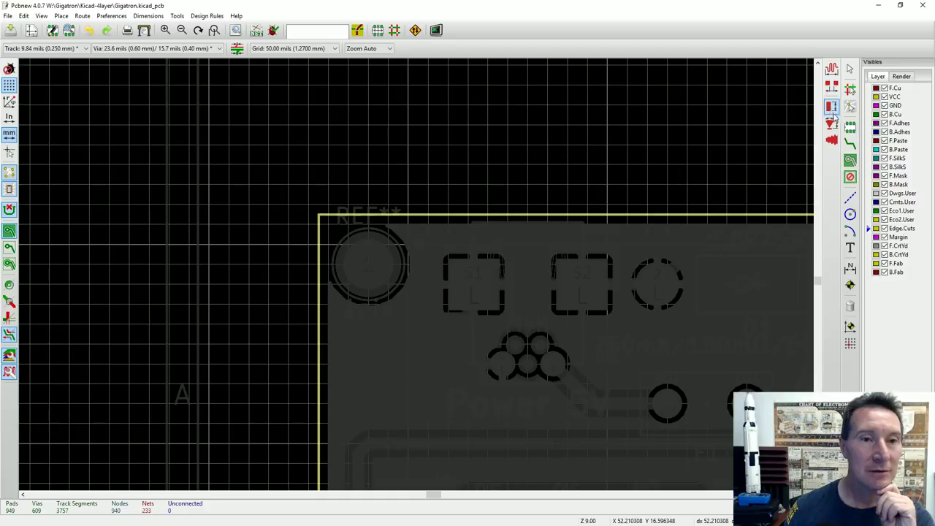
{"action": "left_click", "coordinate": [830, 71]}
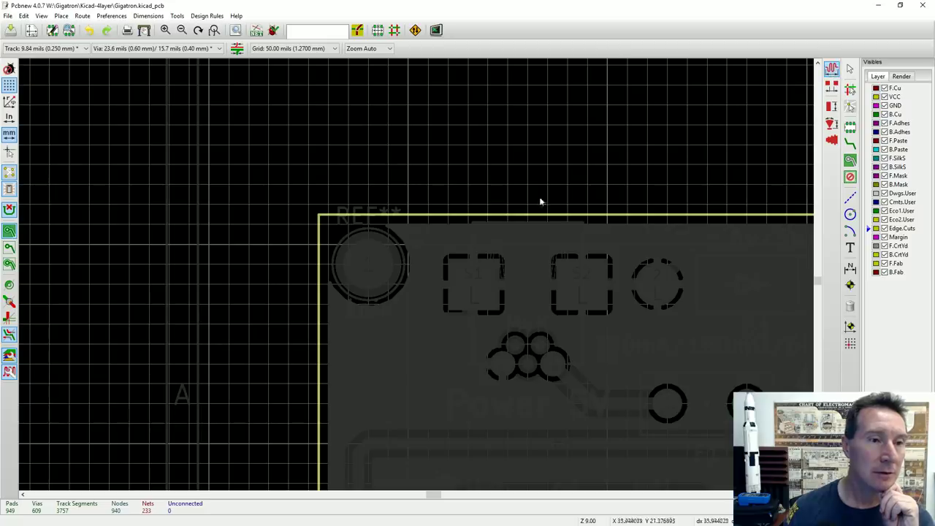
{"action": "left_click_drag", "start_coordinate": [437, 170], "coordinate": [572, 222]}
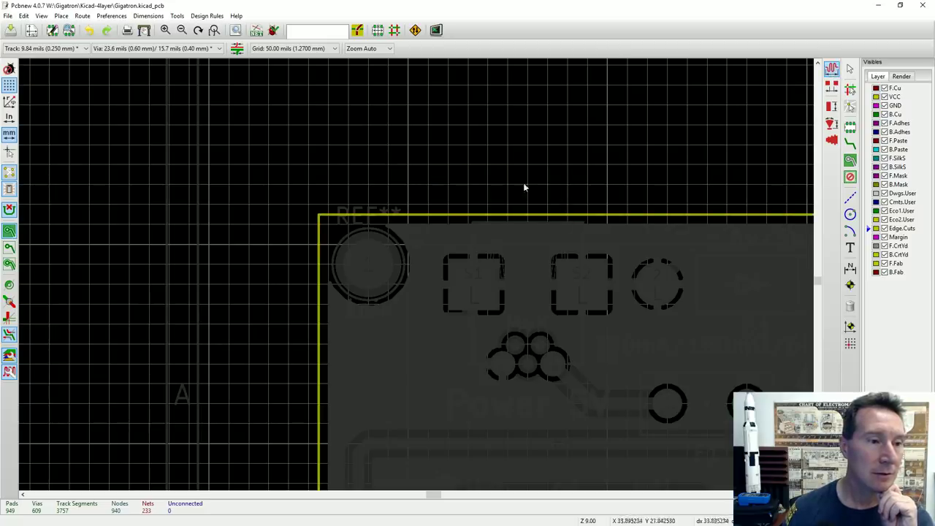
{"action": "left_click", "coordinate": [9, 356]}
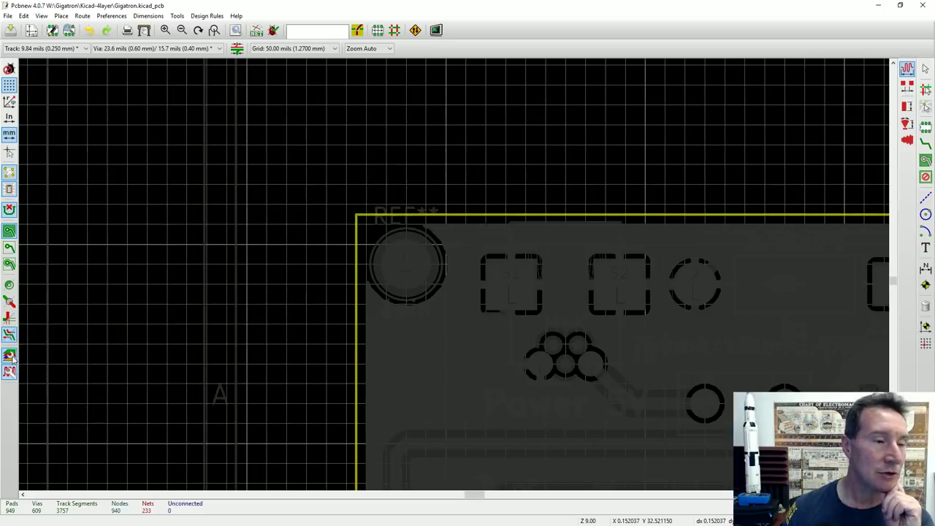
{"action": "left_click", "coordinate": [9, 355]}
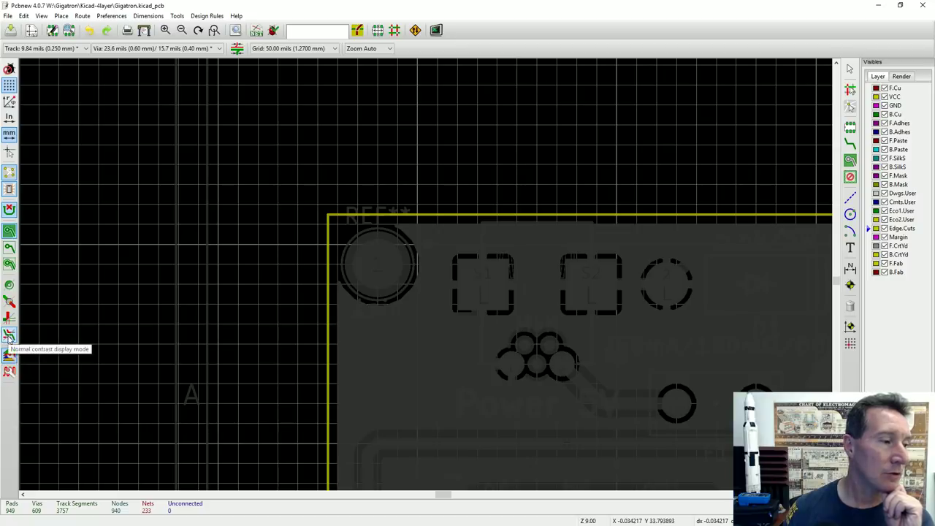
Step: Compare the board's upper-left corner in high-contrast and normal display, leaving normal contrast active
{"action": "left_click", "coordinate": [8, 336]}
{"action": "left_click", "coordinate": [9, 336]}
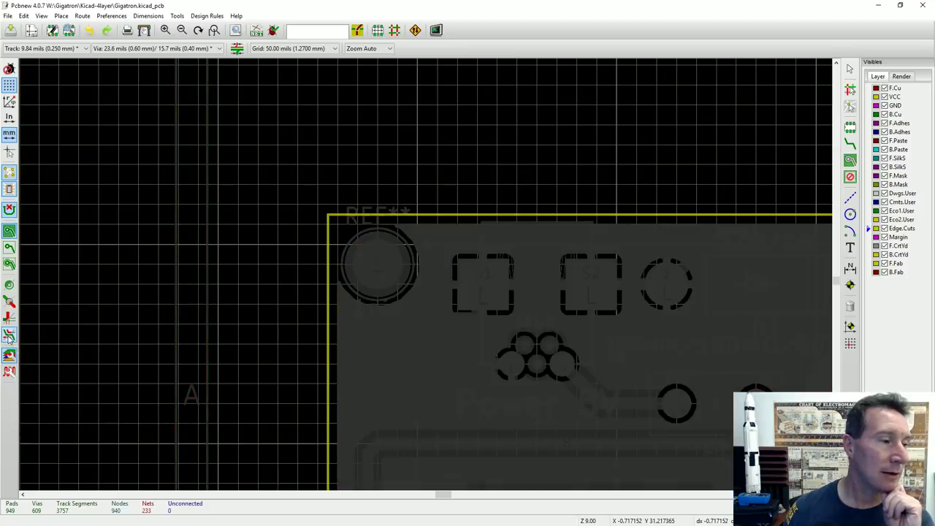
{"action": "left_click", "coordinate": [8, 336]}
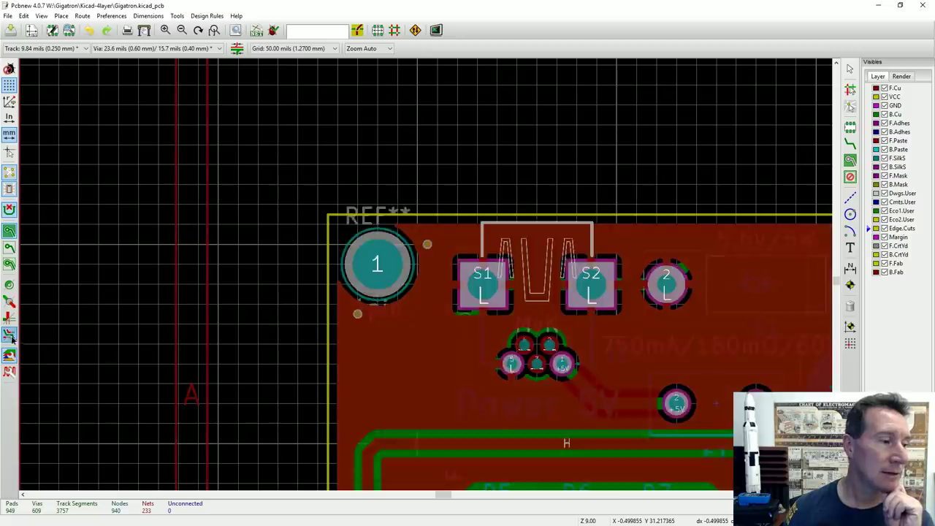
{"action": "left_click", "coordinate": [9, 336]}
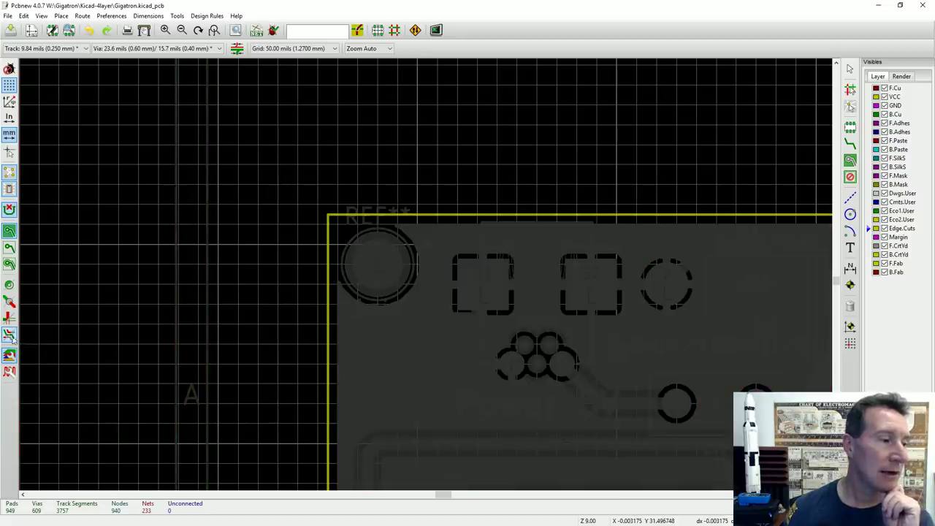
{"action": "left_click", "coordinate": [9, 336]}
{"action": "left_click", "coordinate": [9, 336]}
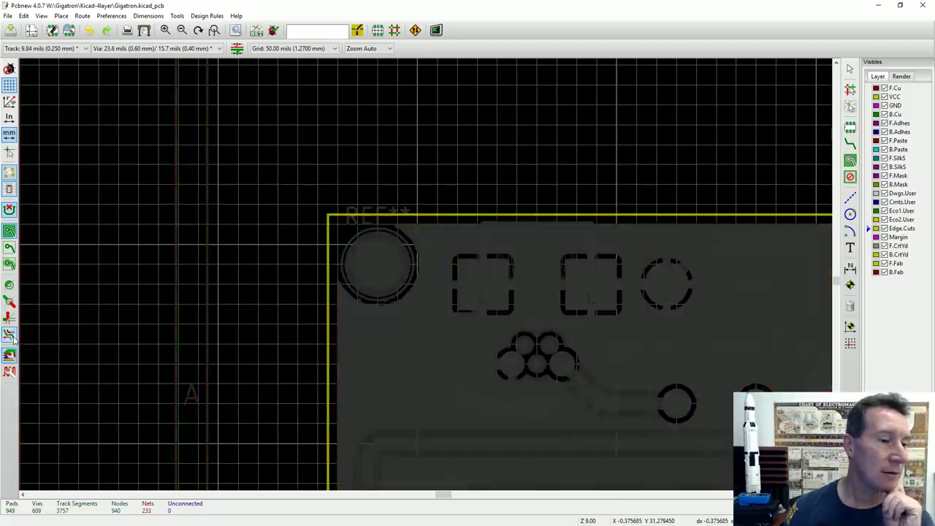
{"action": "left_click", "coordinate": [8, 336]}
{"action": "left_click", "coordinate": [9, 336]}
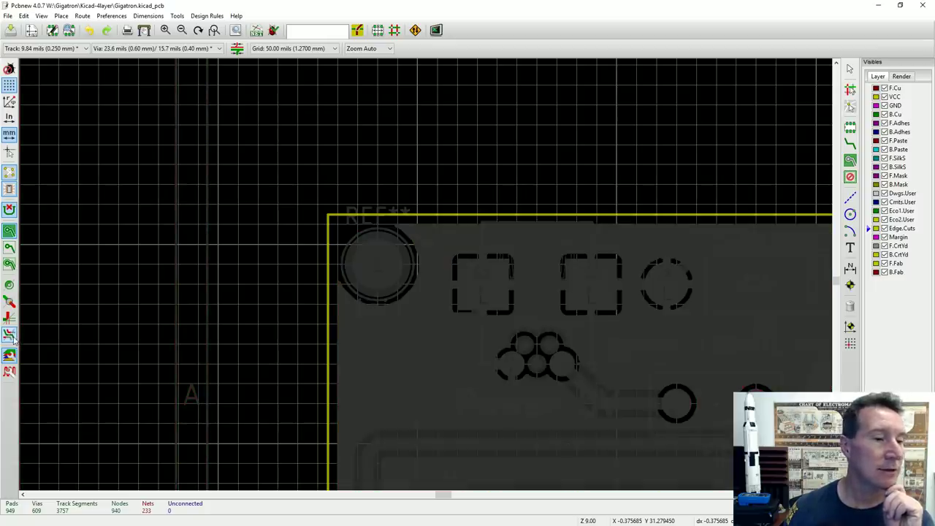
{"action": "left_click", "coordinate": [9, 336]}
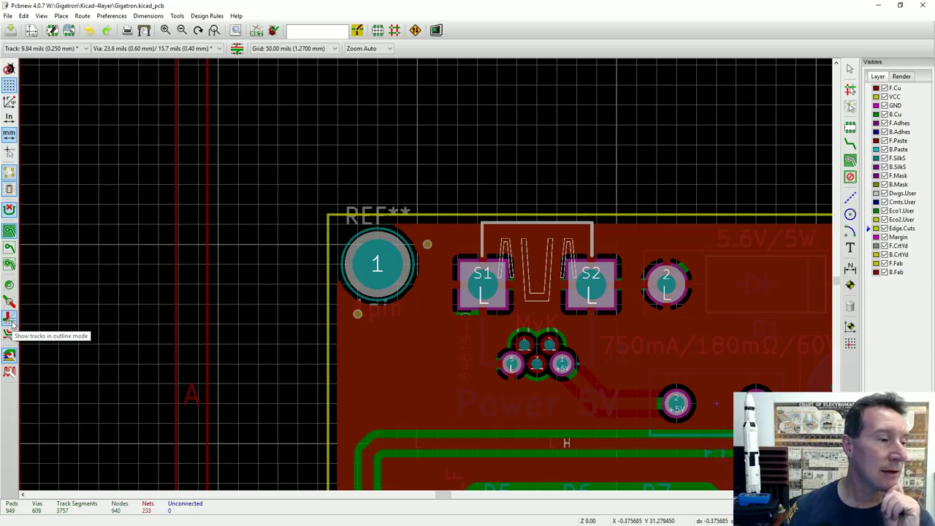
Step: Display the tracks and vias in outline mode
{"action": "left_click", "coordinate": [10, 322]}
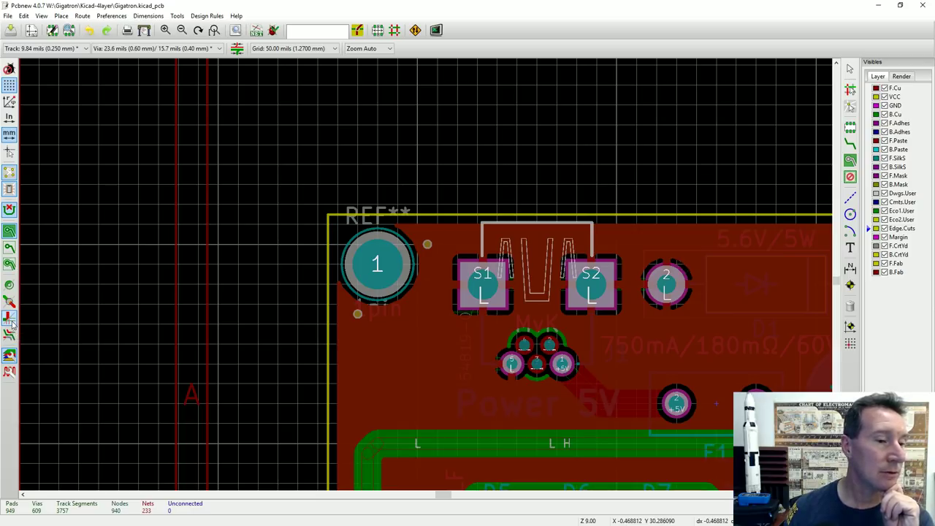
{"action": "left_click", "coordinate": [10, 323]}
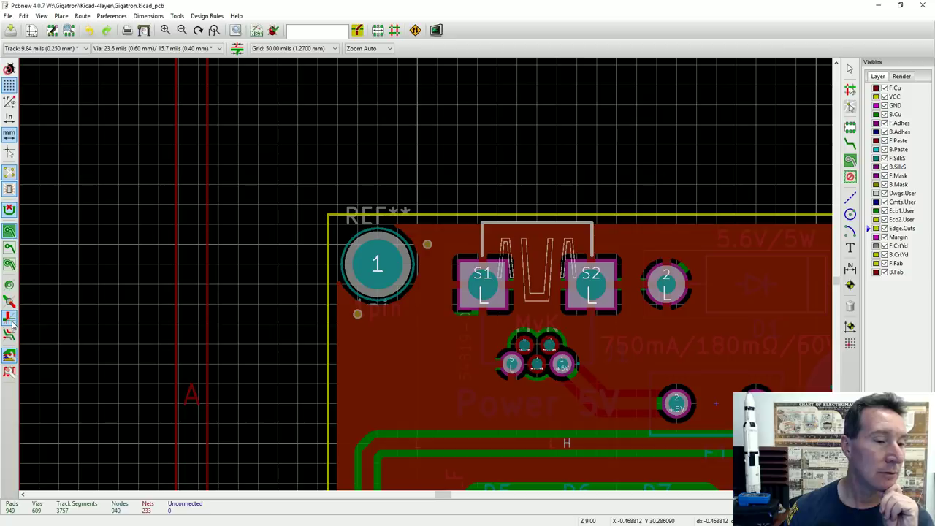
{"action": "left_click", "coordinate": [11, 323]}
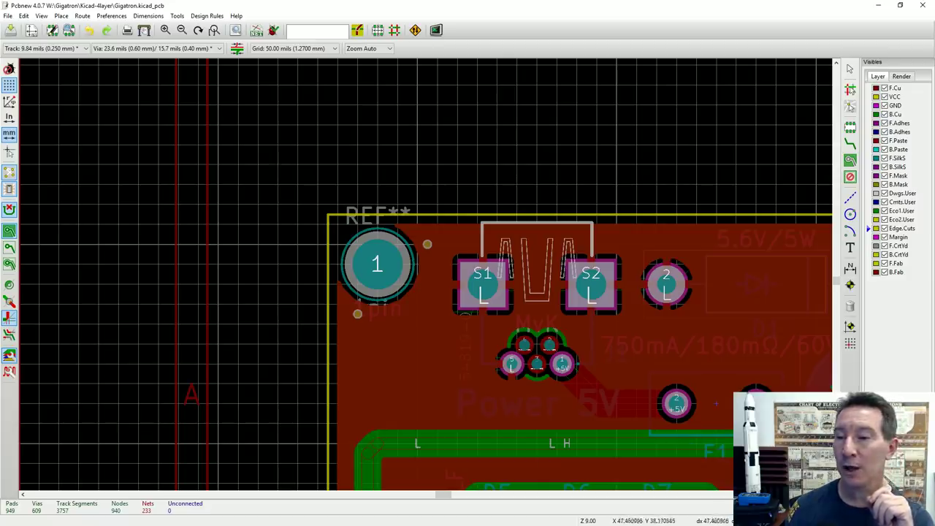
{"action": "left_click", "coordinate": [9, 317]}
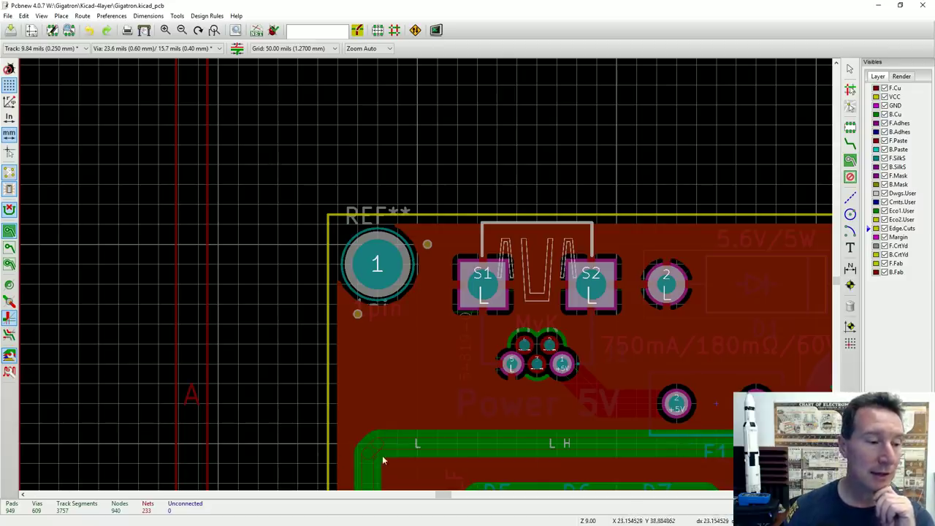
{"action": "left_click", "coordinate": [9, 317]}
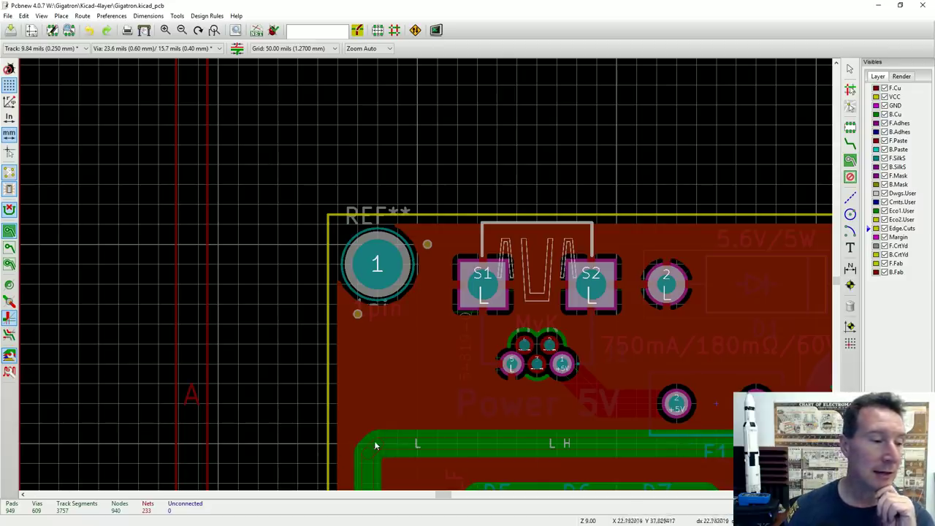
{"action": "left_click", "coordinate": [9, 302]}
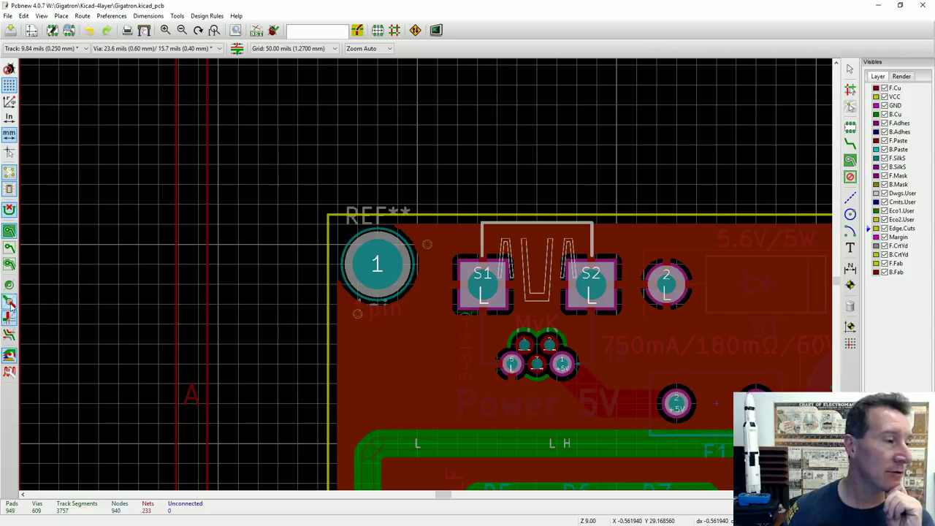
Step: Compare the copper zones drawn as filled areas and as outlines around the power connector, leaving the filled areas shown
{"action": "left_click", "coordinate": [10, 266]}
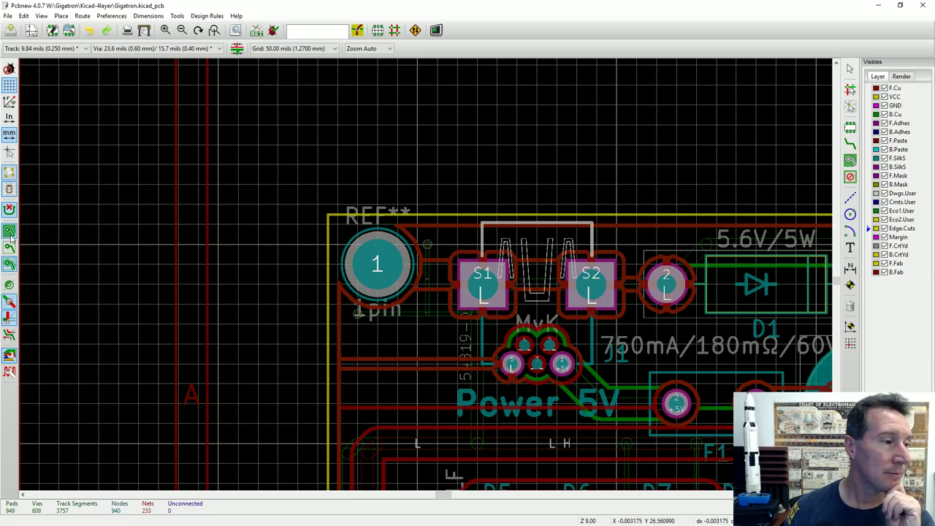
{"action": "left_click", "coordinate": [10, 233]}
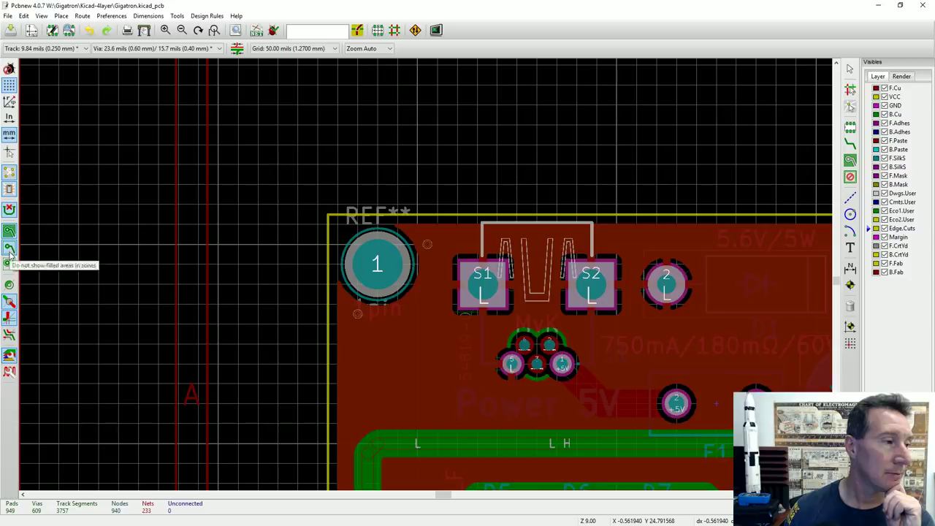
{"action": "left_click", "coordinate": [11, 251]}
{"action": "left_click", "coordinate": [10, 267]}
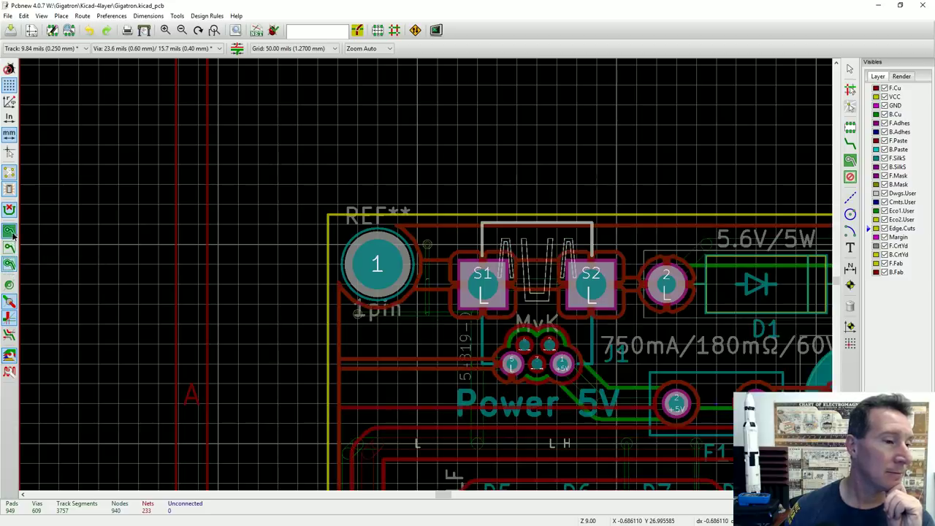
{"action": "left_click", "coordinate": [10, 233]}
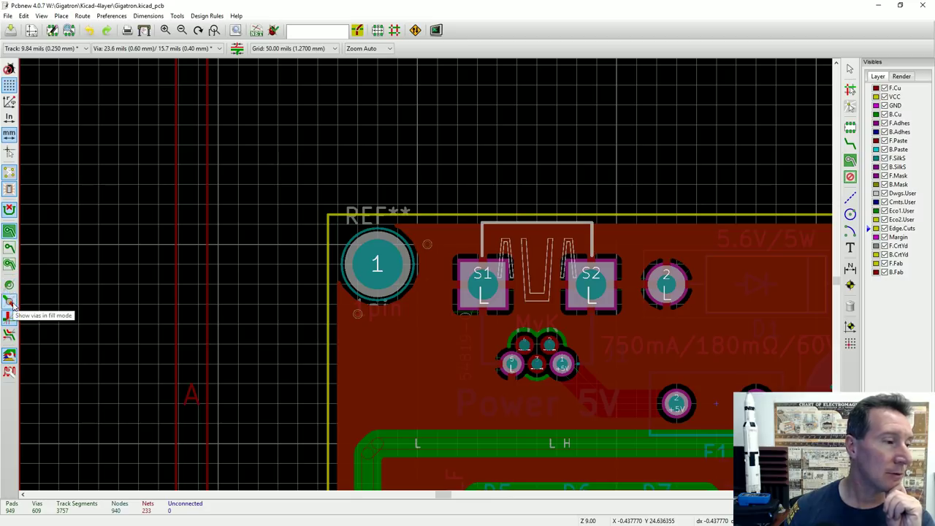
Step: Compare filled and outlined vias near the corner mounting hole, leaving the vias in outline mode
{"action": "left_click", "coordinate": [12, 304]}
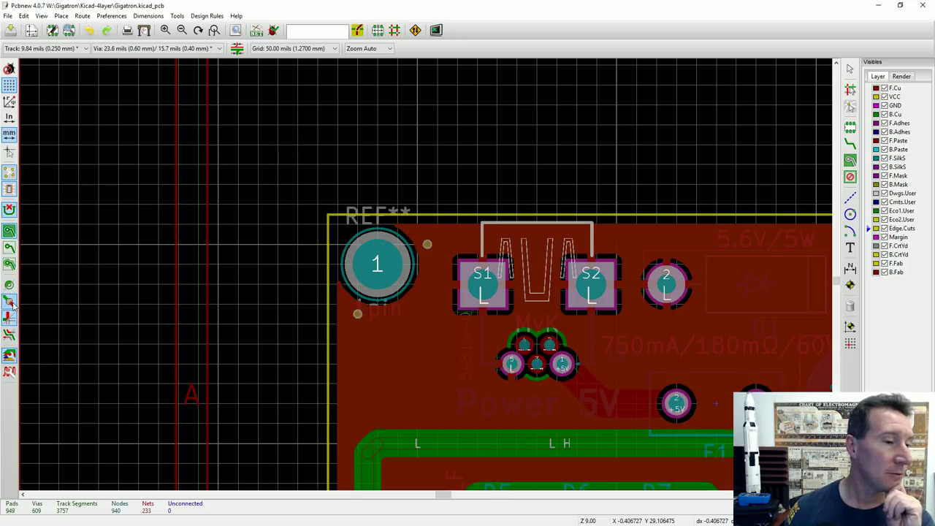
{"action": "left_click", "coordinate": [11, 306]}
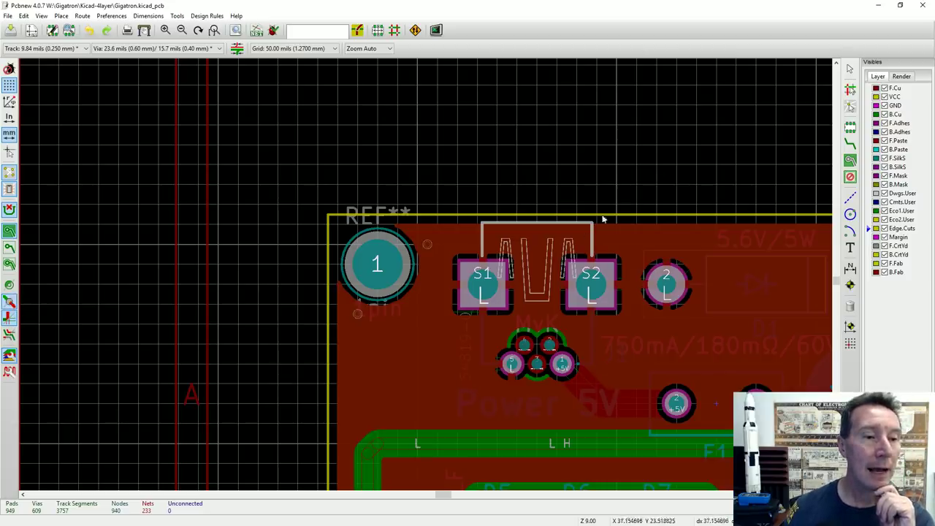
{"action": "left_click", "coordinate": [11, 305]}
{"action": "left_click", "coordinate": [10, 306]}
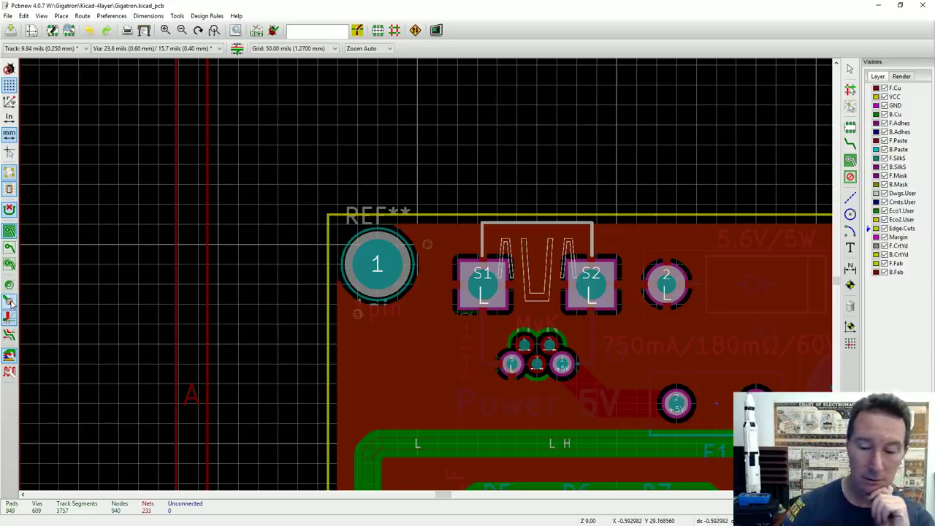
Step: Switch to the default canvas and examine the outlined vias where the R9 net tracks end
{"action": "key", "text": "F11"}
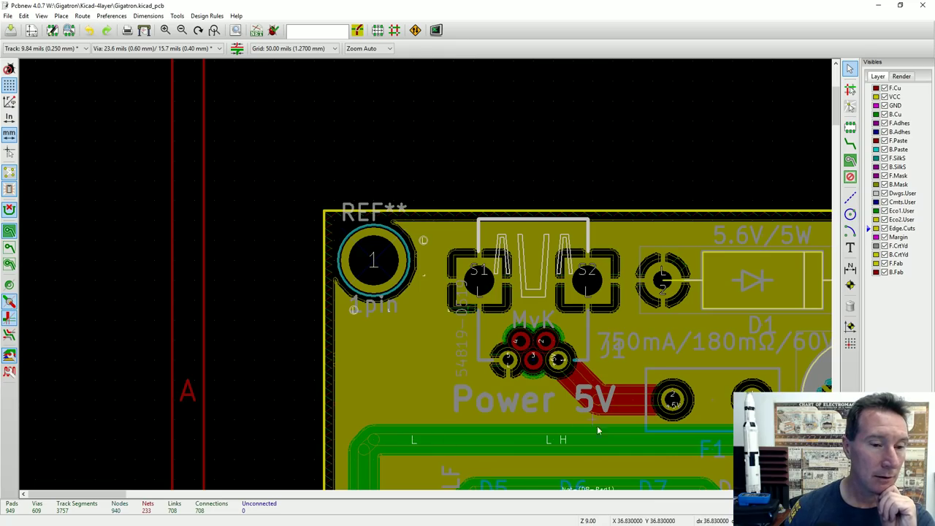
{"action": "scroll", "coordinate": [681, 438], "scroll_direction": "up", "scroll_amount": 2}
{"action": "scroll", "coordinate": [424, 271], "scroll_direction": "down", "scroll_amount": 1}
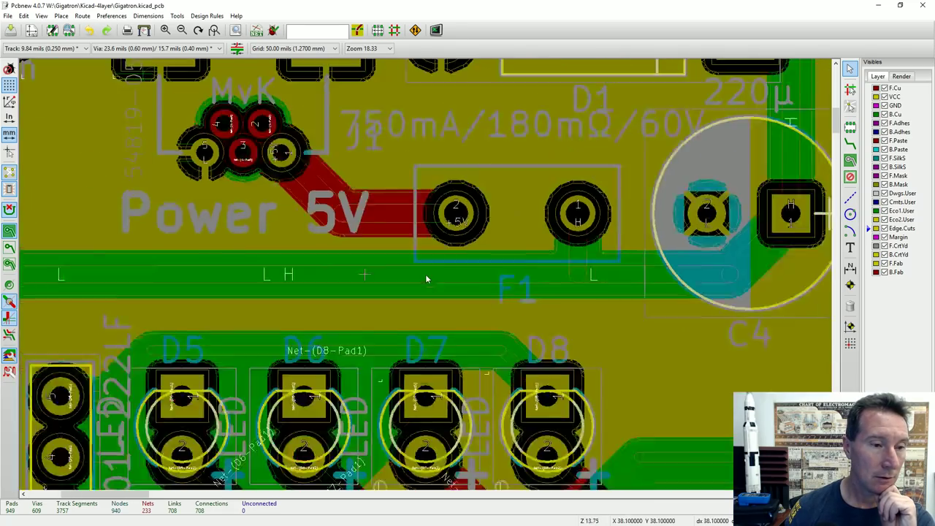
{"action": "scroll", "coordinate": [427, 278], "scroll_direction": "down", "scroll_amount": 6}
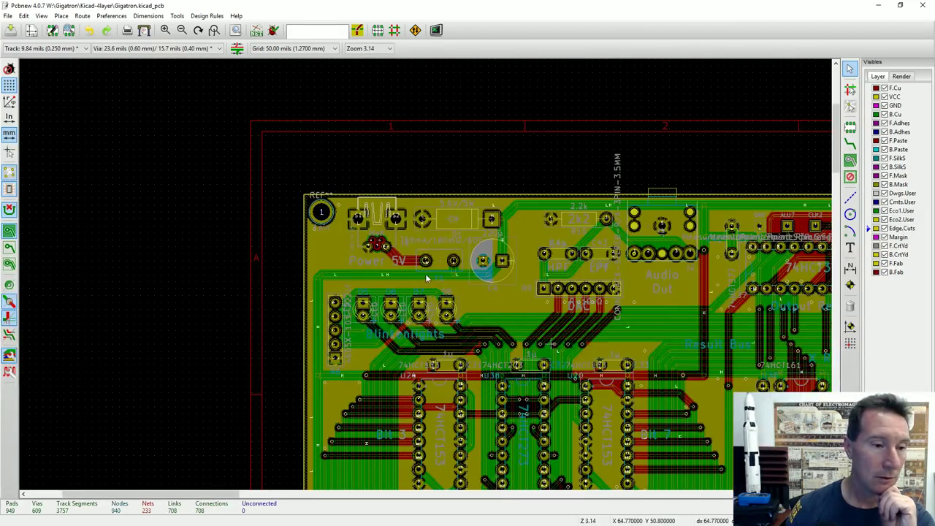
{"action": "scroll", "coordinate": [427, 278], "scroll_direction": "up", "scroll_amount": 5}
{"action": "scroll", "coordinate": [437, 275], "scroll_direction": "up", "scroll_amount": 1}
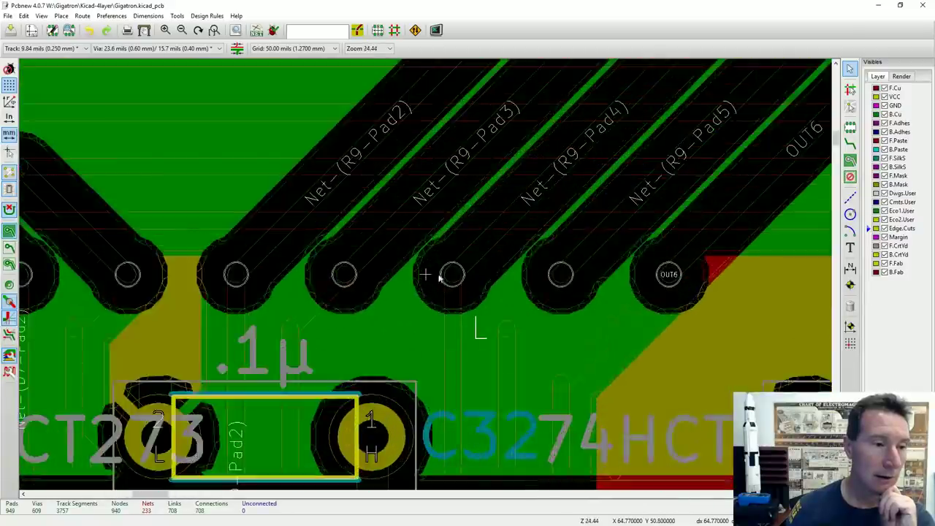
{"action": "scroll", "coordinate": [439, 278], "scroll_direction": "up", "scroll_amount": 1}
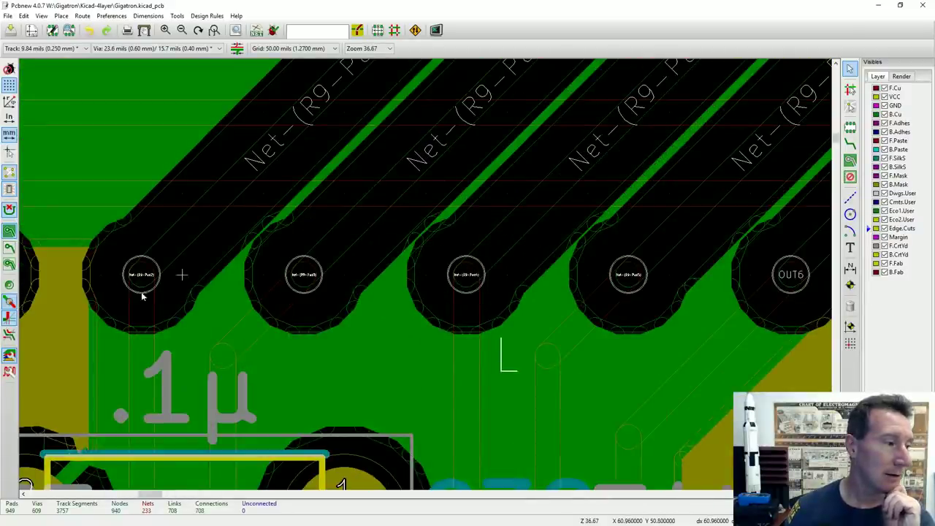
Step: Display the vias and tracks in fill mode, and switch back to the OpenGL canvas
{"action": "left_click", "coordinate": [10, 302]}
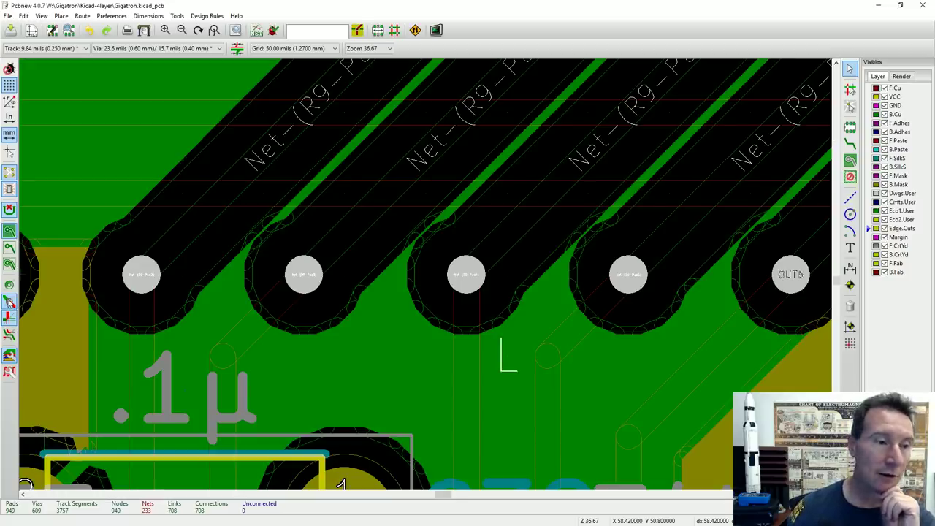
{"action": "key", "text": "F11"}
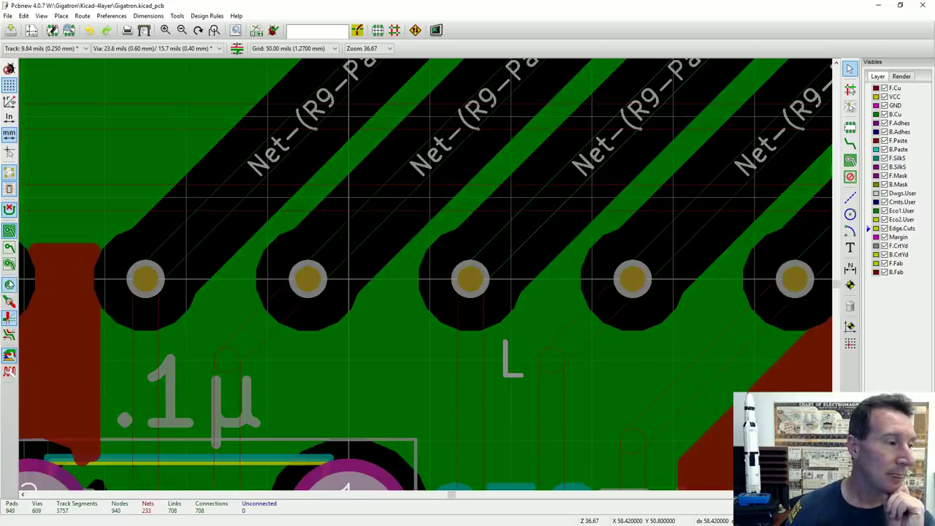
{"action": "left_click", "coordinate": [11, 230]}
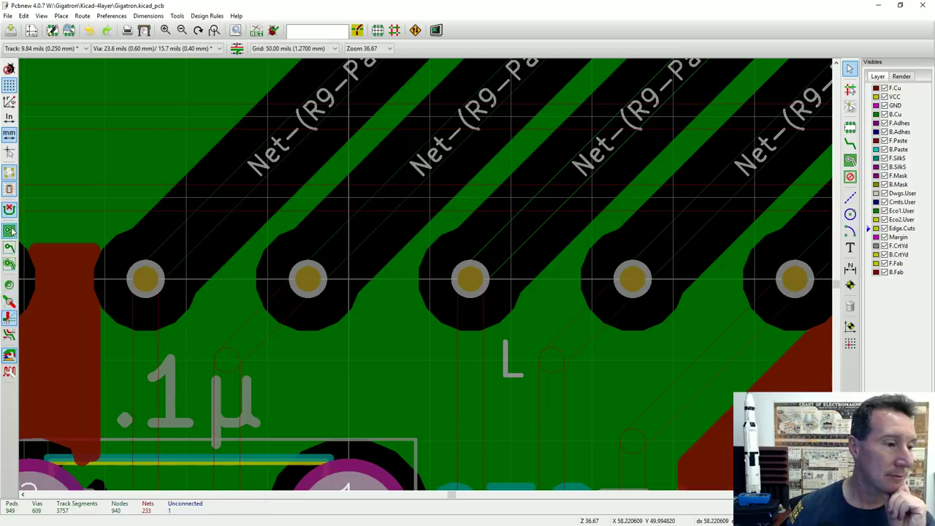
{"action": "left_click", "coordinate": [10, 319]}
{"action": "key", "text": "Home"}
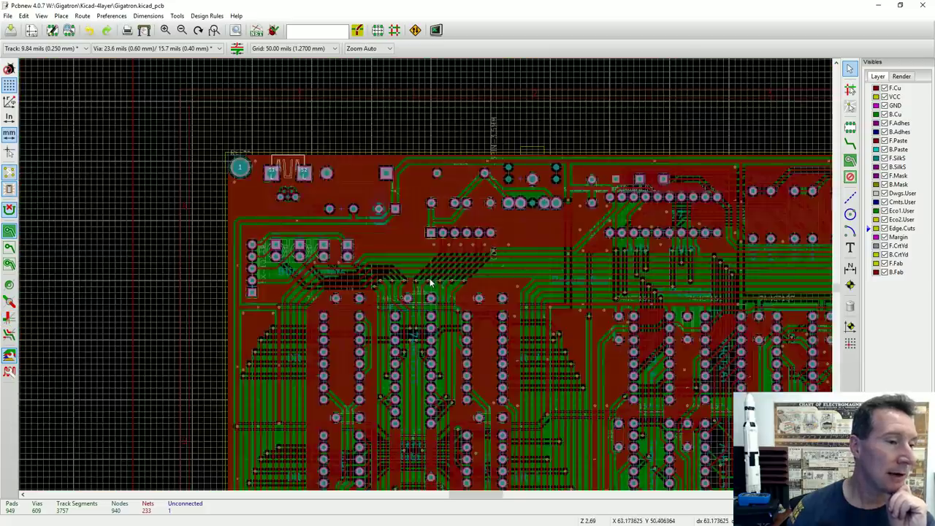
{"action": "scroll", "coordinate": [296, 215], "scroll_direction": "up", "scroll_amount": 1}
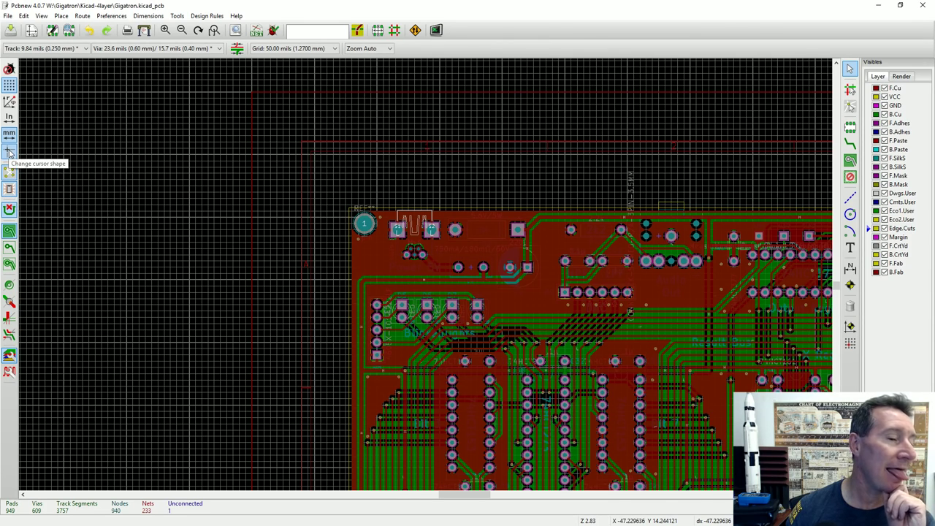
Step: Try toggling the module ratsnest display and polar coordinates, returning to rectangular coordinates
{"action": "left_click", "coordinate": [10, 189]}
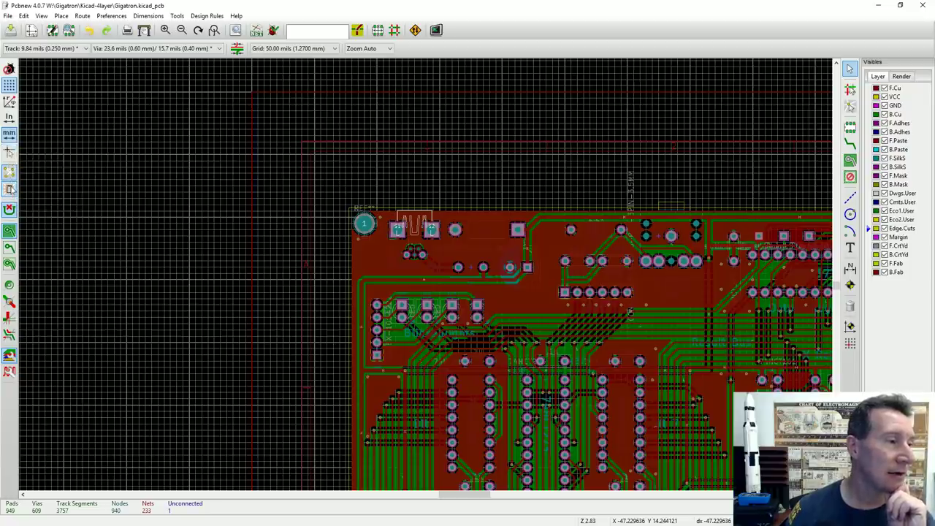
{"action": "left_click", "coordinate": [11, 189]}
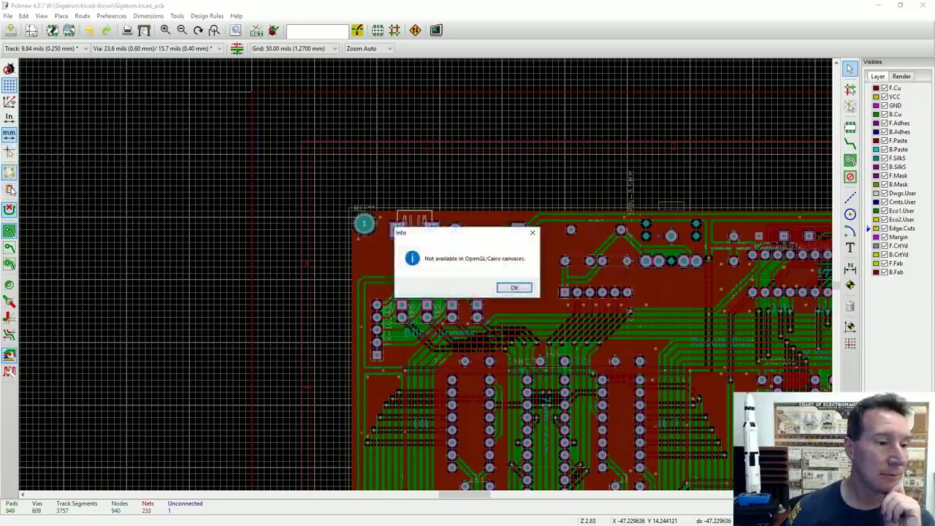
{"action": "left_click", "coordinate": [515, 289]}
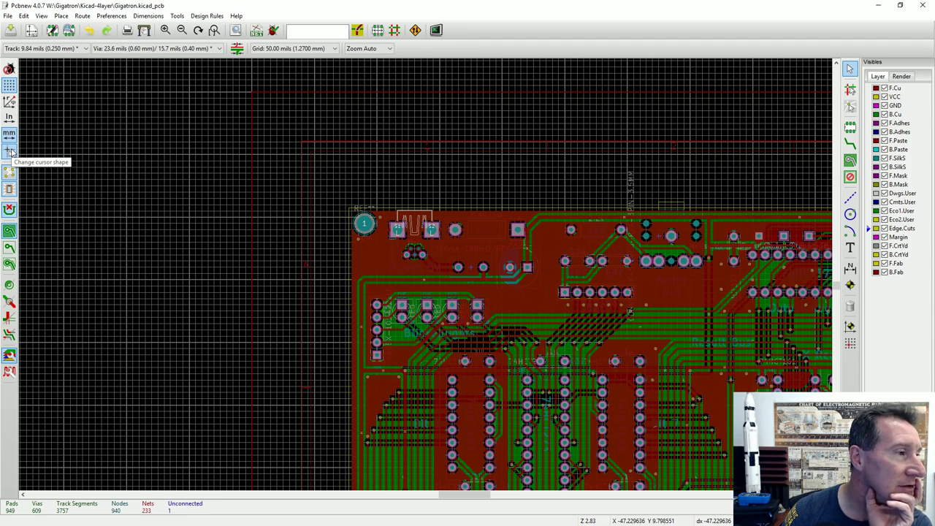
{"action": "left_click", "coordinate": [13, 107]}
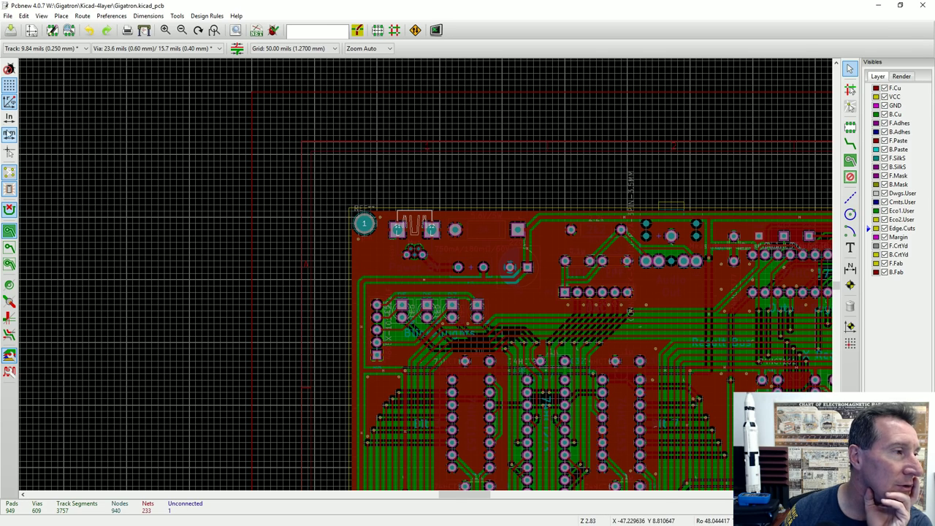
{"action": "left_click", "coordinate": [13, 104]}
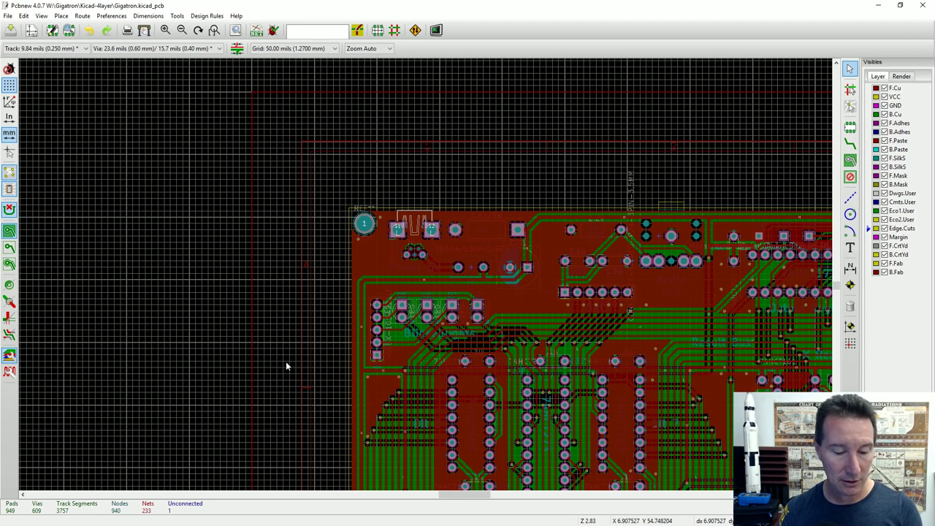
Step: Open the board in the 3D Viewer and maximize the viewer window
{"action": "key", "text": "b"}
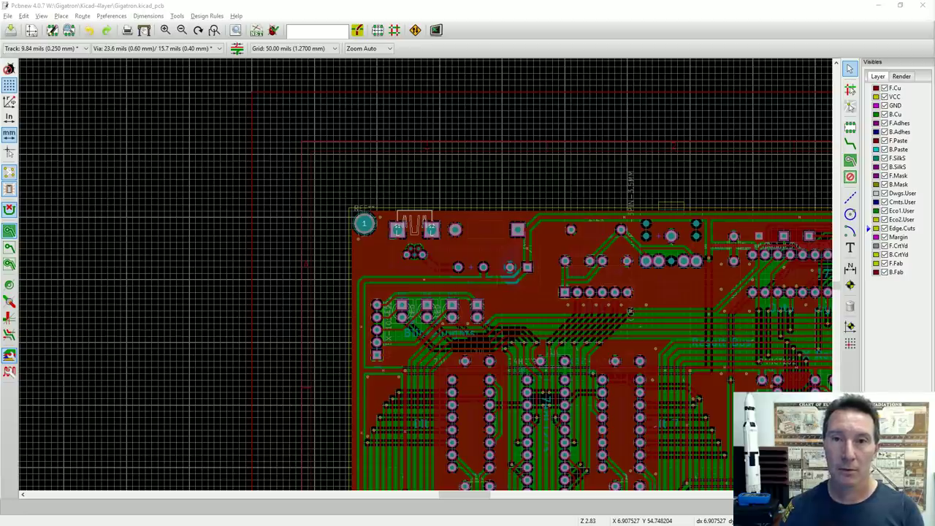
{"action": "key", "text": "alt+3"}
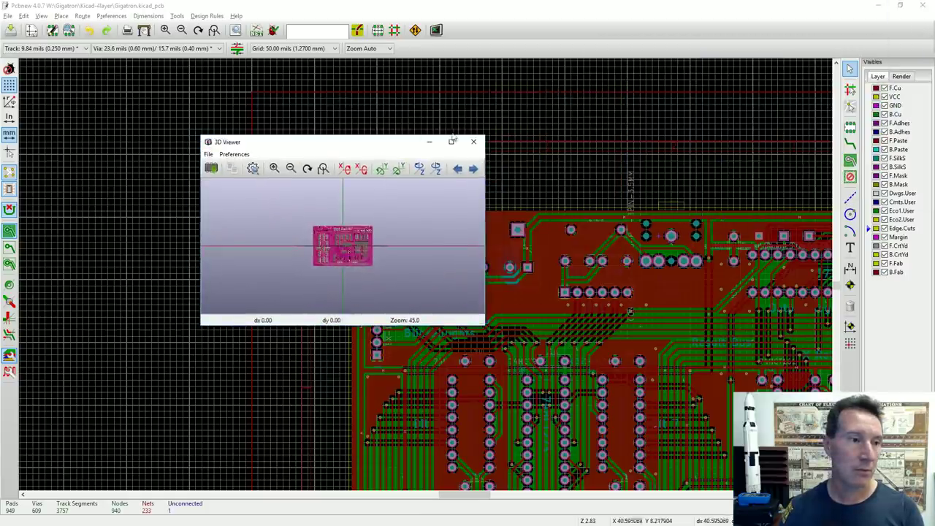
{"action": "left_click", "coordinate": [452, 143]}
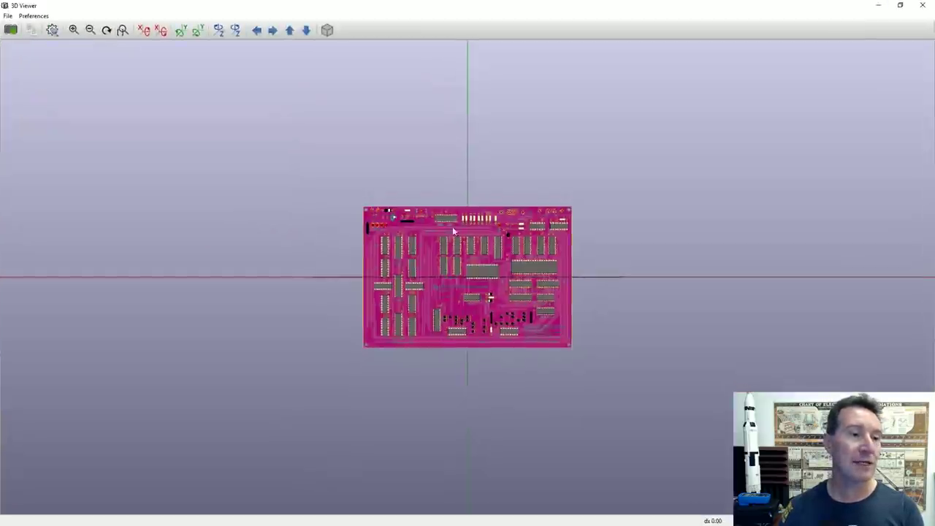
Step: Examine the component placement, silkscreen labels and routing across the top side of the 3D board
{"action": "scroll", "coordinate": [456, 298], "scroll_direction": "up", "scroll_amount": 2}
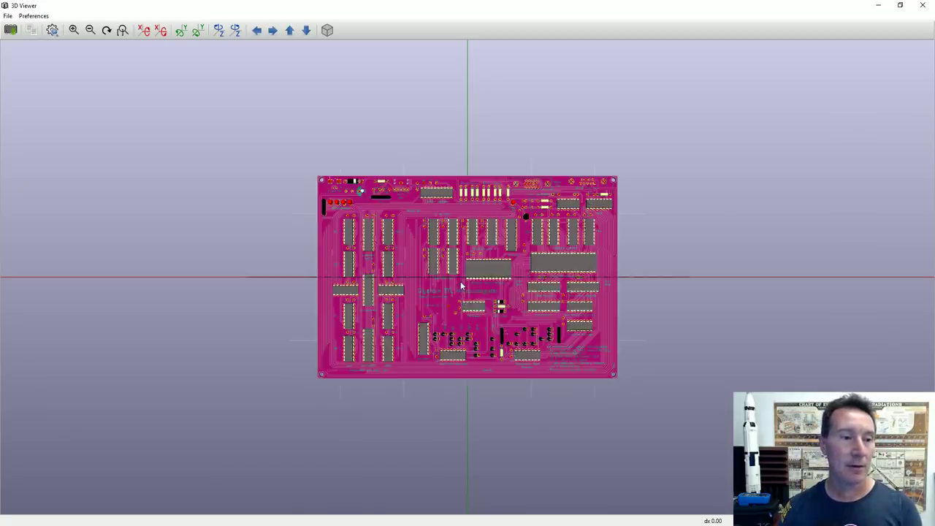
{"action": "key", "text": "Right"}
{"action": "scroll", "coordinate": [479, 283], "scroll_direction": "up", "scroll_amount": 2}
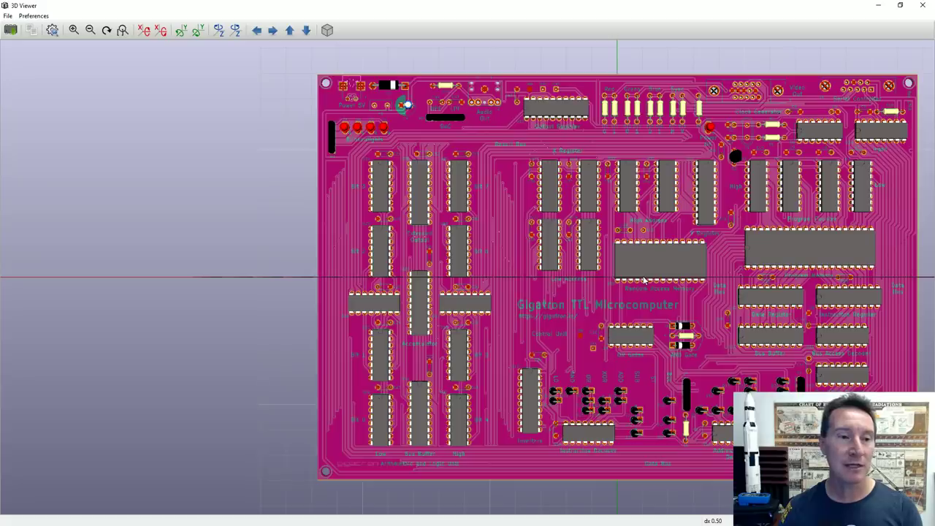
{"action": "scroll", "coordinate": [644, 279], "scroll_direction": "up", "scroll_amount": 1}
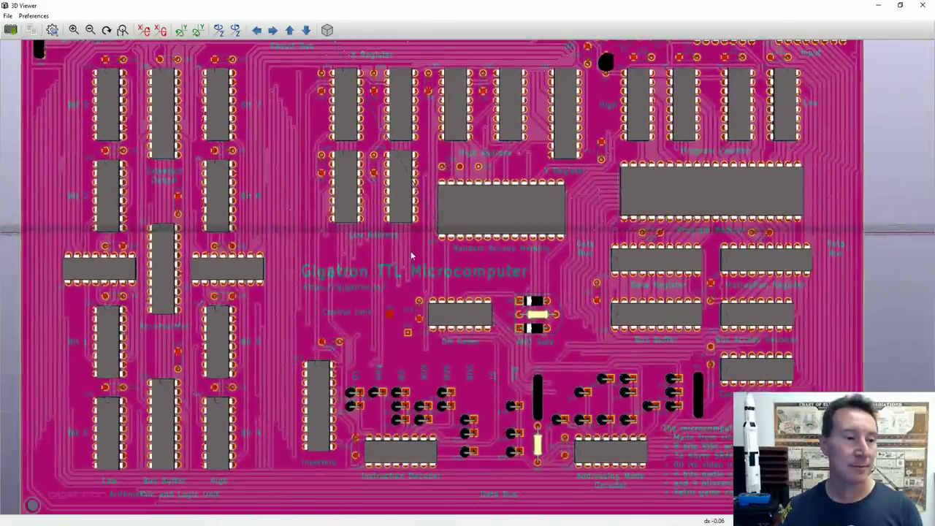
{"action": "scroll", "coordinate": [427, 248], "scroll_direction": "down", "scroll_amount": 3}
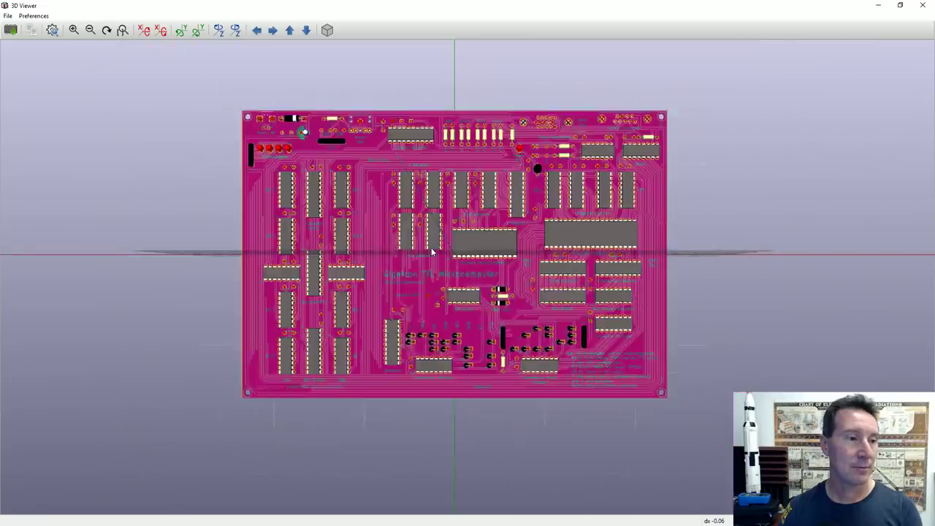
{"action": "scroll", "coordinate": [431, 251], "scroll_direction": "up", "scroll_amount": 3}
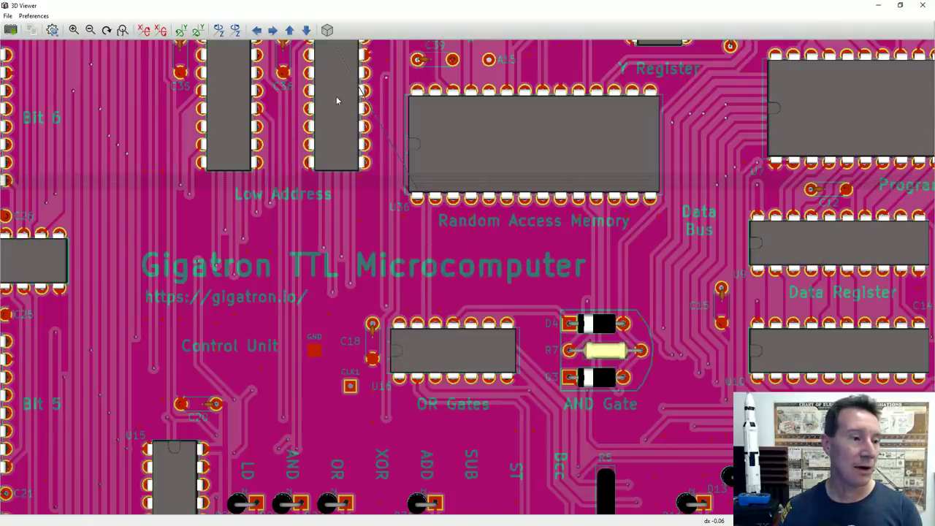
{"action": "middle_click_drag", "start_coordinate": [339, 97], "coordinate": [491, 346]}
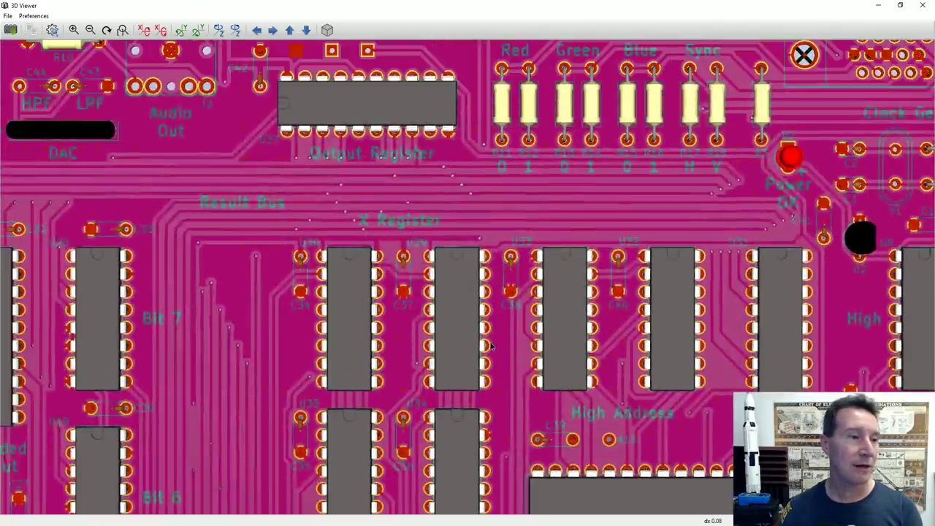
{"action": "scroll", "coordinate": [491, 347], "scroll_direction": "down", "scroll_amount": 5}
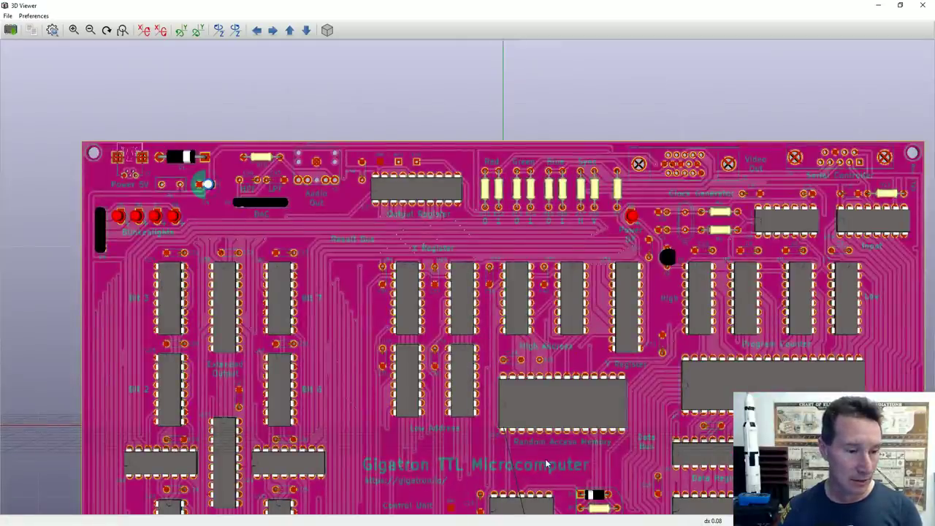
{"action": "middle_click_drag", "start_coordinate": [547, 463], "coordinate": [509, 289]}
{"action": "scroll", "coordinate": [504, 299], "scroll_direction": "down", "scroll_amount": 3}
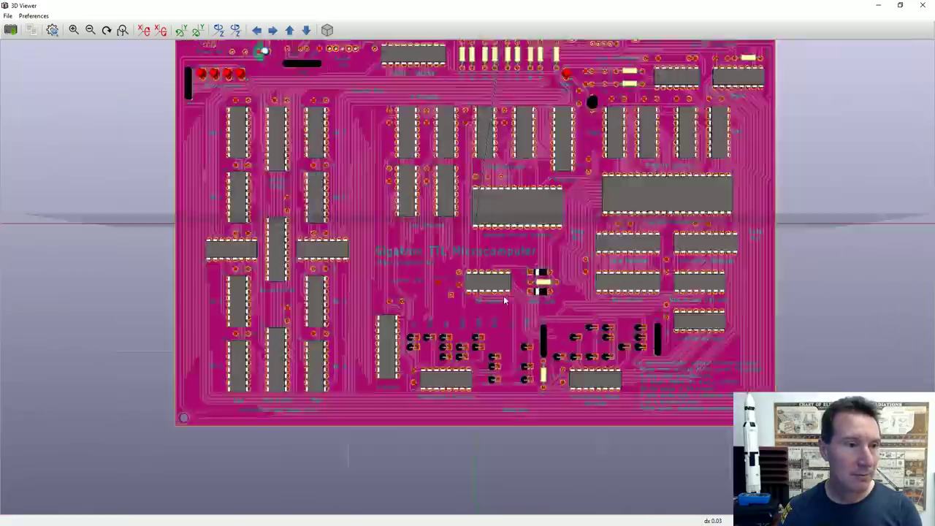
{"action": "scroll", "coordinate": [504, 299], "scroll_direction": "down", "scroll_amount": 3}
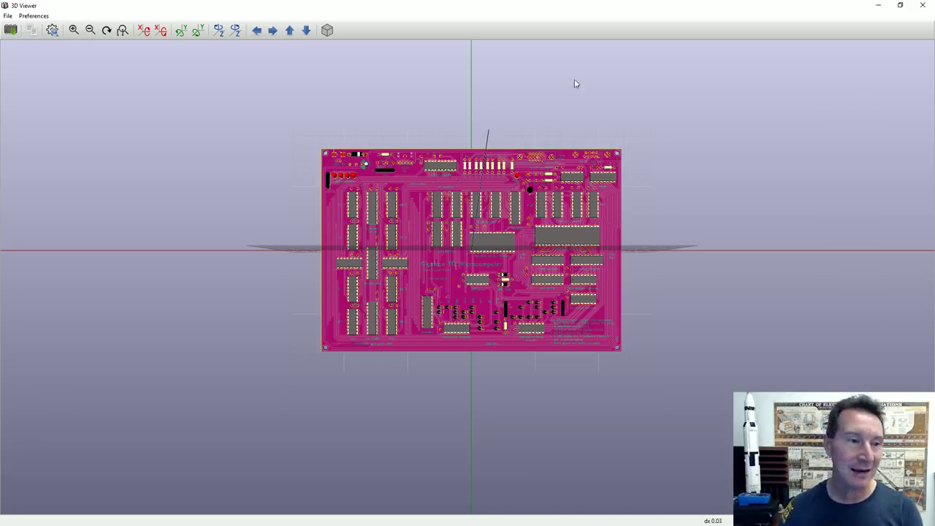
Step: Tilt the 3D board and inspect the upright diodes and capacitors around the Control Unit area in perspective
{"action": "right_click", "coordinate": [521, 210]}
{"action": "left_click_drag", "start_coordinate": [473, 218], "coordinate": [476, 307]}
{"action": "scroll", "coordinate": [482, 267], "scroll_direction": "up", "scroll_amount": 5}
{"action": "scroll", "coordinate": [471, 322], "scroll_direction": "up", "scroll_amount": 5}
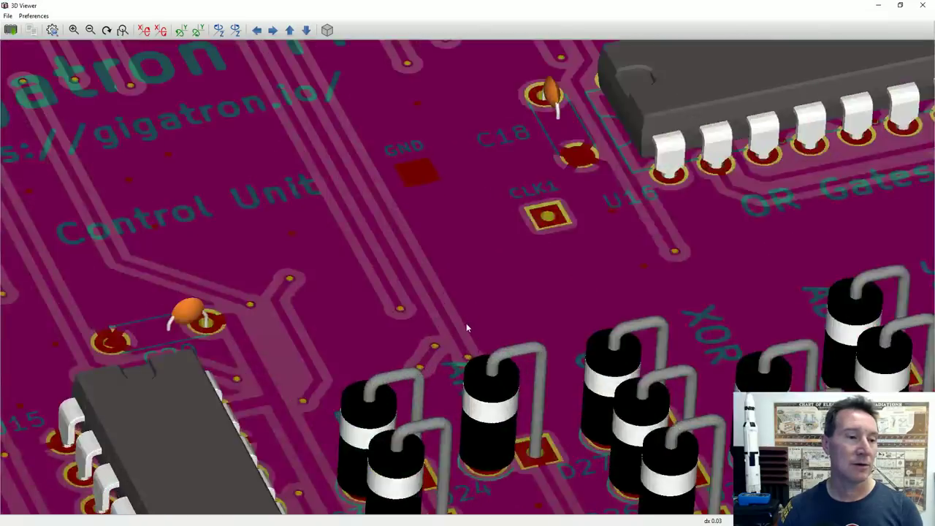
Step: Examine the vias and parallel tracks near the Control Unit label up close, and compare them with the wider board in perspective
{"action": "scroll", "coordinate": [467, 328], "scroll_direction": "up", "scroll_amount": 3}
{"action": "scroll", "coordinate": [468, 328], "scroll_direction": "down", "scroll_amount": 3}
{"action": "scroll", "coordinate": [439, 325], "scroll_direction": "up", "scroll_amount": 5}
{"action": "scroll", "coordinate": [418, 321], "scroll_direction": "up", "scroll_amount": 2}
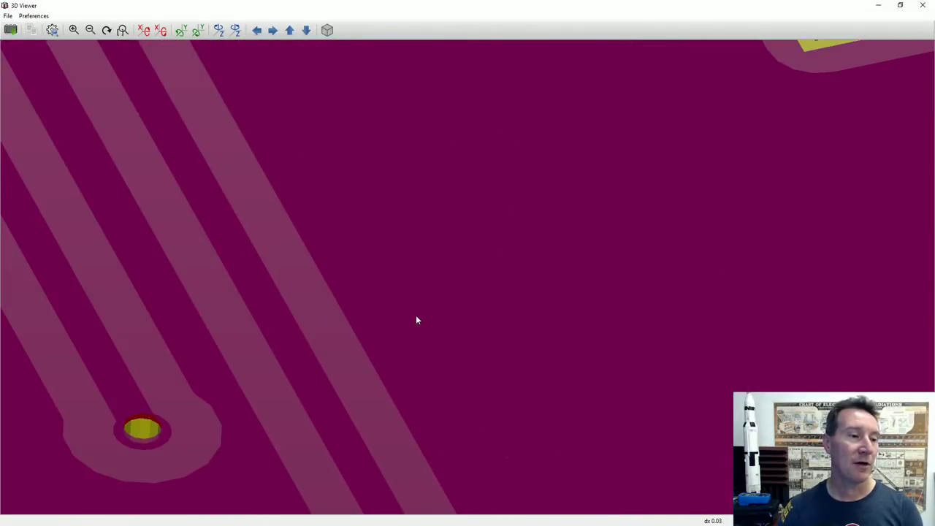
{"action": "scroll", "coordinate": [417, 319], "scroll_direction": "down", "scroll_amount": 5}
{"action": "scroll", "coordinate": [377, 319], "scroll_direction": "up", "scroll_amount": 5}
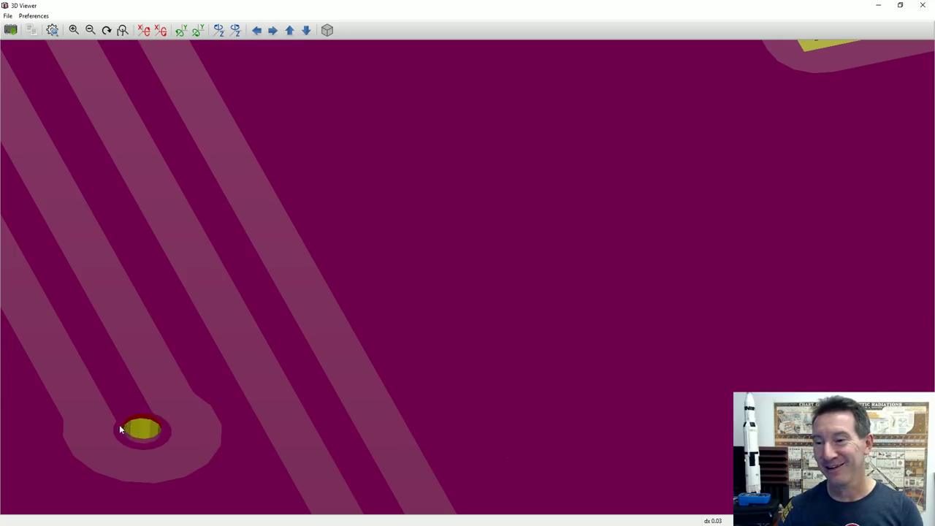
{"action": "scroll", "coordinate": [328, 334], "scroll_direction": "down", "scroll_amount": 5}
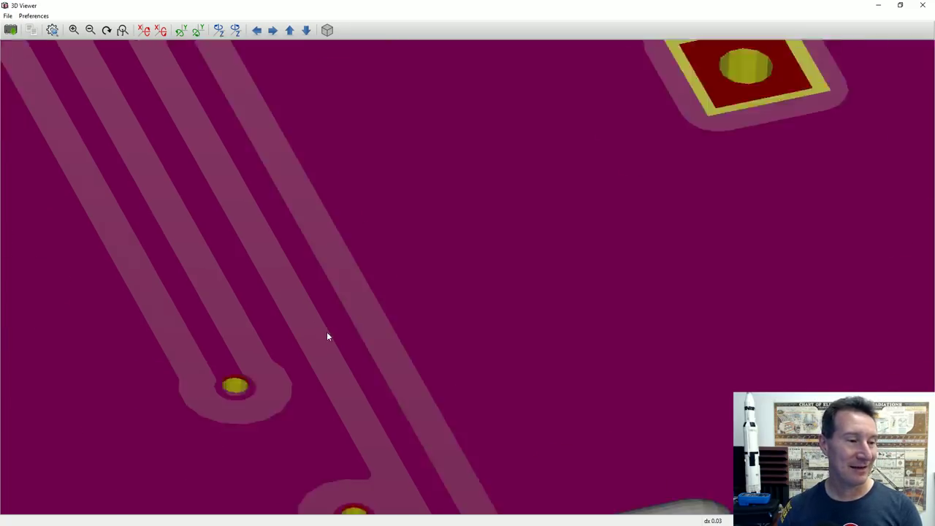
{"action": "scroll", "coordinate": [331, 335], "scroll_direction": "down", "scroll_amount": 3}
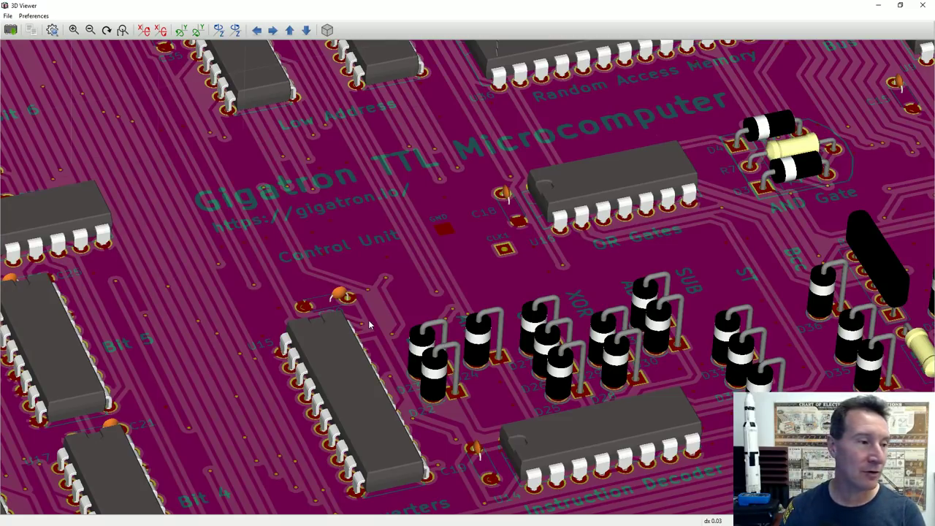
{"action": "scroll", "coordinate": [369, 325], "scroll_direction": "down", "scroll_amount": 5}
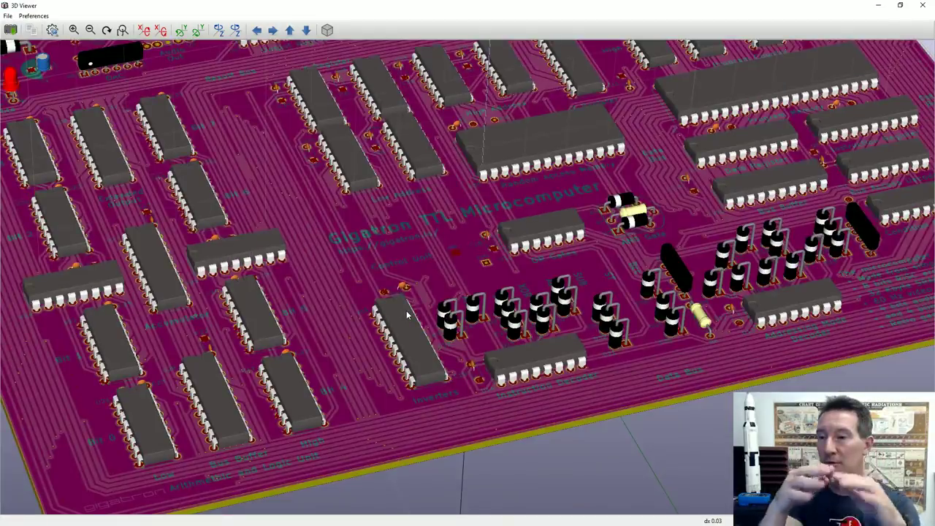
{"action": "scroll", "coordinate": [406, 310], "scroll_direction": "down", "scroll_amount": 1}
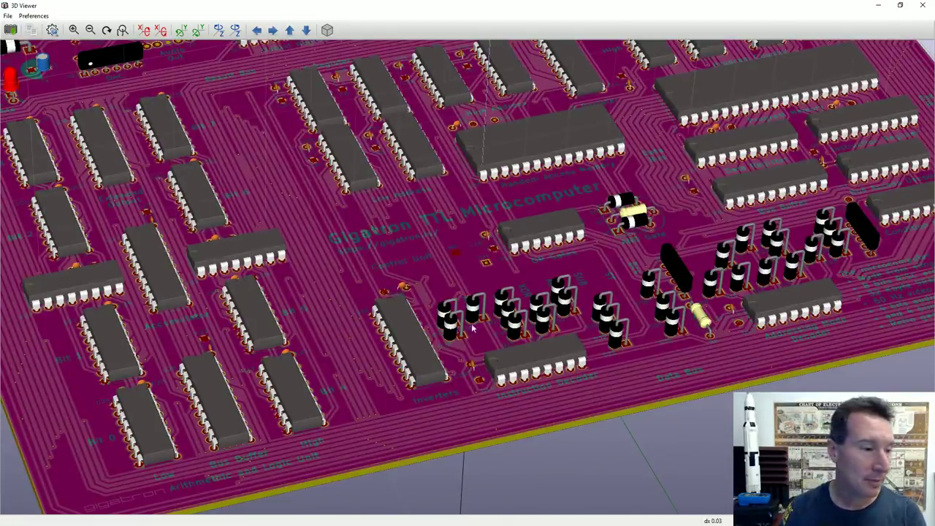
{"action": "scroll", "coordinate": [427, 325], "scroll_direction": "down", "scroll_amount": 5}
{"action": "scroll", "coordinate": [434, 323], "scroll_direction": "up", "scroll_amount": 5}
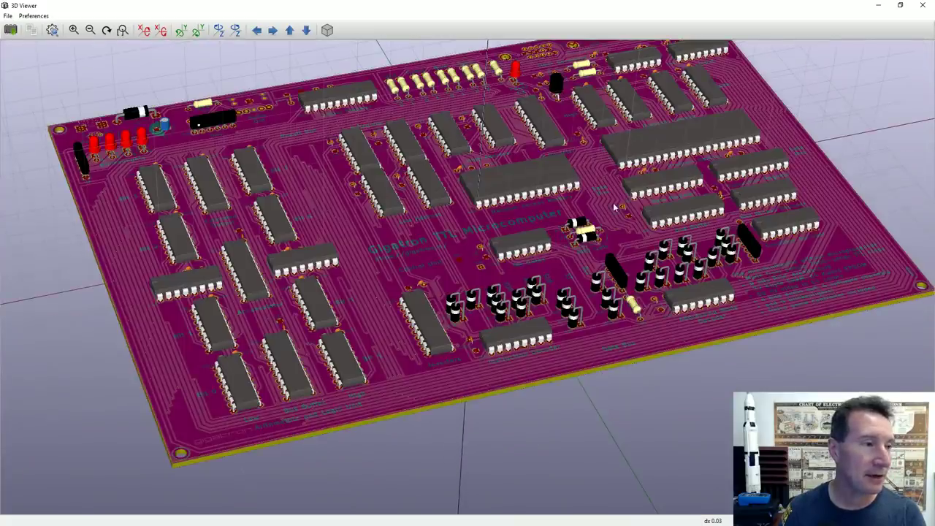
Step: Turn the board to face its top side and inspect the chip blocks and routing around the Gigatron TTL Microcomputer title
{"action": "left_click_drag", "start_coordinate": [616, 205], "coordinate": [548, 354]}
{"action": "scroll", "coordinate": [566, 178], "scroll_direction": "up", "scroll_amount": 5}
{"action": "scroll", "coordinate": [566, 178], "scroll_direction": "down", "scroll_amount": 6}
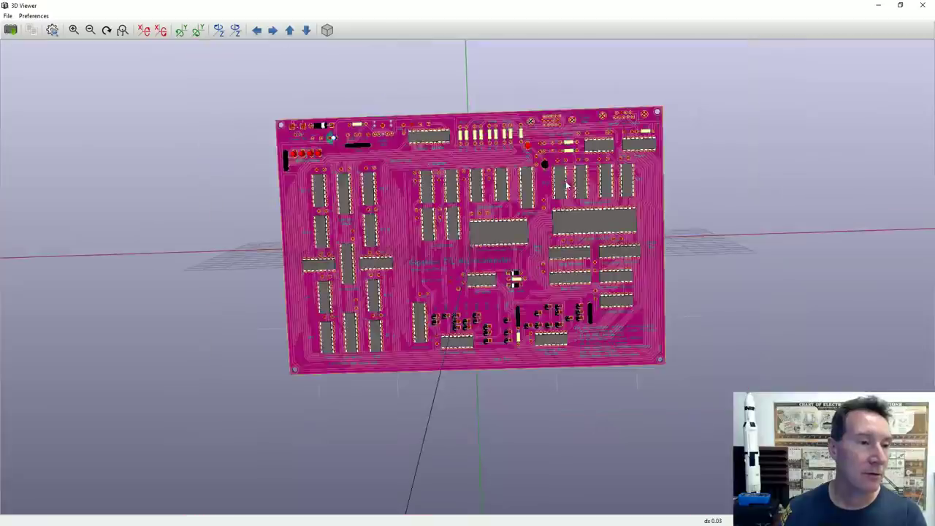
{"action": "scroll", "coordinate": [563, 186], "scroll_direction": "up", "scroll_amount": 3}
{"action": "scroll", "coordinate": [562, 186], "scroll_direction": "up", "scroll_amount": 2}
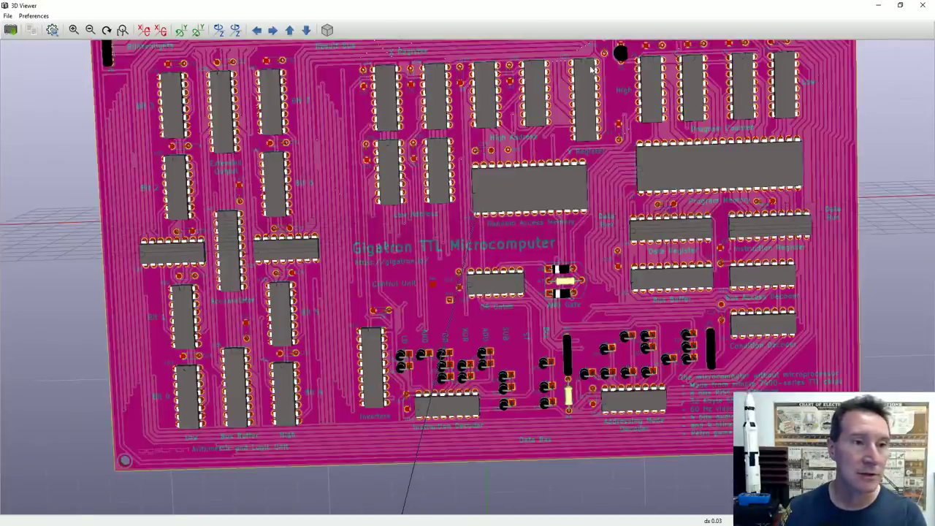
{"action": "scroll", "coordinate": [595, 95], "scroll_direction": "up", "scroll_amount": 2}
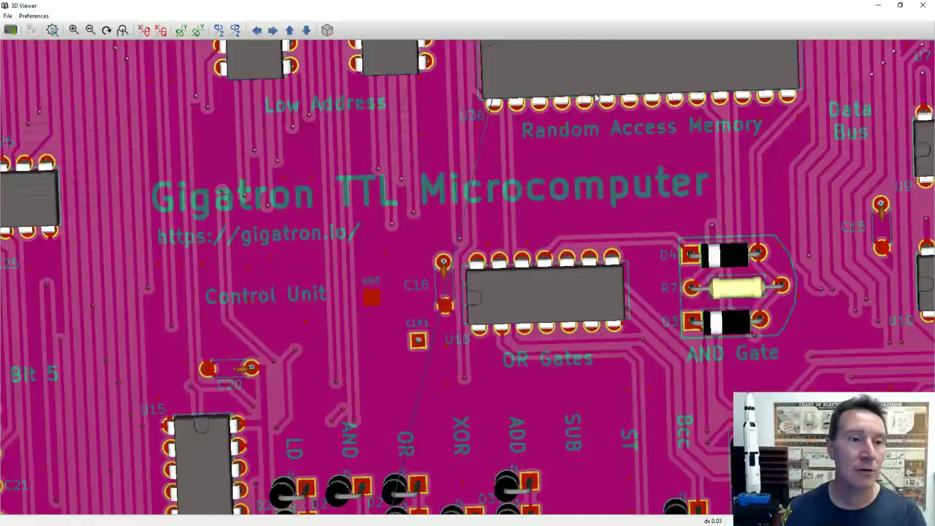
{"action": "scroll", "coordinate": [592, 111], "scroll_direction": "down", "scroll_amount": 3}
{"action": "scroll", "coordinate": [586, 129], "scroll_direction": "up", "scroll_amount": 3}
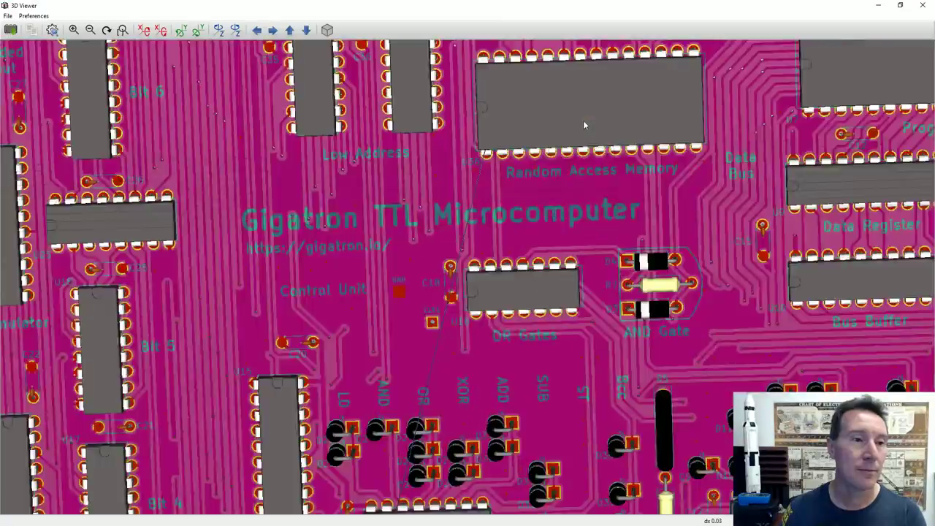
{"action": "scroll", "coordinate": [583, 120], "scroll_direction": "down", "scroll_amount": 4}
{"action": "scroll", "coordinate": [555, 126], "scroll_direction": "up", "scroll_amount": 3}
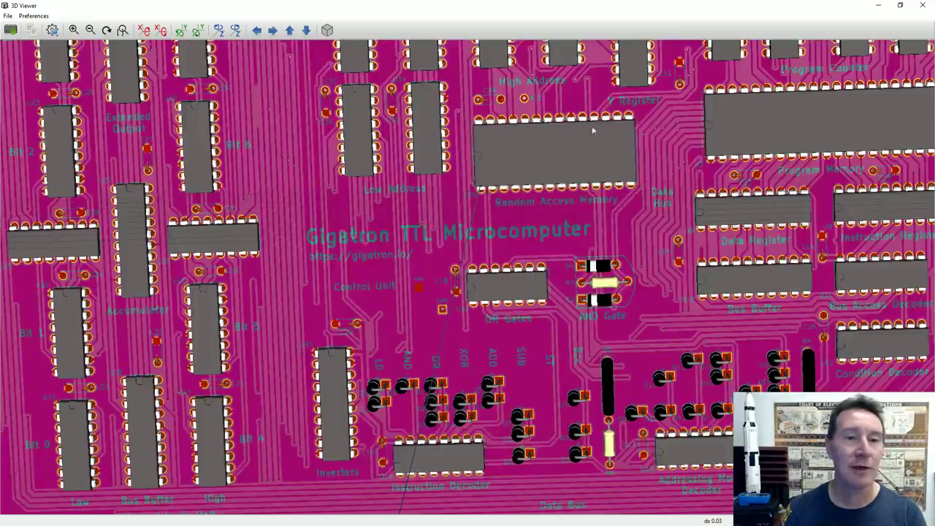
{"action": "scroll", "coordinate": [645, 122], "scroll_direction": "down", "scroll_amount": 3}
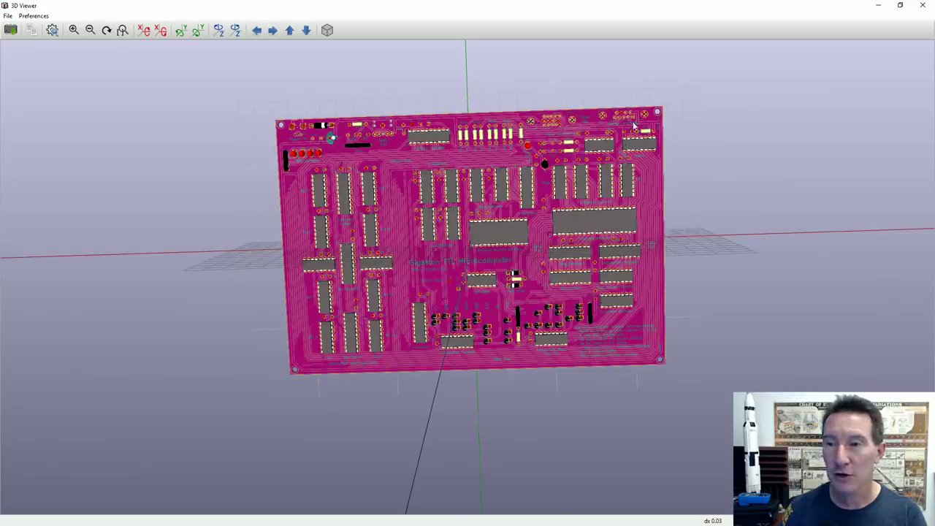
{"action": "scroll", "coordinate": [634, 129], "scroll_direction": "up", "scroll_amount": 2}
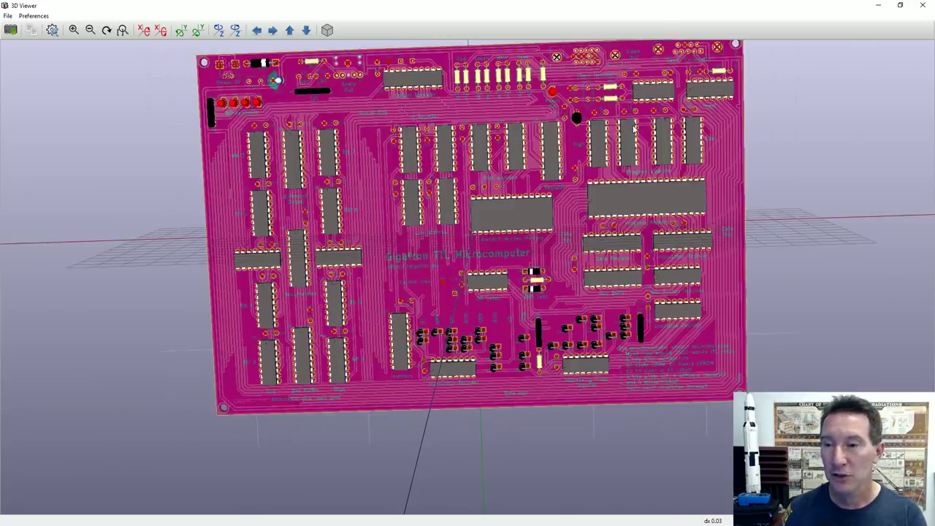
{"action": "scroll", "coordinate": [635, 129], "scroll_direction": "up", "scroll_amount": 2}
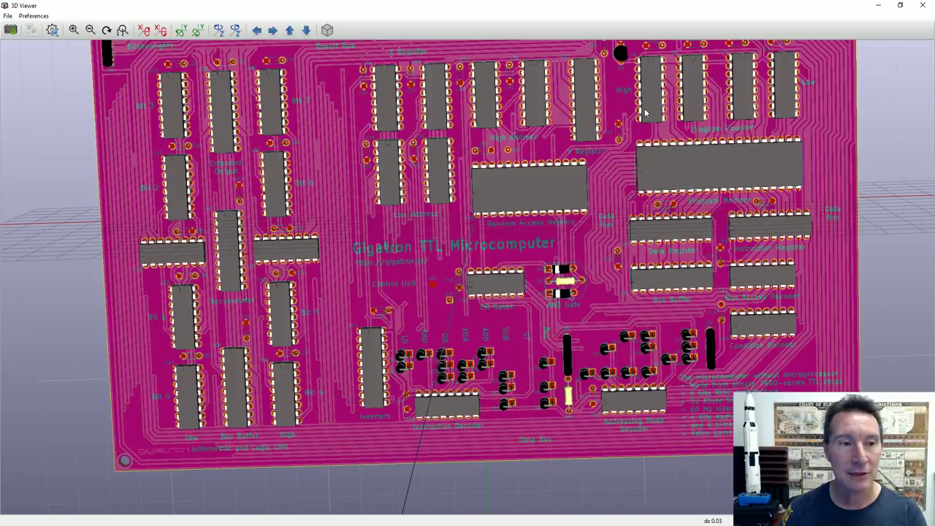
Step: Inspect the plated holes and mounting holes of the Video Out connector J3 above the Clock Generator, straight on and tilted
{"action": "scroll", "coordinate": [493, 247], "scroll_direction": "up", "scroll_amount": 5}
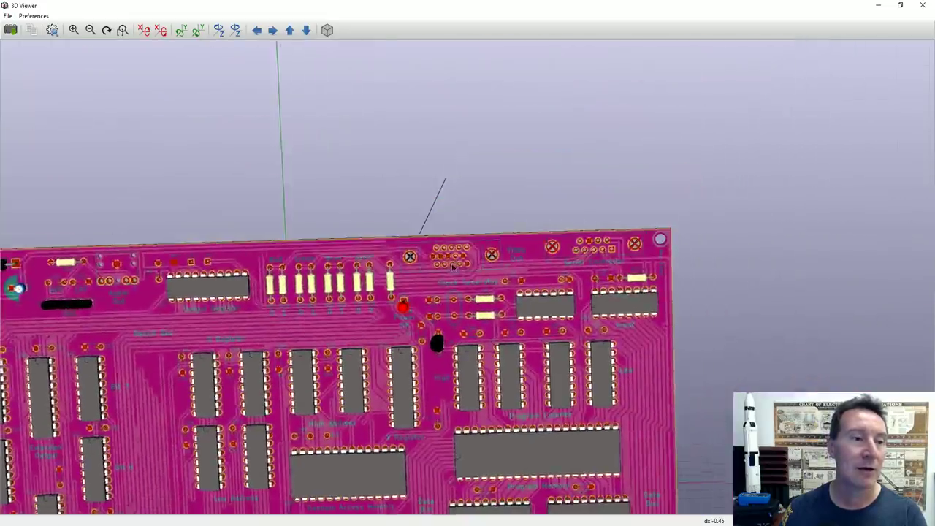
{"action": "scroll", "coordinate": [493, 247], "scroll_direction": "up", "scroll_amount": 2}
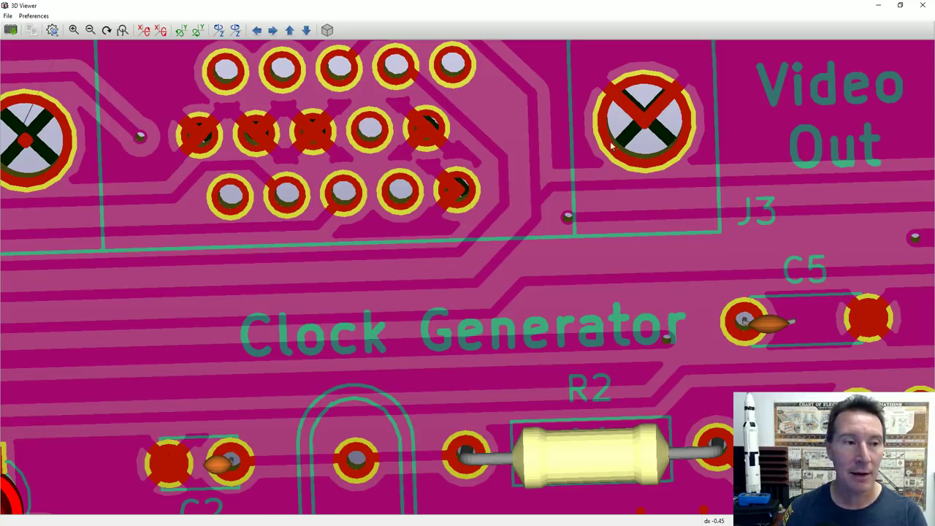
{"action": "left_click_drag", "start_coordinate": [583, 156], "coordinate": [559, 115]}
{"action": "left_click_drag", "start_coordinate": [460, 142], "coordinate": [592, 218]}
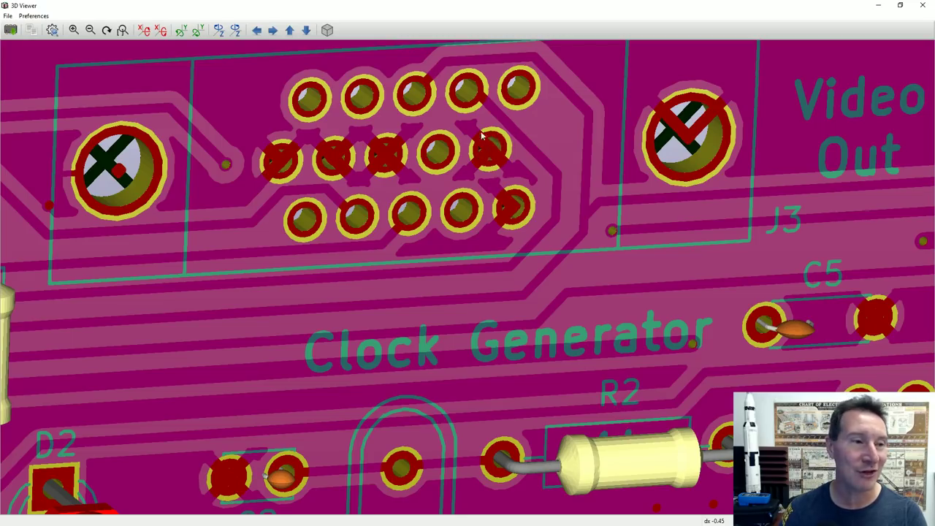
{"action": "scroll", "coordinate": [299, 169], "scroll_direction": "down", "scroll_amount": 5}
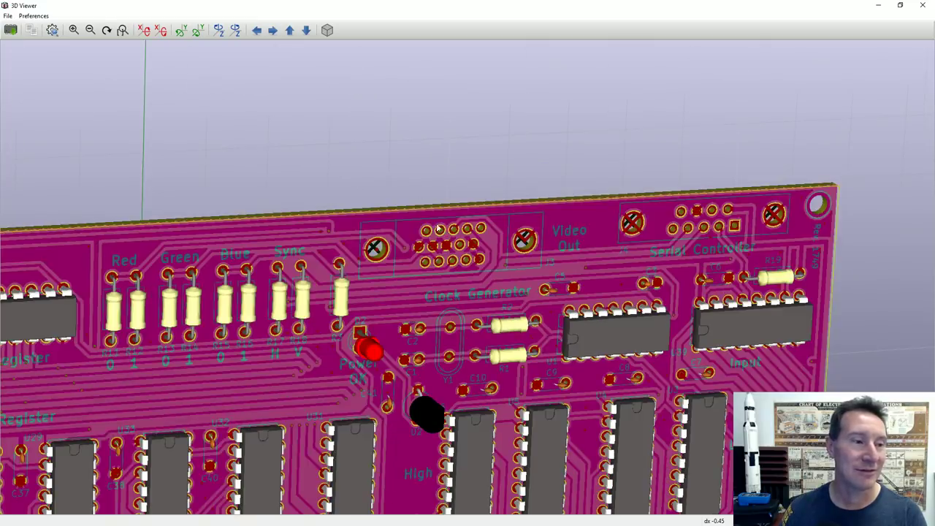
Step: Flip the 3D board over and examine the protruding component pins and the traces on its underside
{"action": "left_click_drag", "start_coordinate": [437, 229], "coordinate": [601, 478]}
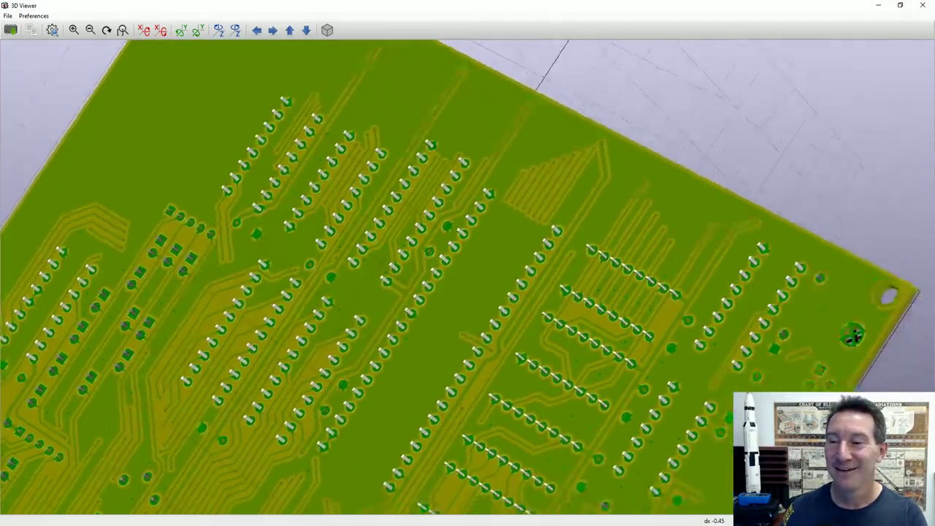
{"action": "left_click_drag", "start_coordinate": [853, 336], "coordinate": [783, 230]}
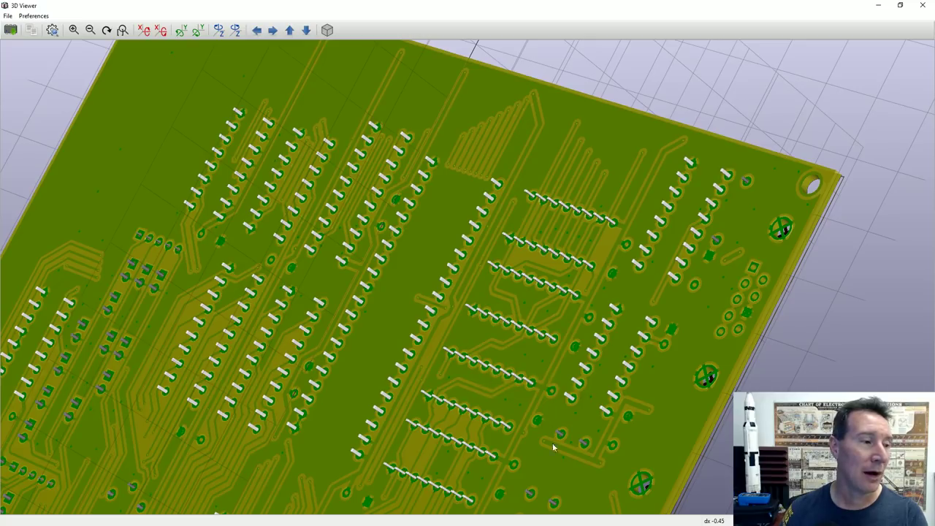
{"action": "left_click_drag", "start_coordinate": [552, 443], "coordinate": [388, 300]}
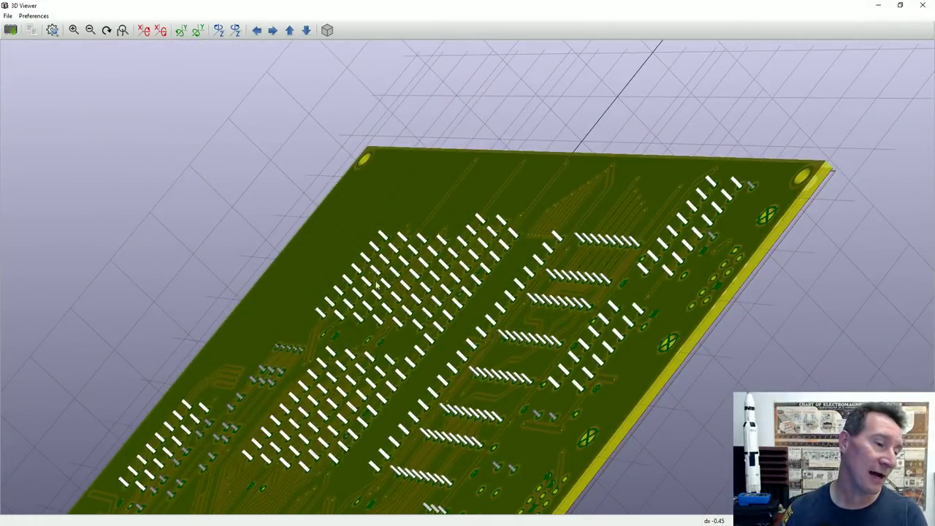
{"action": "left_click_drag", "start_coordinate": [551, 402], "coordinate": [509, 271]}
{"action": "scroll", "coordinate": [508, 271], "scroll_direction": "down", "scroll_amount": 6}
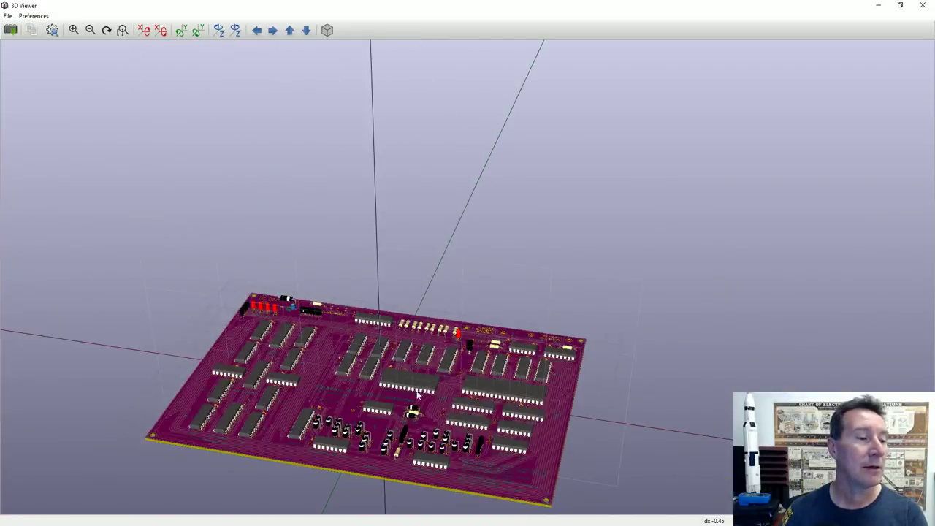
Step: Examine the component heights from a low edge-on view of the board, and rotate back to the top side
{"action": "scroll", "coordinate": [418, 395], "scroll_direction": "up", "scroll_amount": 3}
{"action": "mouse_move", "coordinate": [379, 434]}
{"action": "left_mouse_down"}
{"action": "mouse_move", "coordinate": [424, 326]}
{"action": "mouse_move", "coordinate": [376, 435]}
{"action": "left_mouse_up"}
{"action": "right_click", "coordinate": [379, 426]}
{"action": "left_click", "coordinate": [402, 351]}
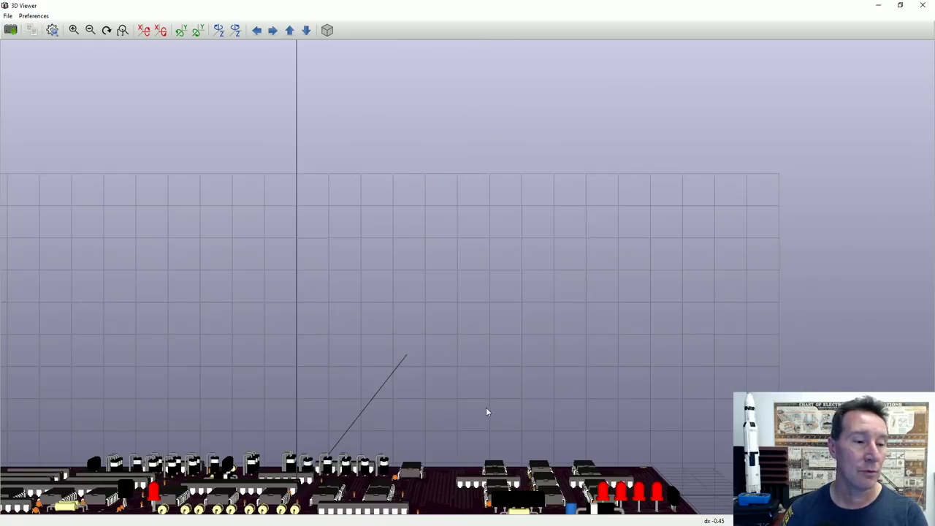
{"action": "scroll", "coordinate": [486, 407], "scroll_direction": "down", "scroll_amount": 4}
{"action": "scroll", "coordinate": [468, 371], "scroll_direction": "up", "scroll_amount": 4}
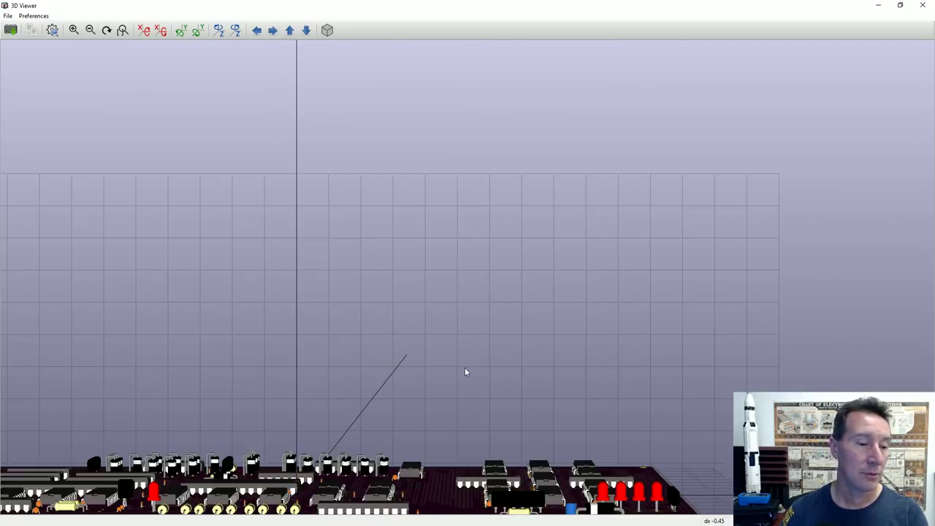
{"action": "right_click", "coordinate": [477, 363]}
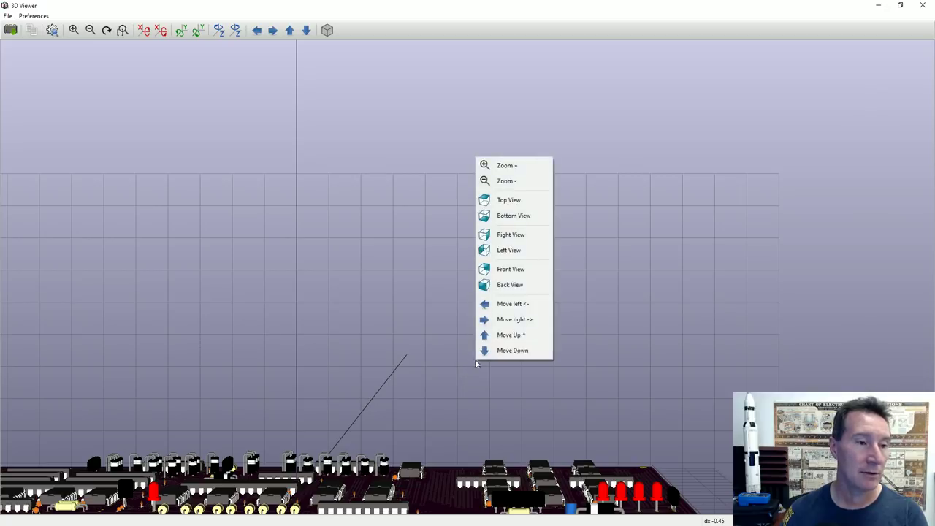
{"action": "left_click", "coordinate": [485, 325]}
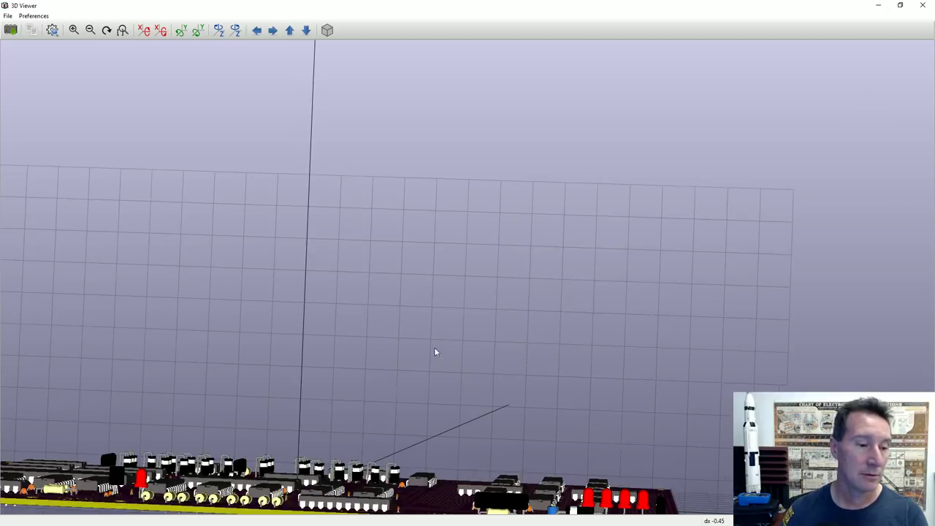
{"action": "left_click_drag", "start_coordinate": [434, 351], "coordinate": [417, 186]}
{"action": "left_click_drag", "start_coordinate": [436, 319], "coordinate": [246, 315]}
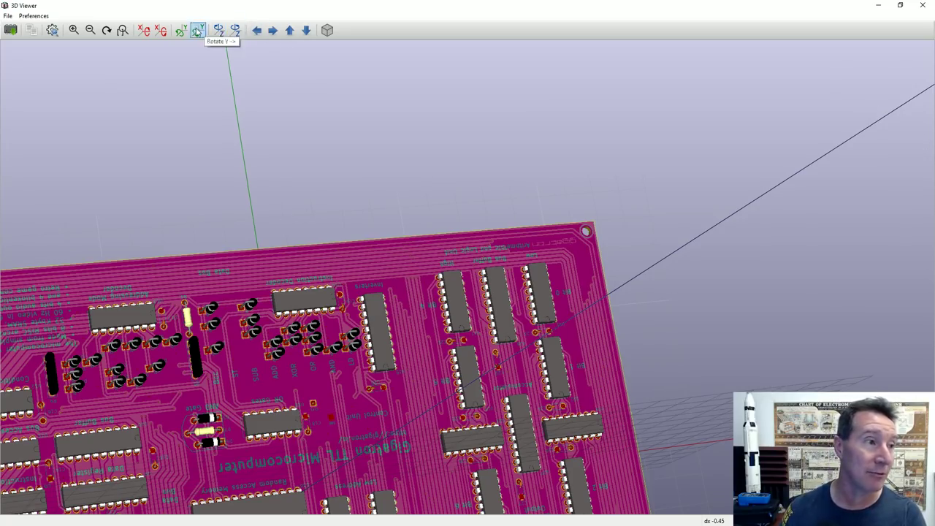
Step: Turn on Realistic Mode for the 3D board and inspect the rendering around the Arithmetic and Logic Unit
{"action": "left_click", "coordinate": [27, 17]}
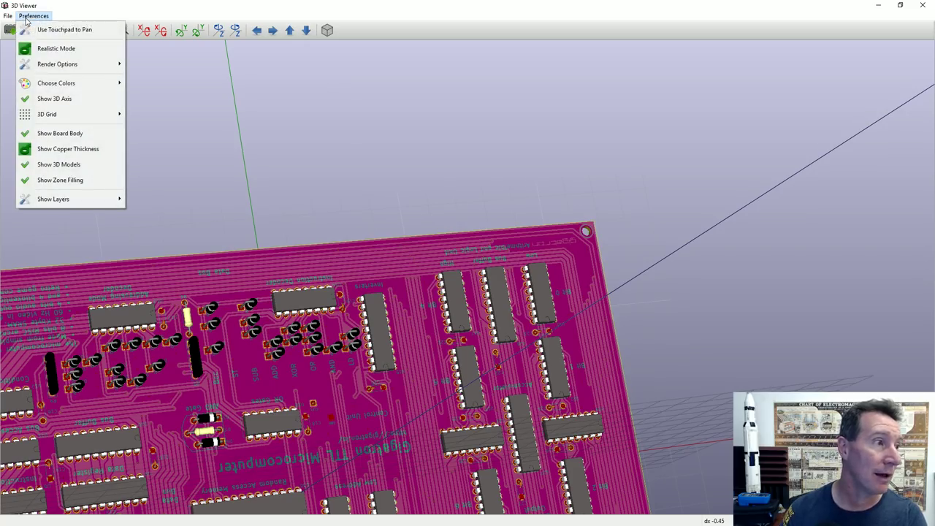
{"action": "left_click", "coordinate": [64, 49]}
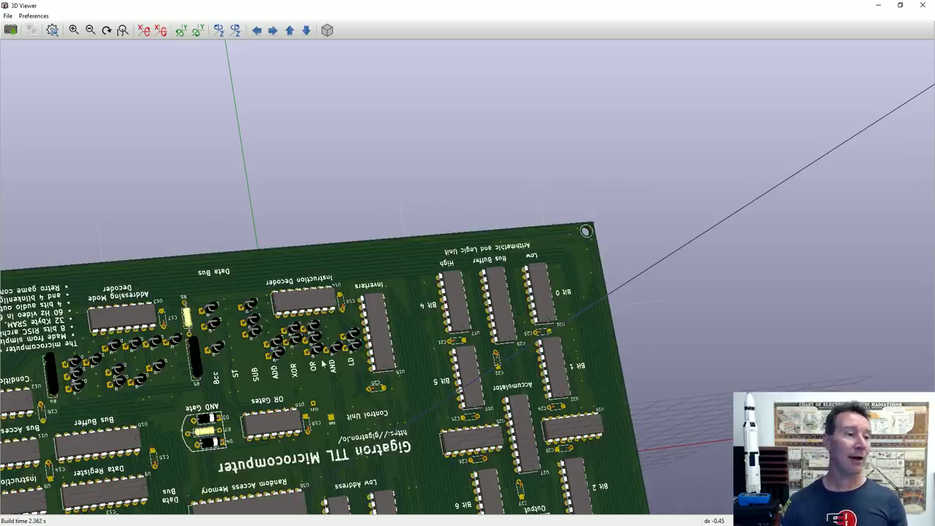
{"action": "scroll", "coordinate": [321, 367], "scroll_direction": "up", "scroll_amount": 1}
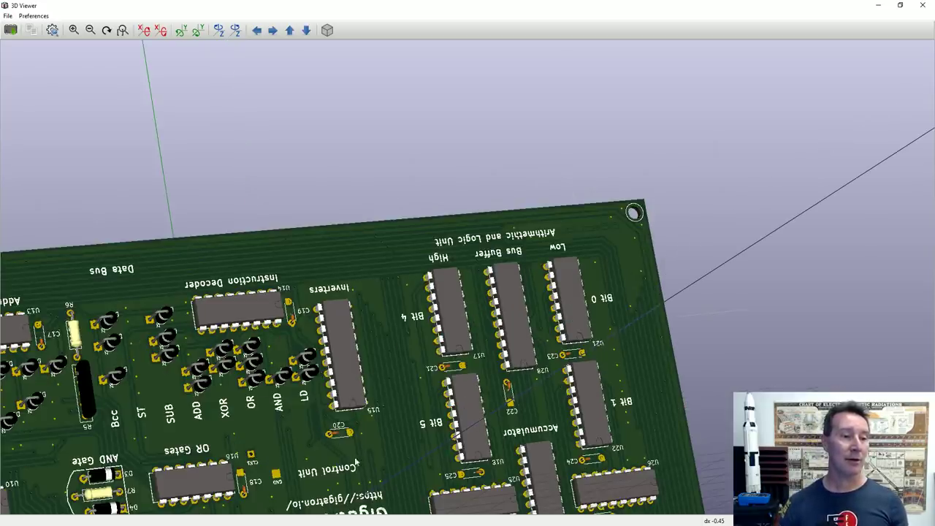
{"action": "left_click_drag", "start_coordinate": [357, 462], "coordinate": [370, 410]}
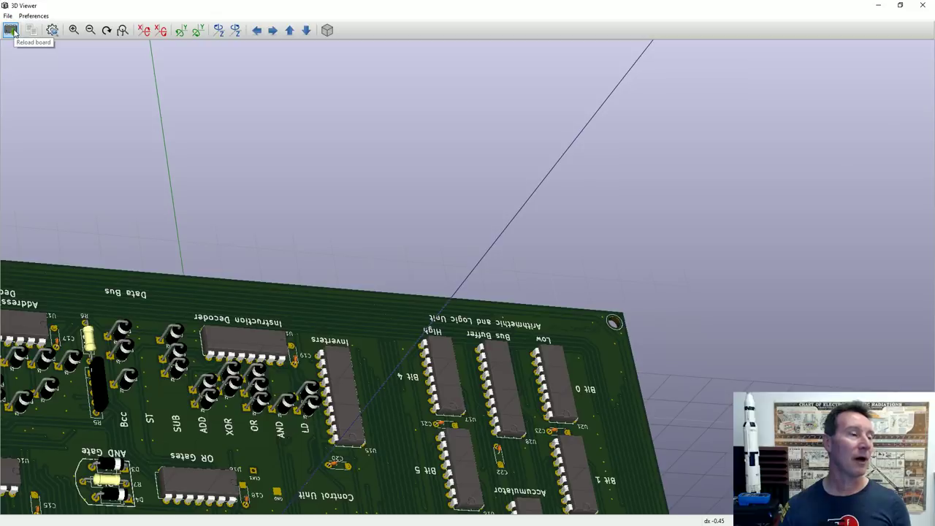
{"action": "left_click_drag", "start_coordinate": [153, 14], "coordinate": [379, 69]}
{"action": "left_click", "coordinate": [514, 72]}
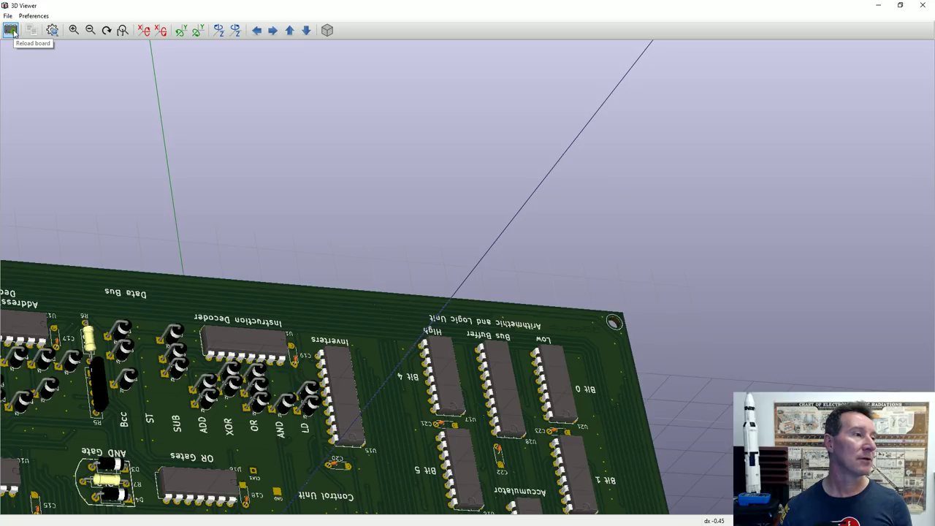
{"action": "left_click", "coordinate": [8, 17]}
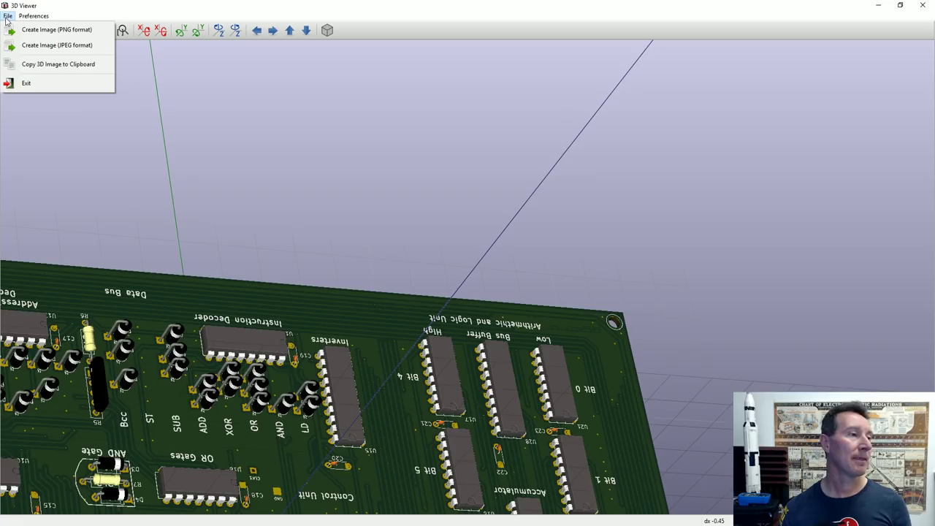
{"action": "mouse_move", "coordinate": [35, 18]}
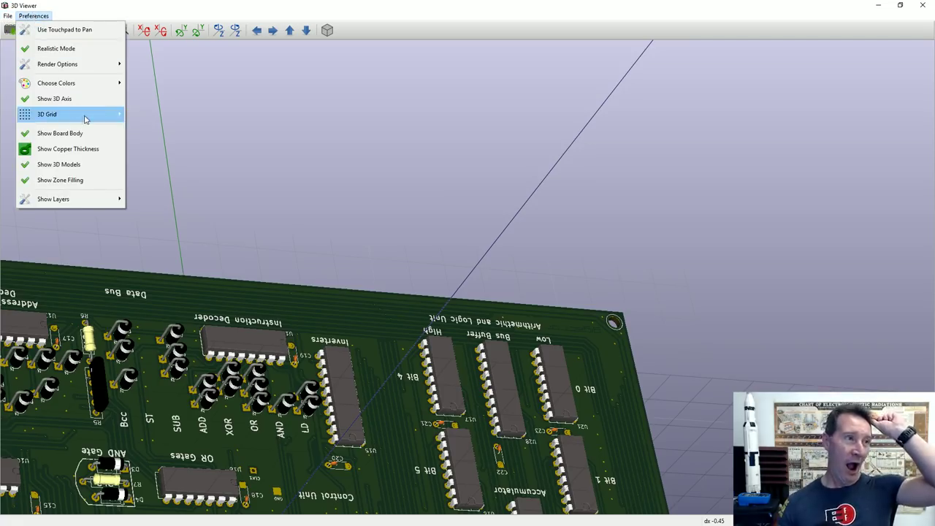
Step: Turn off the 3D grid behind the board
{"action": "mouse_move", "coordinate": [102, 118]}
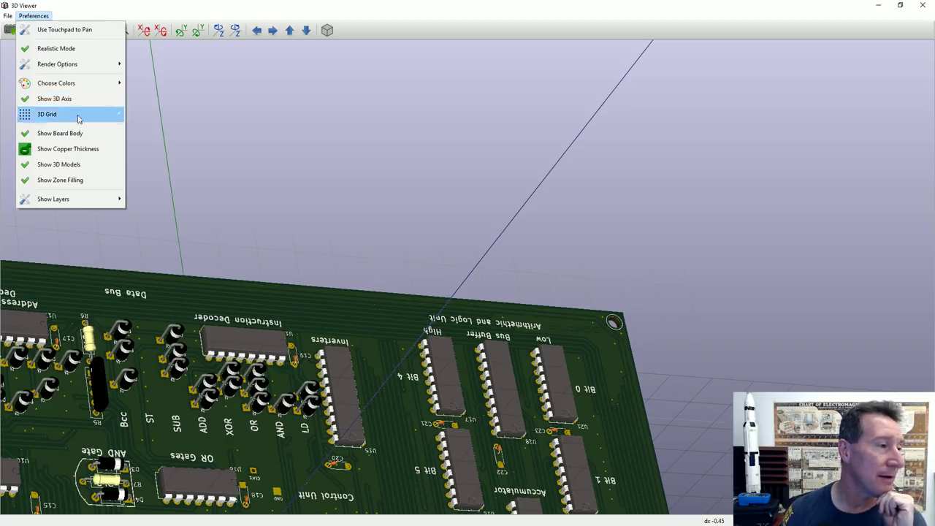
{"action": "mouse_move", "coordinate": [106, 204]}
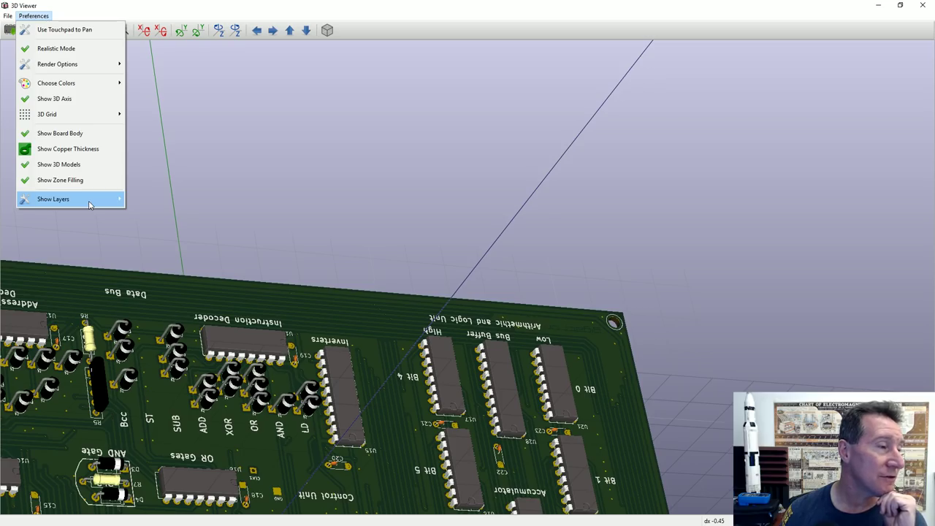
{"action": "mouse_move", "coordinate": [96, 114]}
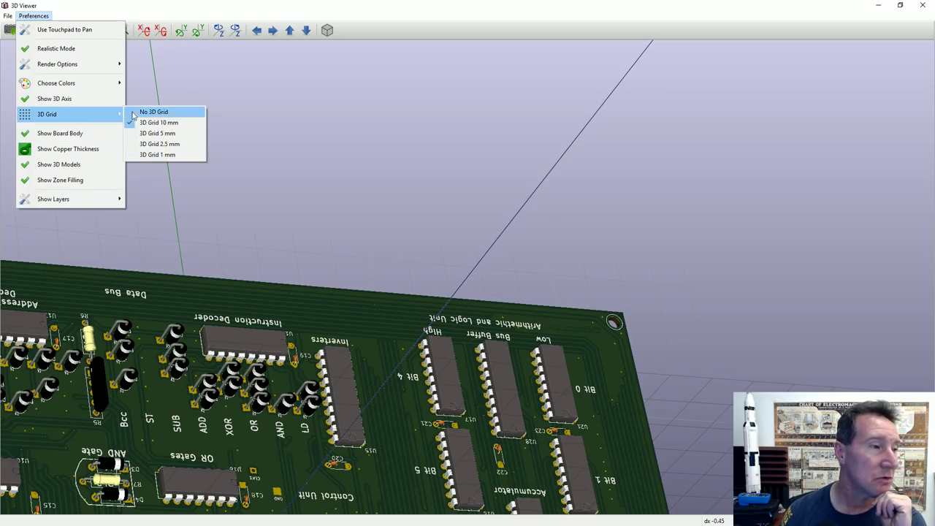
{"action": "left_click", "coordinate": [156, 113]}
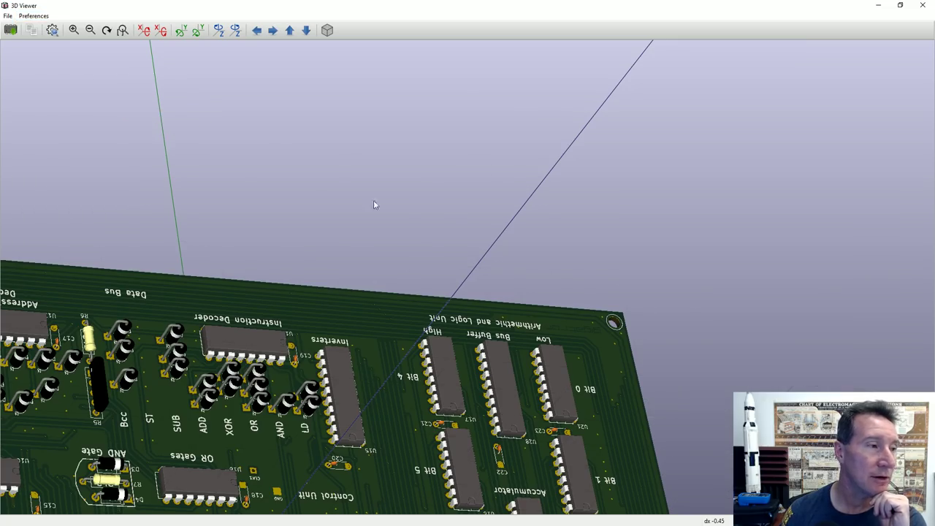
Step: Review the available render options and the layer visibility options for the 3D board
{"action": "left_click", "coordinate": [34, 15]}
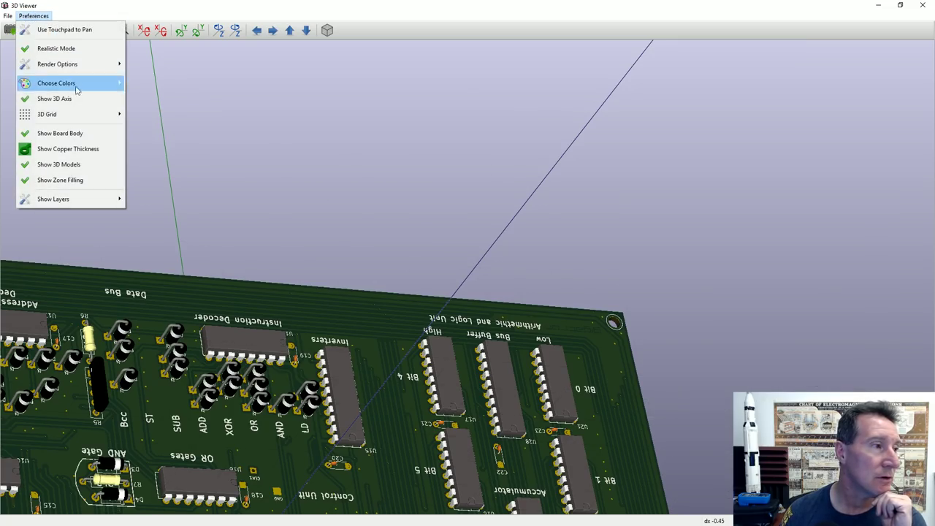
{"action": "mouse_move", "coordinate": [93, 65]}
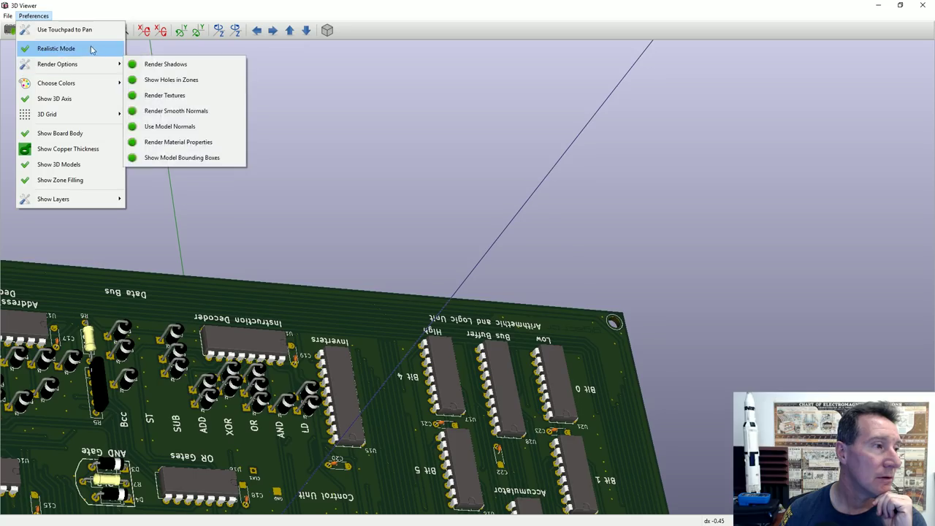
{"action": "mouse_move", "coordinate": [67, 201]}
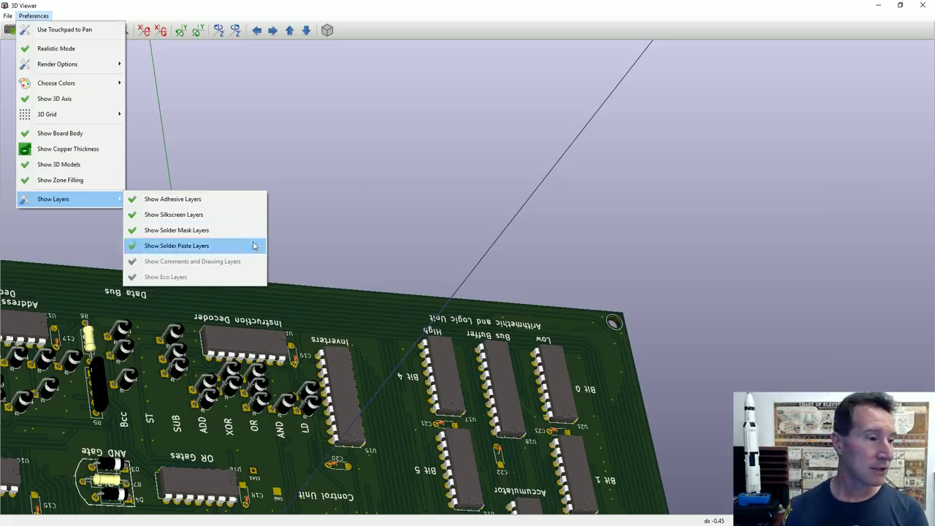
Step: Examine the 3D board edge-on and from the Video Out and Serial Controller side, and minimize the 3D Viewer to return to Pcbnew
{"action": "left_click_drag", "start_coordinate": [366, 219], "coordinate": [353, 245]}
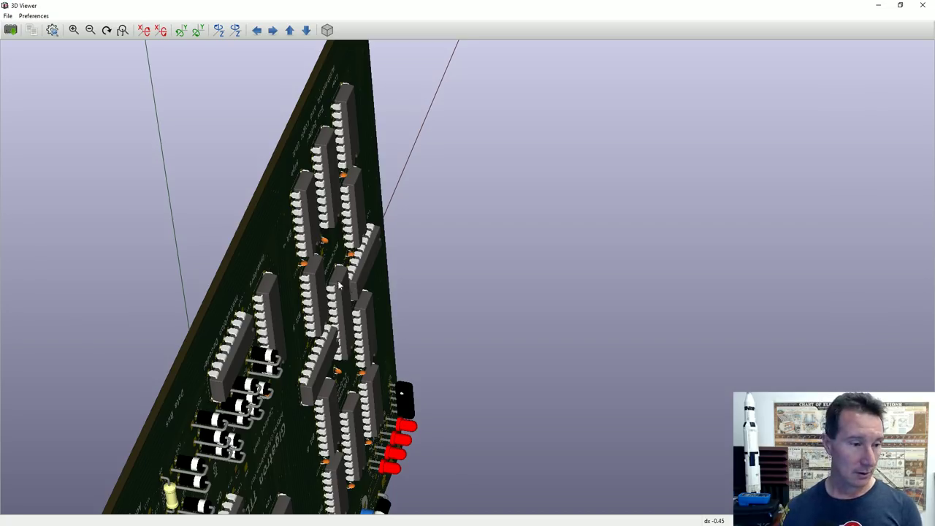
{"action": "right_click", "coordinate": [317, 343]}
{"action": "left_click", "coordinate": [387, 314]}
{"action": "scroll", "coordinate": [463, 172], "scroll_direction": "down", "scroll_amount": 3}
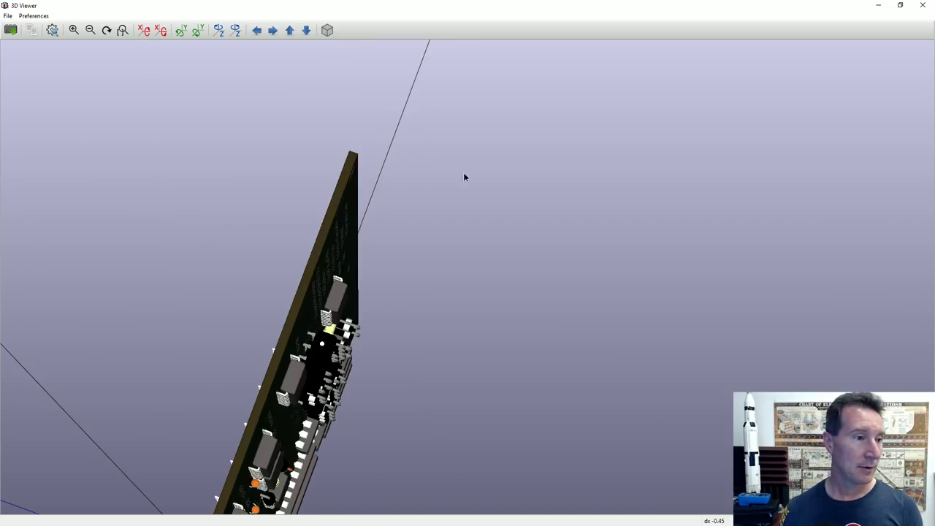
{"action": "scroll", "coordinate": [329, 290], "scroll_direction": "up", "scroll_amount": 5}
{"action": "scroll", "coordinate": [321, 290], "scroll_direction": "down", "scroll_amount": 2}
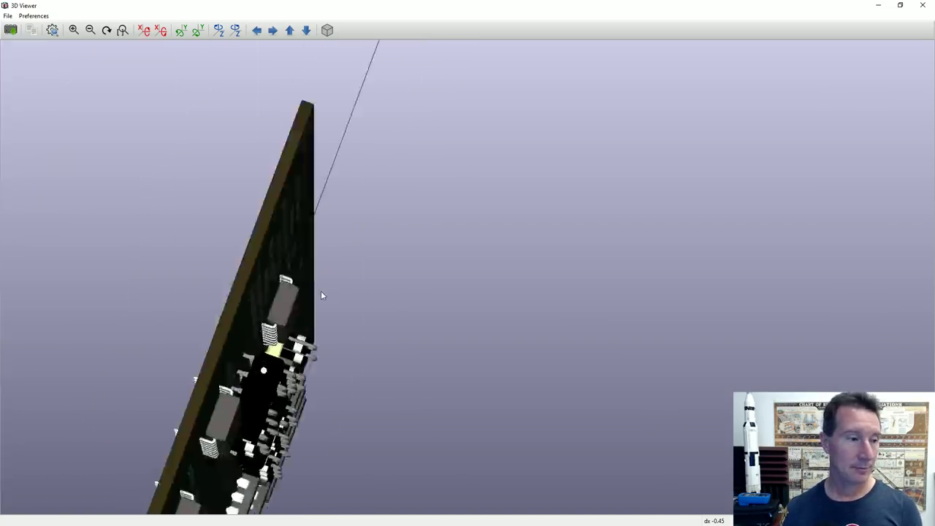
{"action": "left_click_drag", "start_coordinate": [322, 294], "coordinate": [563, 292]}
{"action": "left_click_drag", "start_coordinate": [204, 511], "coordinate": [213, 476]}
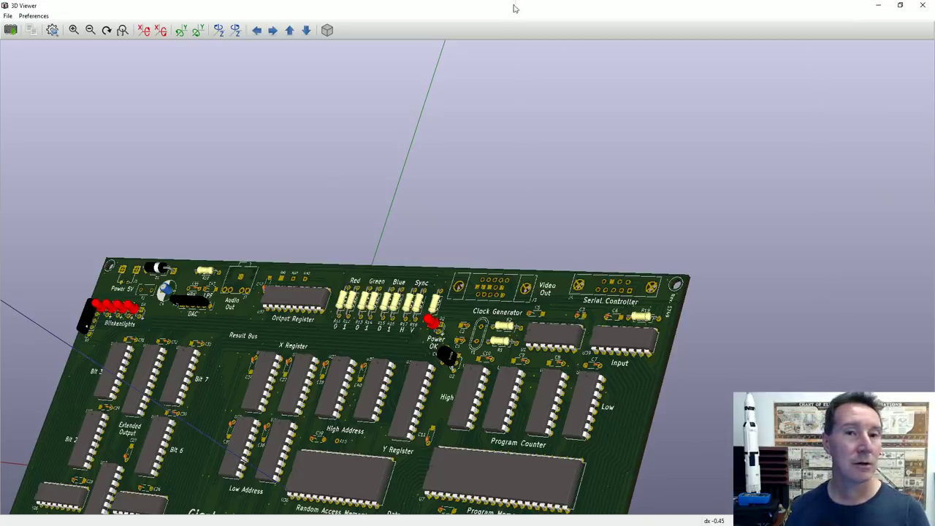
{"action": "left_click", "coordinate": [878, 5]}
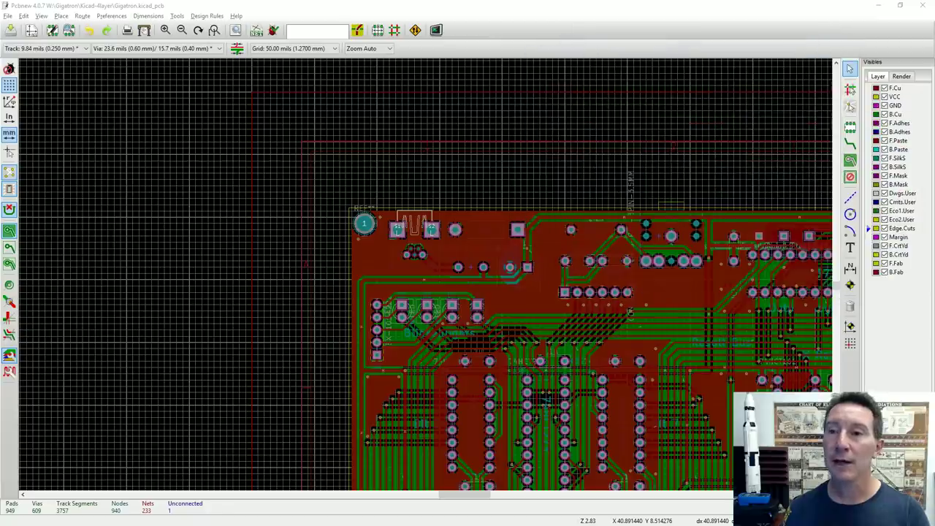